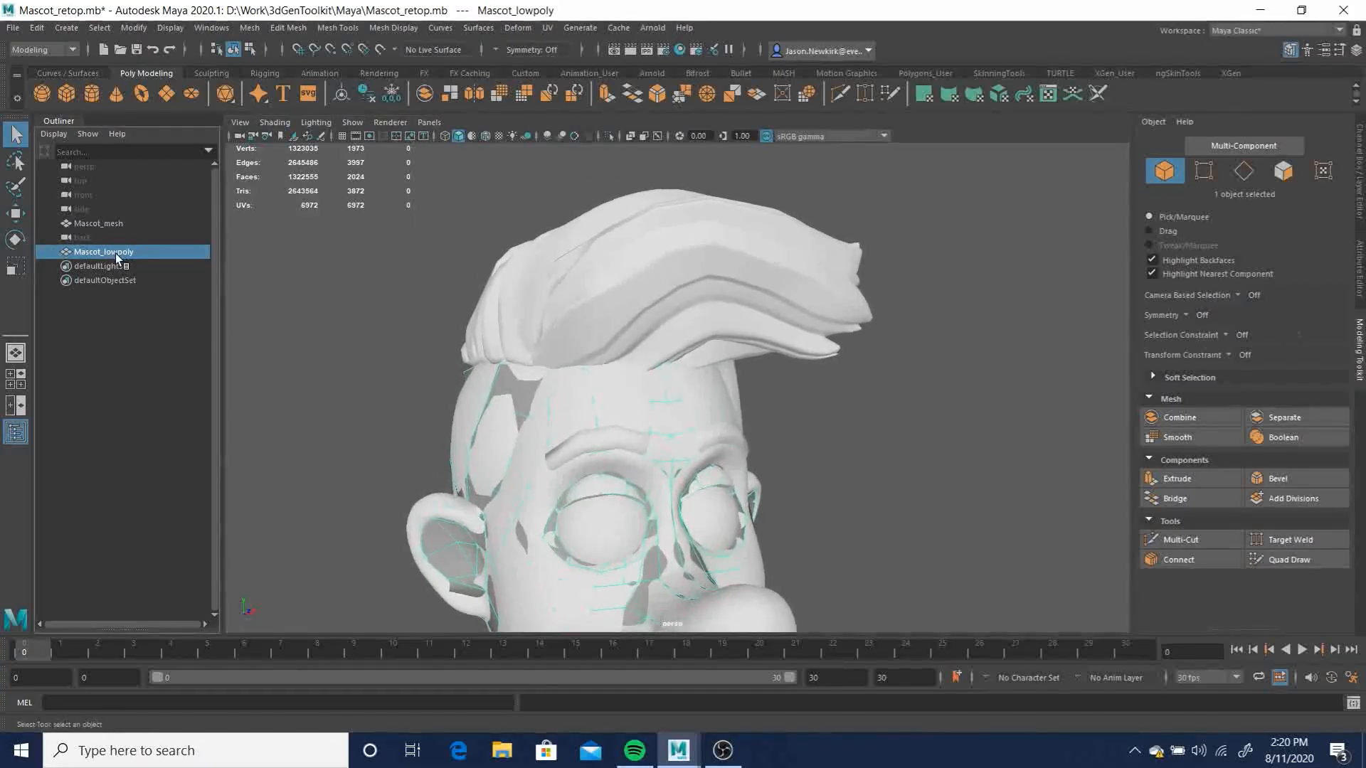
Start Quad Draw on Mascot_lowpoly and make Mascot_mesh the live surface
left_click(1316, 559)
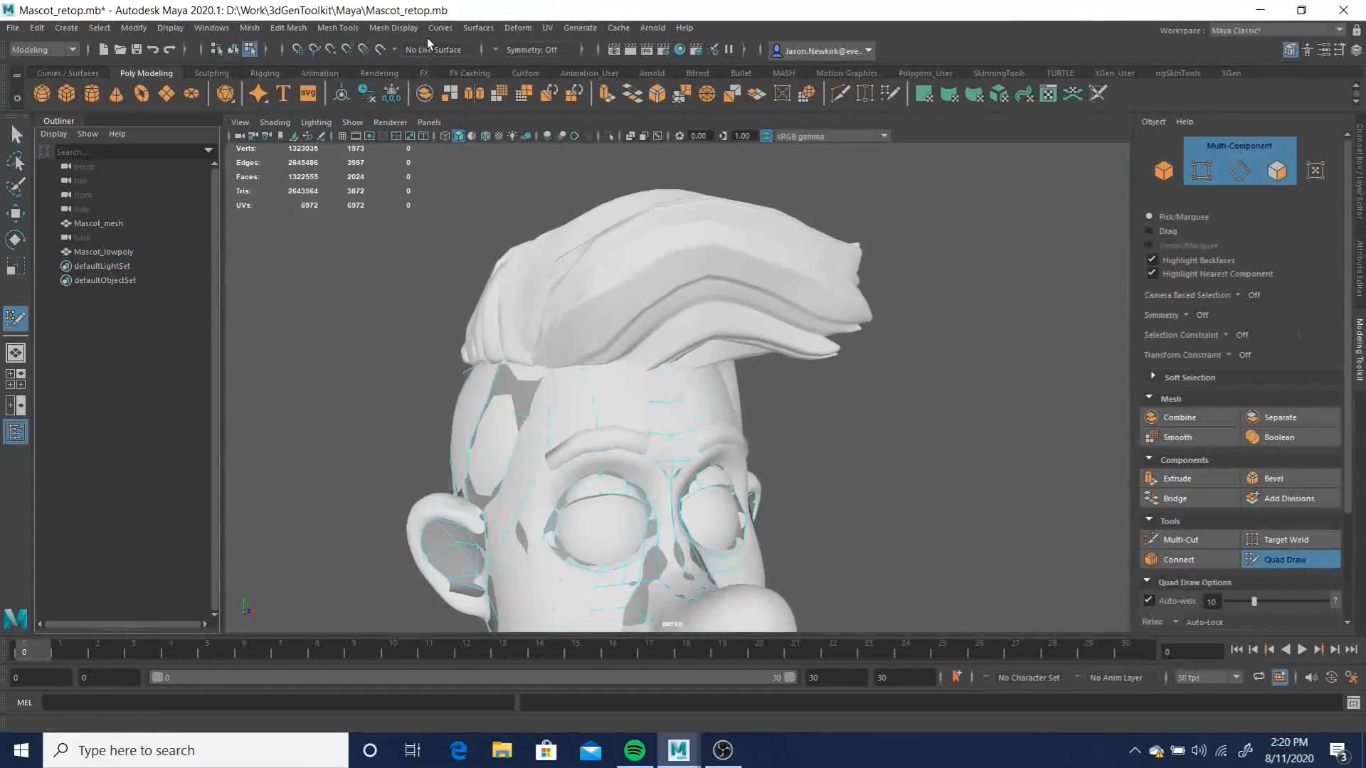
left_click(96, 223)
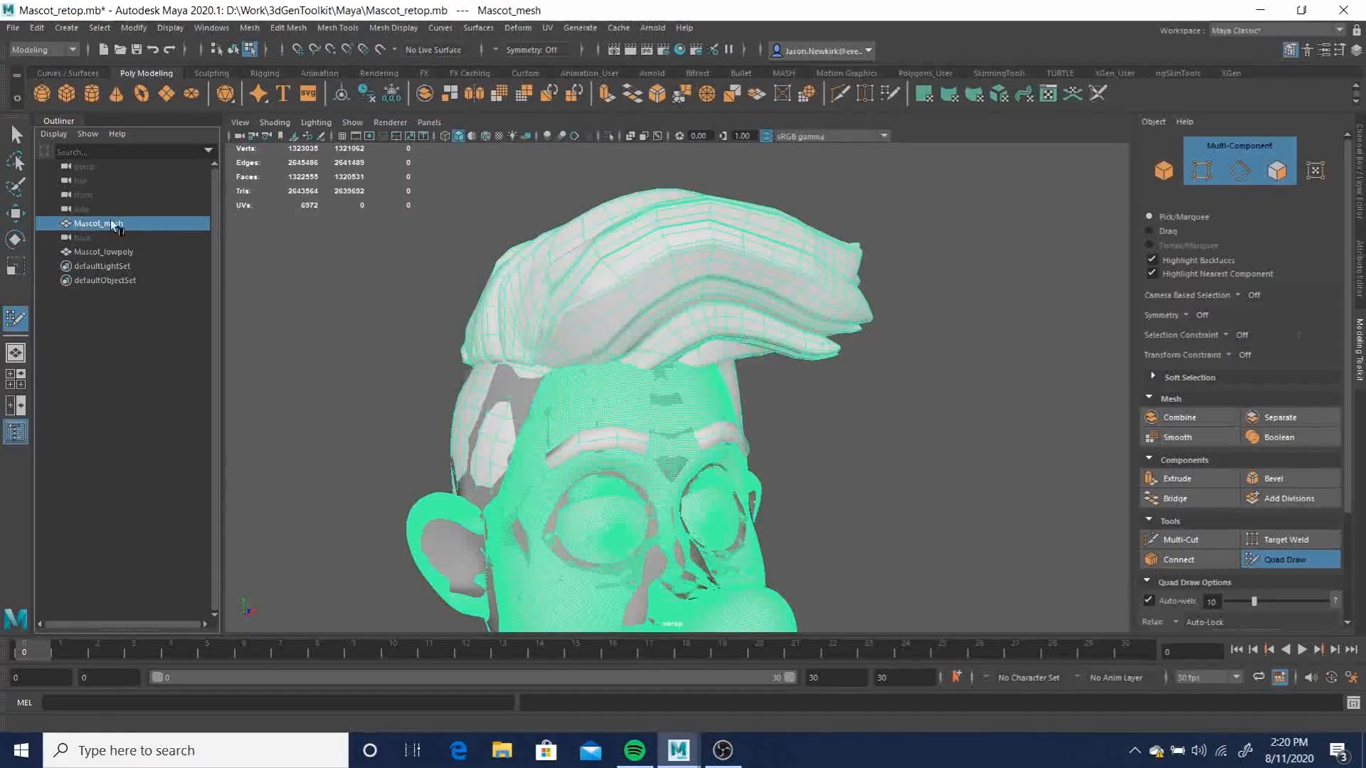
left_click(380, 48)
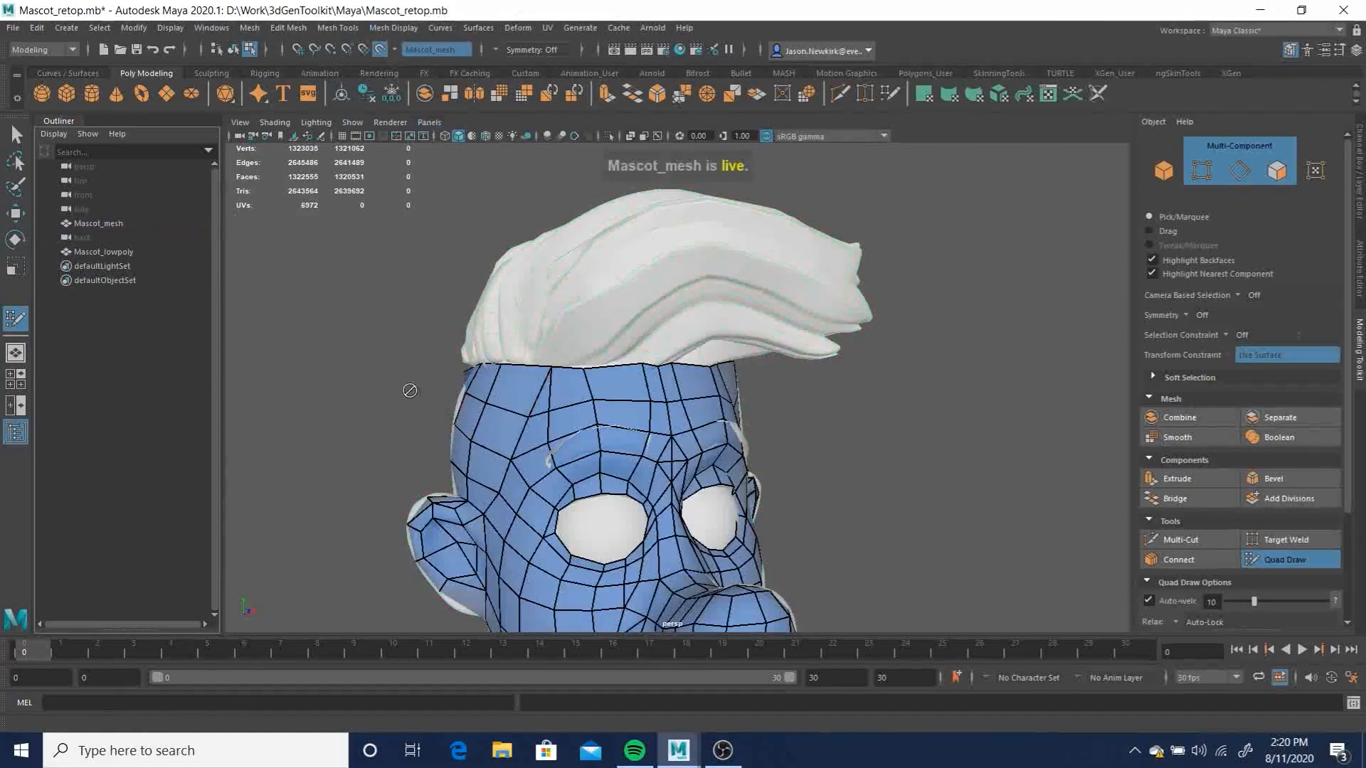
Undo the last vertex tweak on the forehead and restart Quad Draw on Mascot_lowpoly
right_click_drag(644, 370, 777, 422, "alt")
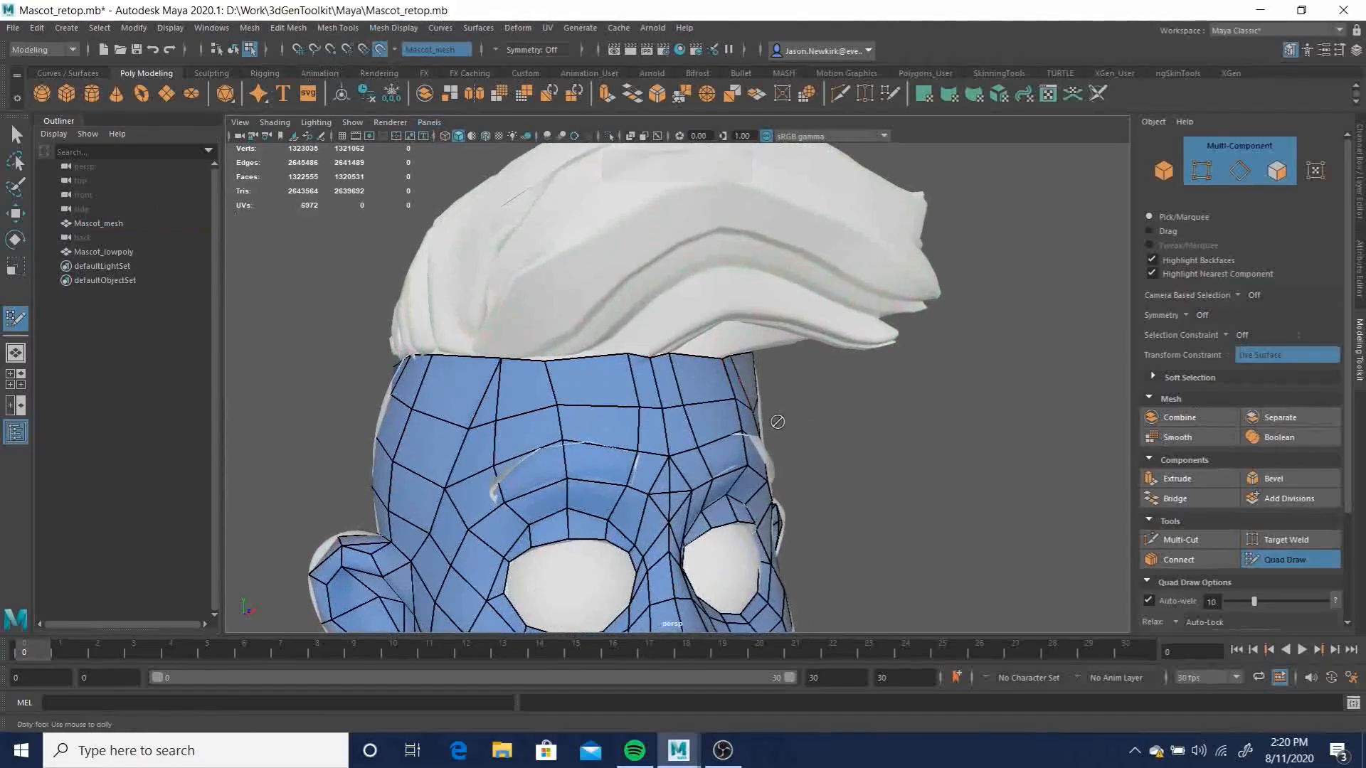
middle_click_drag(649, 411, 755, 374, "alt")
mouse_move(656, 285)
right_mouse_down("alt")
mouse_move(720, 342)
mouse_move(558, 375)
right_mouse_up("alt")
middle_click_drag(559, 375, 710, 278, "alt")
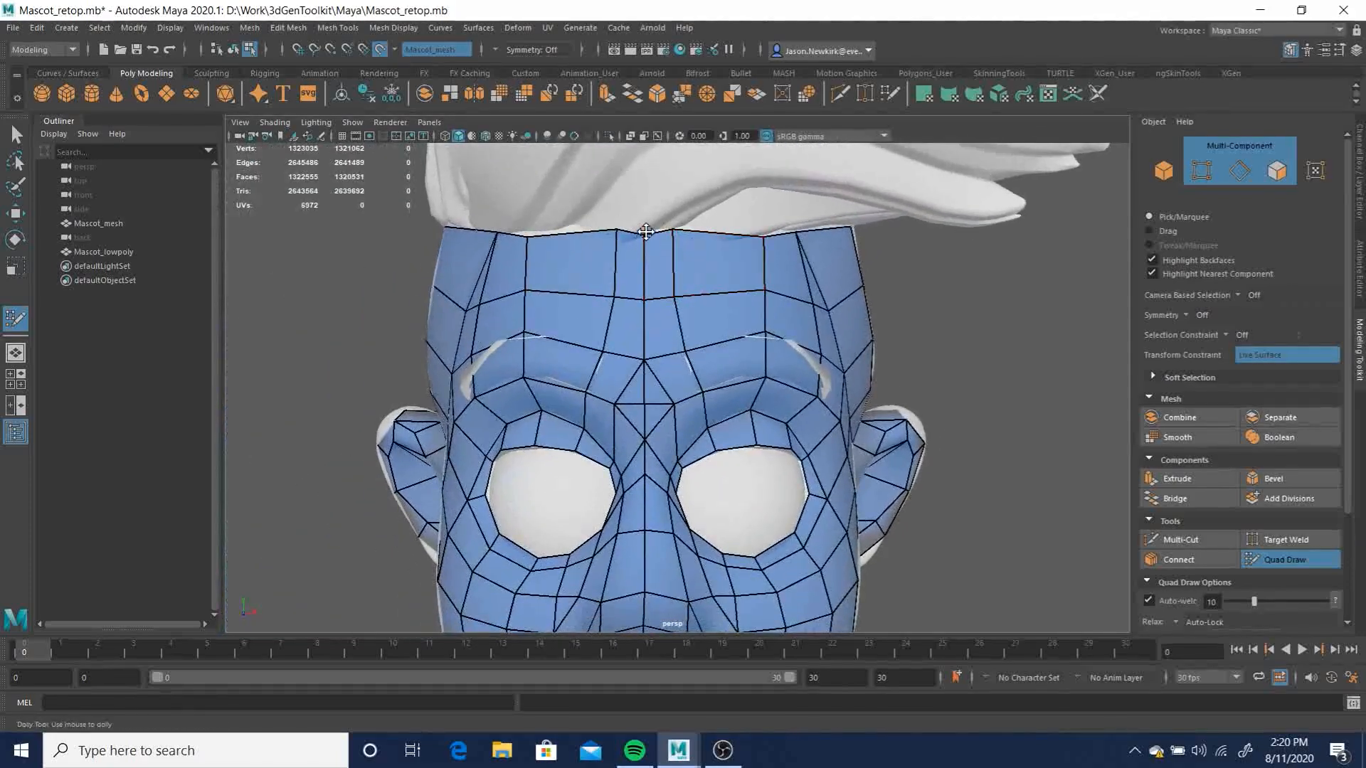
key("w")
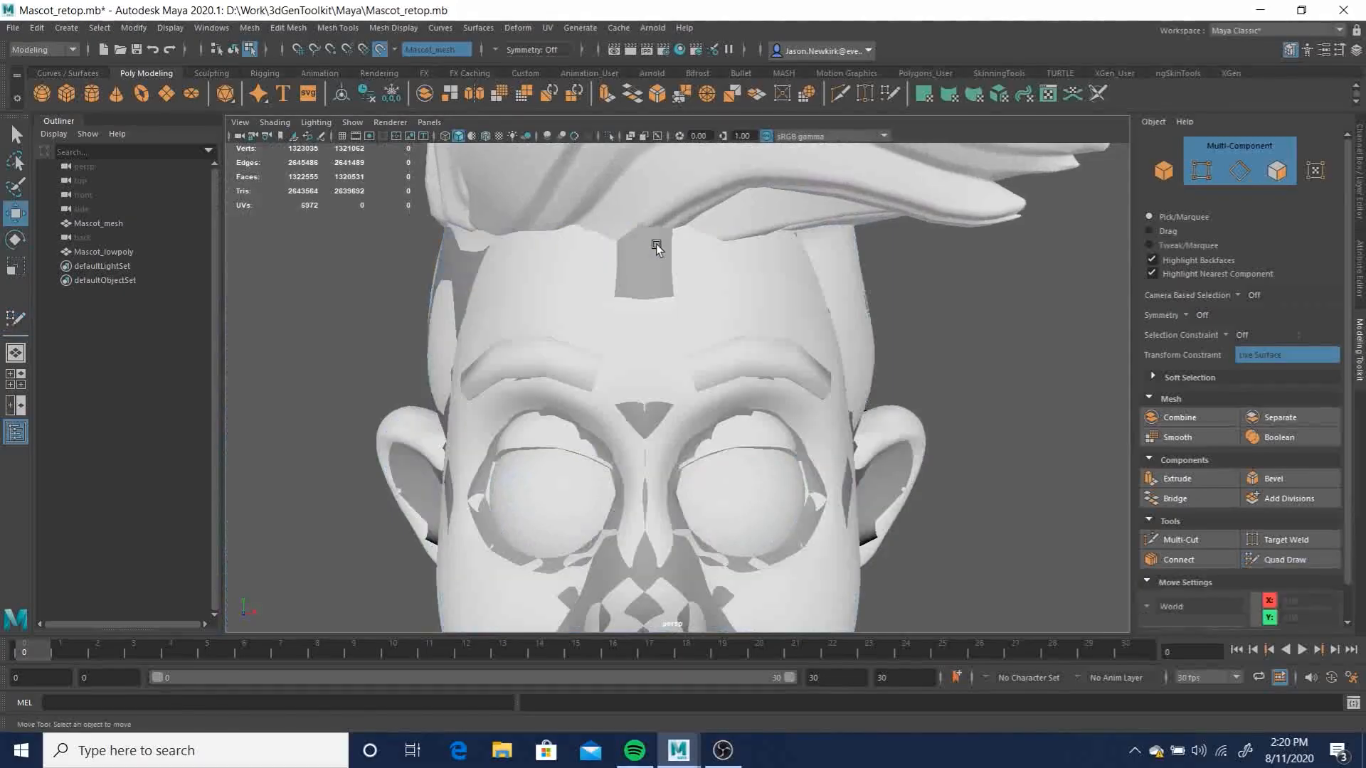
key("ctrl+z")
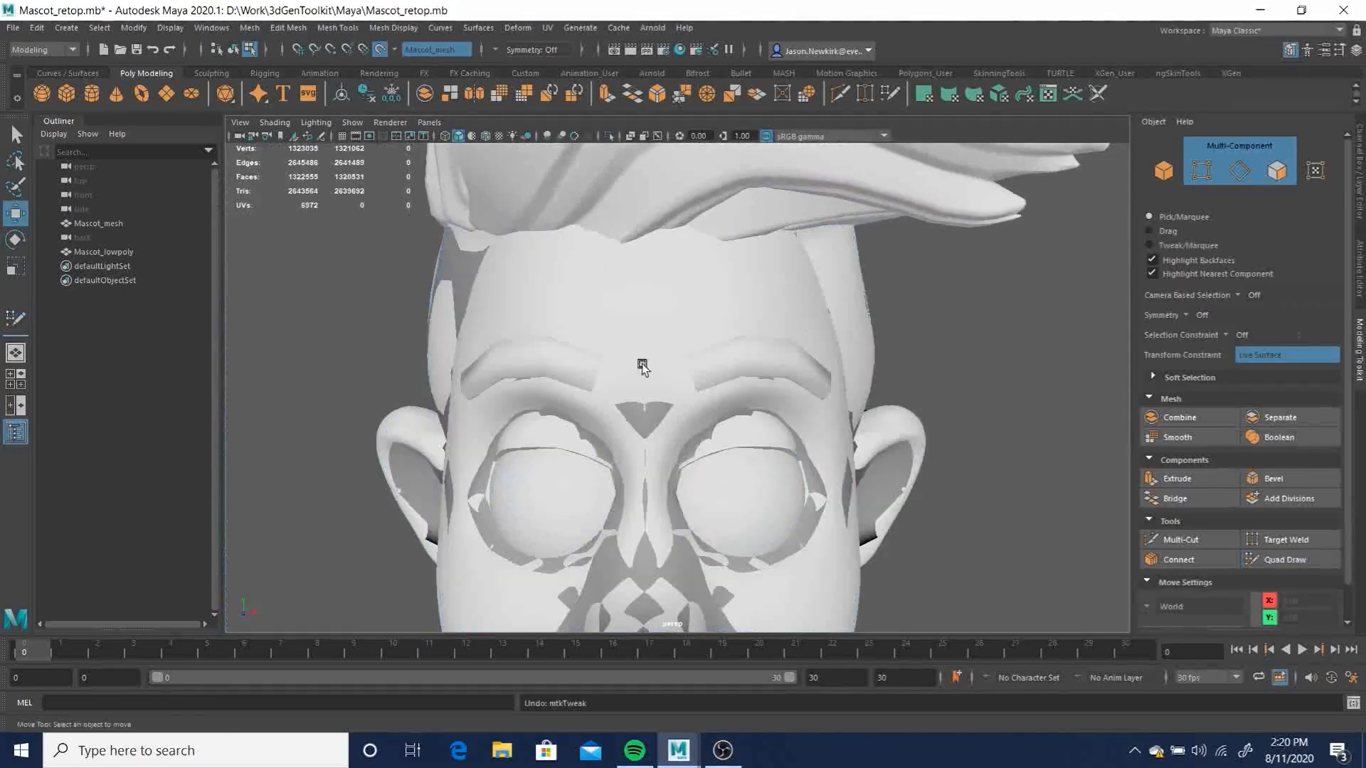
left_click(135, 254)
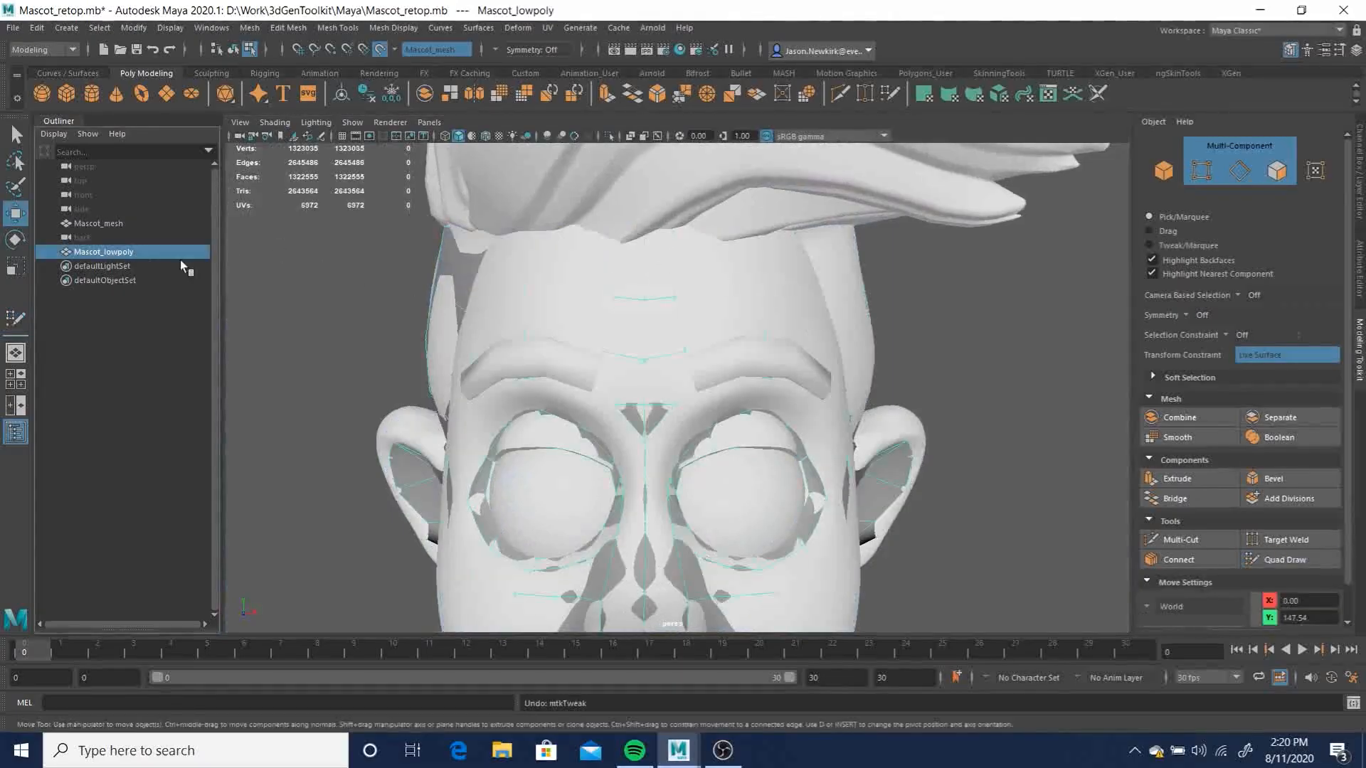
left_click(1285, 561)
Extrude a top border edge of the low-poly forehead into a quad over the hair and adjust one of its upper corners
mouse_move(655, 198)
middle_mouse_down("alt")
mouse_move(710, 223)
mouse_move(744, 381)
middle_mouse_up("alt")
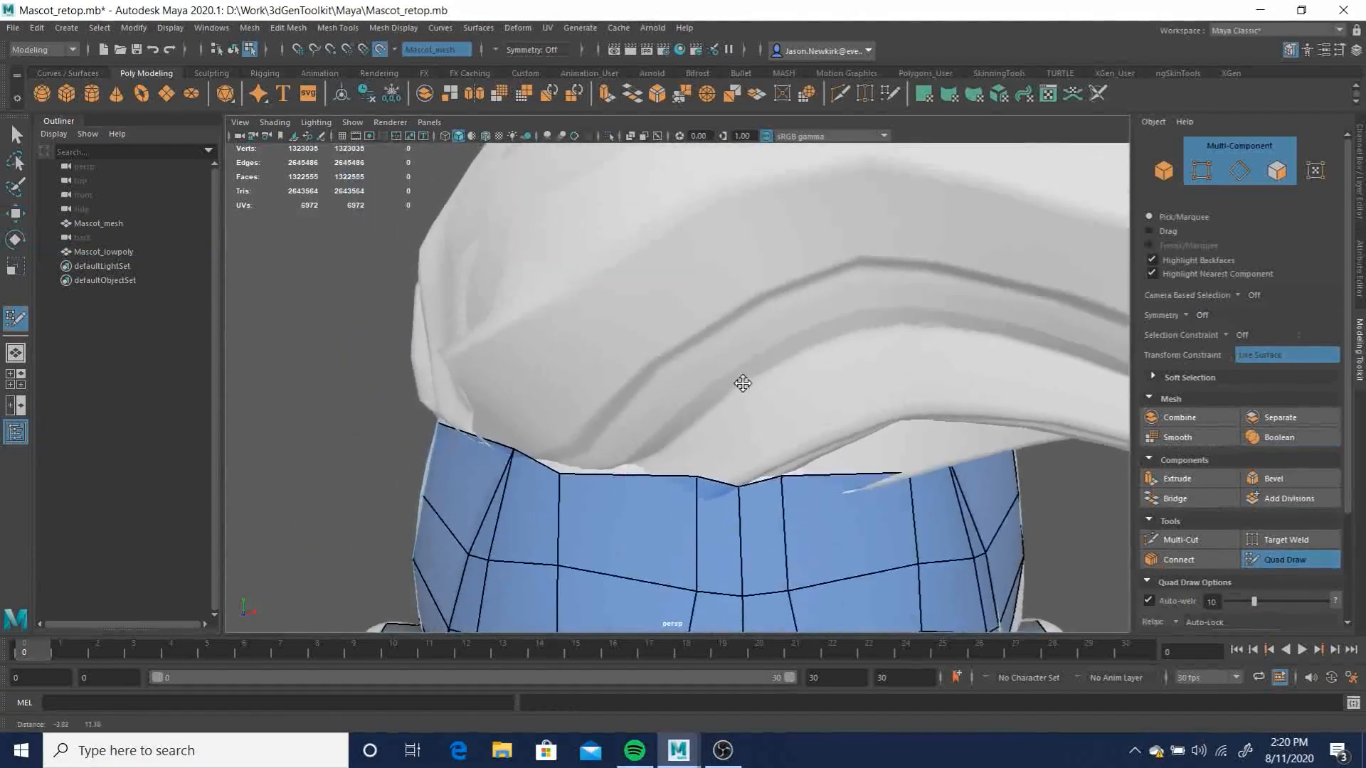
scroll(689, 356, "down", 5)
left_click_drag(759, 265, 721, 245, "alt")
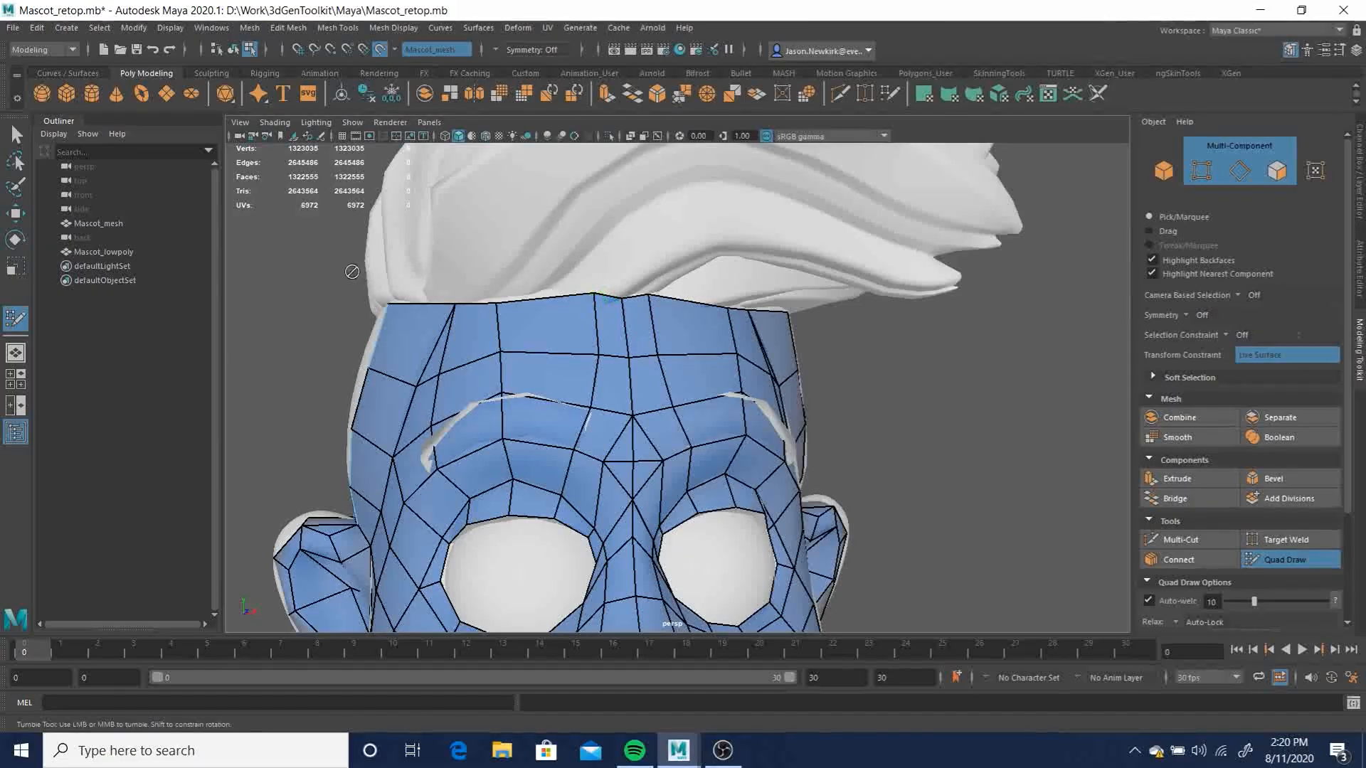
left_click_drag(588, 314, 644, 348, "alt")
left_click(661, 352)
left_click(641, 346, "ctrl+shift")
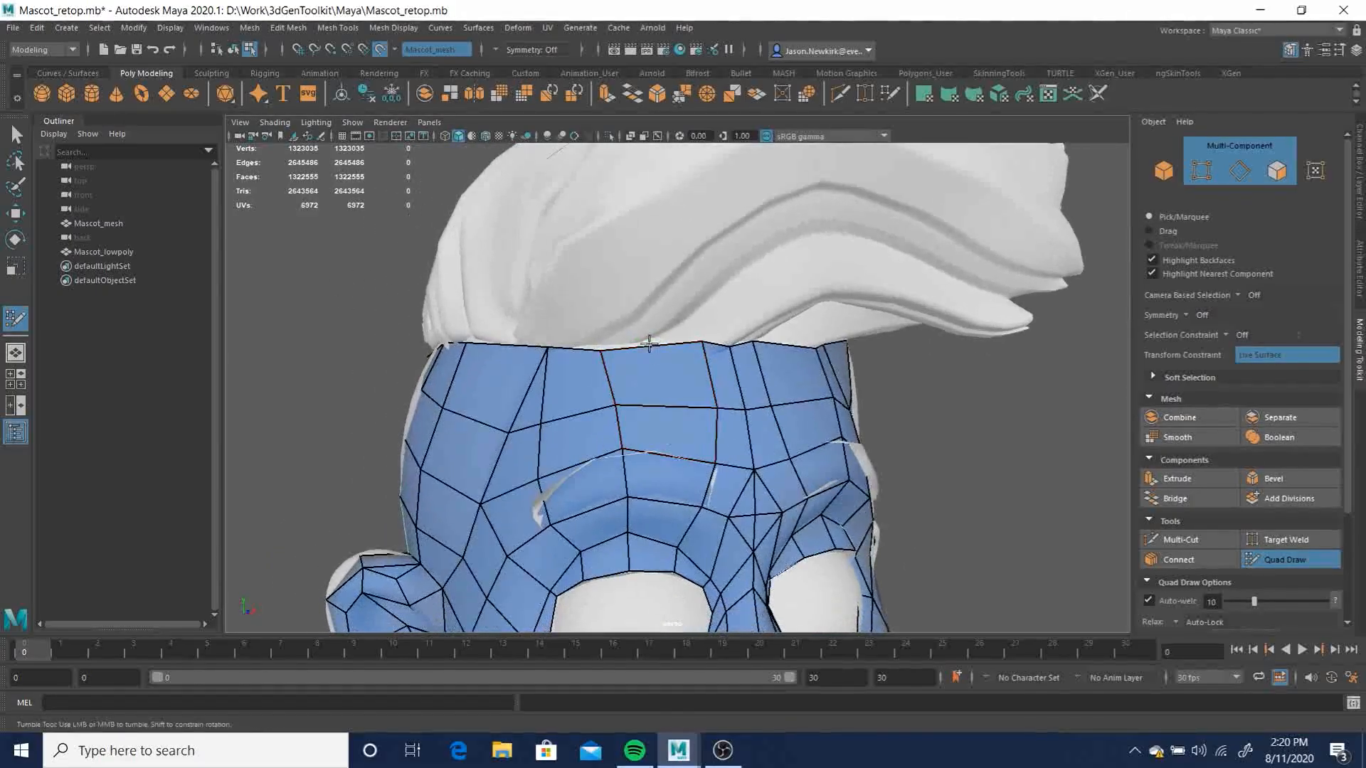
key("ctrl")
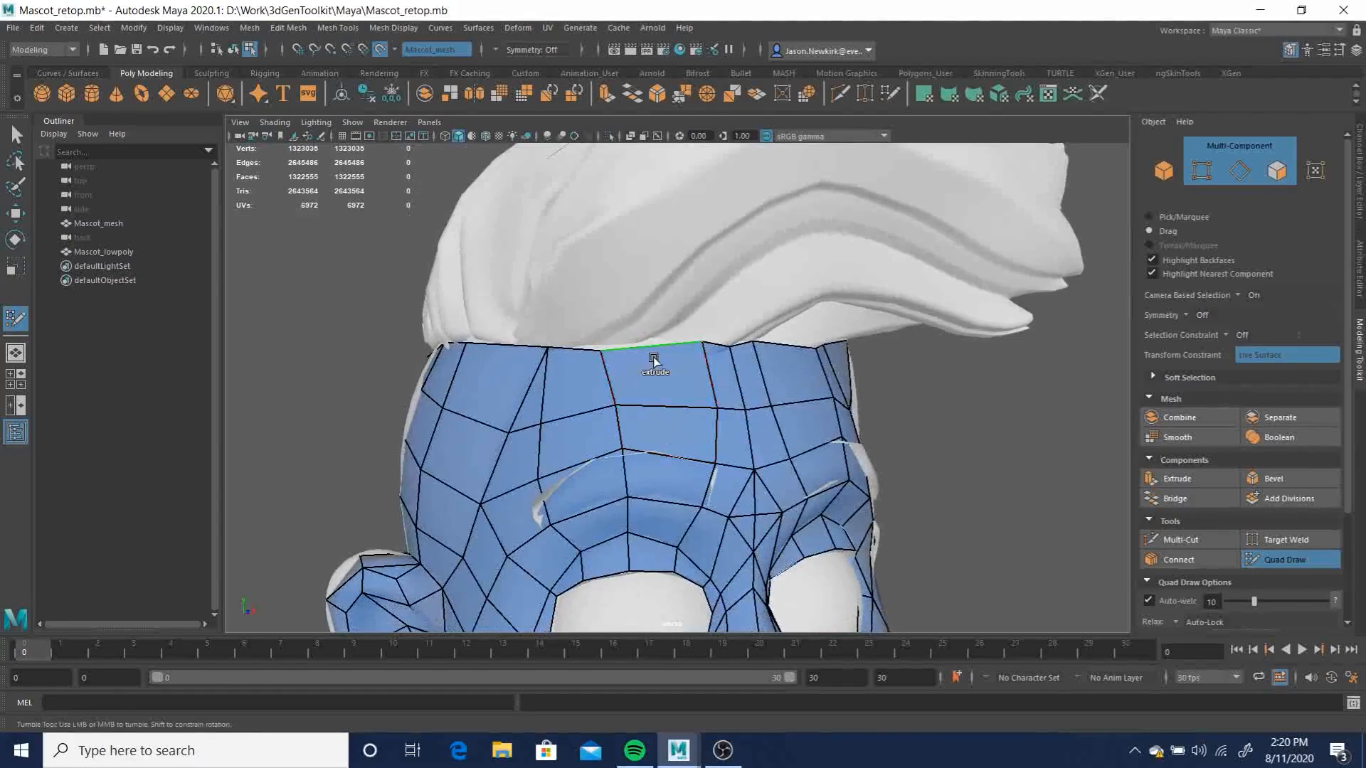
mouse_move(677, 244)
left_mouse_down("ctrl")
mouse_move(711, 241)
mouse_move(658, 249)
mouse_move(662, 226)
mouse_move(664, 242)
left_mouse_up("ctrl")
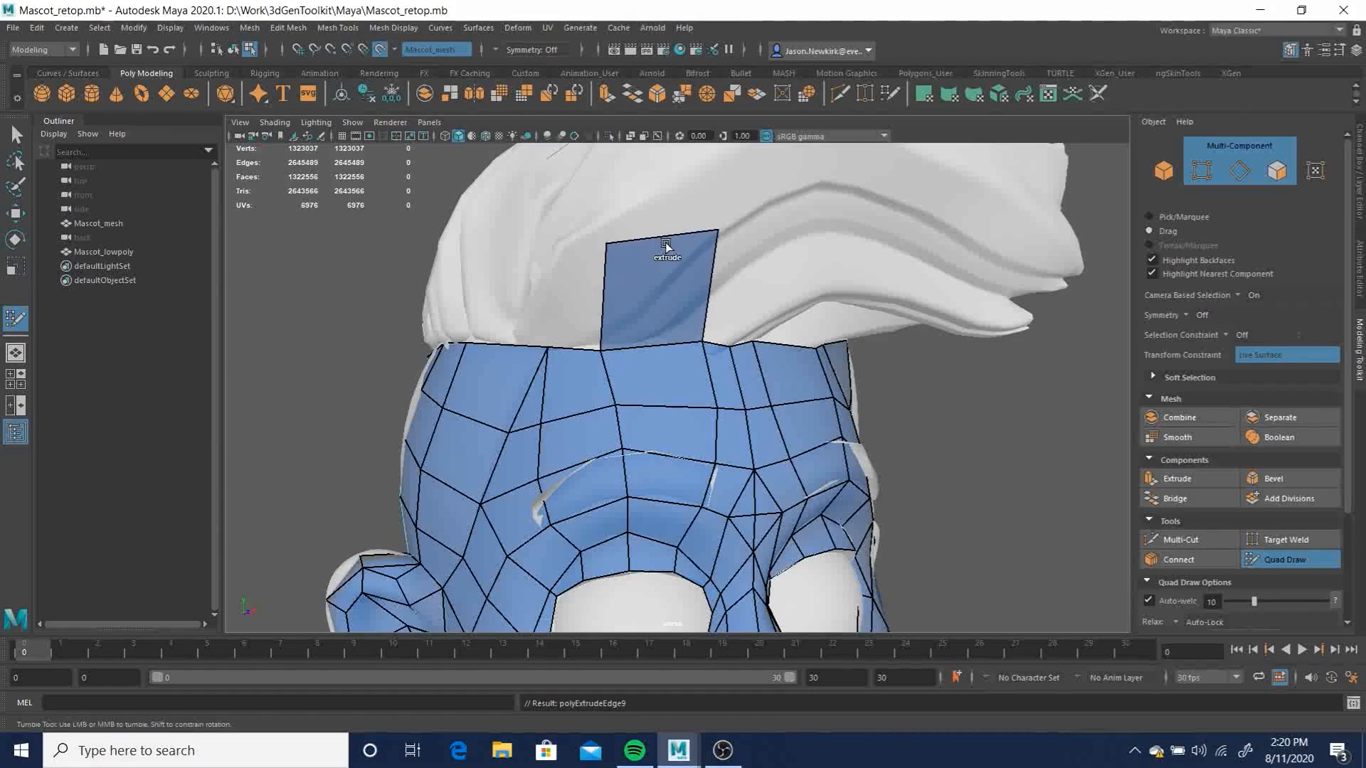
mouse_move(716, 298)
left_mouse_down("alt")
mouse_move(819, 341)
mouse_move(781, 354)
mouse_move(498, 263)
mouse_move(478, 276)
left_mouse_up("alt")
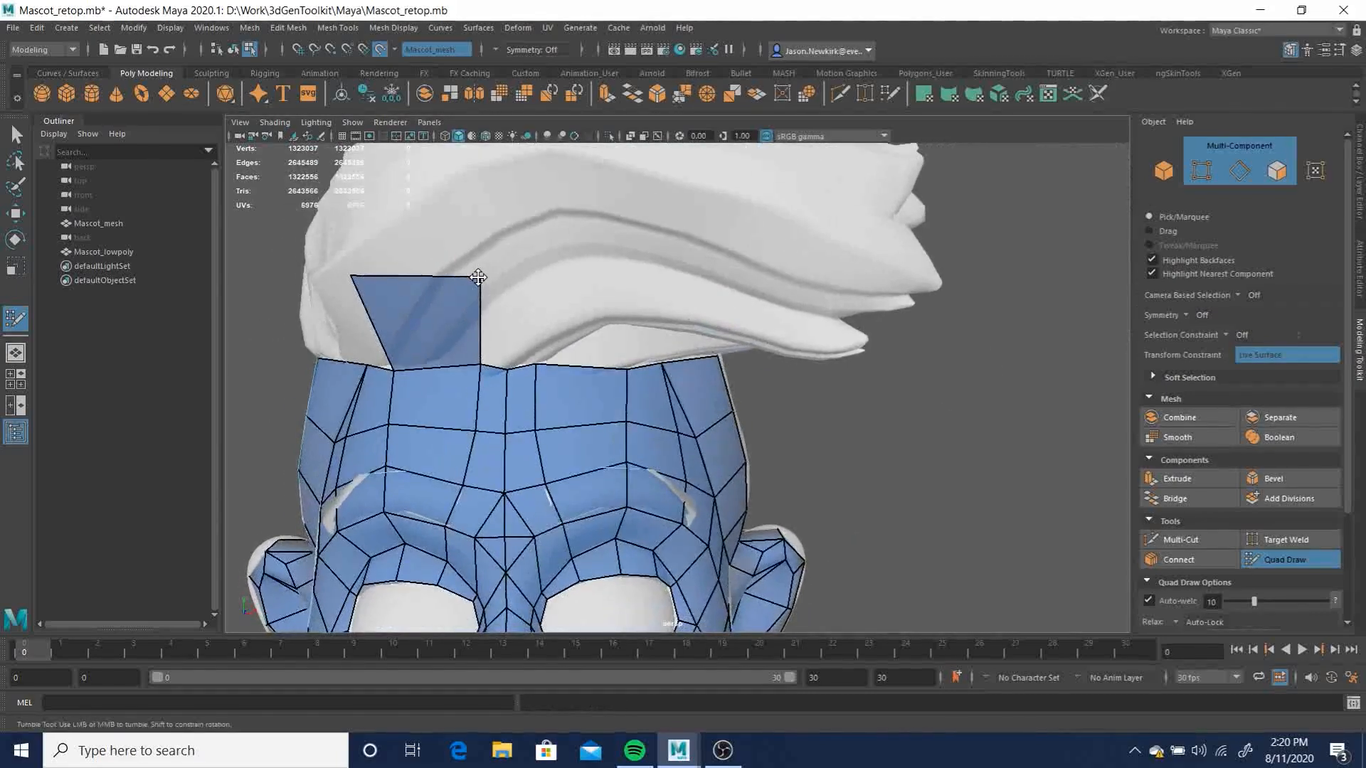
mouse_move(355, 279)
left_mouse_down()
mouse_move(422, 246)
mouse_move(482, 286)
left_mouse_up()
Examine the extruded quad and the low-poly forehead border beneath the hair from several angles
left_click_drag(482, 358, 435, 393, "alt")
middle_click_drag(435, 393, 607, 337, "alt")
right_click_drag(607, 337, 701, 330, "alt")
middle_click_drag(436, 320, 625, 335, "alt")
left_click_drag(625, 335, 719, 287, "alt")
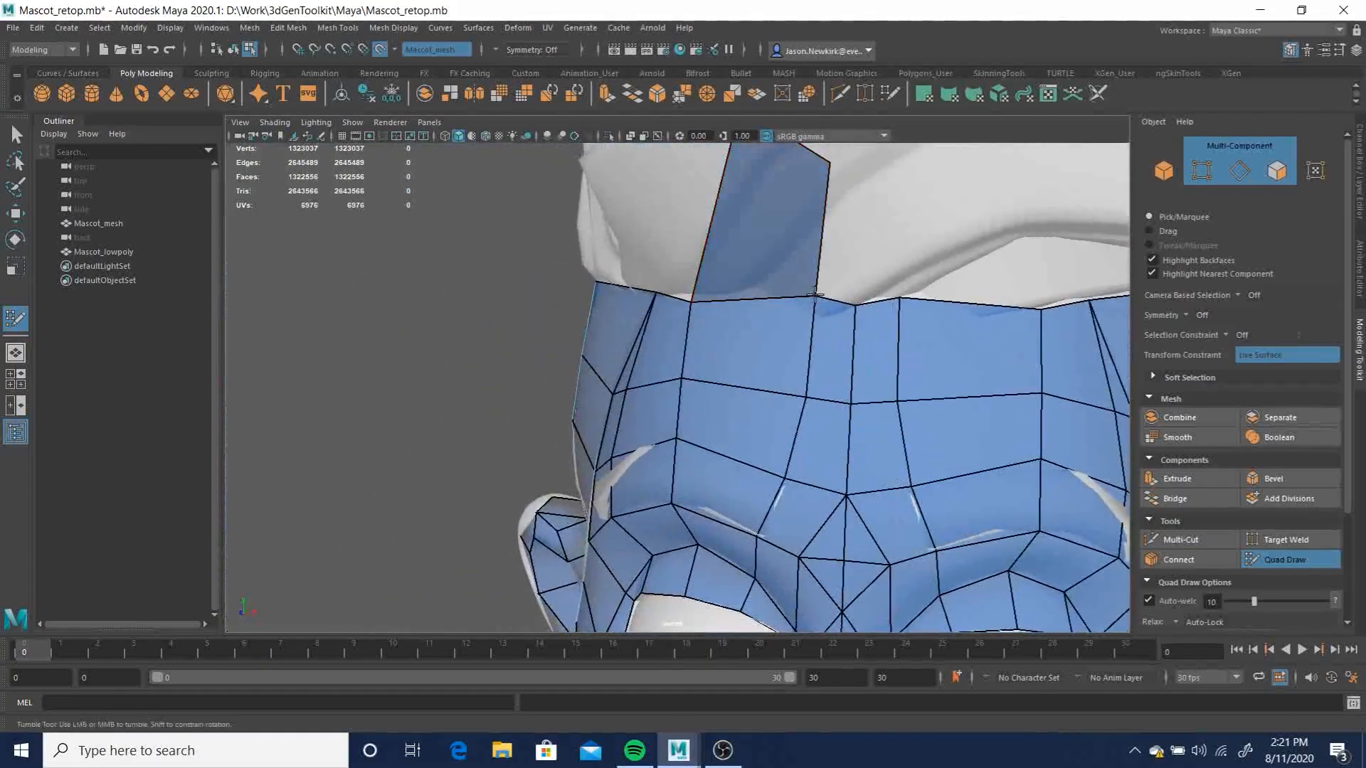
left_click_drag(839, 355, 798, 346, "alt")
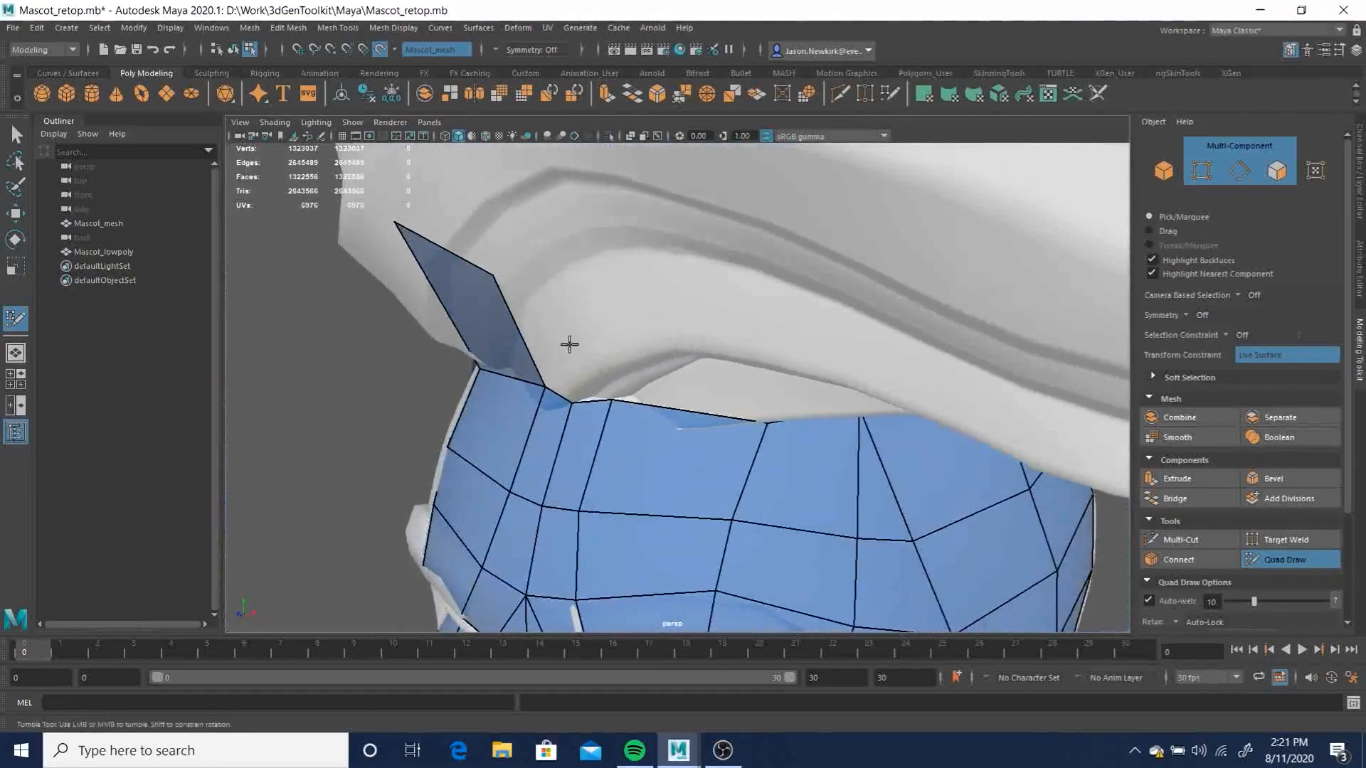
left_click_drag(564, 348, 716, 314, "alt")
right_click_drag(716, 314, 829, 290, "alt")
middle_click_drag(829, 291, 707, 298, "alt")
left_click_drag(708, 299, 607, 308, "alt")
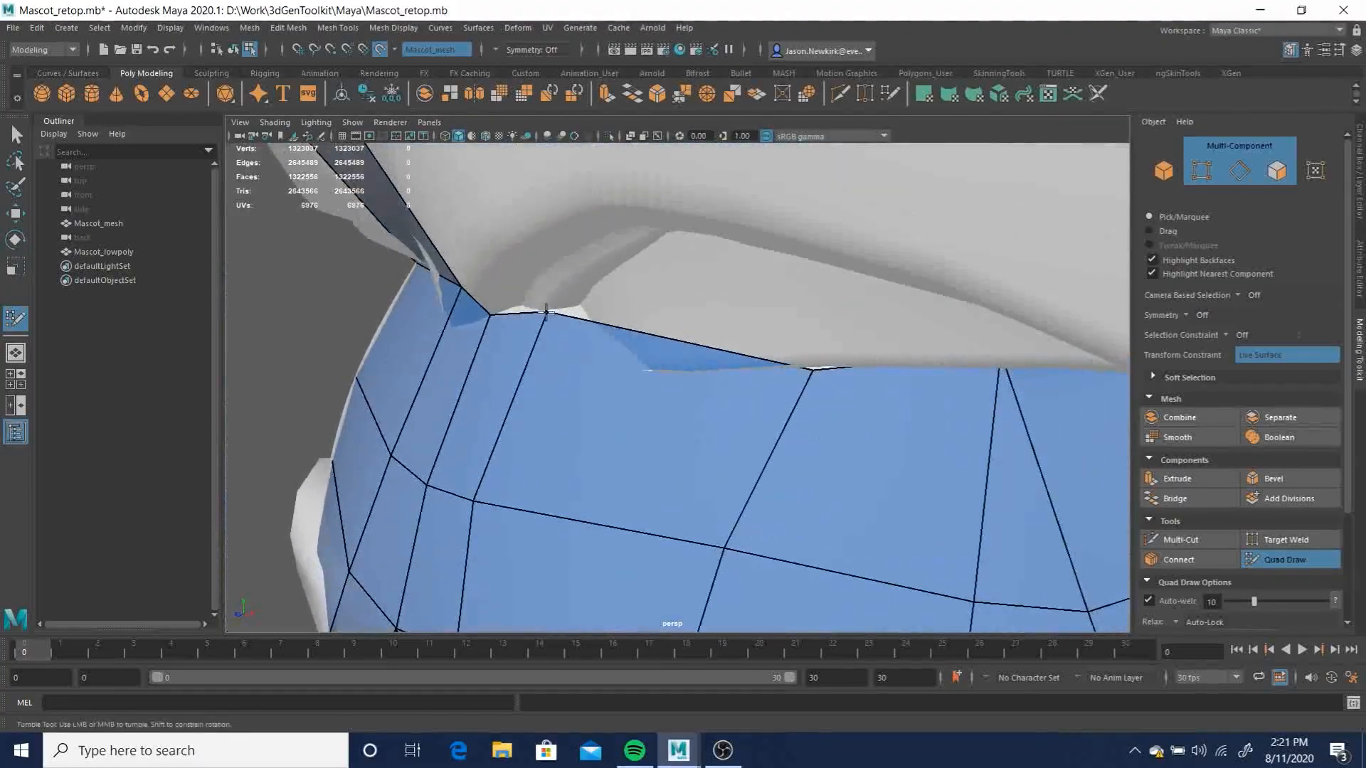
left_click_drag(460, 285, 569, 311, "alt")
right_click_drag(569, 310, 524, 302, "alt")
left_click_drag(524, 301, 640, 265, "alt")
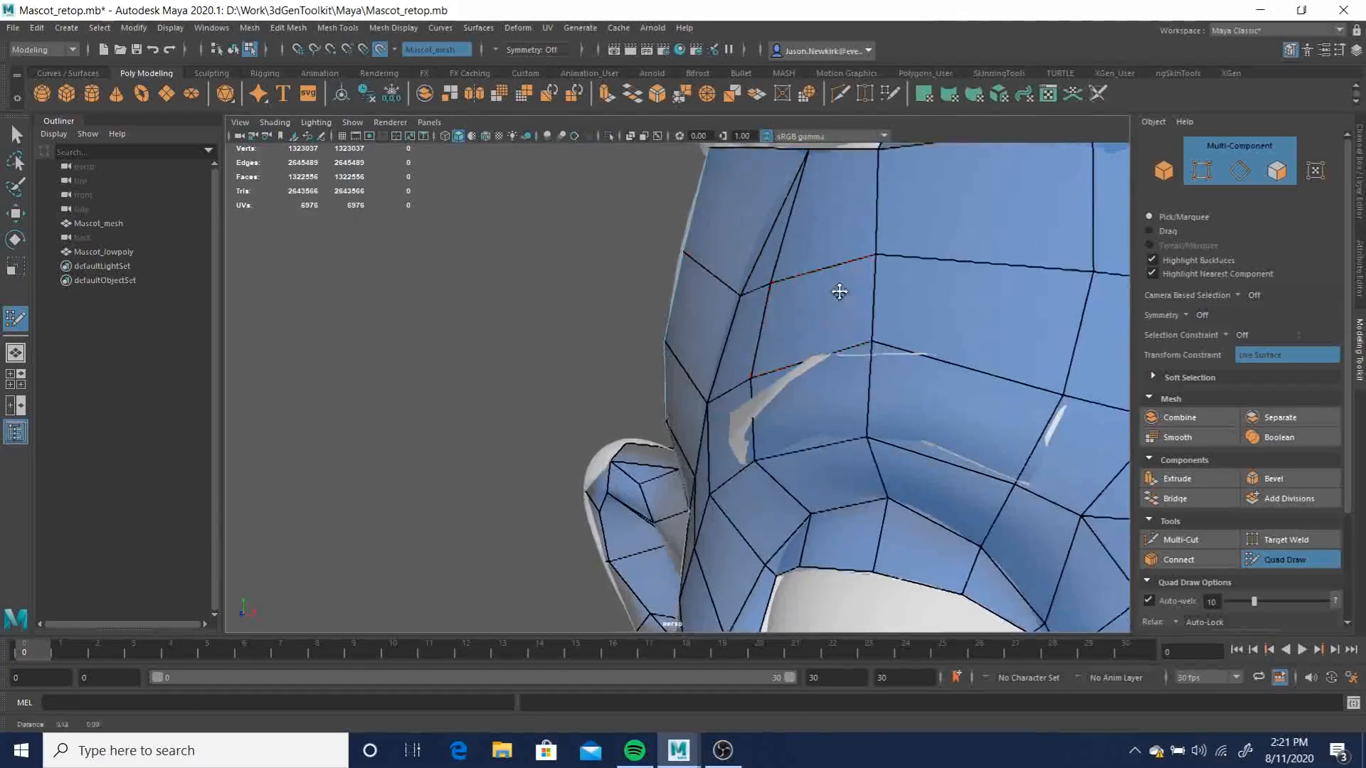
Delete the extruded quad over the hair and two adjacent quads in the forehead's top row
left_click_drag(847, 281, 790, 291, "alt")
middle_click_drag(790, 292, 747, 369, "alt")
left_click(780, 381, "ctrl+shift")
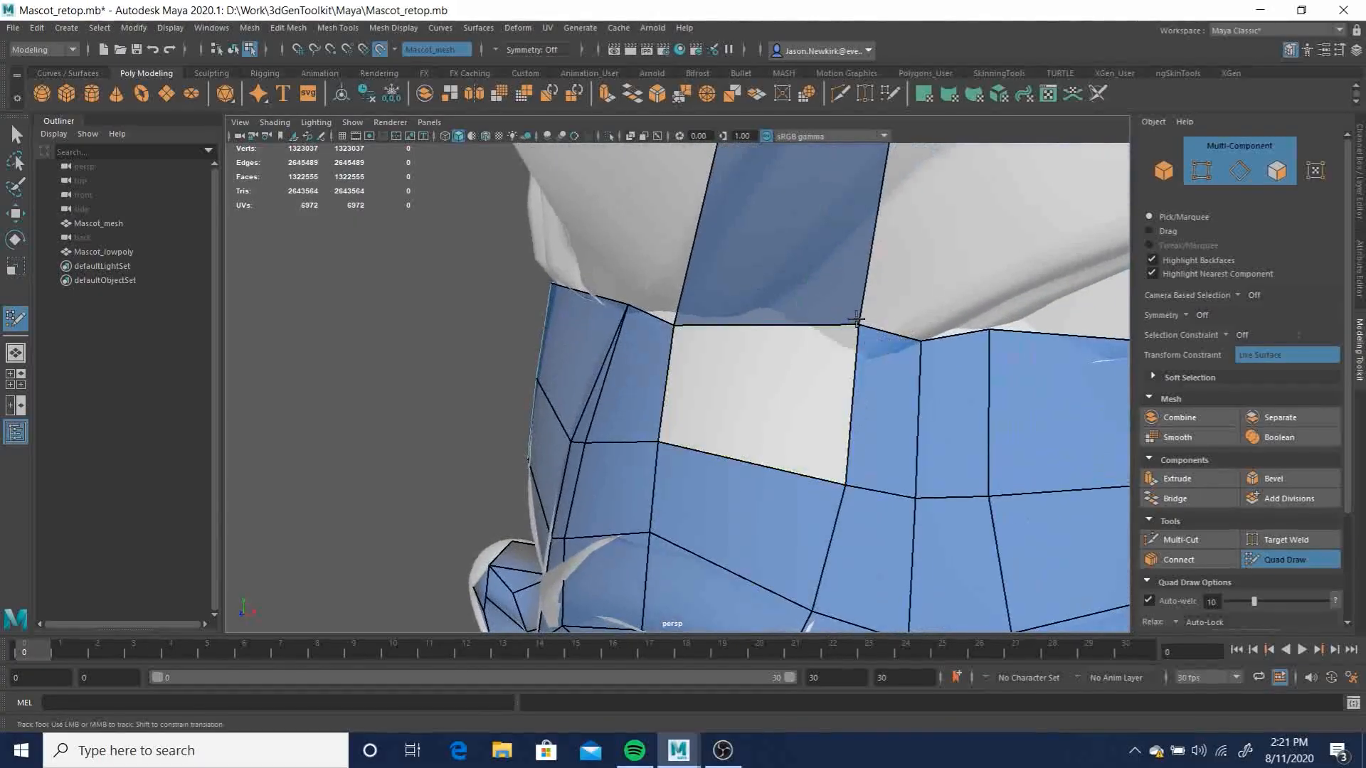
left_click(806, 262, "ctrl+shift")
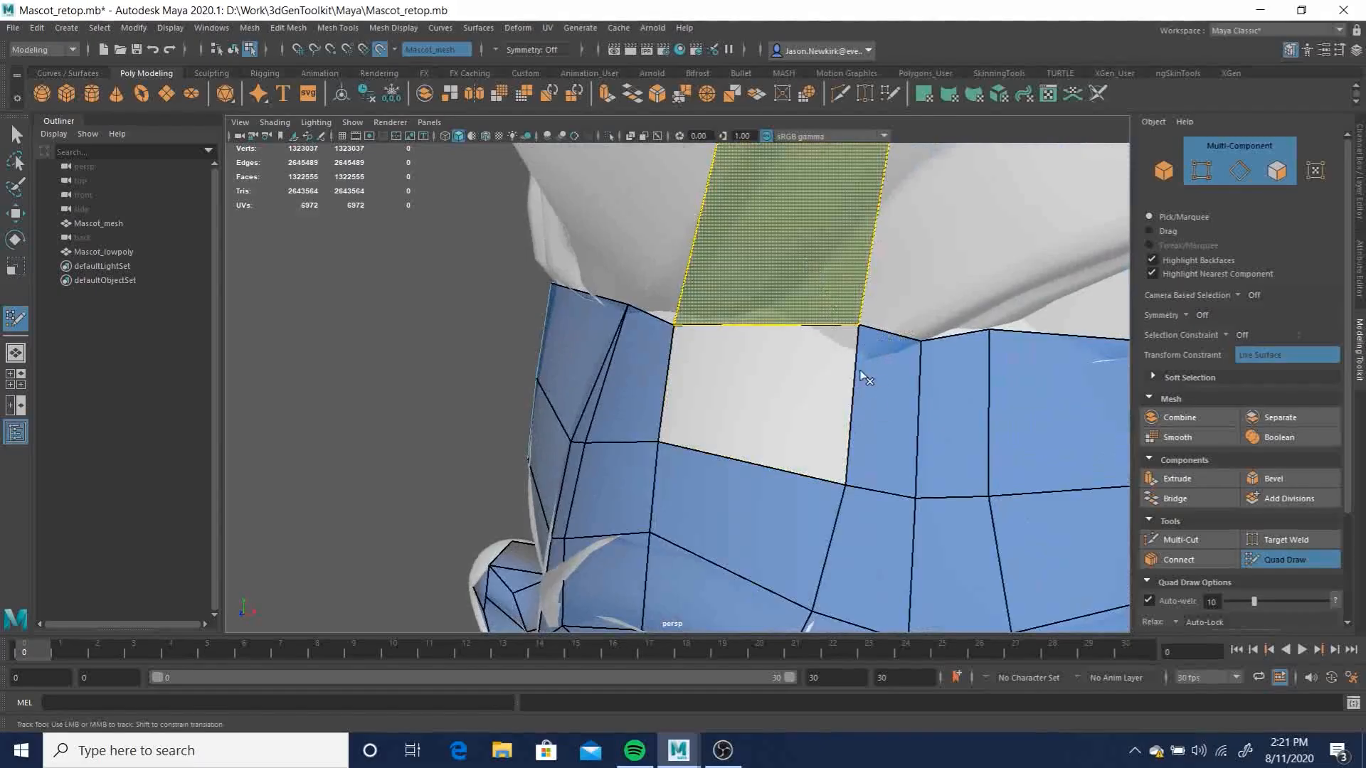
left_click(888, 424, "ctrl+shift")
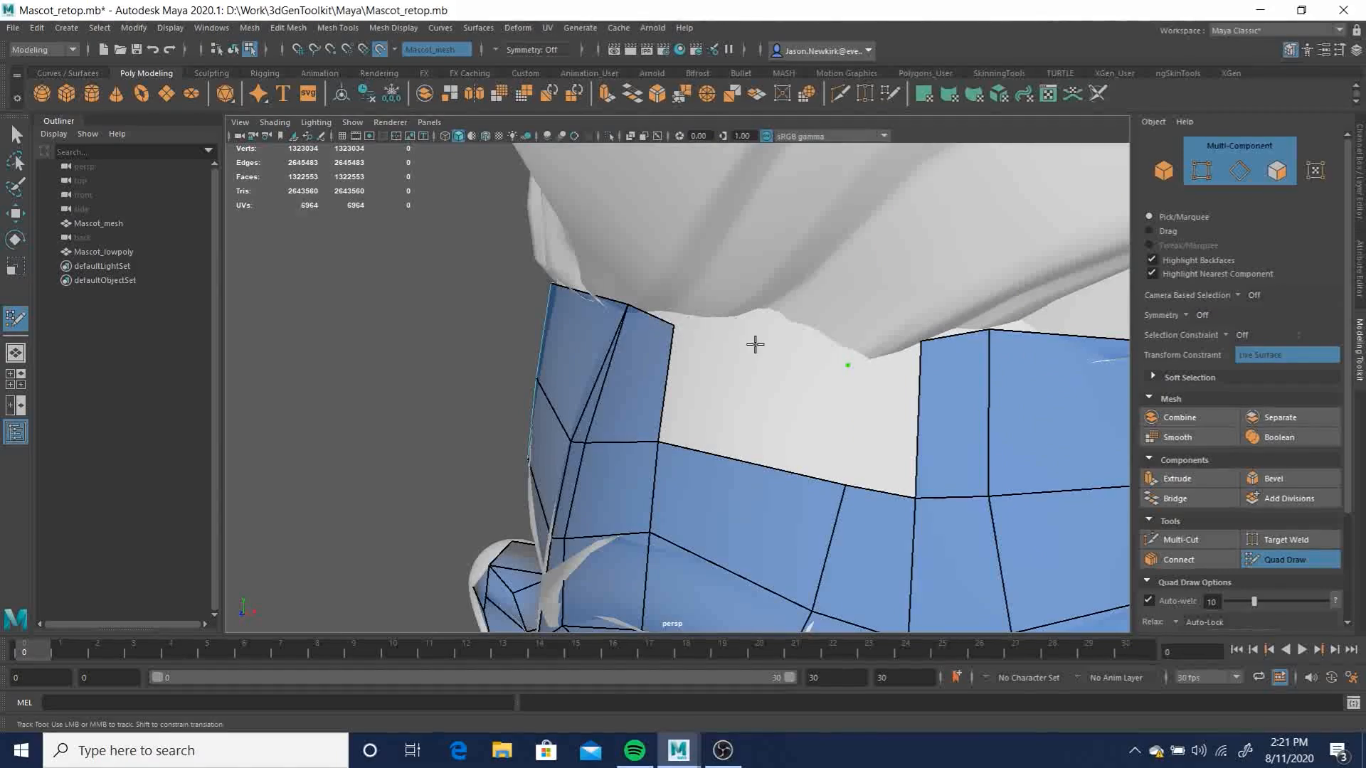
Fill the two missing forehead quads using a new dot at the hairline, and move two top border vertices closer to the hair
left_click(766, 398, "shift")
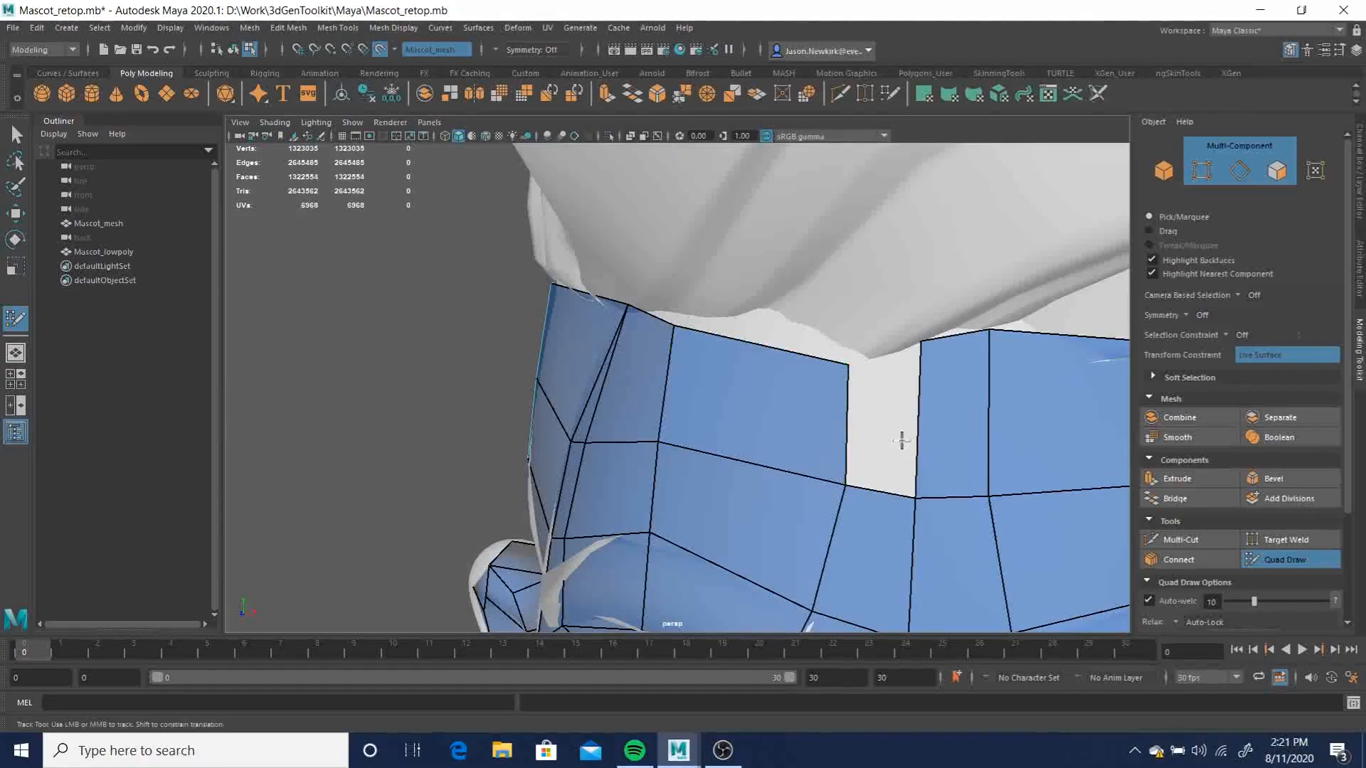
left_click_drag(915, 451, 937, 451, "alt")
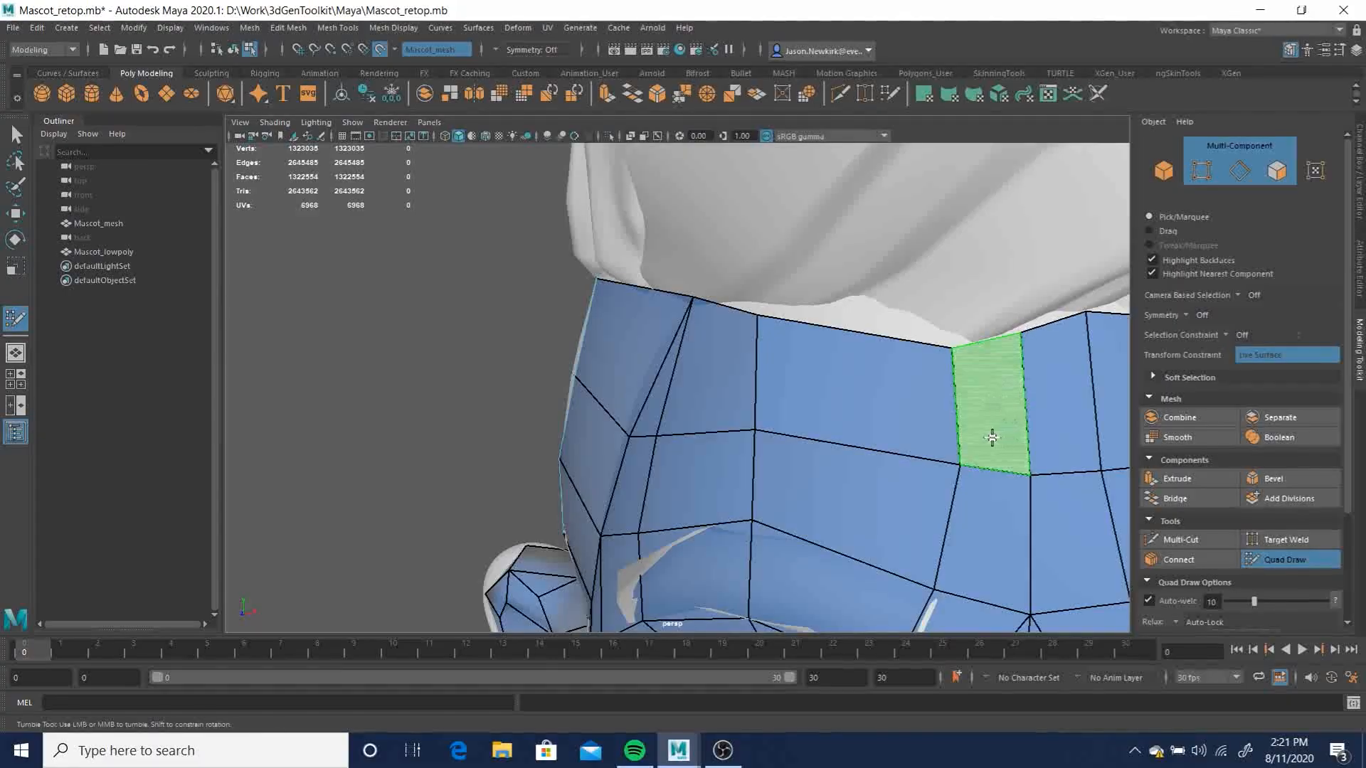
left_click(946, 380, "shift")
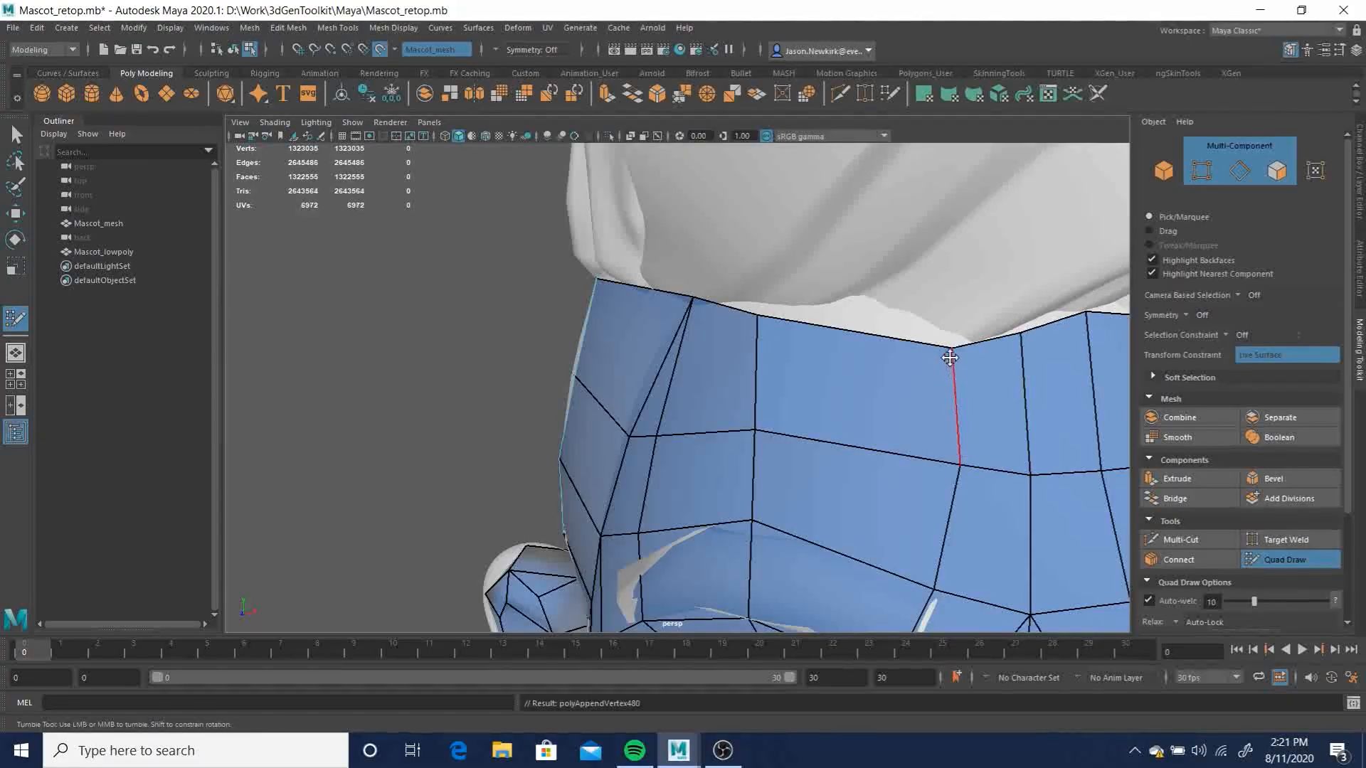
left_click_drag(950, 352, 967, 343)
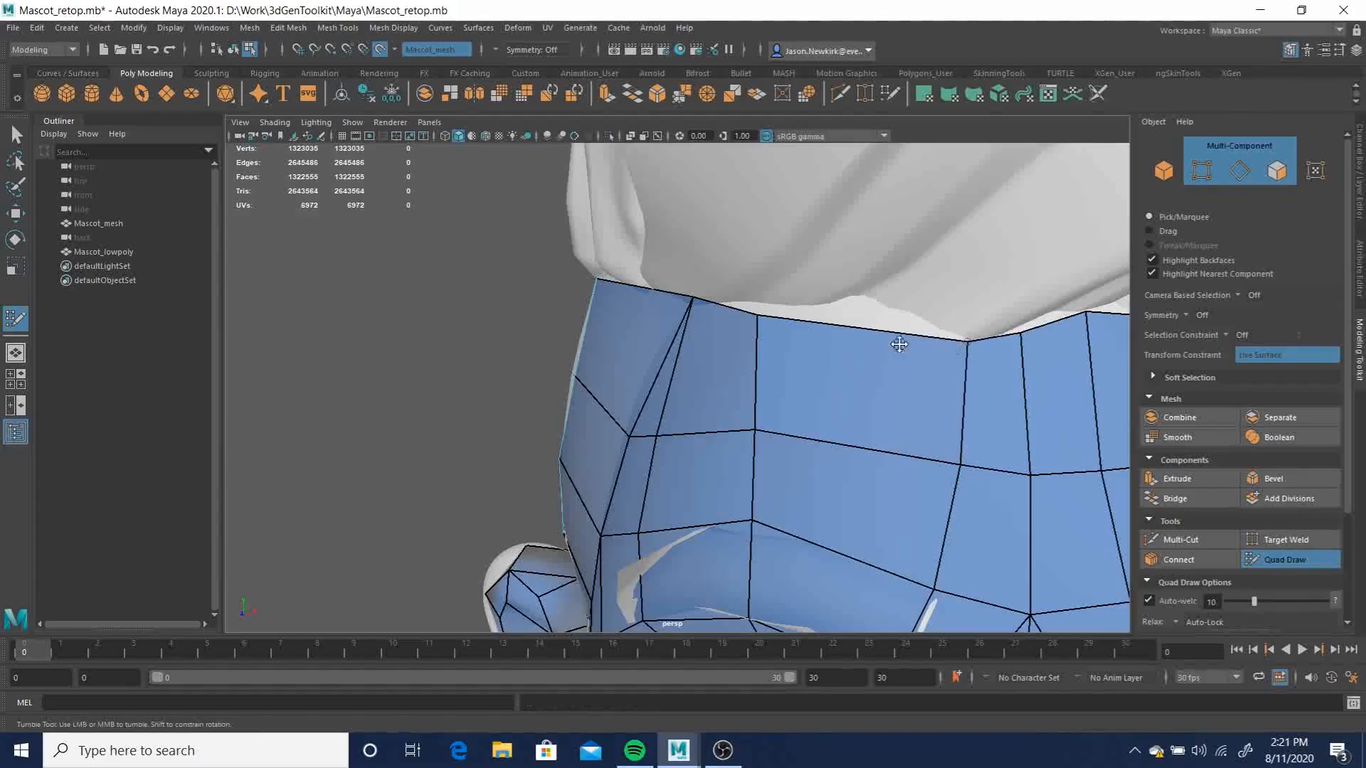
left_click_drag(761, 314, 800, 309)
Extrude a hairline border edge at the side of the head into a new quad over the hair
left_click_drag(979, 370, 688, 333, "alt")
key("super")
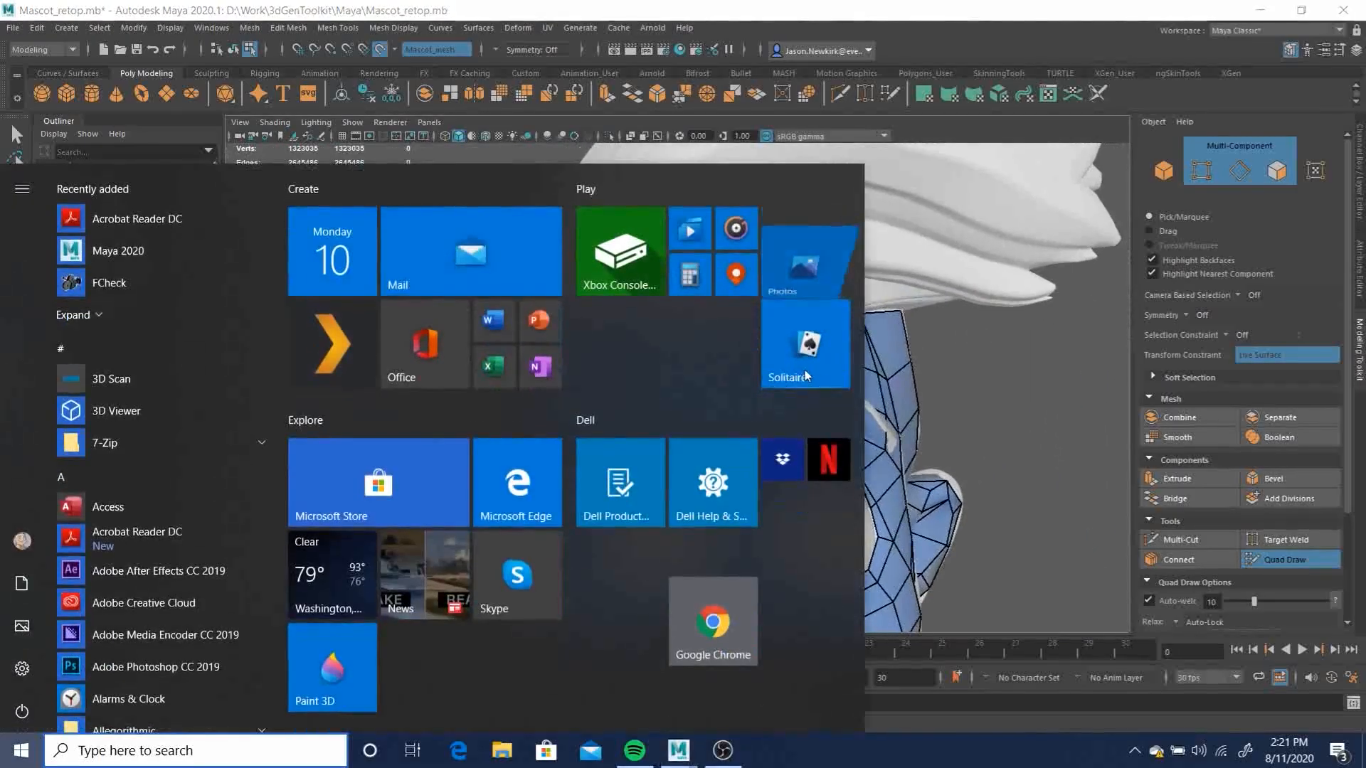
key("super")
left_click_drag(790, 326, 878, 367, "alt")
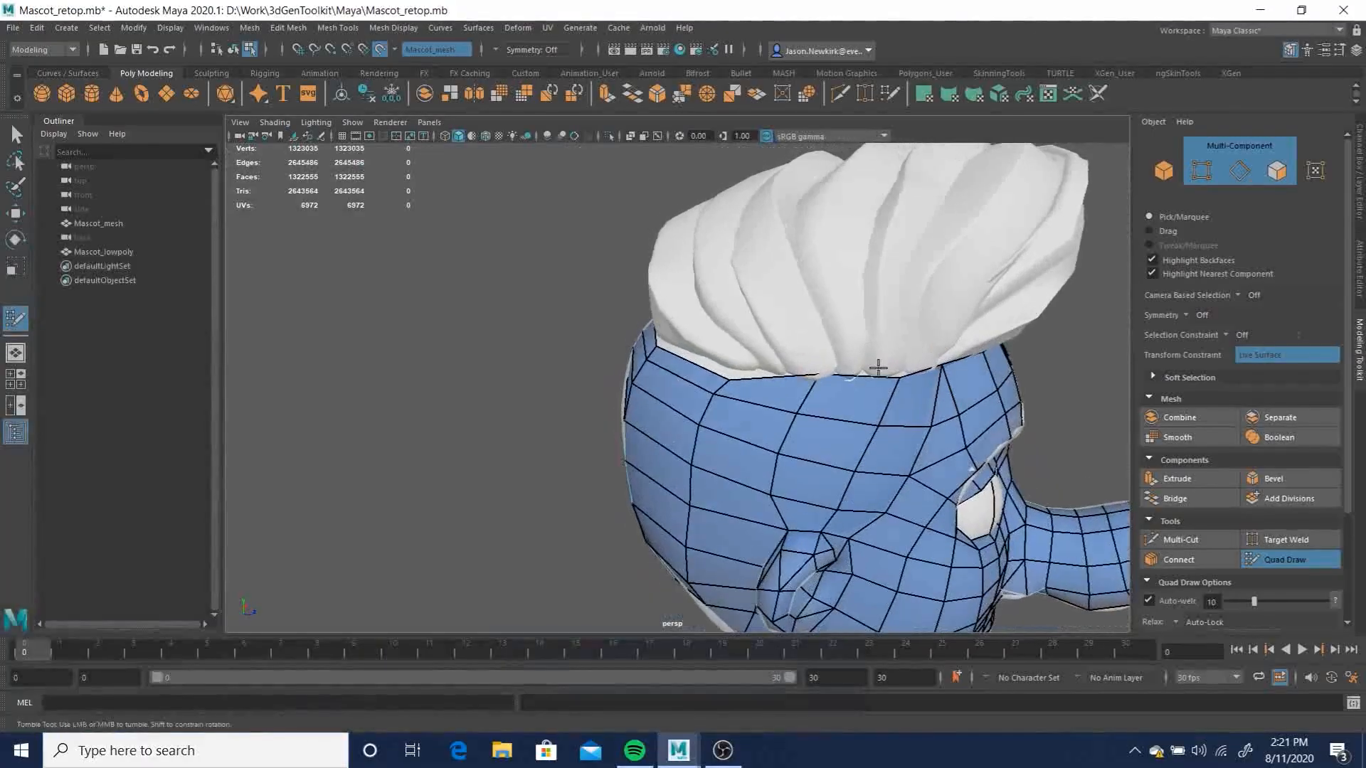
key("Tab")
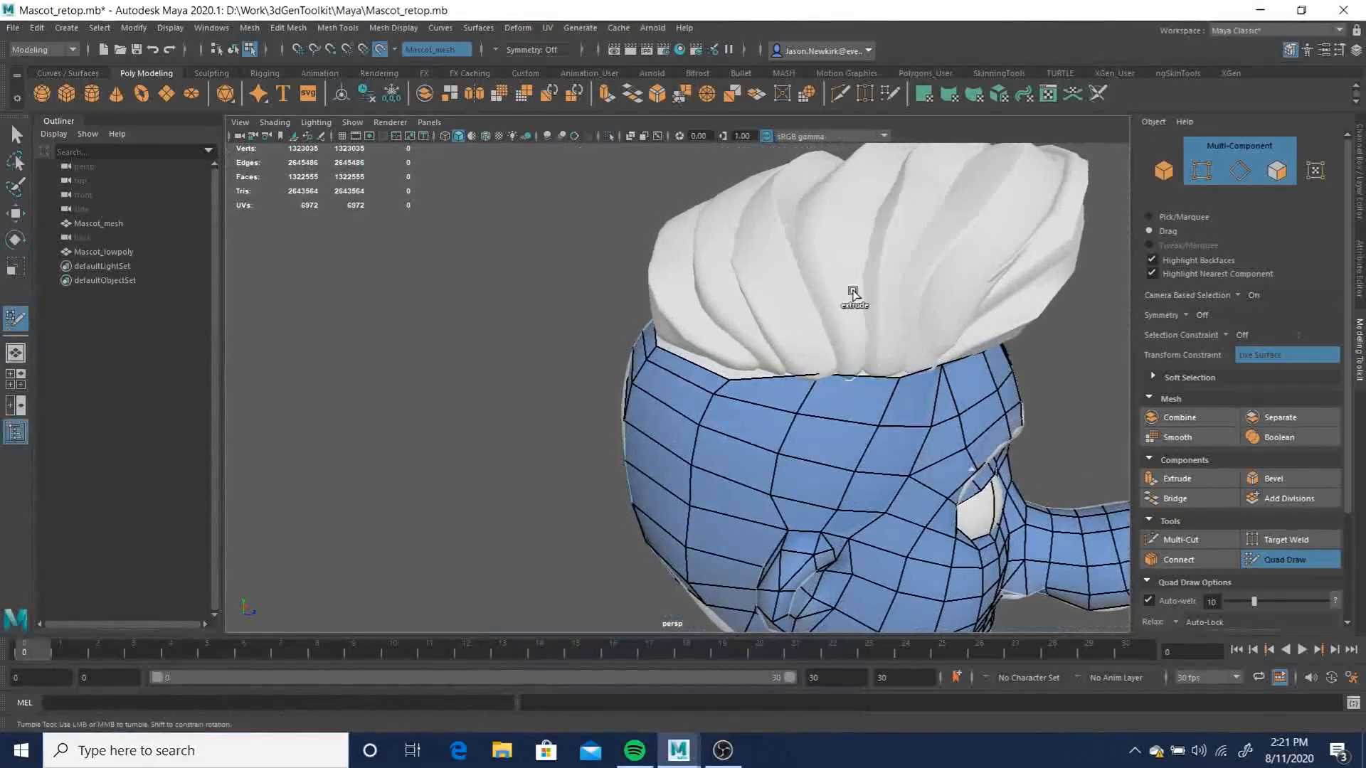
left_click_drag(873, 346, 863, 304)
left_click_drag(951, 309, 841, 363, "alt")
right_click_drag(787, 387, 863, 459, "alt")
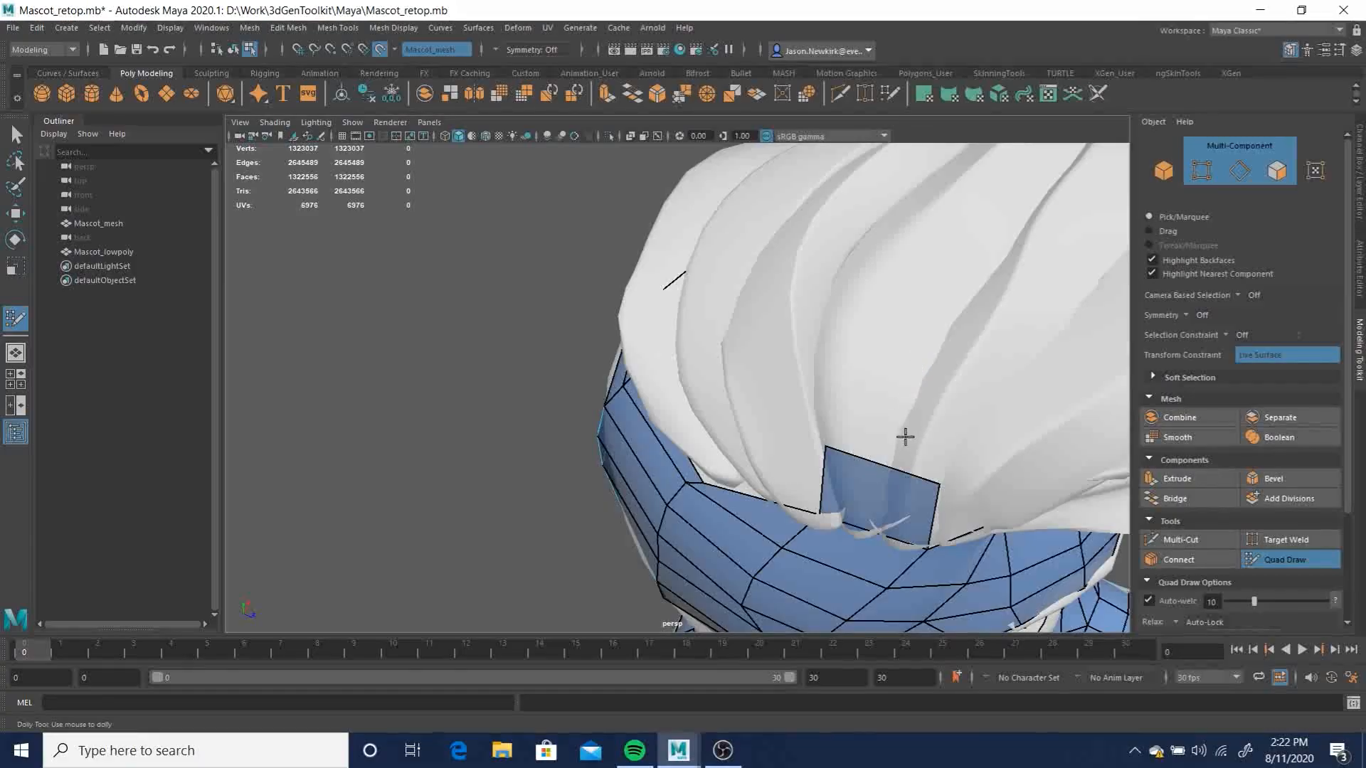
left_click(843, 355)
mouse_move(893, 407)
left_mouse_down("alt")
mouse_move(969, 486)
mouse_move(921, 438)
left_mouse_up("alt")
Undo the quad extruded over the hair at the side of the head
key("ctrl+z")
key("ctrl+z")
key("ctrl+z")
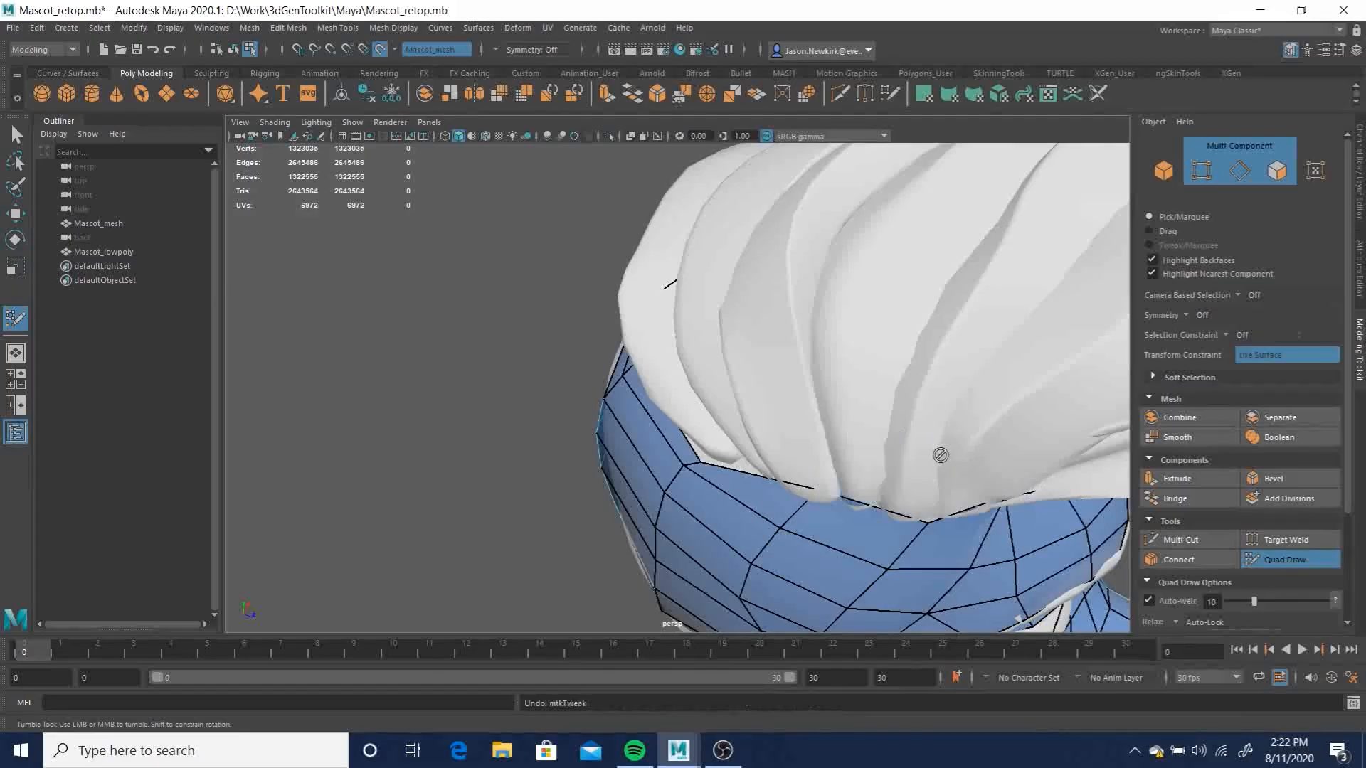
mouse_move(916, 487)
left_mouse_down("alt")
mouse_move(927, 396)
mouse_move(747, 396)
mouse_move(701, 325)
left_mouse_up("alt")
left_click_drag(629, 396, 829, 416, "alt")
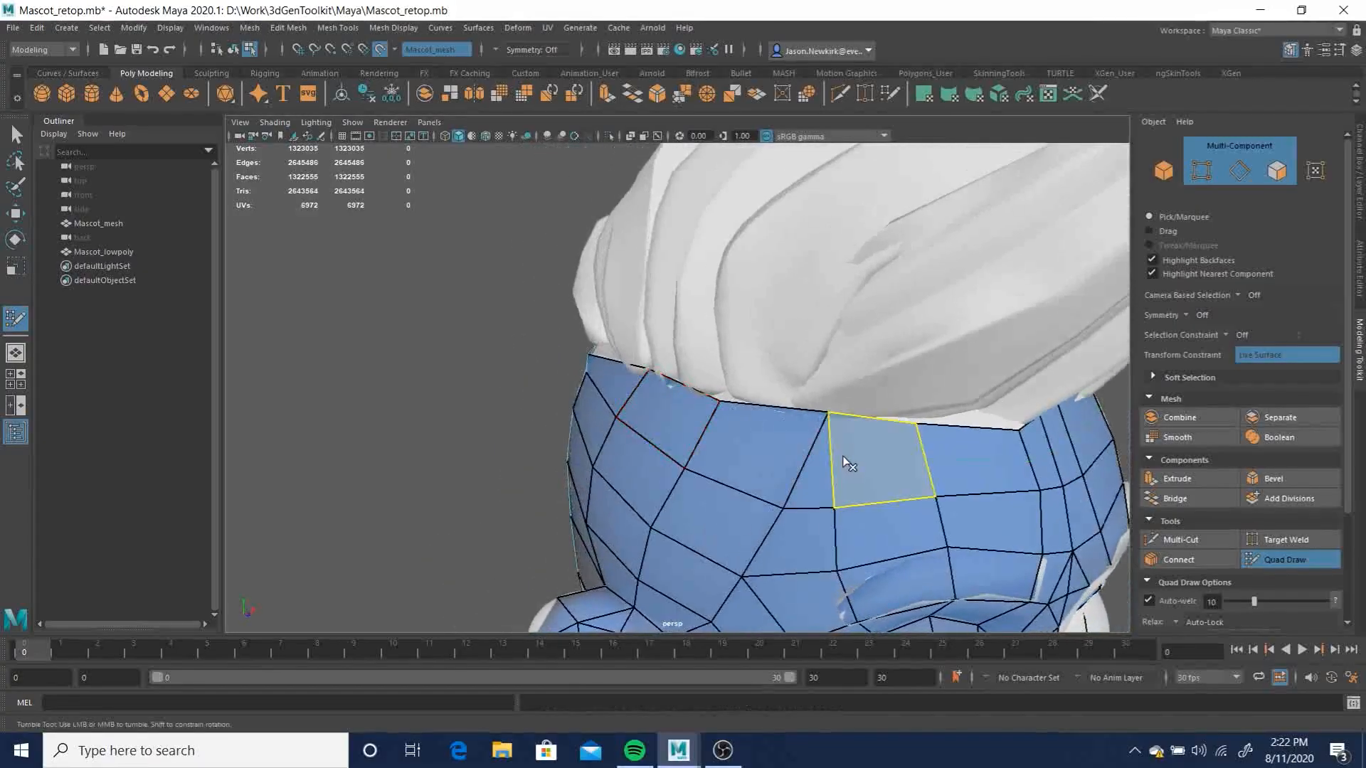
left_click(704, 426, "ctrl")
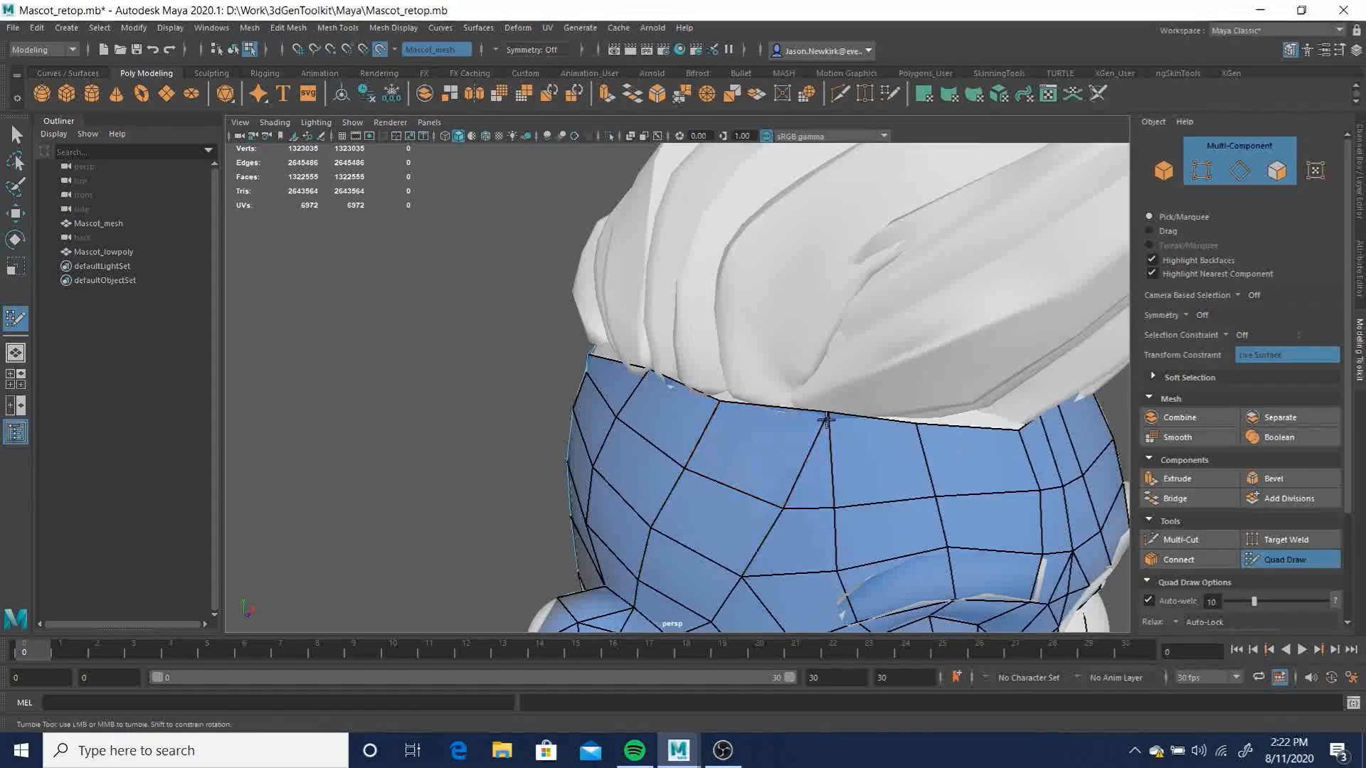
Turn off auto-weld in the Quad Draw options and look through the Relax modes, keeping Auto-Lock
left_click(1149, 602)
scroll(1217, 548, "down", 3)
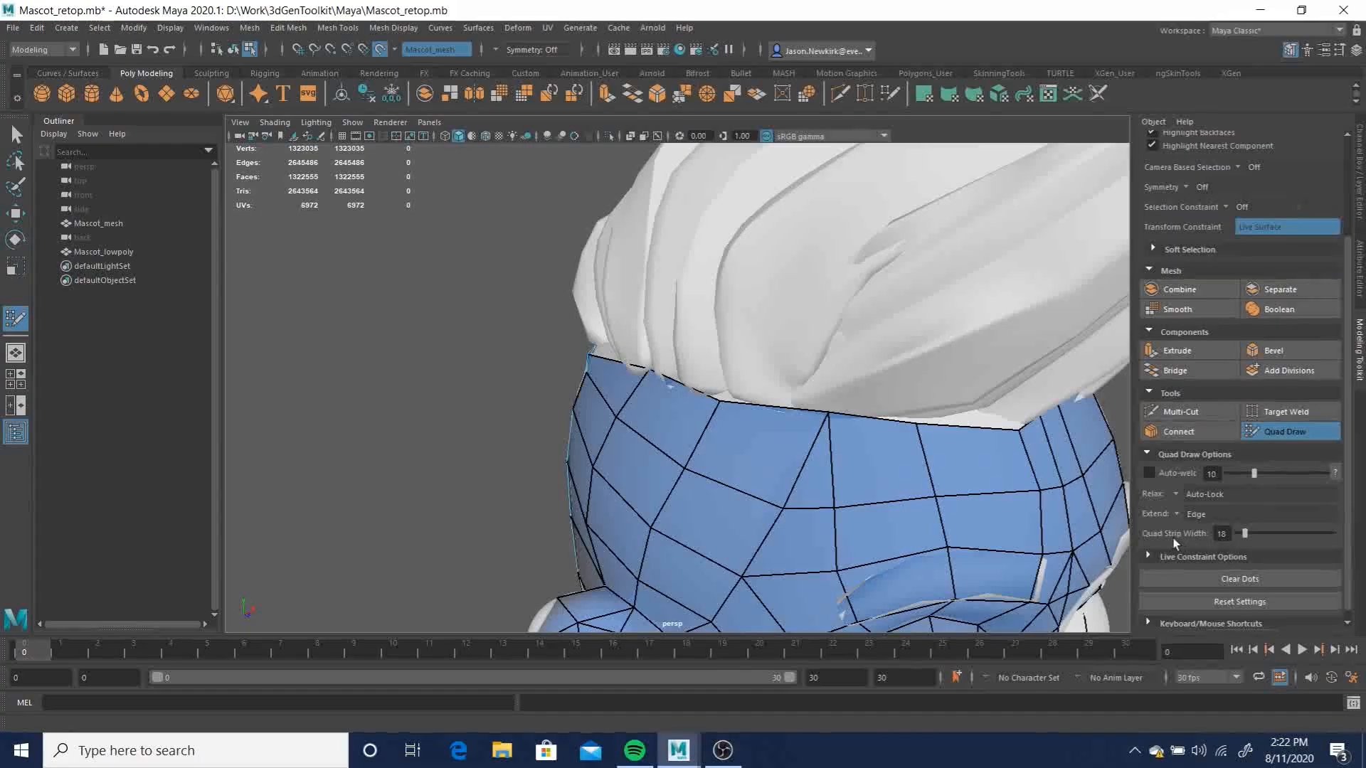
left_click(1204, 493)
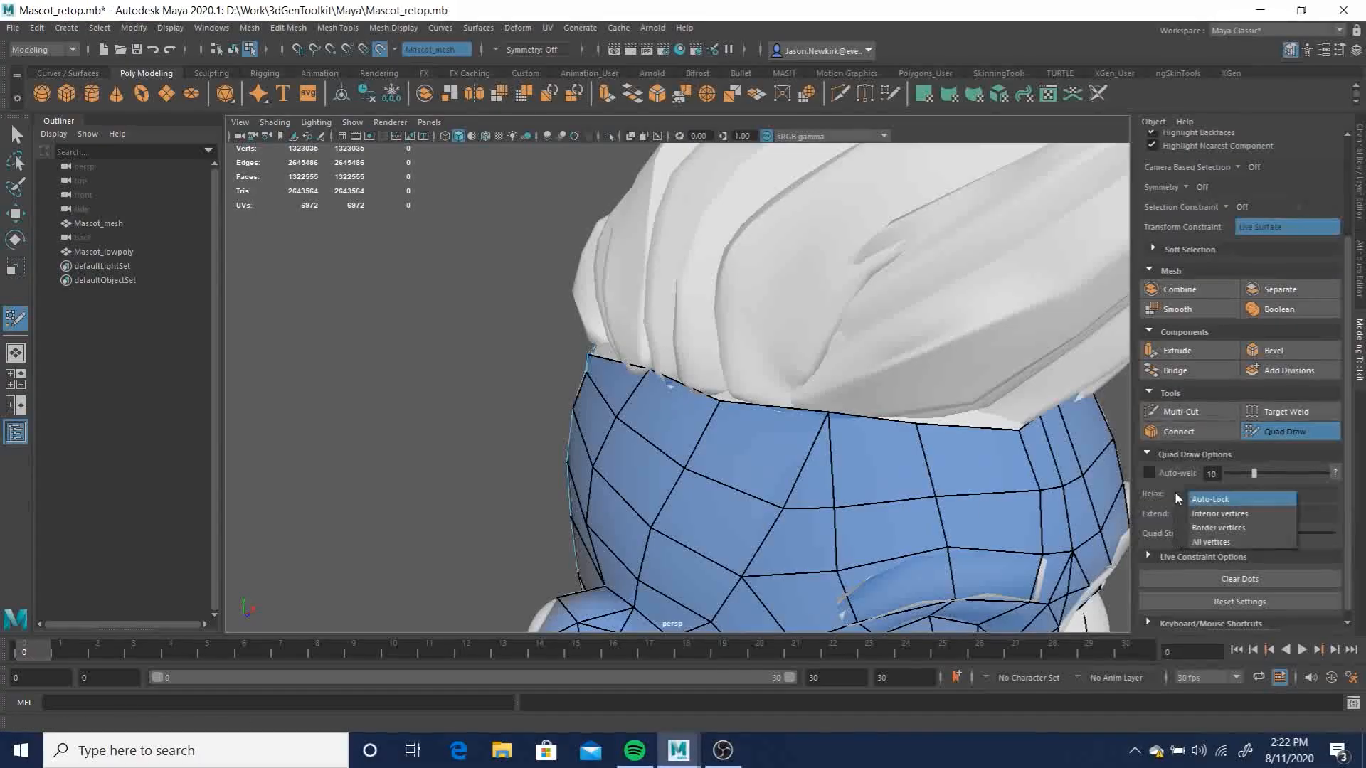
left_click(1175, 491)
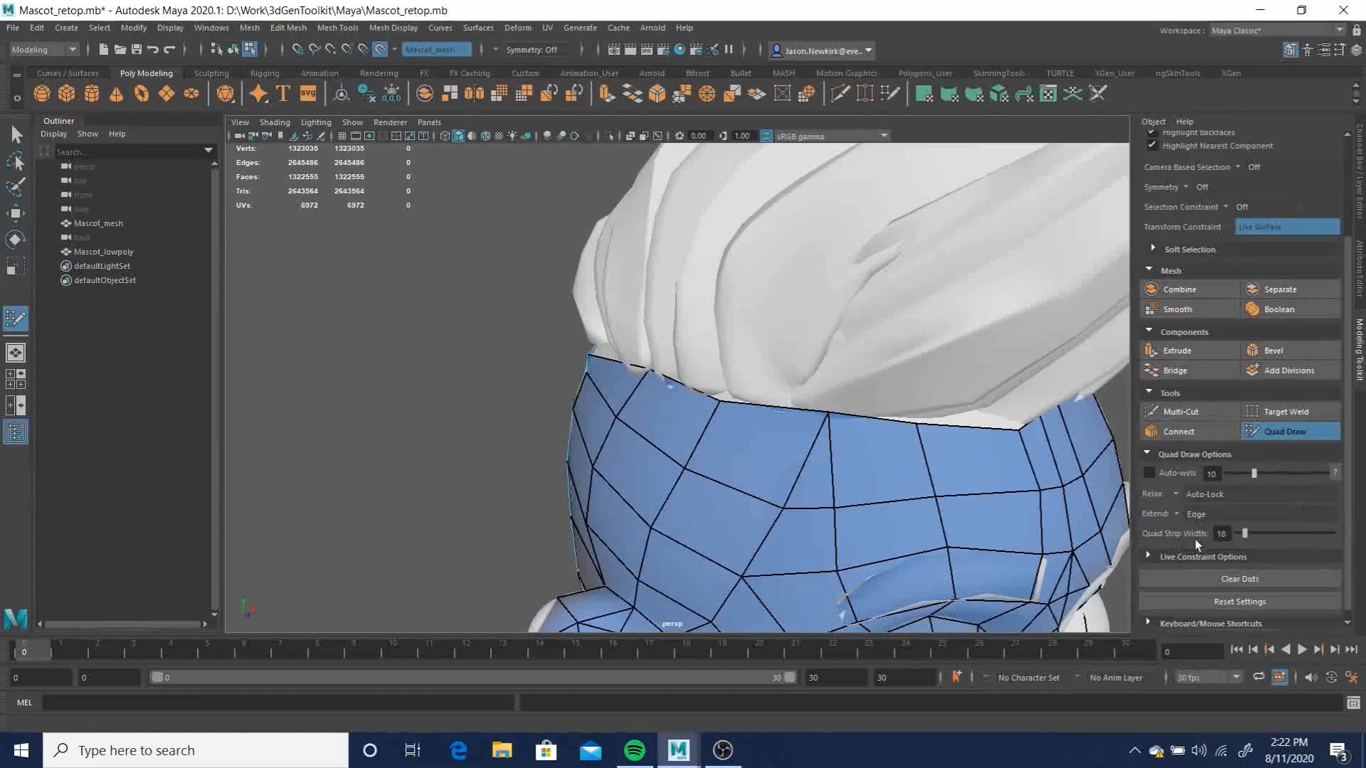
Examine the live constraint settings of Quad Draw, such as wireframe overlay, mesh color and mesh alpha
left_click(1148, 557)
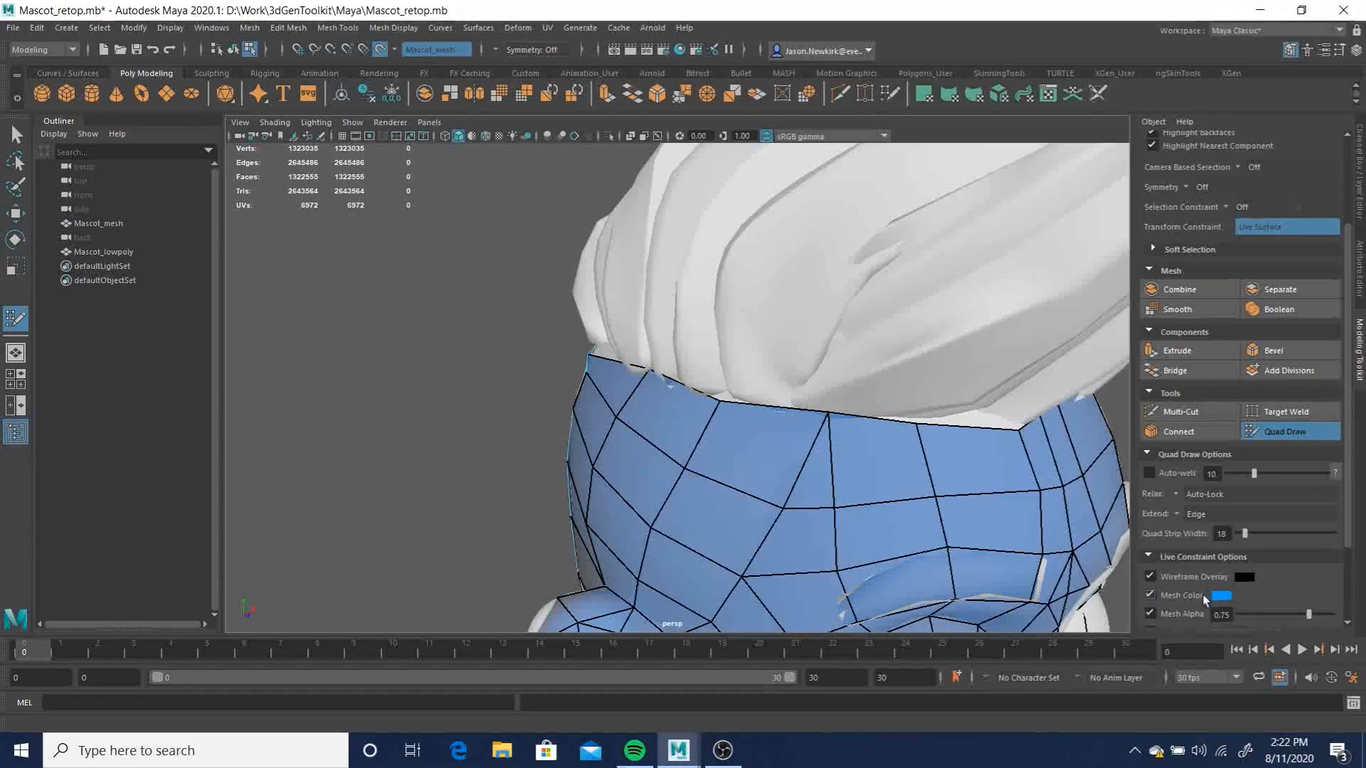
scroll(1203, 595, "down", 2)
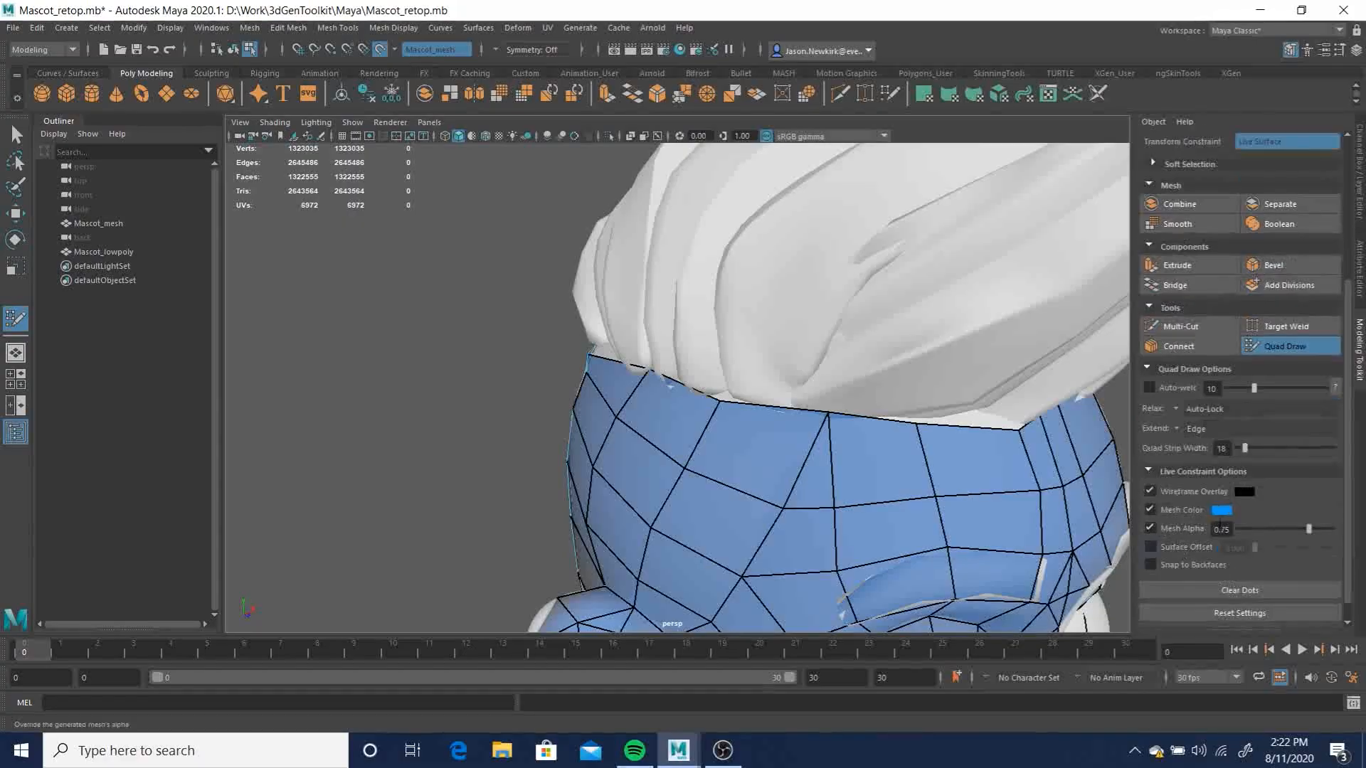
left_click(1148, 471)
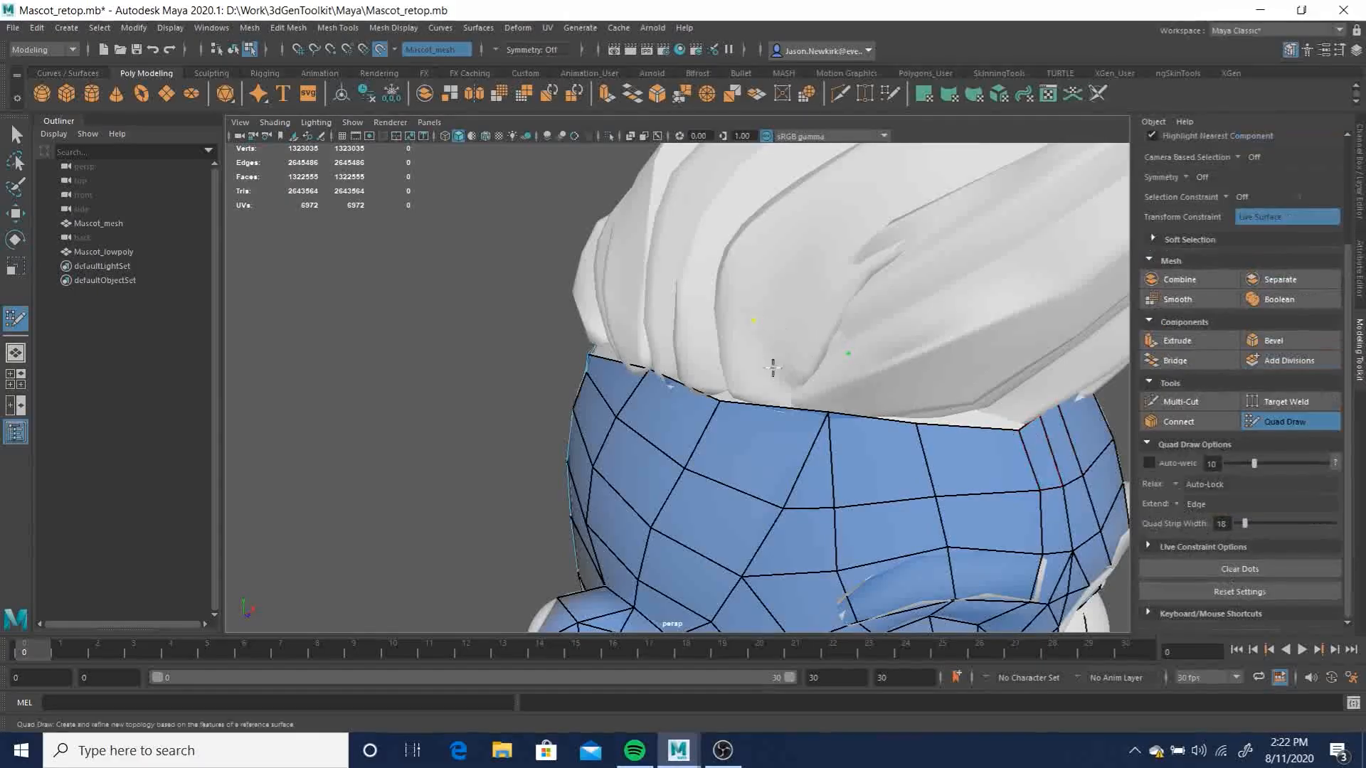
Delete the two forehead quads along the hairline and the triangle between them
key("shift")
mouse_move(824, 432)
left_mouse_down("alt")
mouse_move(857, 451)
mouse_move(889, 427)
left_mouse_up("alt")
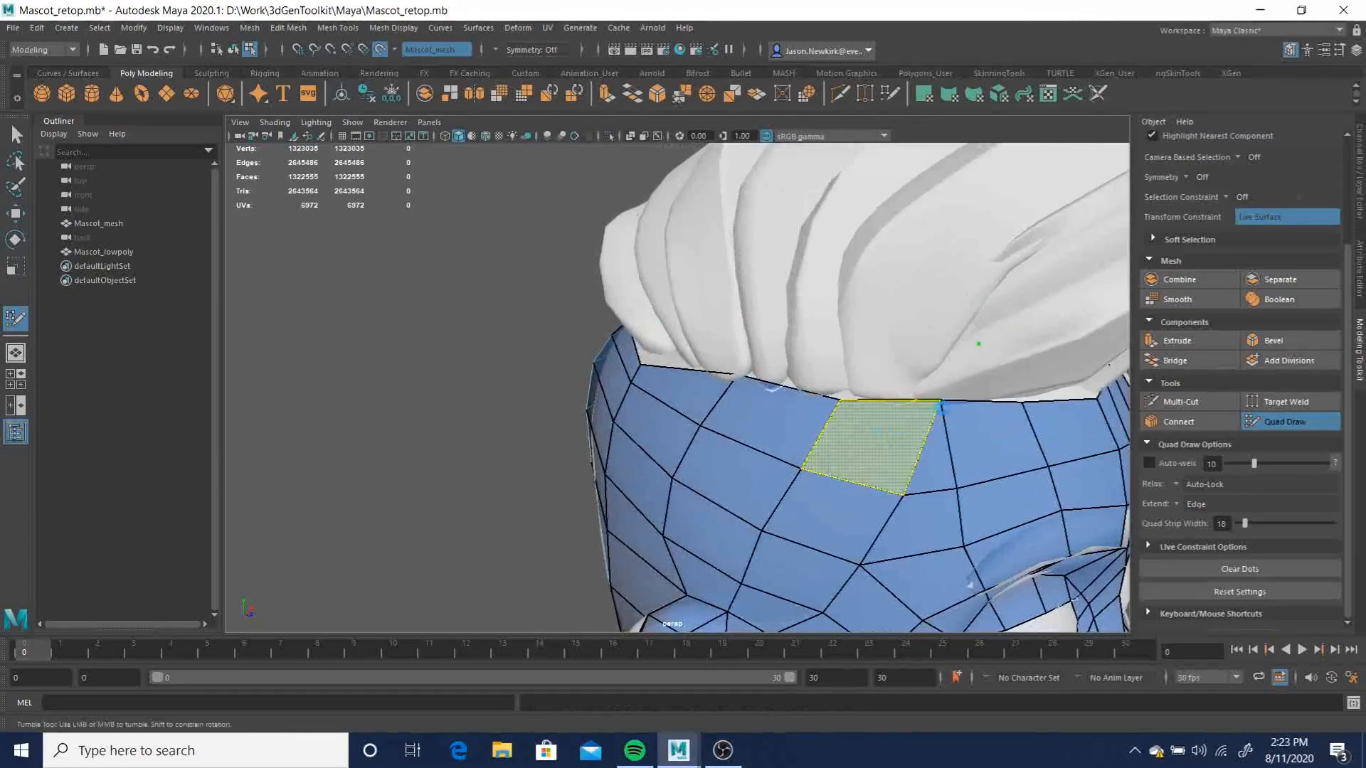
left_click(948, 427, "ctrl+shift")
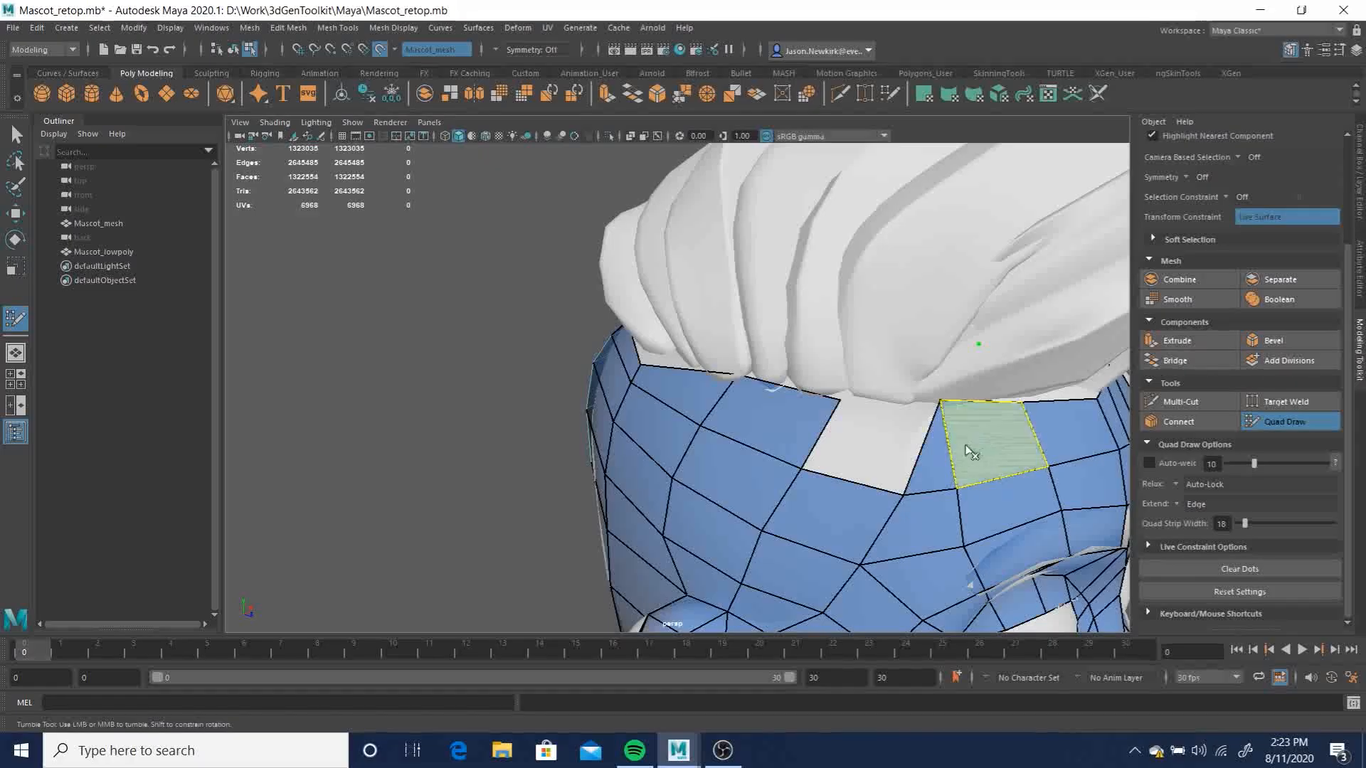
left_click(935, 460, "ctrl+shift")
left_click(939, 451, "ctrl+shift")
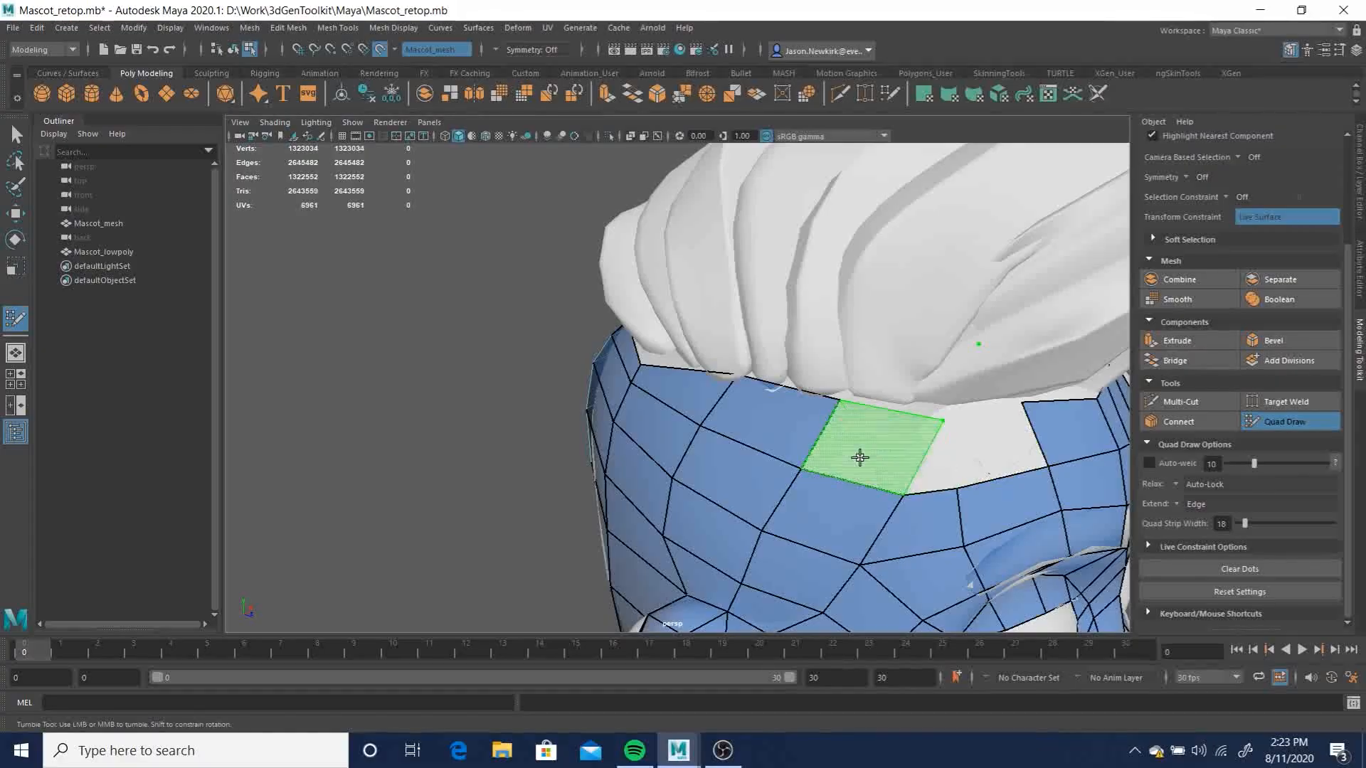
Refill the forehead gap with two quads and a triangle, and move their shared top vertex closer to the hair
left_click(985, 447, "shift")
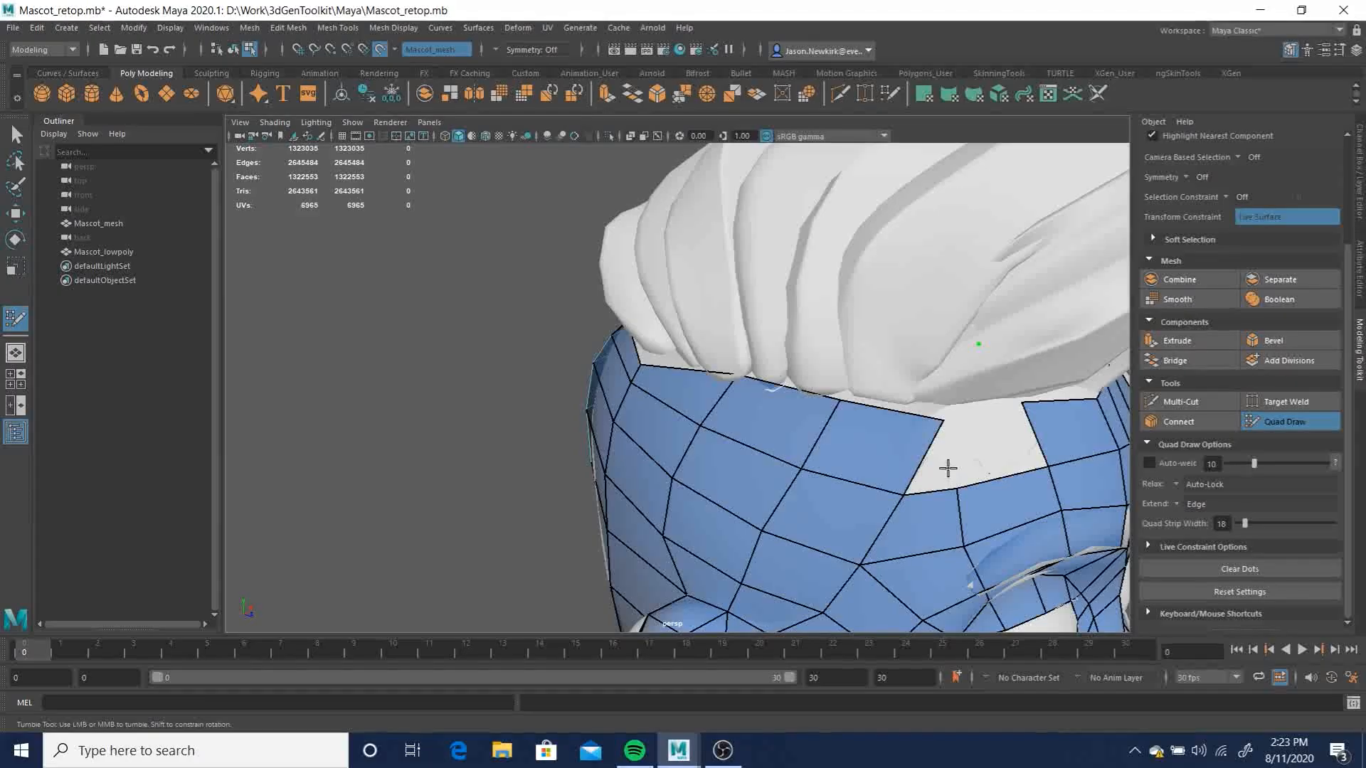
left_click(995, 448, "shift")
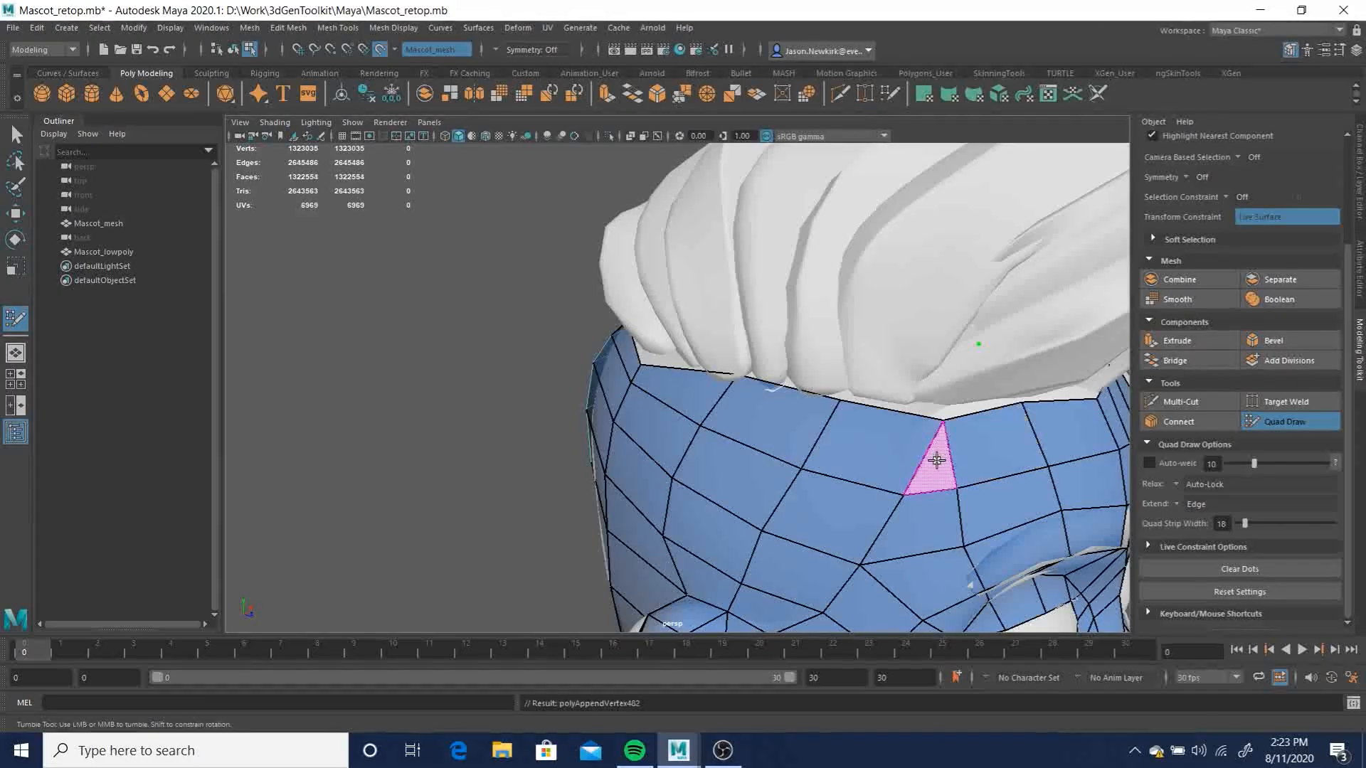
left_click(953, 456, "shift")
left_click_drag(945, 428, 939, 416)
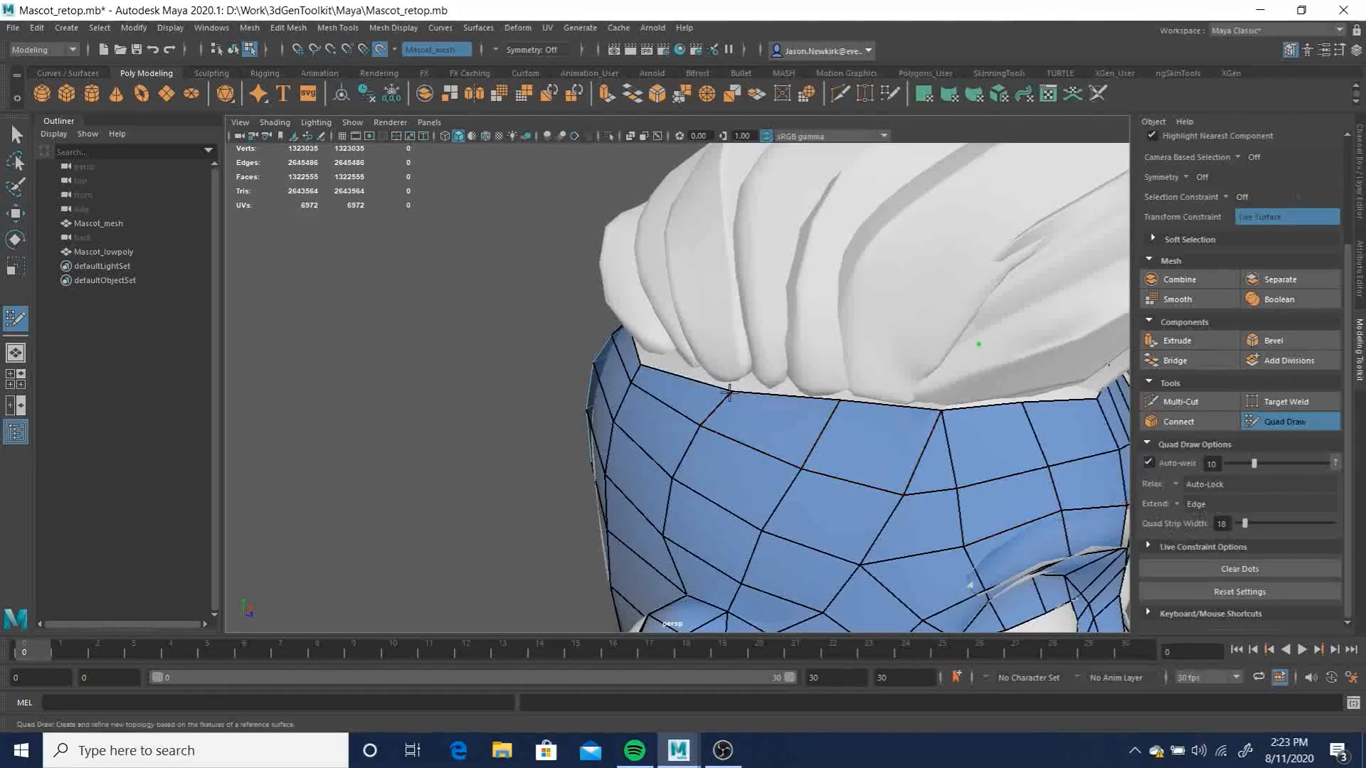
Delete two neighbouring quads from the hairline row at the side of the head
left_click_drag(690, 431, 873, 392, "alt")
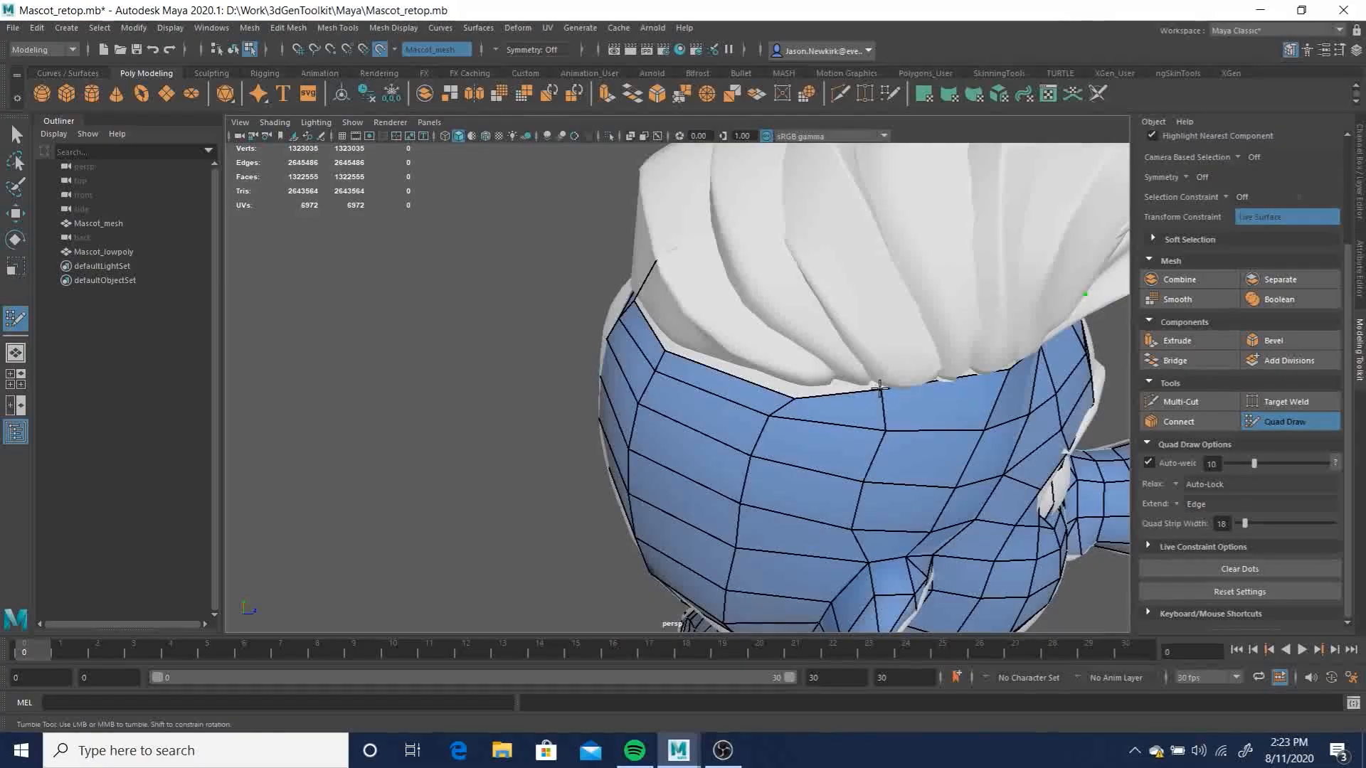
left_click_drag(940, 448, 969, 429, "alt")
mouse_move(897, 345)
left_mouse_down("alt")
mouse_move(988, 387)
mouse_move(1027, 361)
mouse_move(946, 370)
left_mouse_up("alt")
scroll(863, 373, "up", 3)
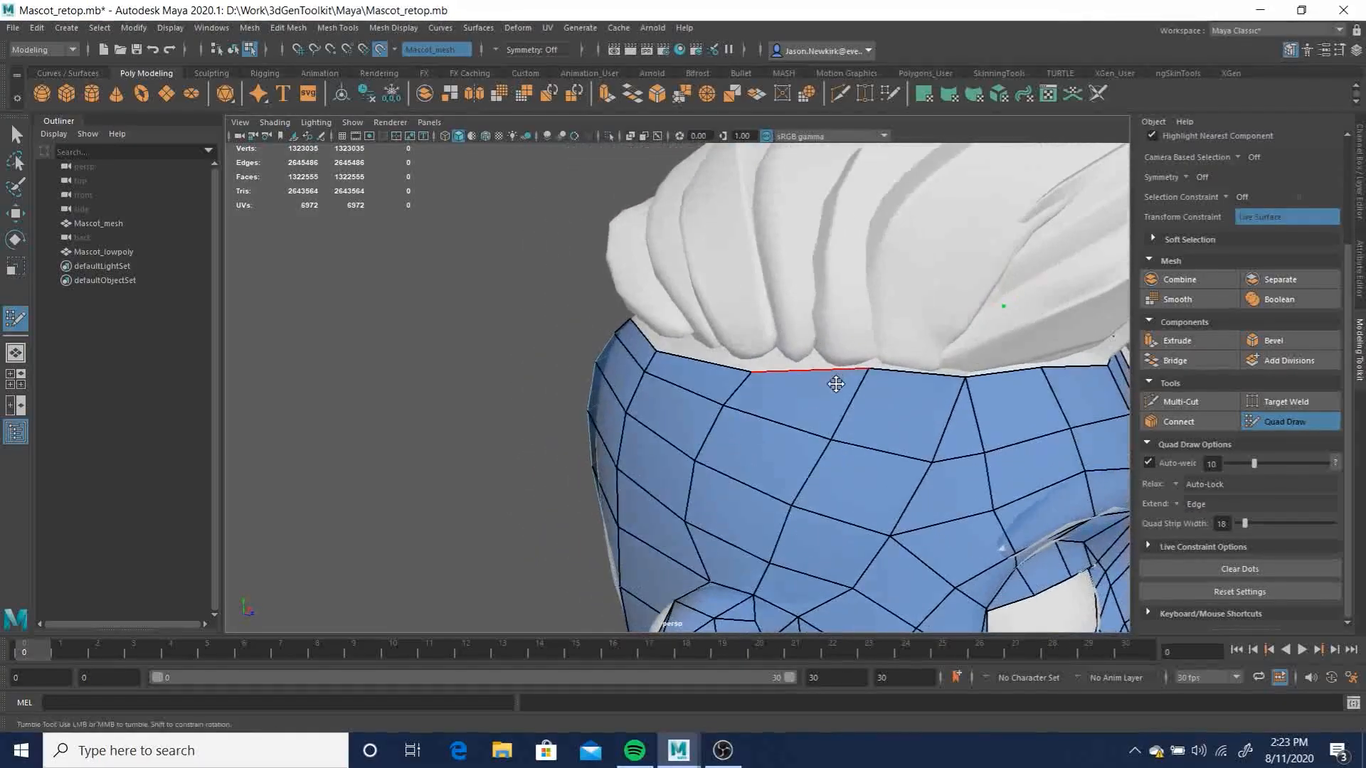
left_click(704, 387, "ctrl+shift")
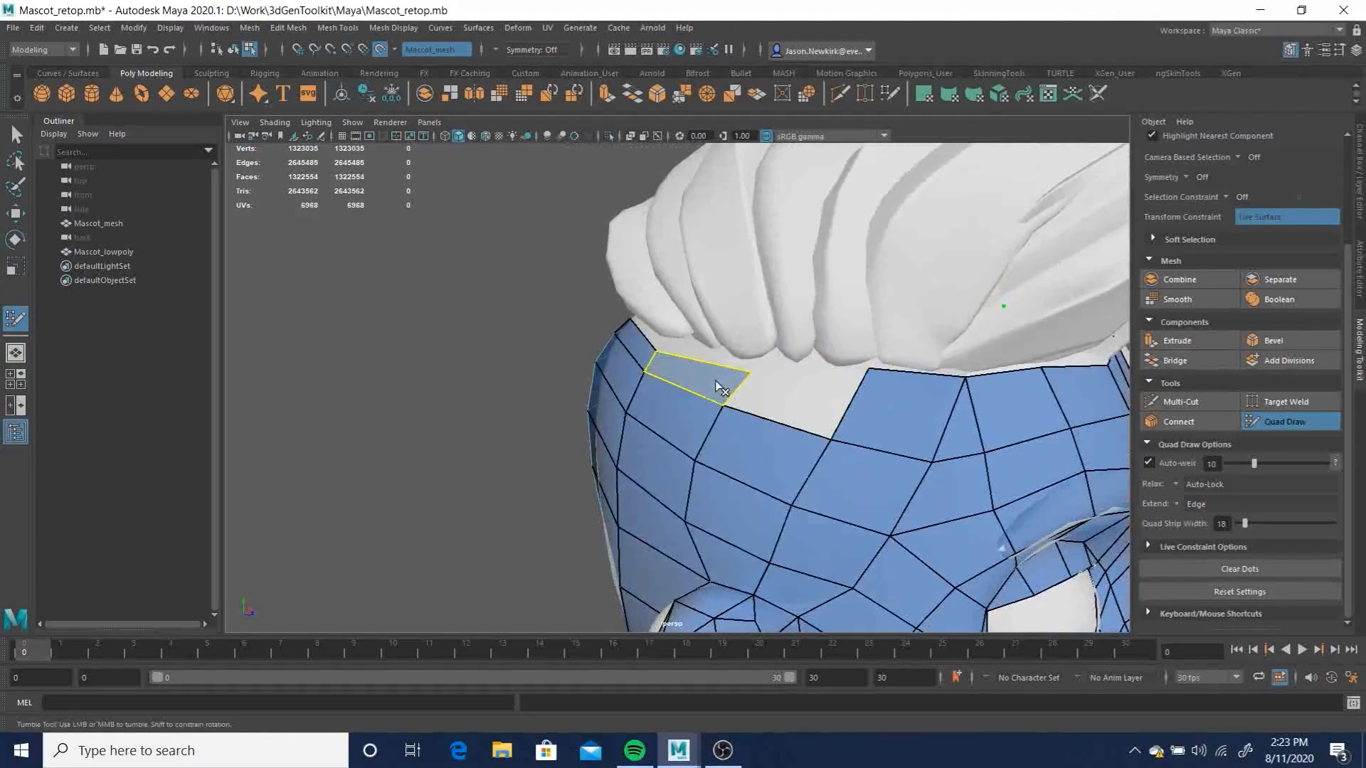
left_click(736, 428, "ctrl+shift")
Refill the two missing hairline quads at the side of the head and move their top border vertex up to the hair
left_click_drag(735, 427, 817, 427, "alt")
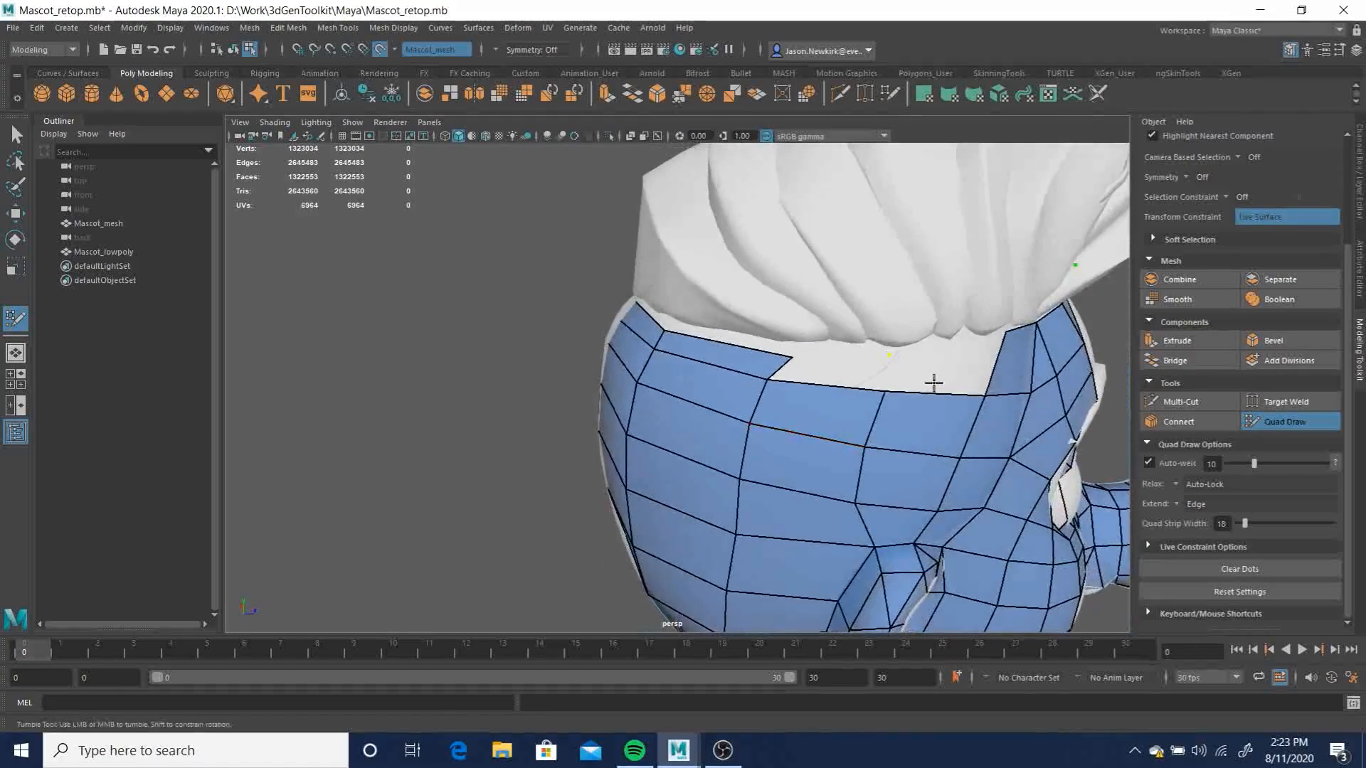
left_click(821, 365, "shift")
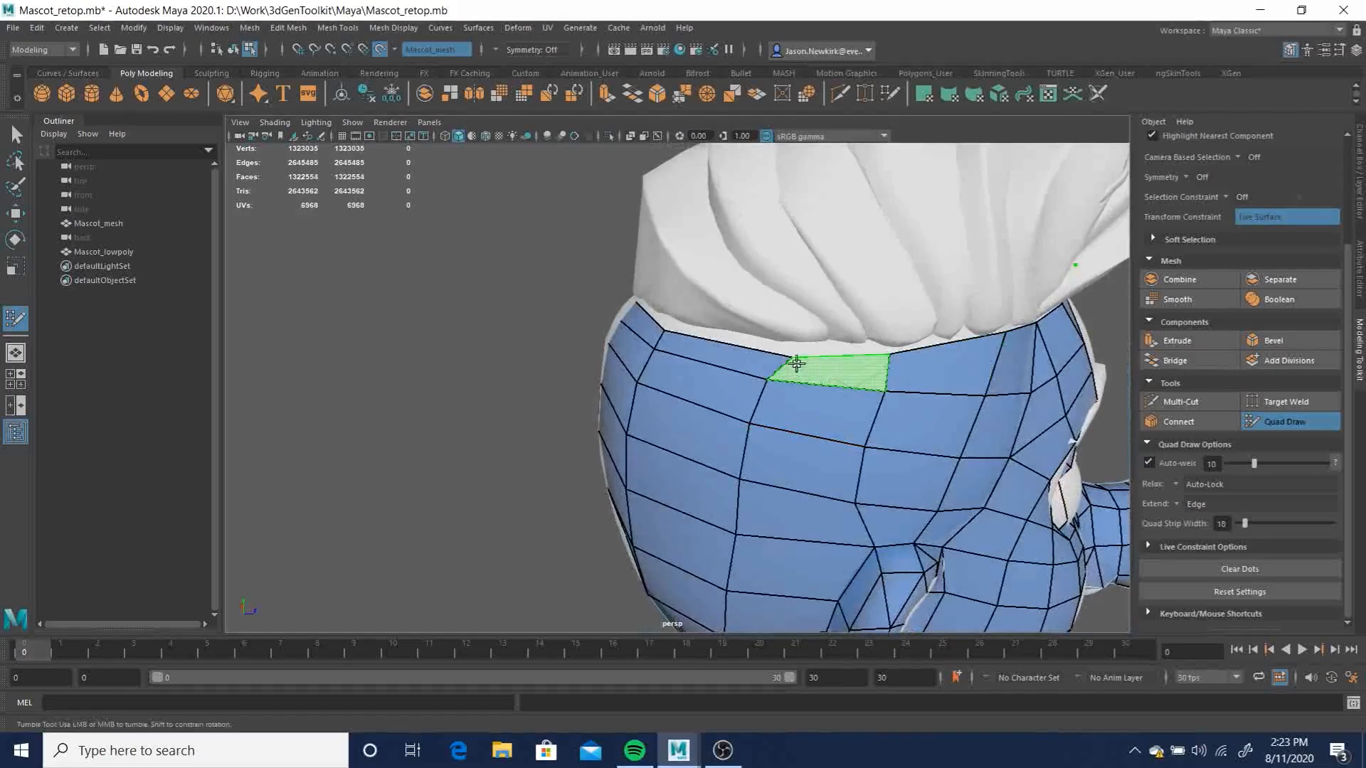
left_click(802, 361, "shift")
left_click_drag(792, 357, 782, 360)
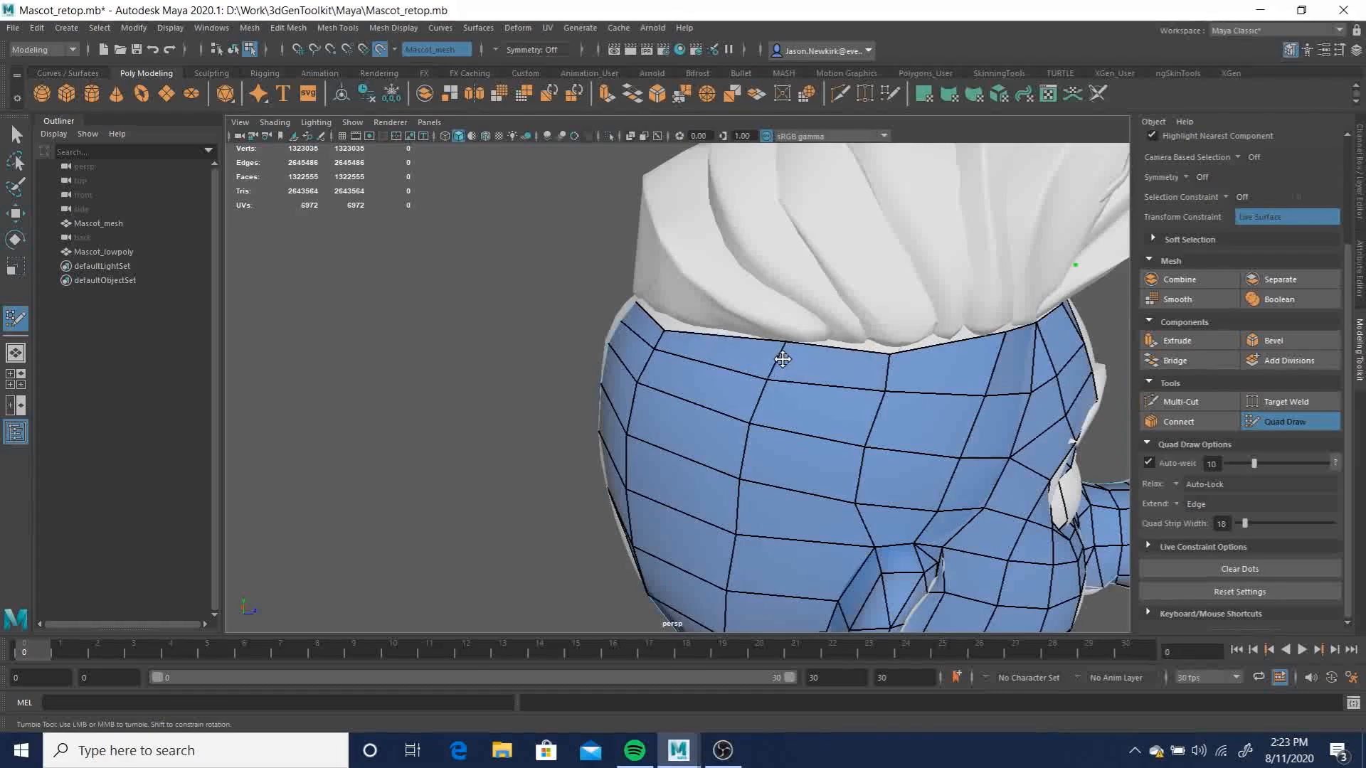
Review the live constraint settings again, including Surface Offset and Snap to Backfaces, and collapse the Quad Draw options
left_click(1150, 546)
scroll(1219, 486, "down", 3)
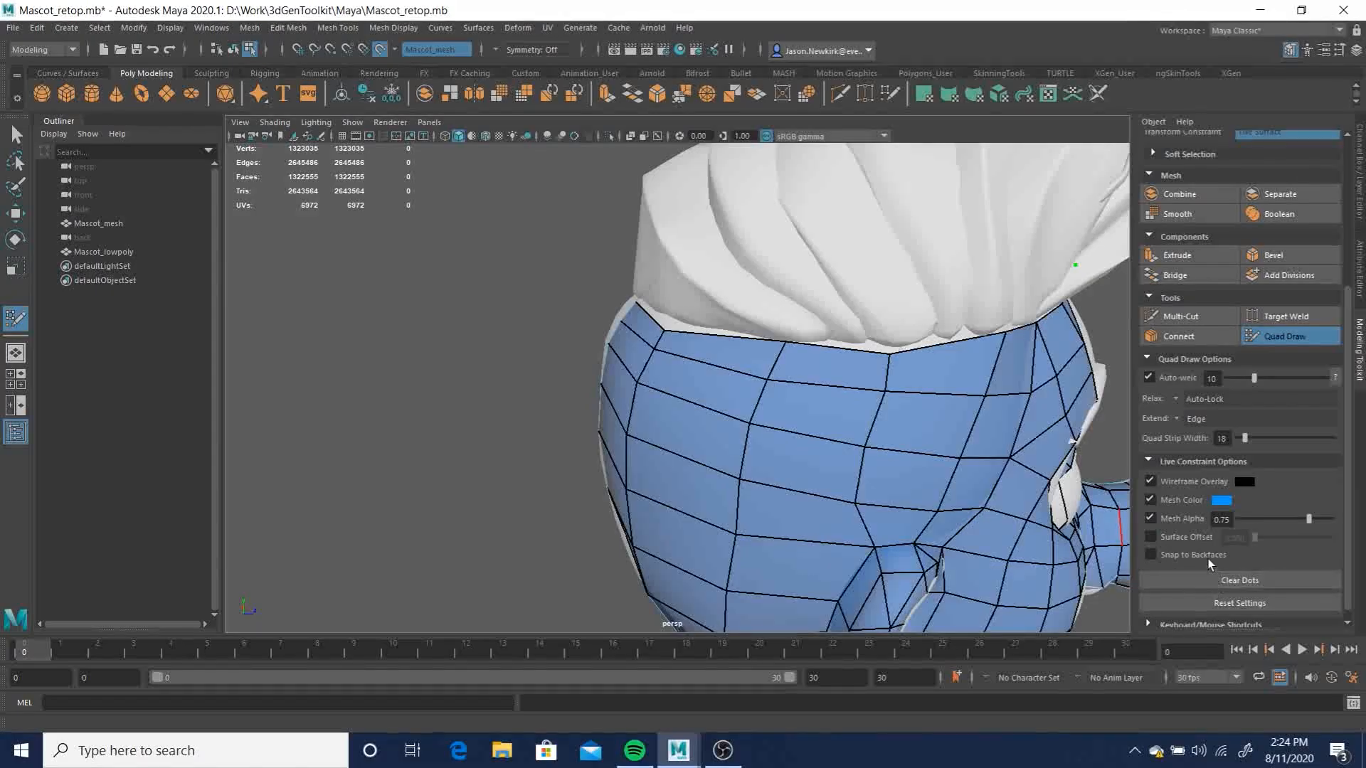
scroll(1209, 562, "down", 1)
scroll(1206, 552, "up", 3)
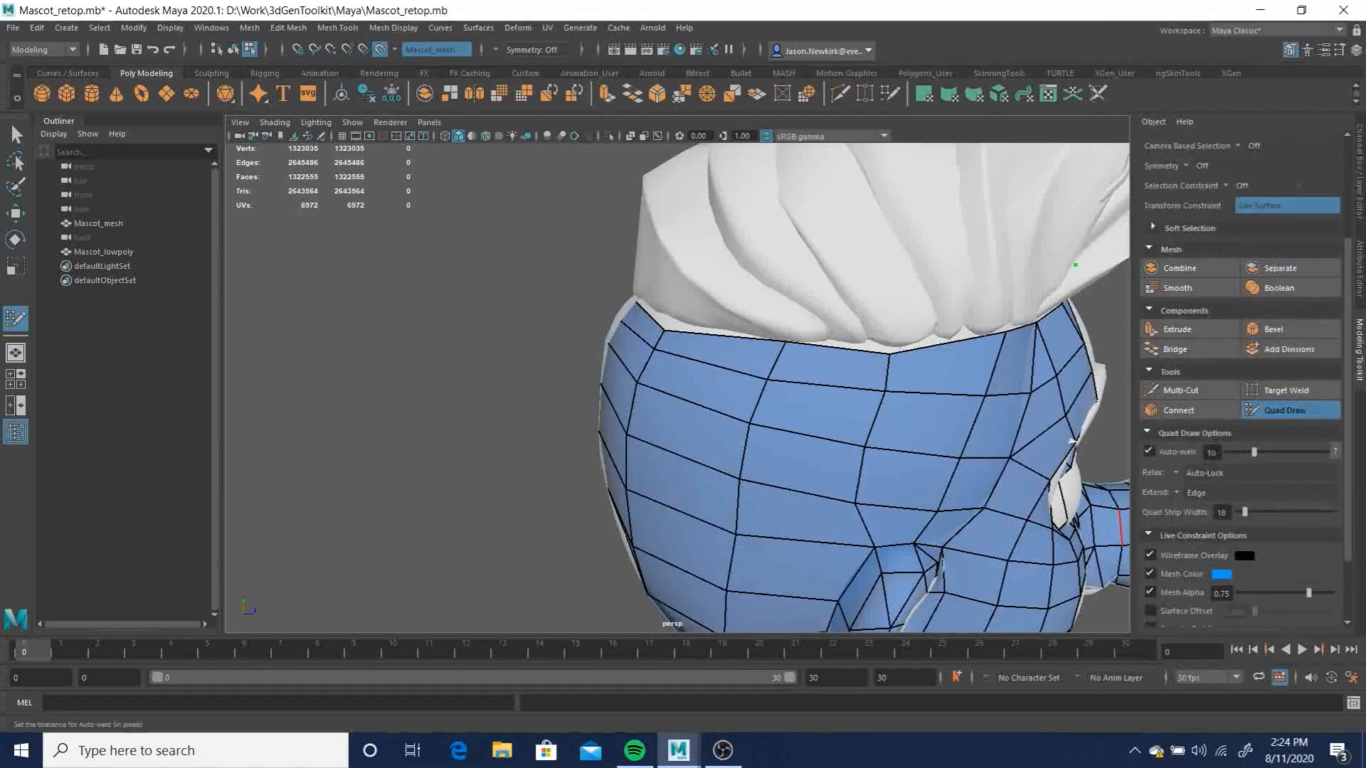
left_click(1148, 434)
Move a top border vertex at the back of the head up to the hair and fill a quad above it using new dots
left_click_drag(890, 378, 806, 280, "alt")
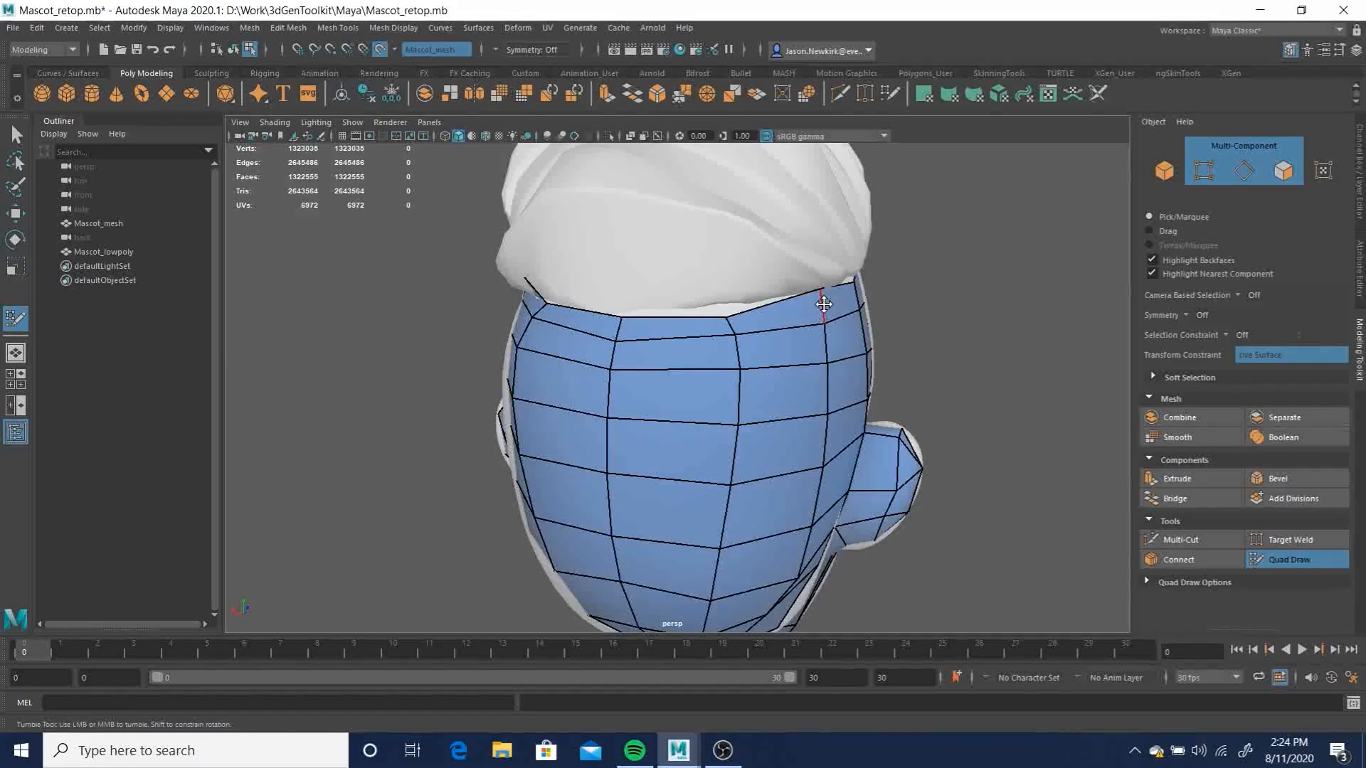
left_click_drag(727, 317, 734, 309)
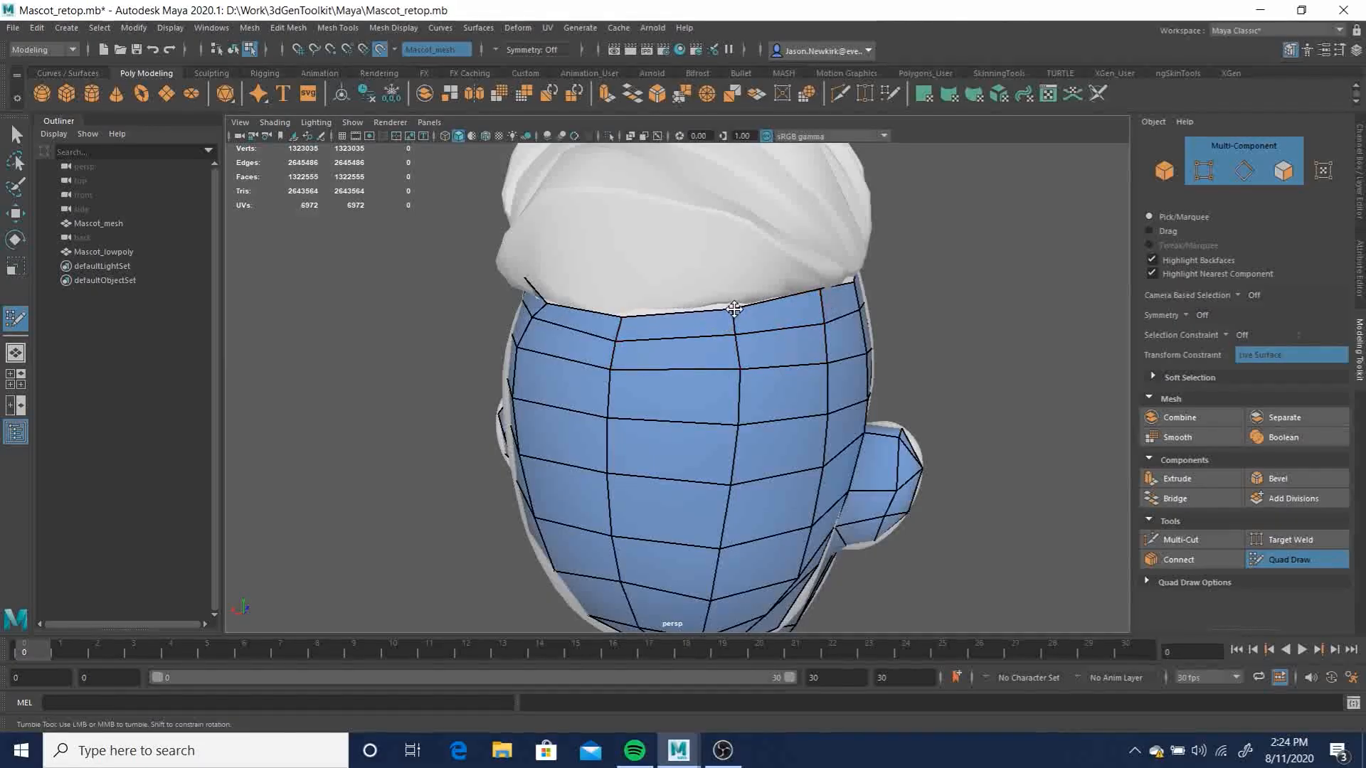
left_click(722, 271)
key("shift")
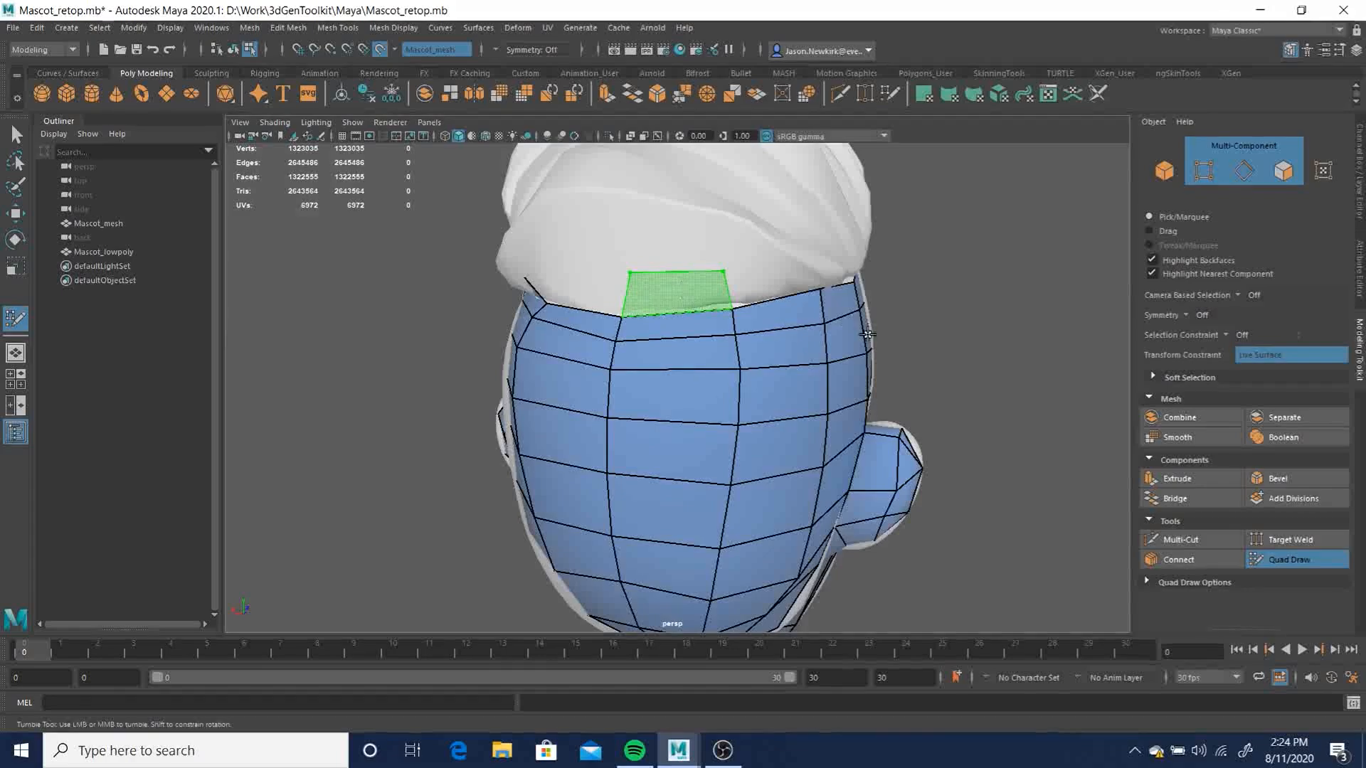
left_click(666, 377, "shift")
Extend the patch on the back of the hair with one adjoining quad and two quads in a second row above
left_click_drag(666, 377, 811, 382, "alt")
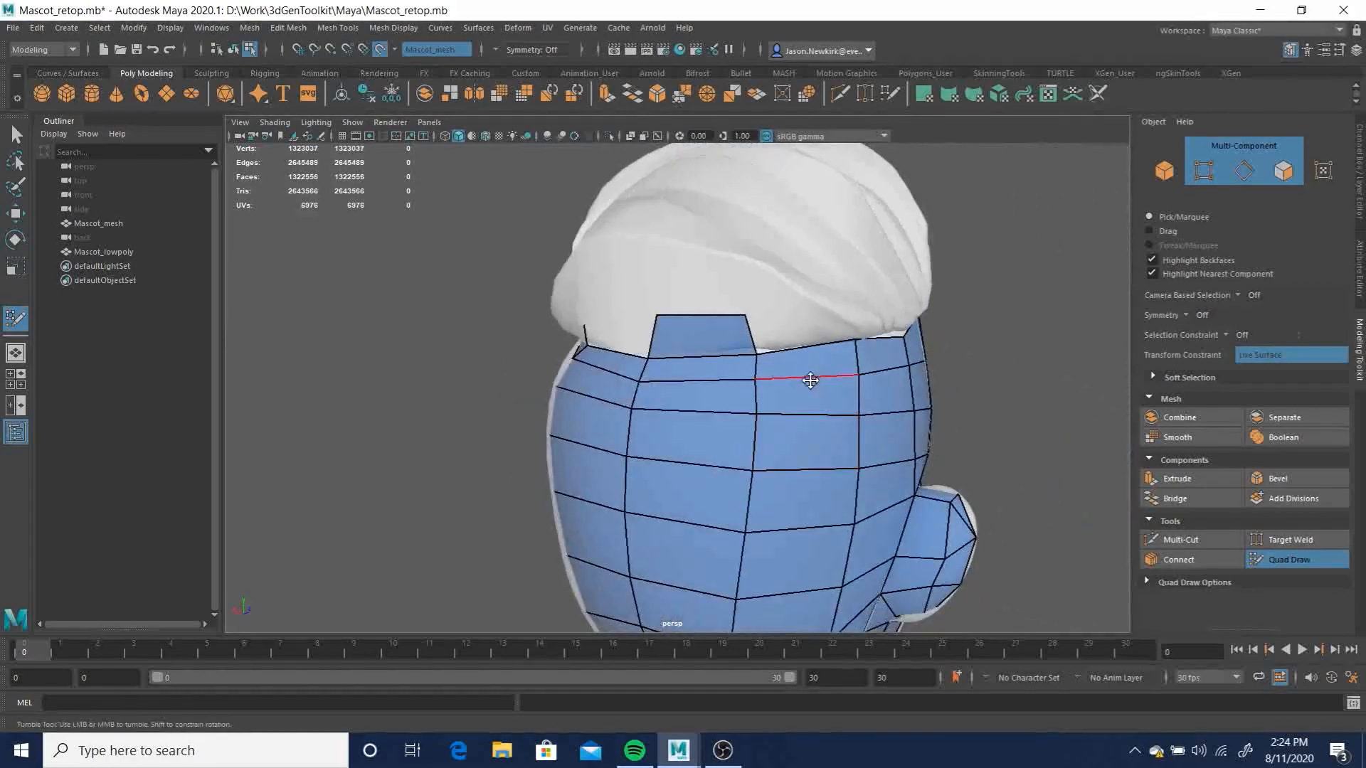
left_click(817, 310)
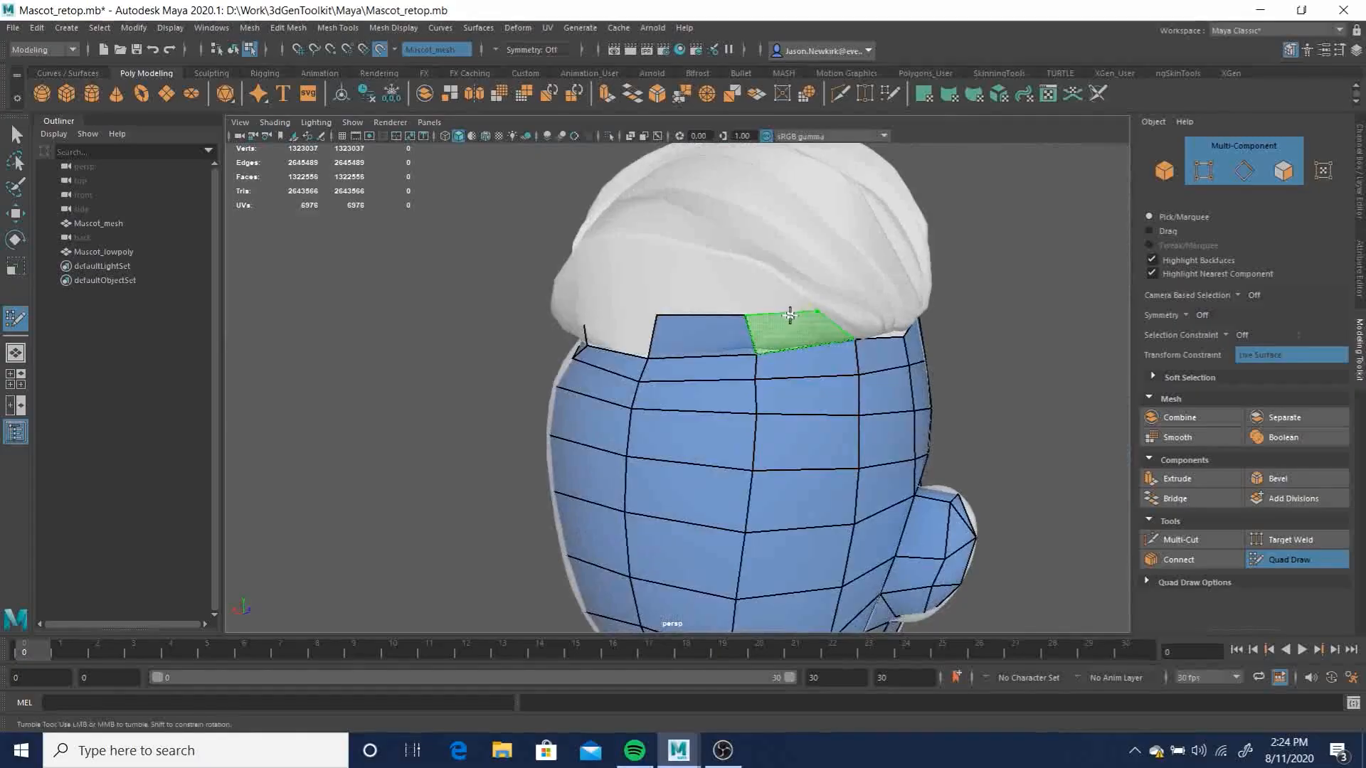
left_click(761, 266, "shift")
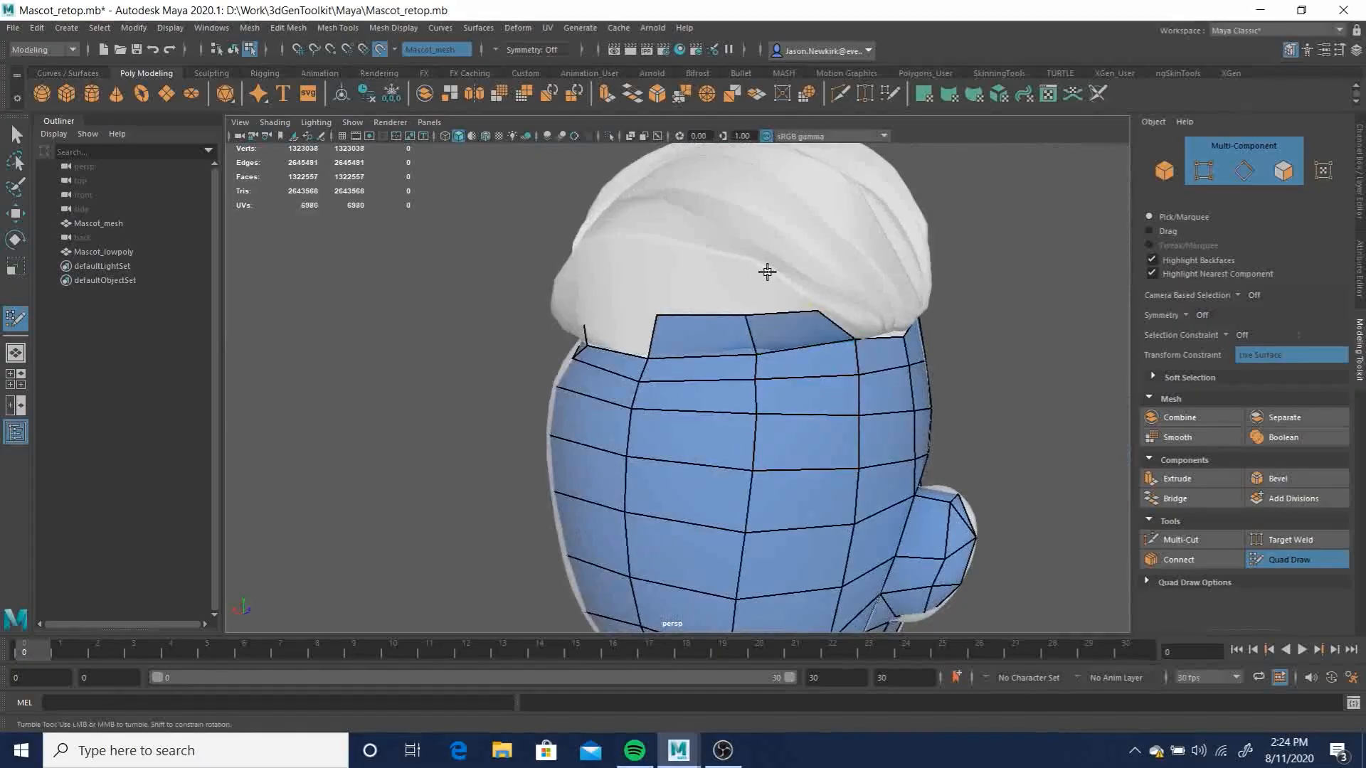
left_click(731, 257)
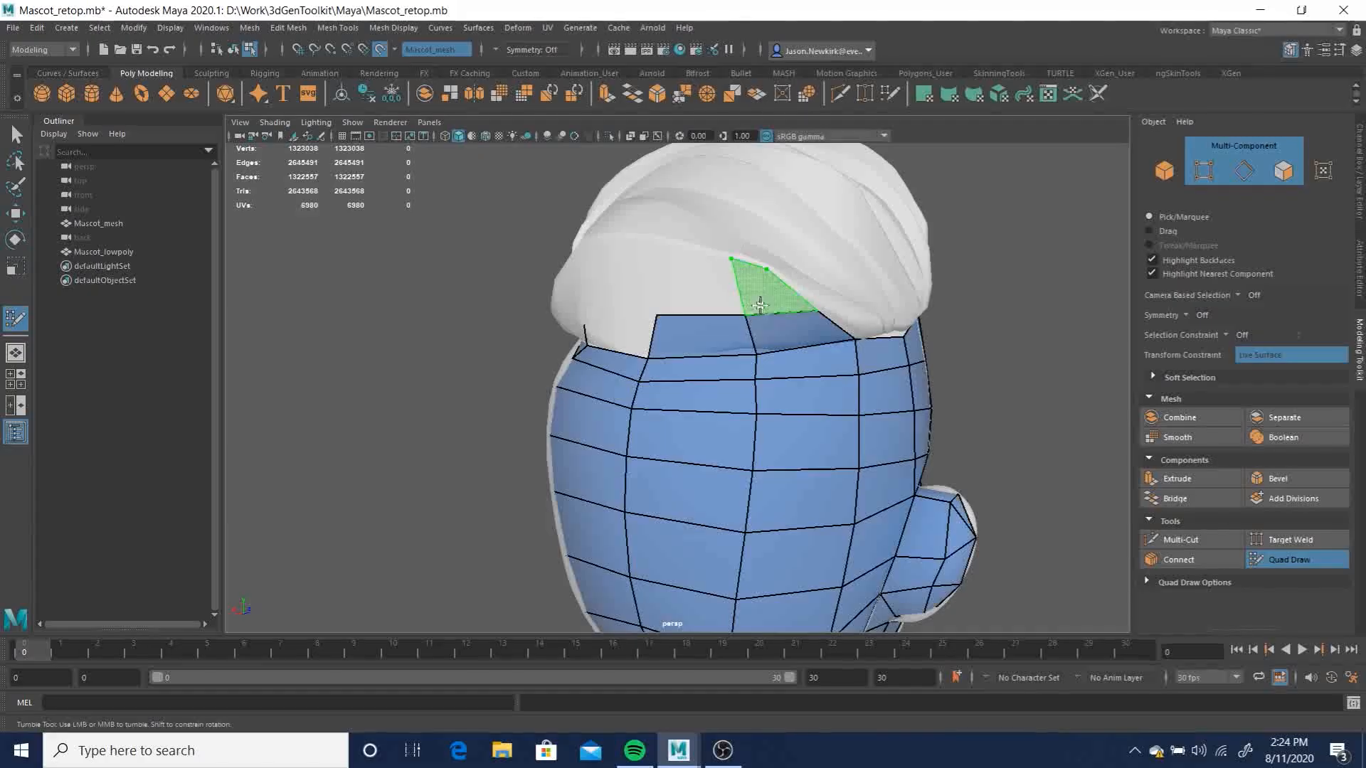
left_click(650, 238)
left_click(687, 289, "shift")
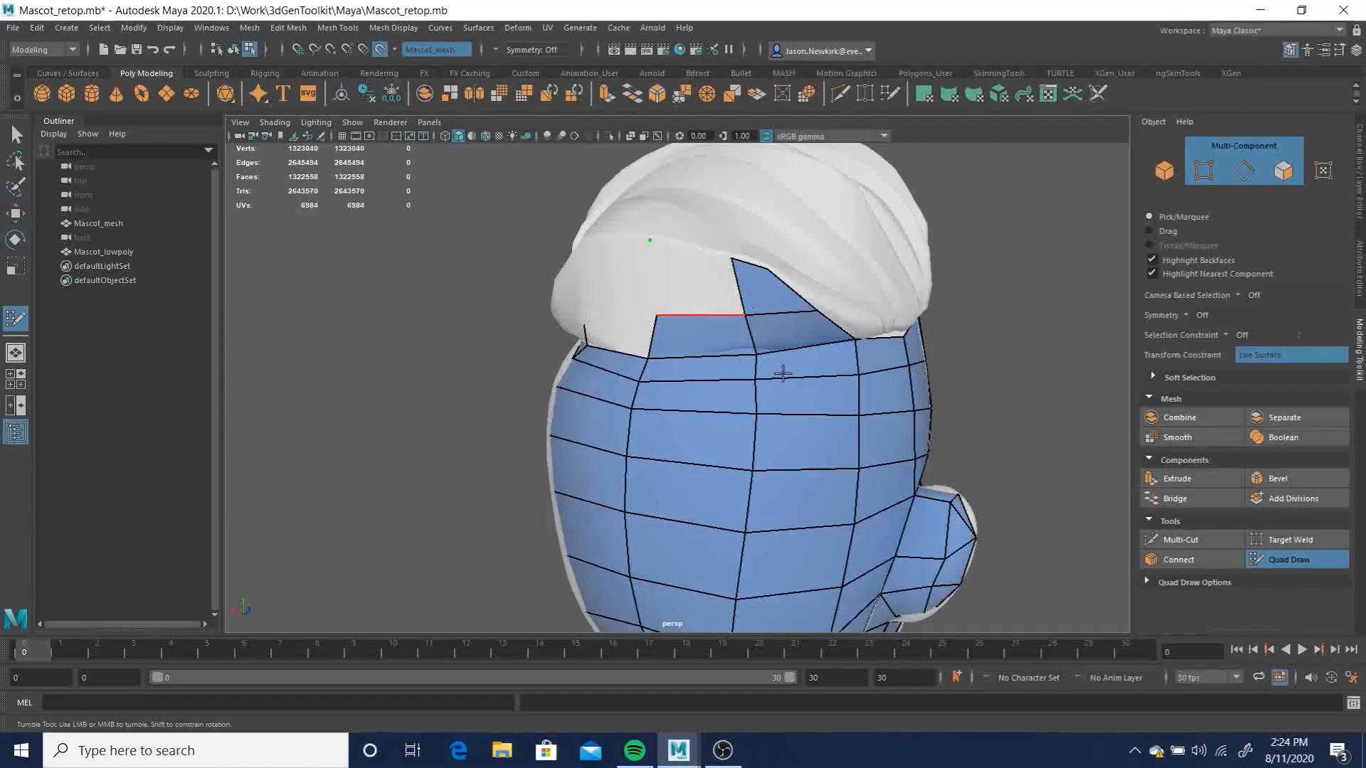
left_click(694, 284, "shift")
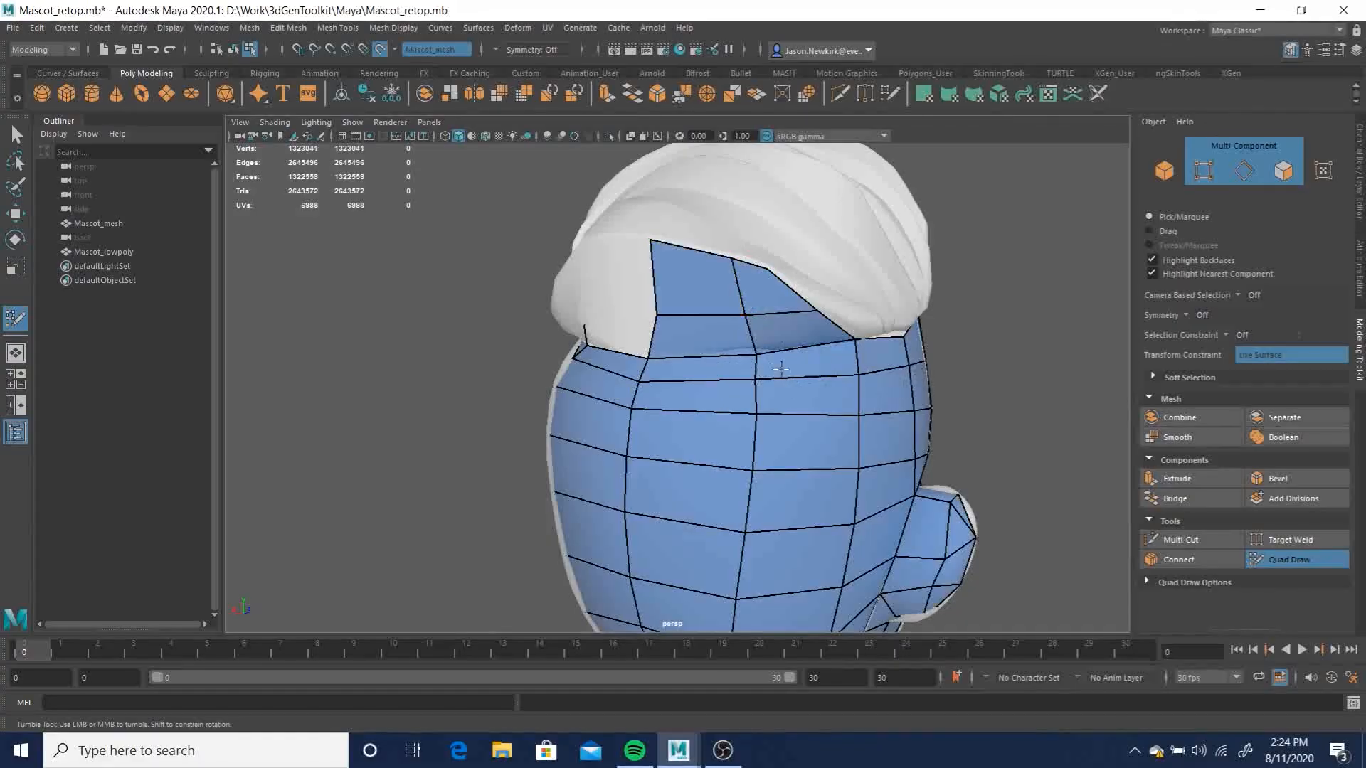
Place two dots on the other side of the back hair and fill one quad in each of the two rows
mouse_move(819, 398)
left_mouse_down("alt")
mouse_move(879, 421)
mouse_move(952, 403)
mouse_move(918, 421)
mouse_move(958, 430)
left_mouse_up("alt")
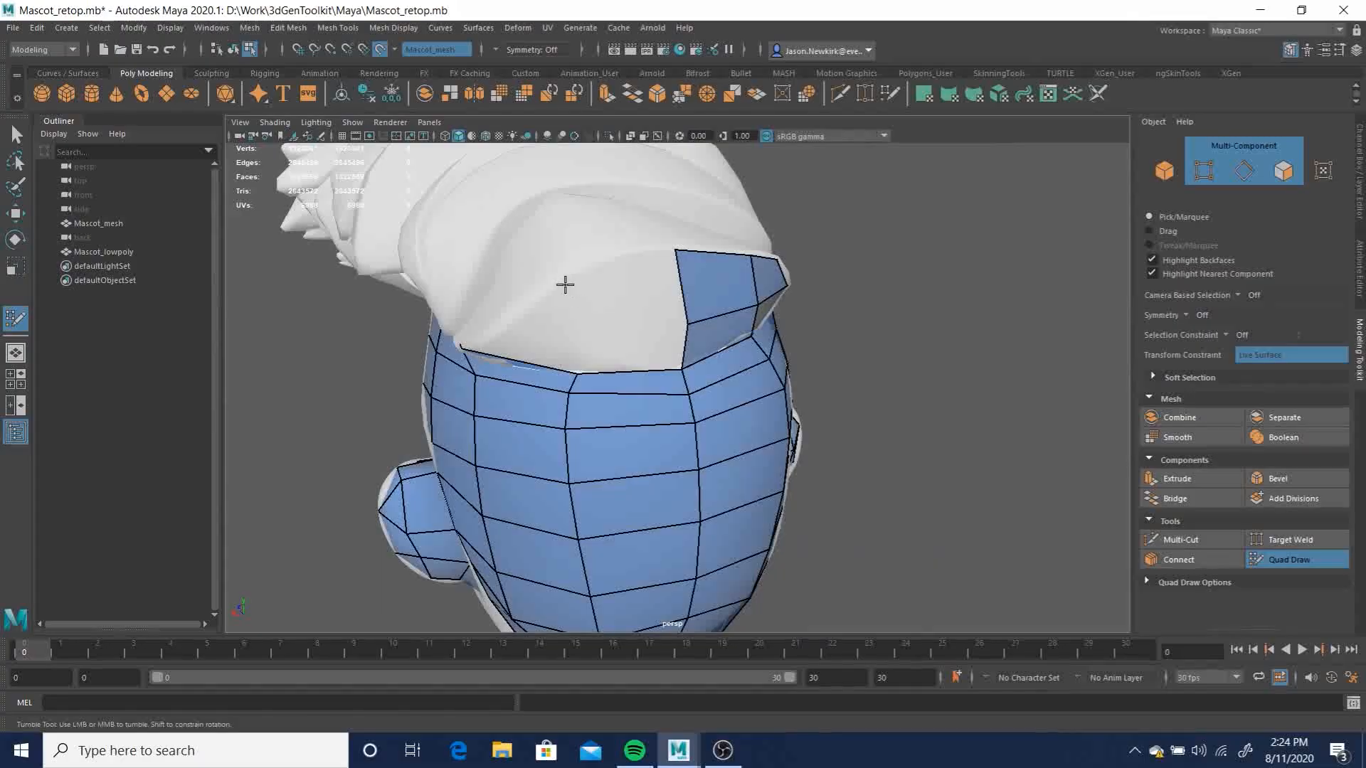
left_click(574, 342)
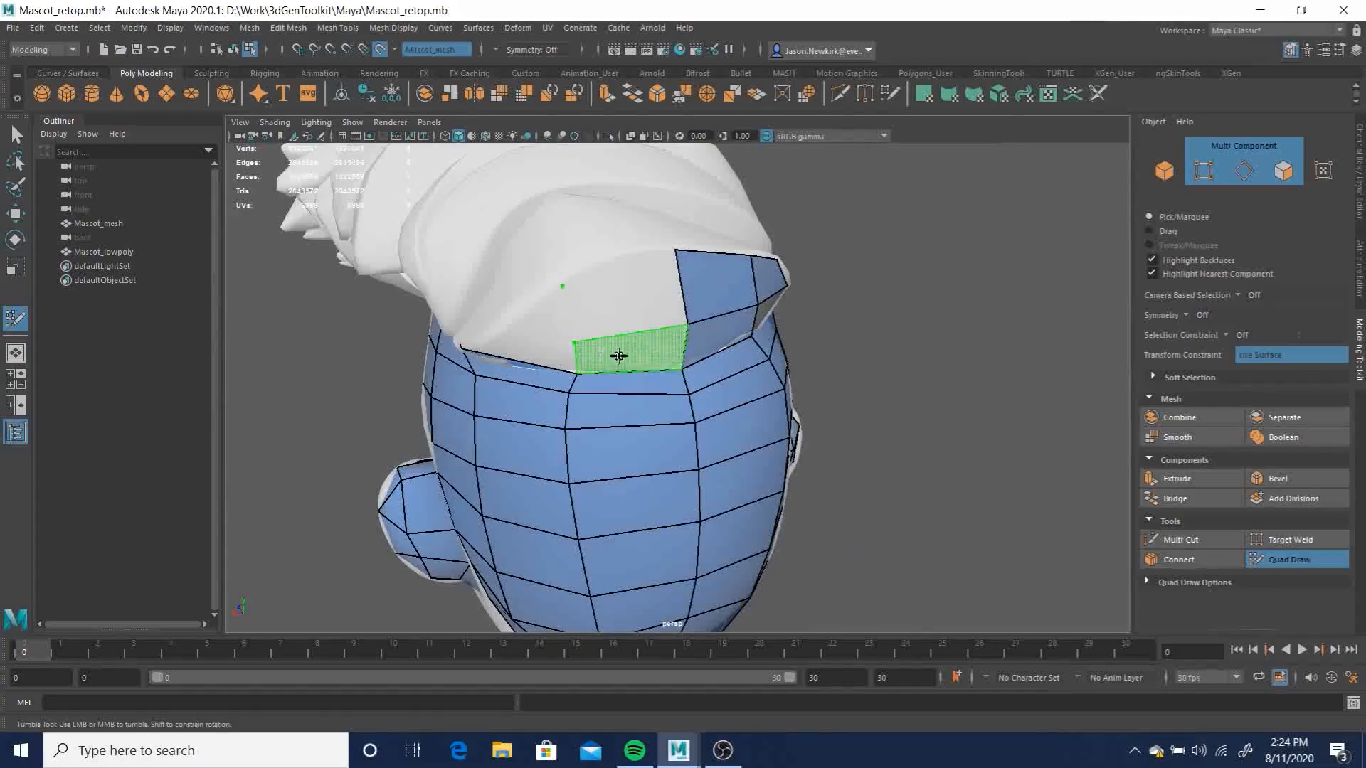
left_click(624, 296, "shift")
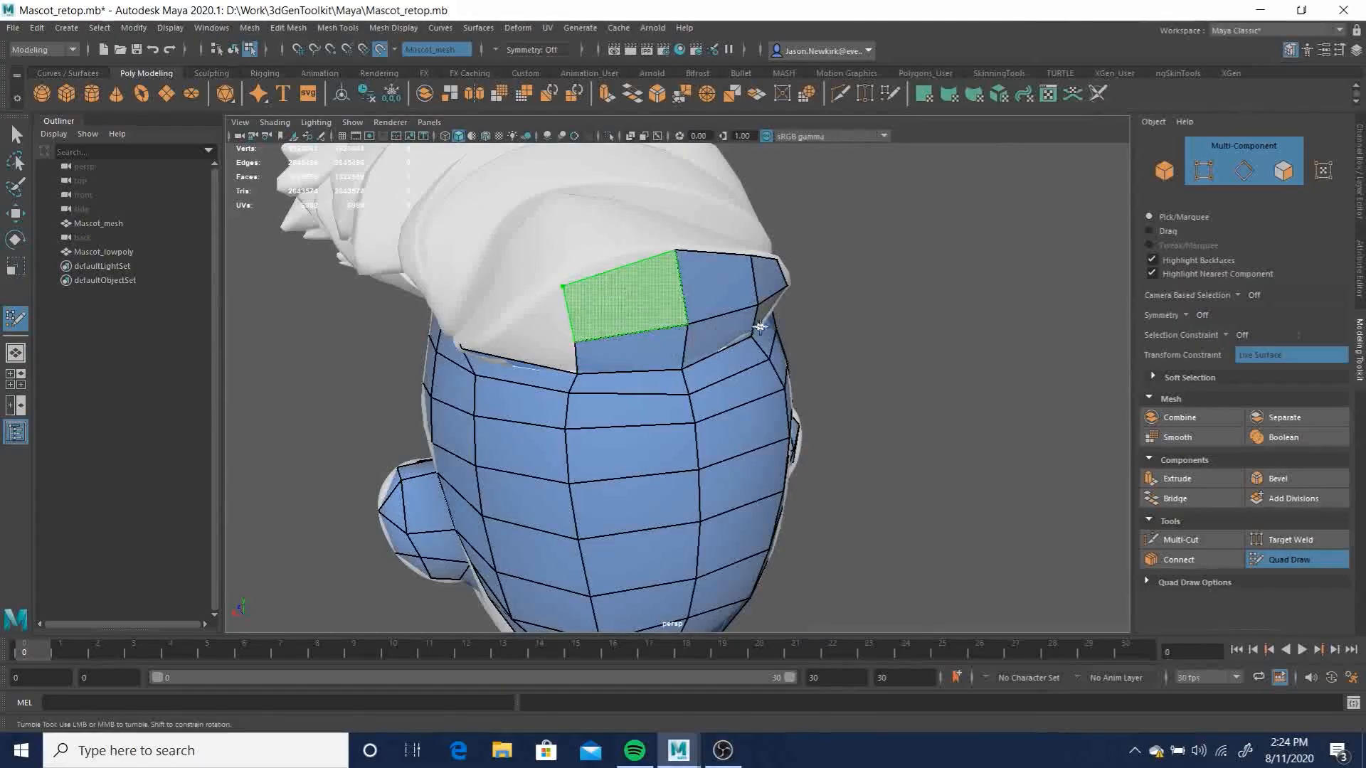
left_click(626, 303, "shift")
Fill two quads over the side of the hair with new dots, joining the back patch to the side hairline
left_click_drag(630, 340, 619, 246, "alt")
left_click_drag(759, 256, 604, 339, "alt")
left_click_drag(888, 320, 770, 227, "alt")
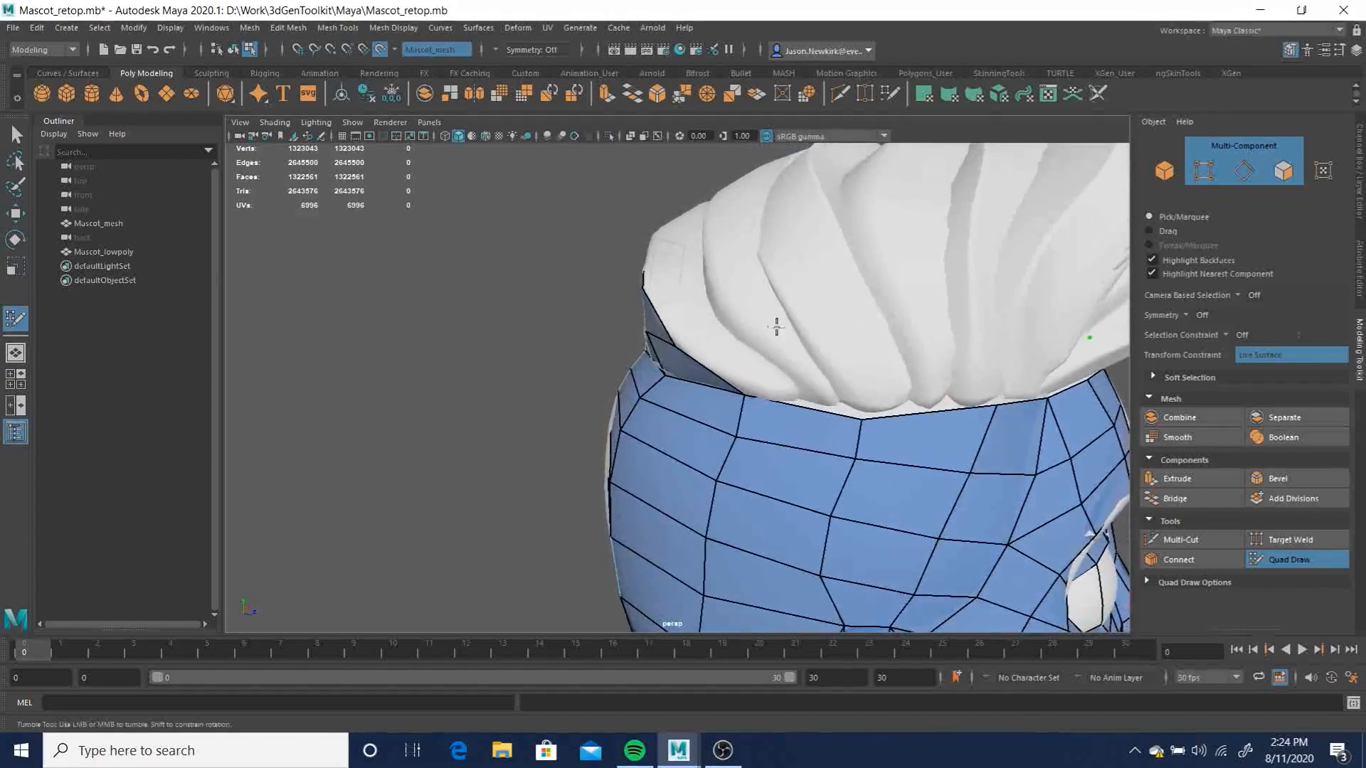
left_click_drag(821, 355, 817, 292, "alt")
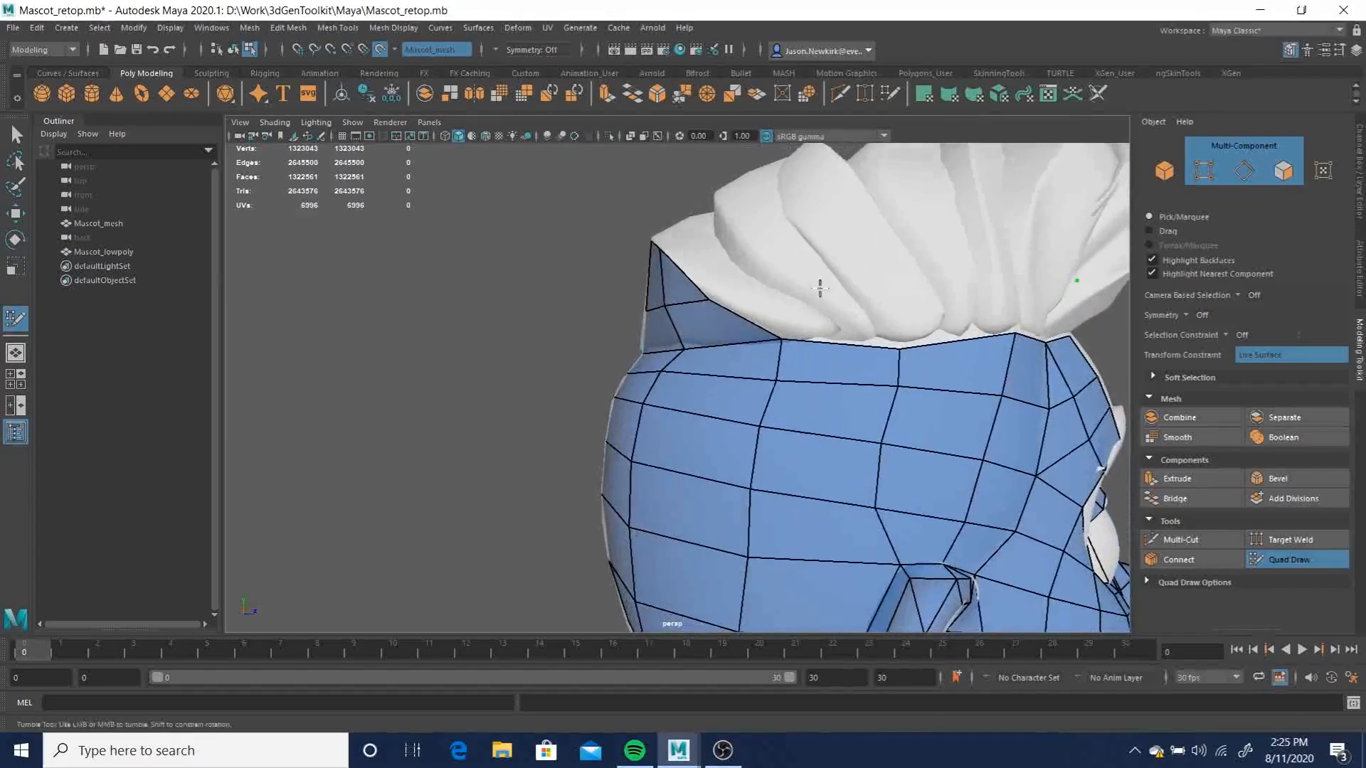
left_click(852, 263)
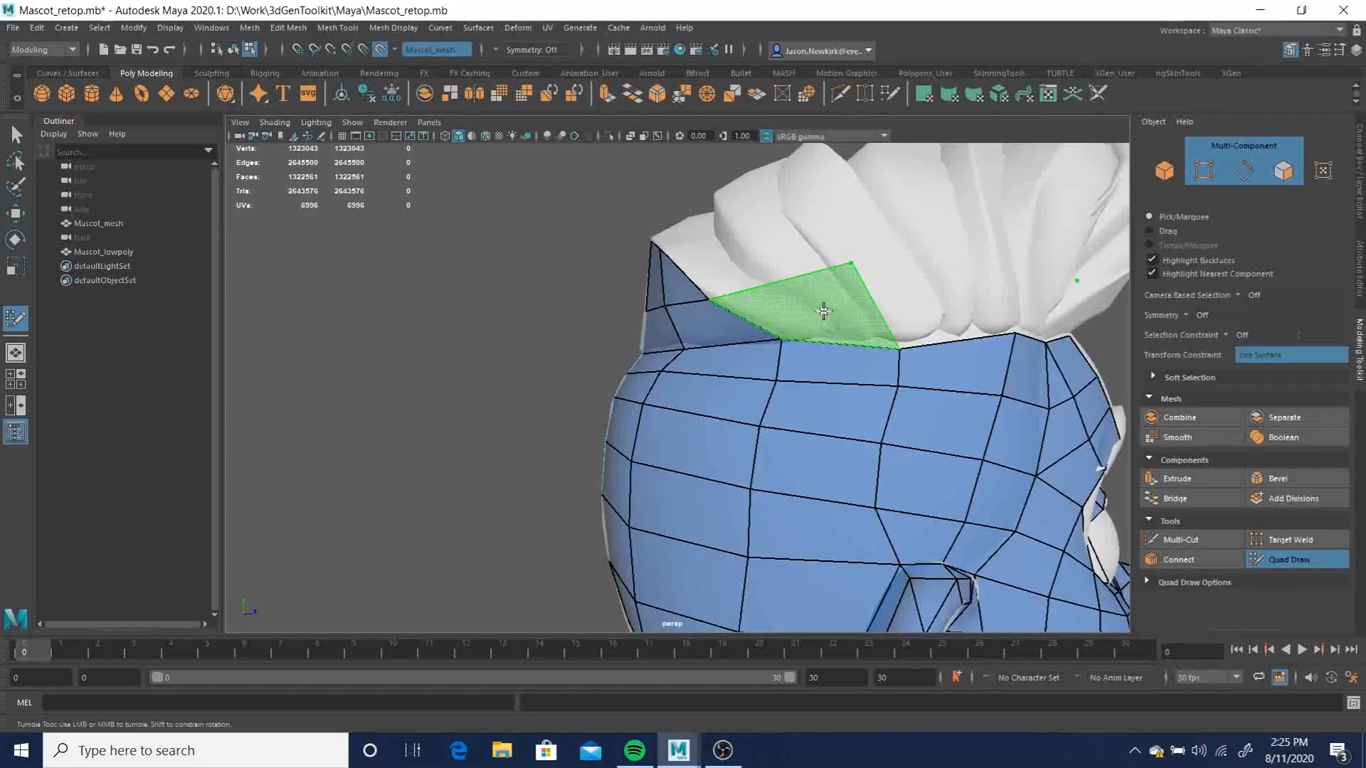
left_click_drag(782, 321, 825, 294, "alt")
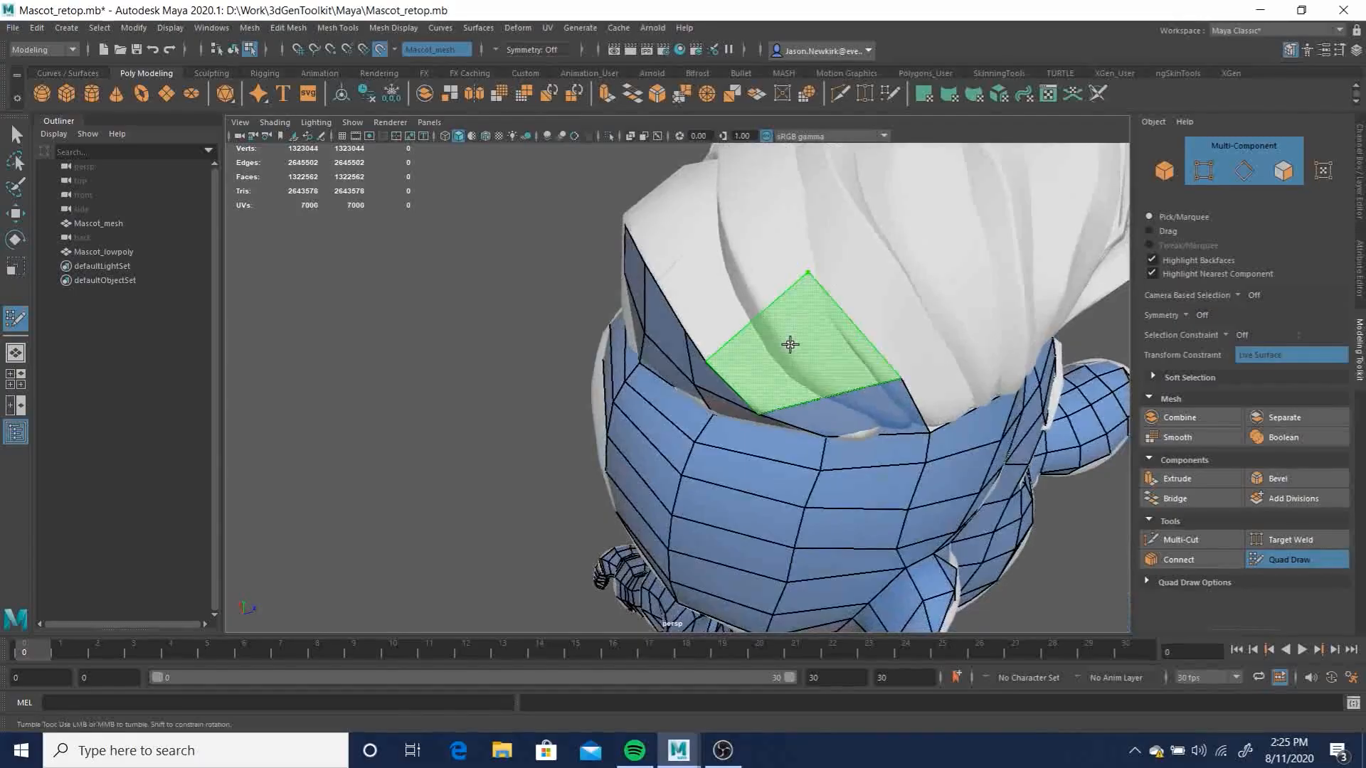
left_click(832, 352, "shift")
Fill three quads in the next row up across the back of the hair, adding new dots along their upper edge
mouse_move(832, 353)
left_mouse_down("alt")
mouse_move(786, 384)
mouse_move(762, 345)
mouse_move(625, 320)
mouse_move(669, 306)
mouse_move(741, 199)
left_mouse_up("alt")
mouse_move(677, 348)
left_mouse_down("alt")
mouse_move(787, 396)
mouse_move(735, 406)
mouse_move(905, 399)
mouse_move(886, 411)
left_mouse_up("alt")
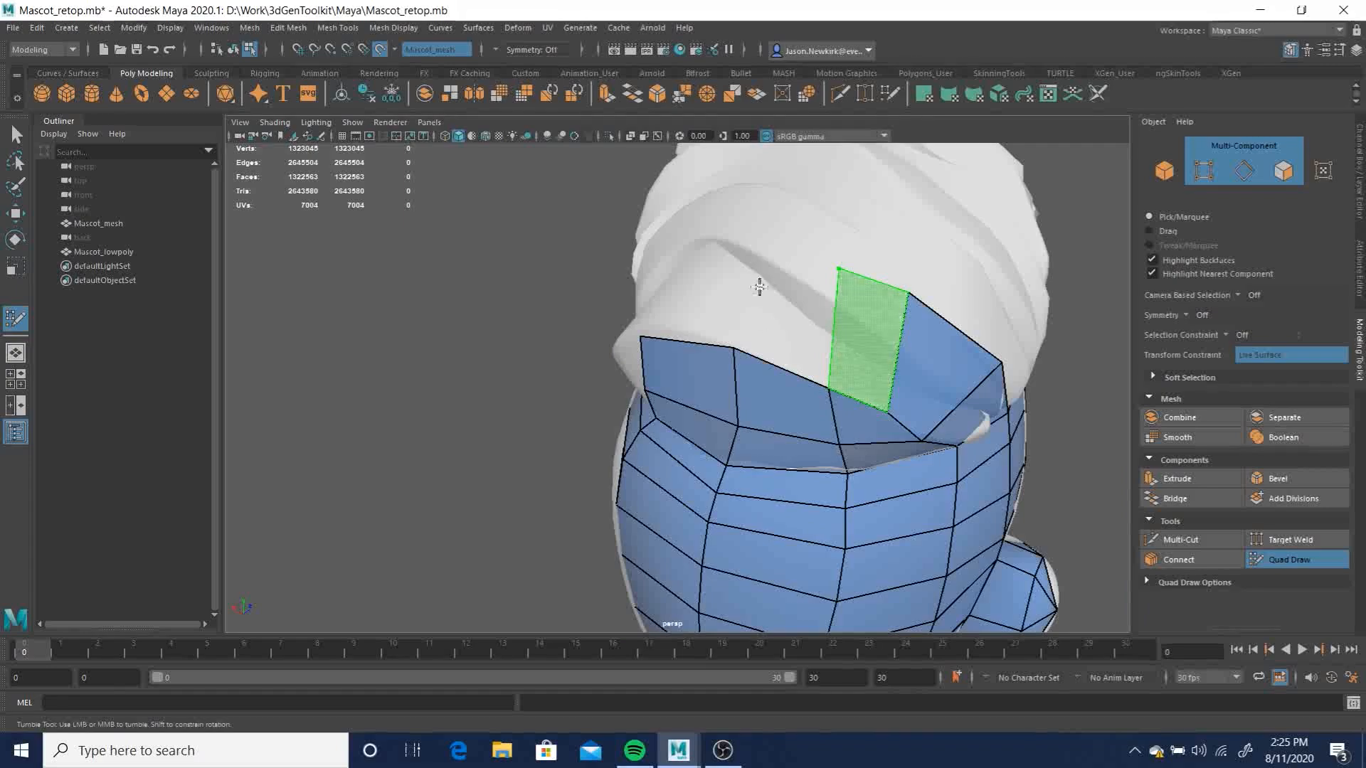
left_click(744, 239)
left_click(781, 338, "shift")
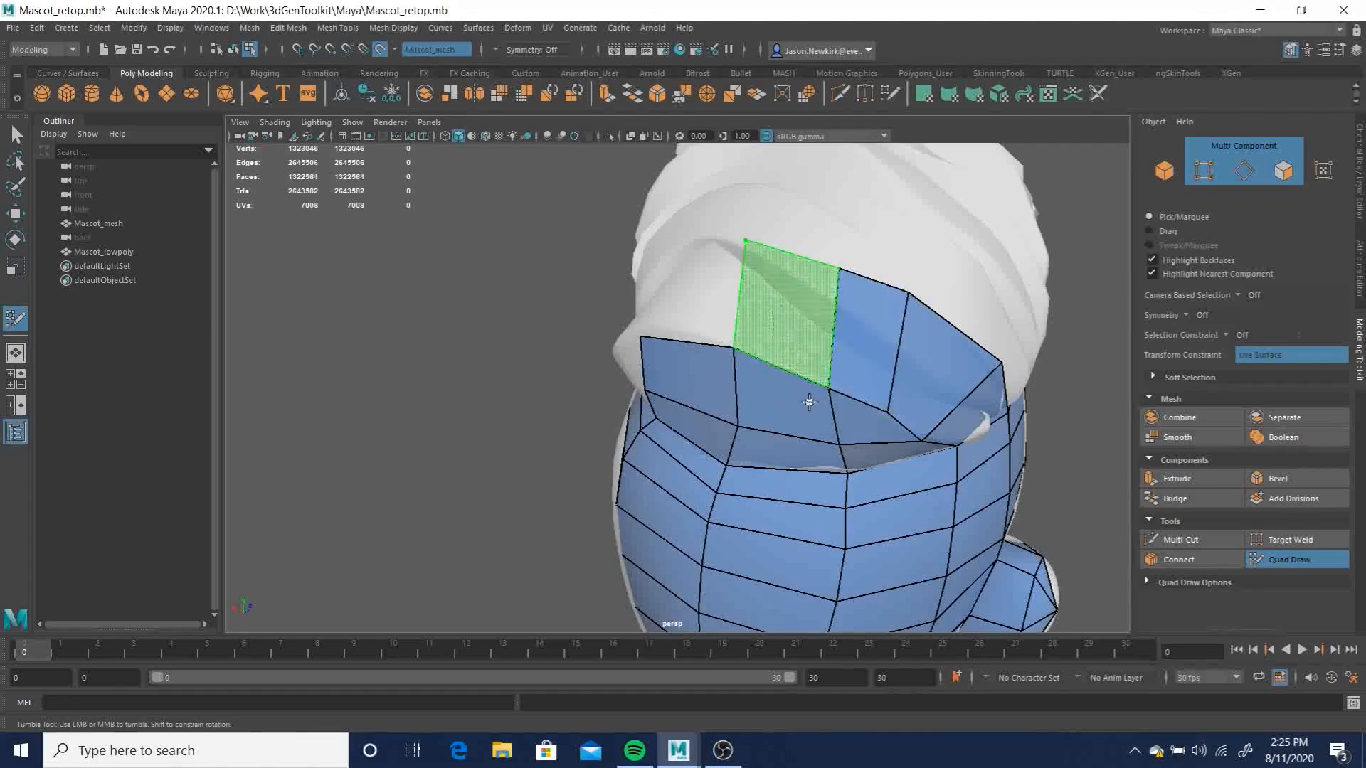
left_click(783, 327, "shift")
Place two dots on the mascot's left side hair and fill three quads linking the back patch to the side hairline
mouse_move(767, 377)
left_mouse_down("alt")
mouse_move(909, 375)
mouse_move(784, 344)
mouse_move(881, 346)
left_mouse_up("alt")
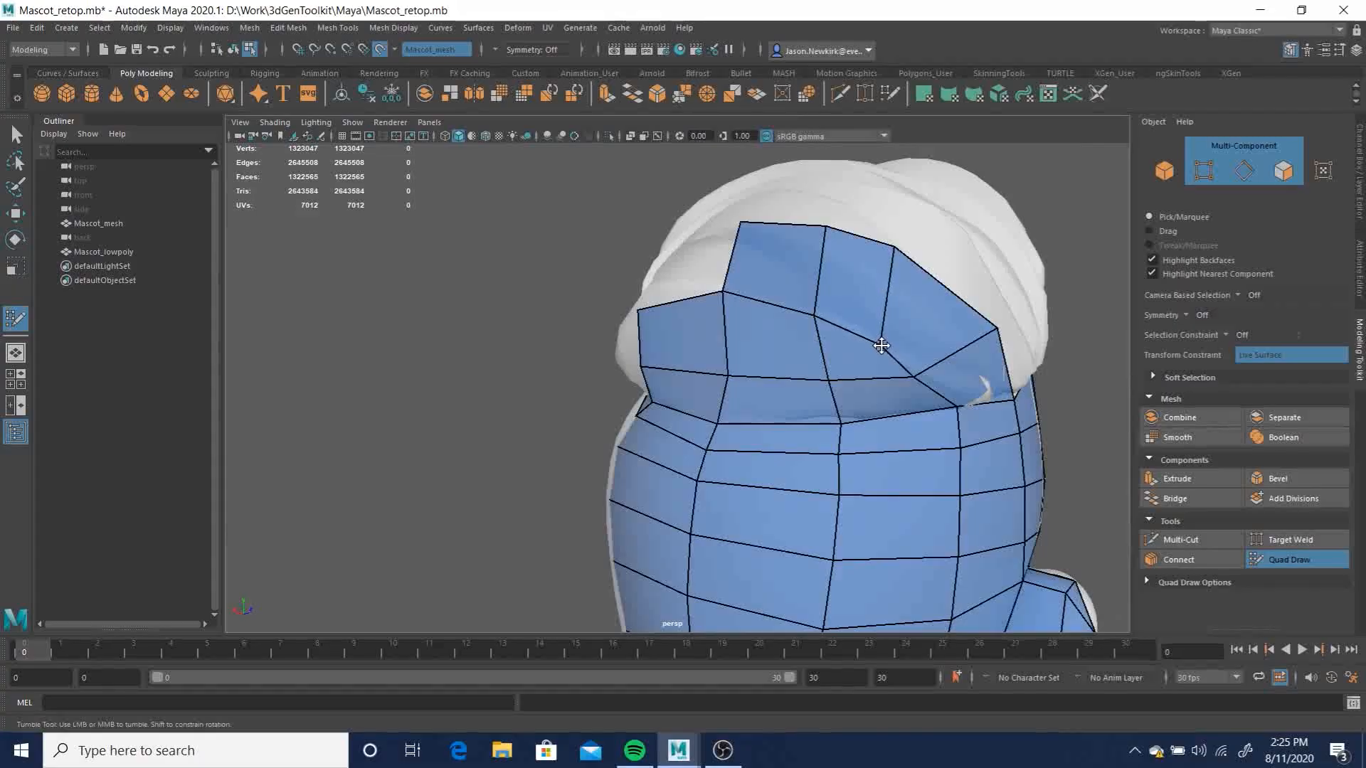
left_click_drag(818, 391, 967, 394, "alt")
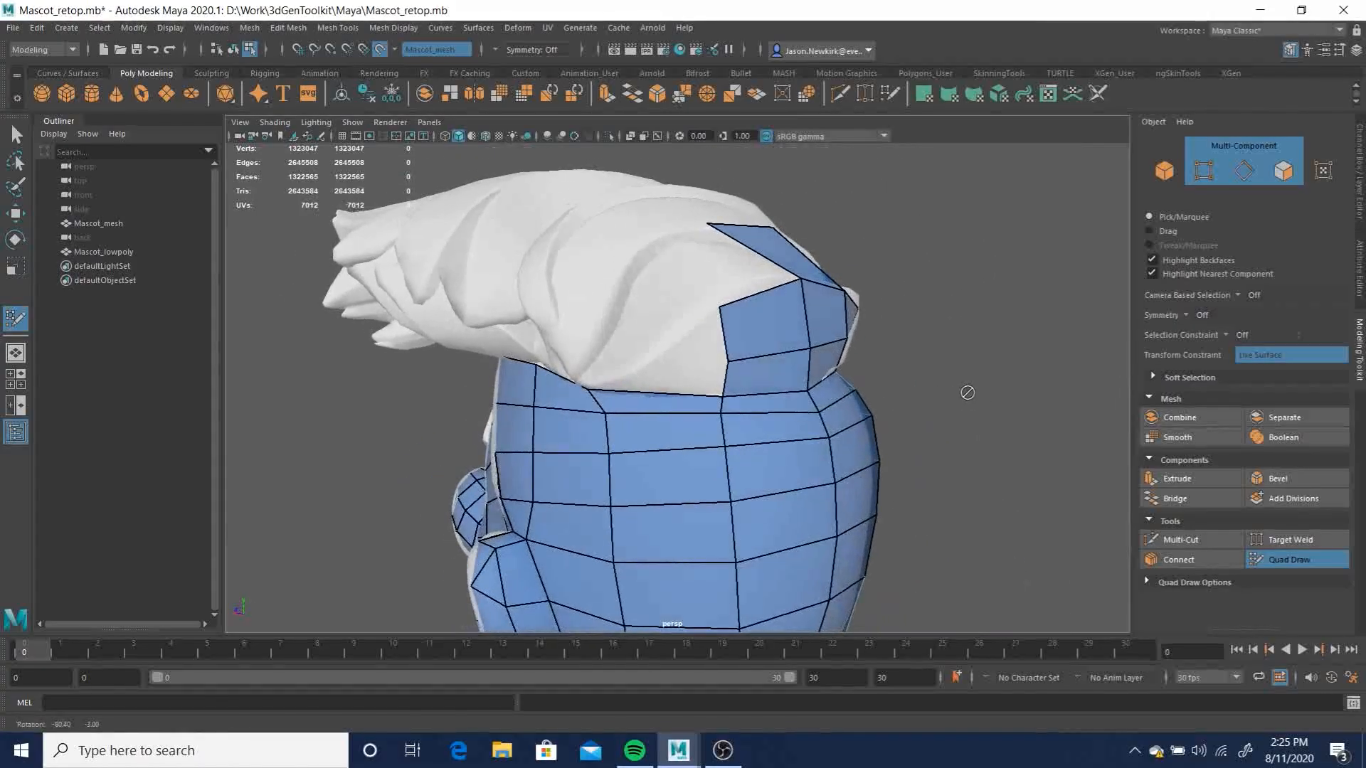
left_click_drag(711, 369, 762, 369, "alt")
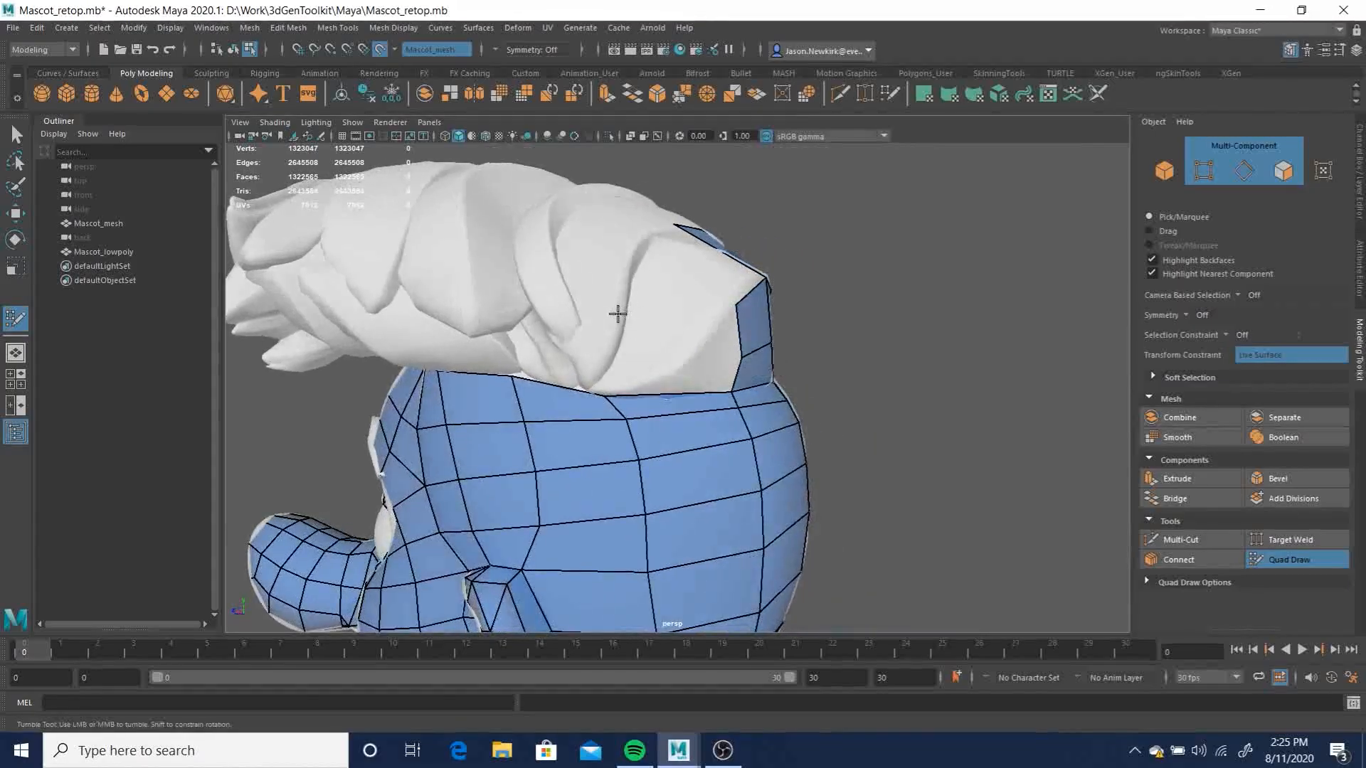
left_click(620, 289)
left_click(610, 350)
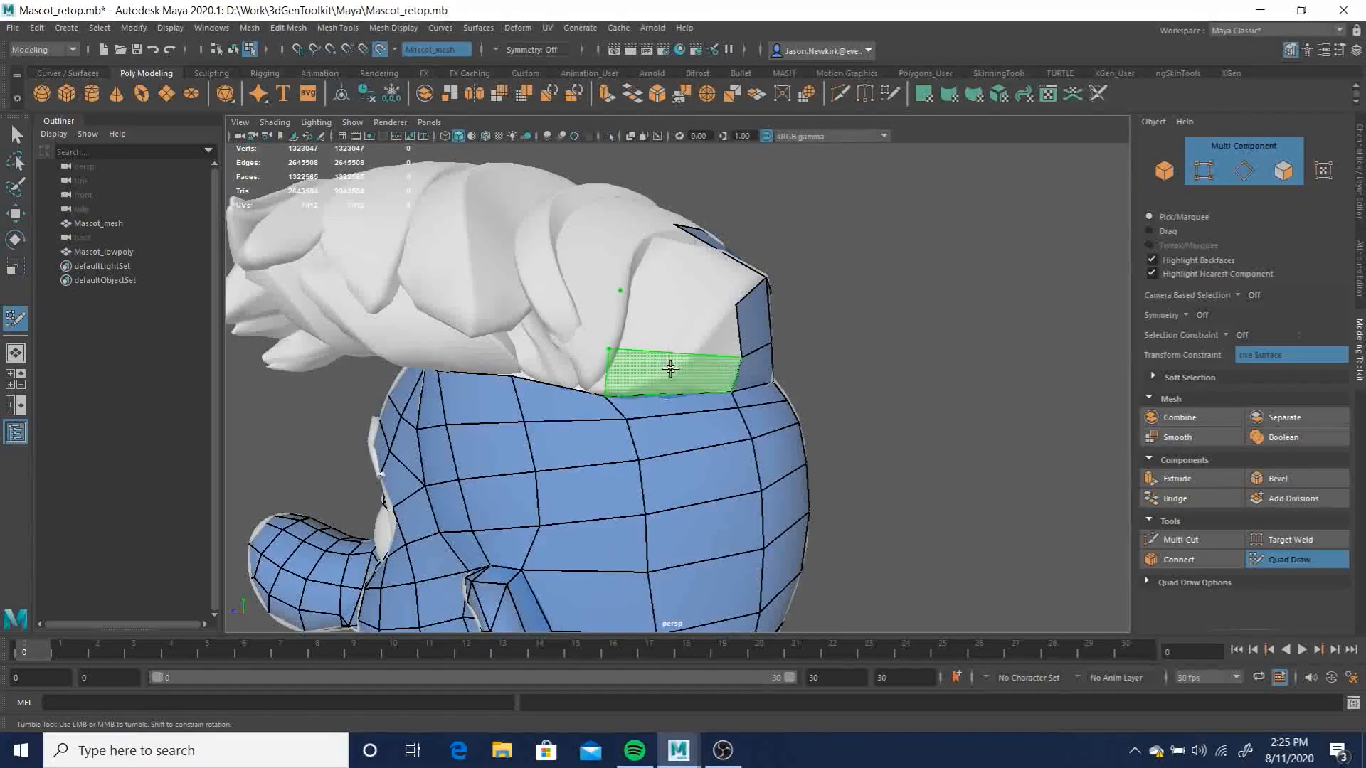
left_click(668, 312, "shift")
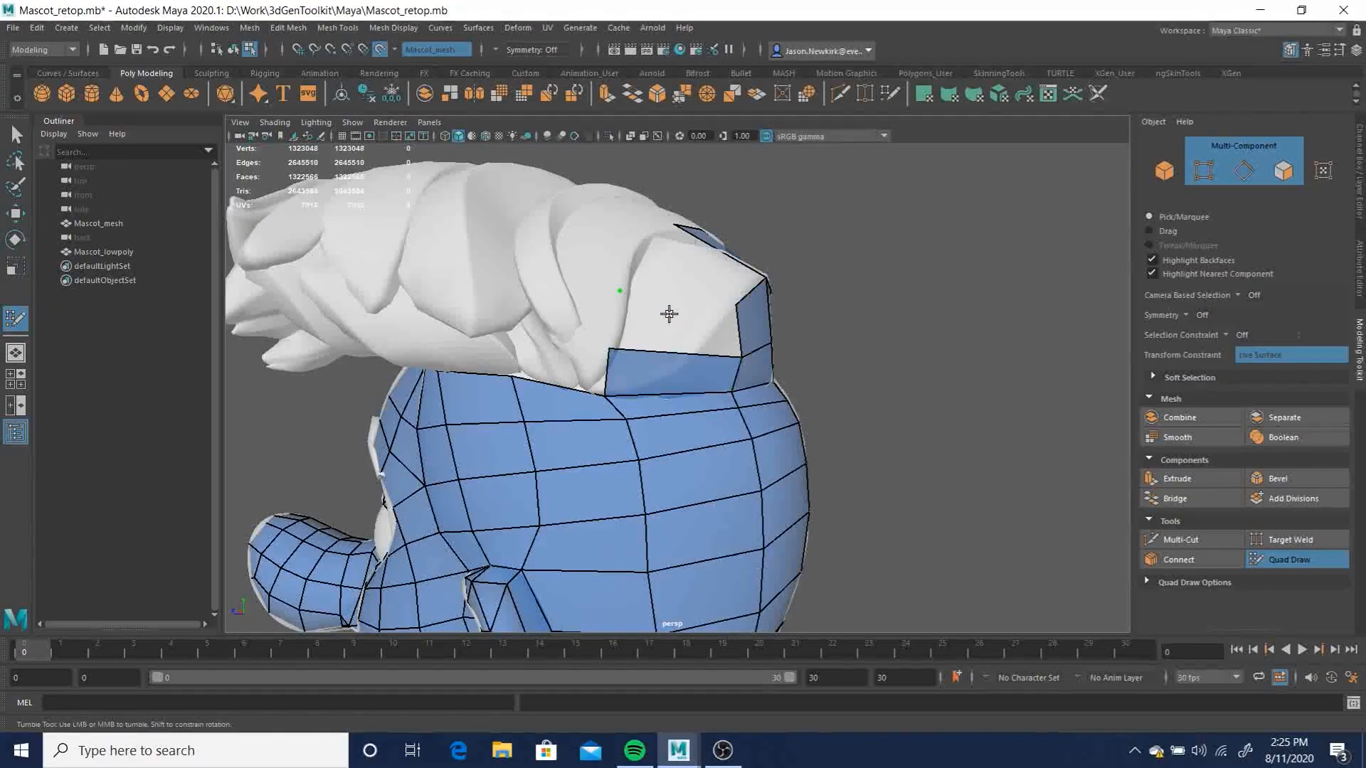
left_click(997, 402, "shift")
left_click_drag(961, 422, 788, 403, "alt")
left_click_drag(715, 230, 723, 307, "alt")
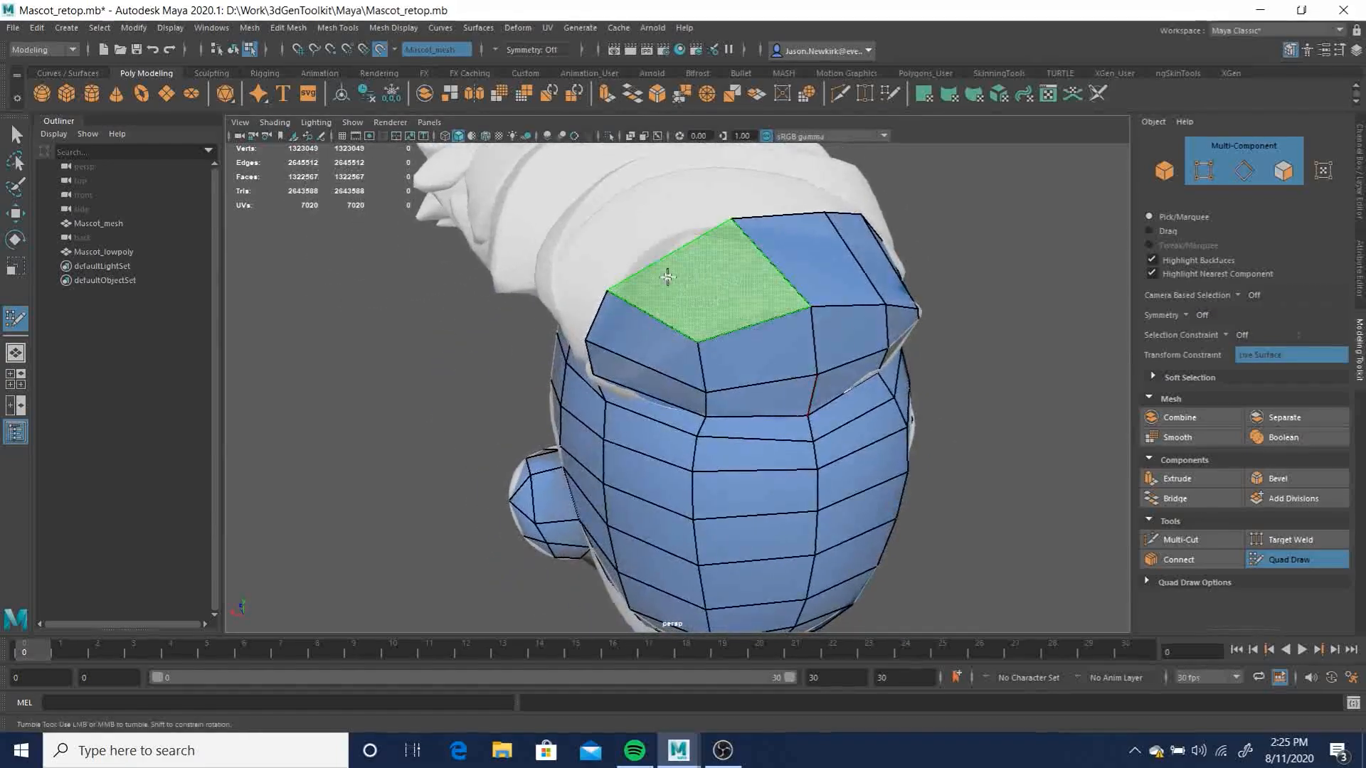
left_click(688, 278, "shift")
Adjust the top border vertices of the forehead so they follow the front hairline
mouse_move(688, 278)
left_mouse_down("alt")
mouse_move(823, 232)
mouse_move(711, 367)
mouse_move(640, 229)
mouse_move(836, 241)
mouse_move(719, 296)
mouse_move(478, 235)
mouse_move(547, 340)
mouse_move(634, 306)
mouse_move(808, 321)
left_mouse_up("alt")
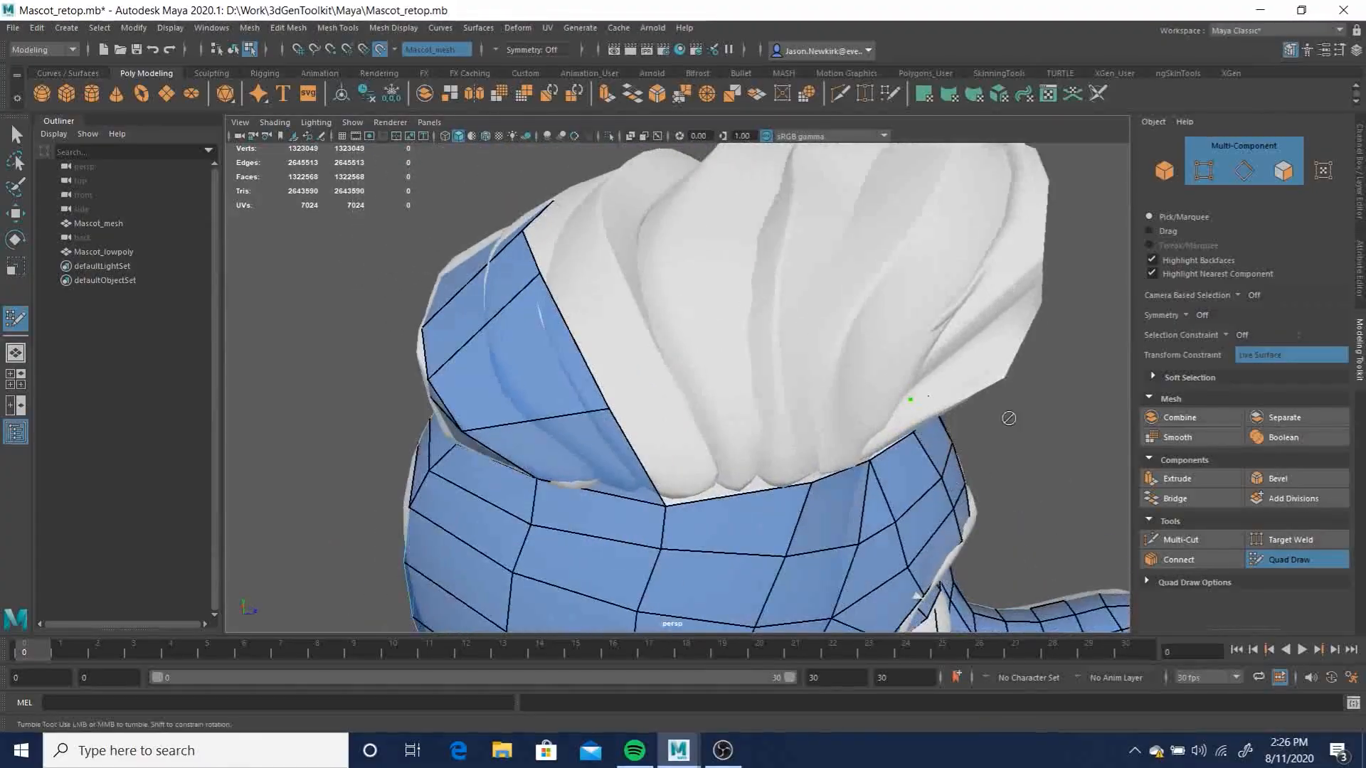
left_click_drag(906, 503, 460, 392, "alt")
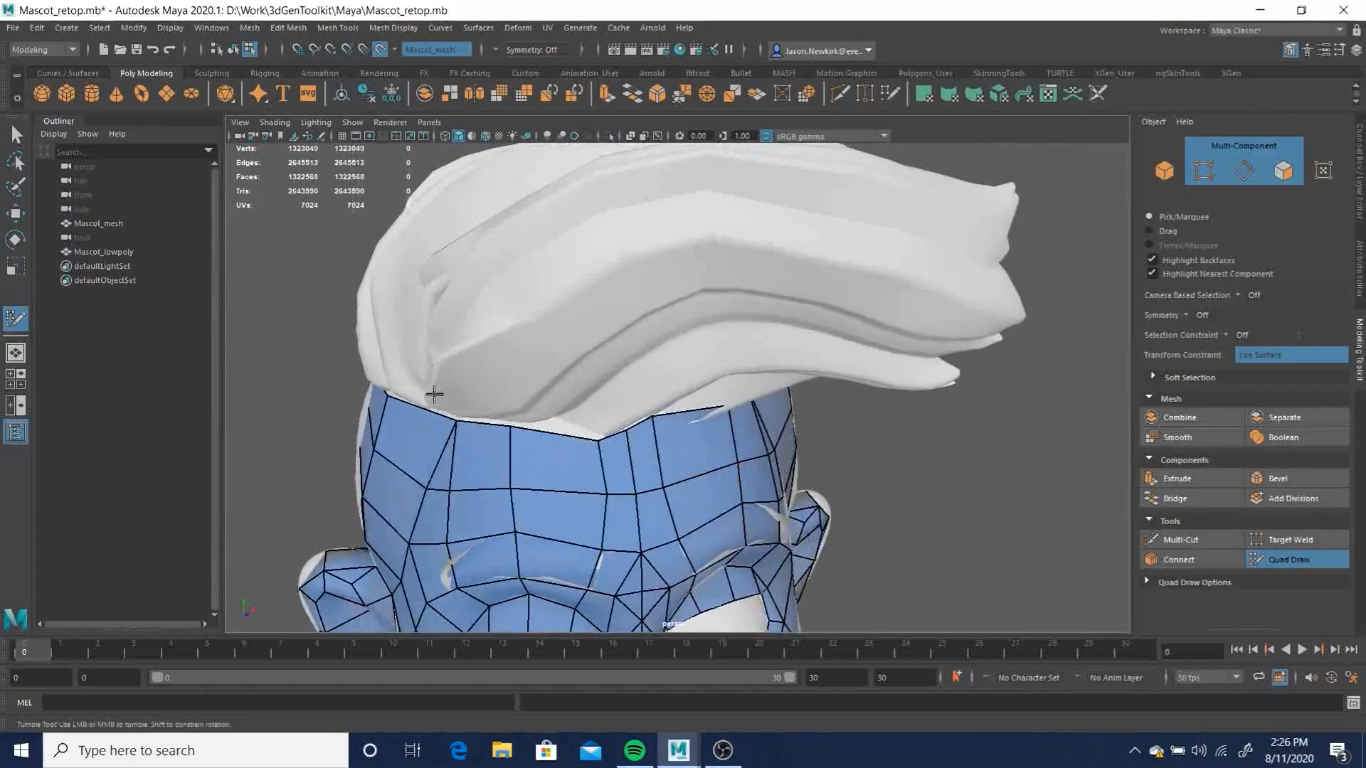
left_click_drag(768, 487, 524, 387, "alt")
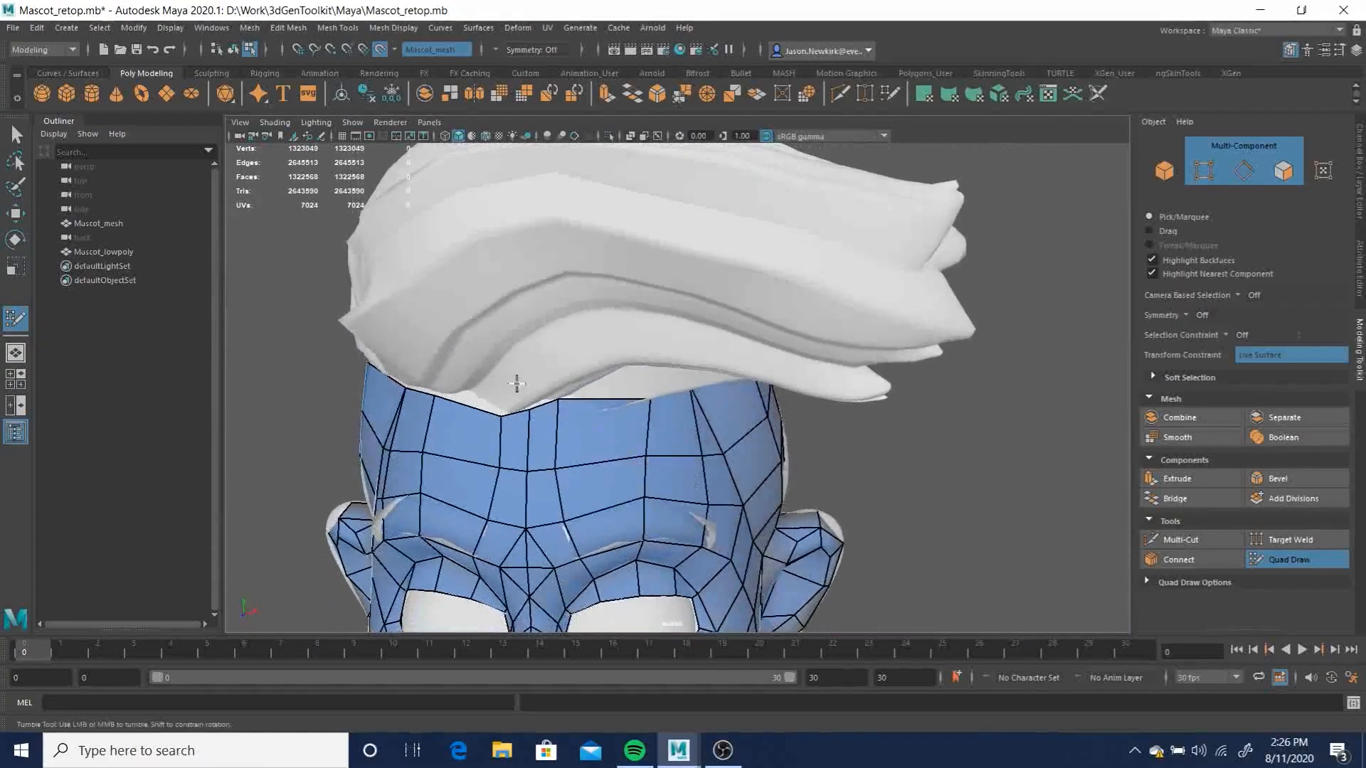
right_click_drag(525, 387, 779, 321, "alt")
mouse_move(778, 321)
left_mouse_down("alt")
mouse_move(802, 339)
mouse_move(808, 320)
left_mouse_up("alt")
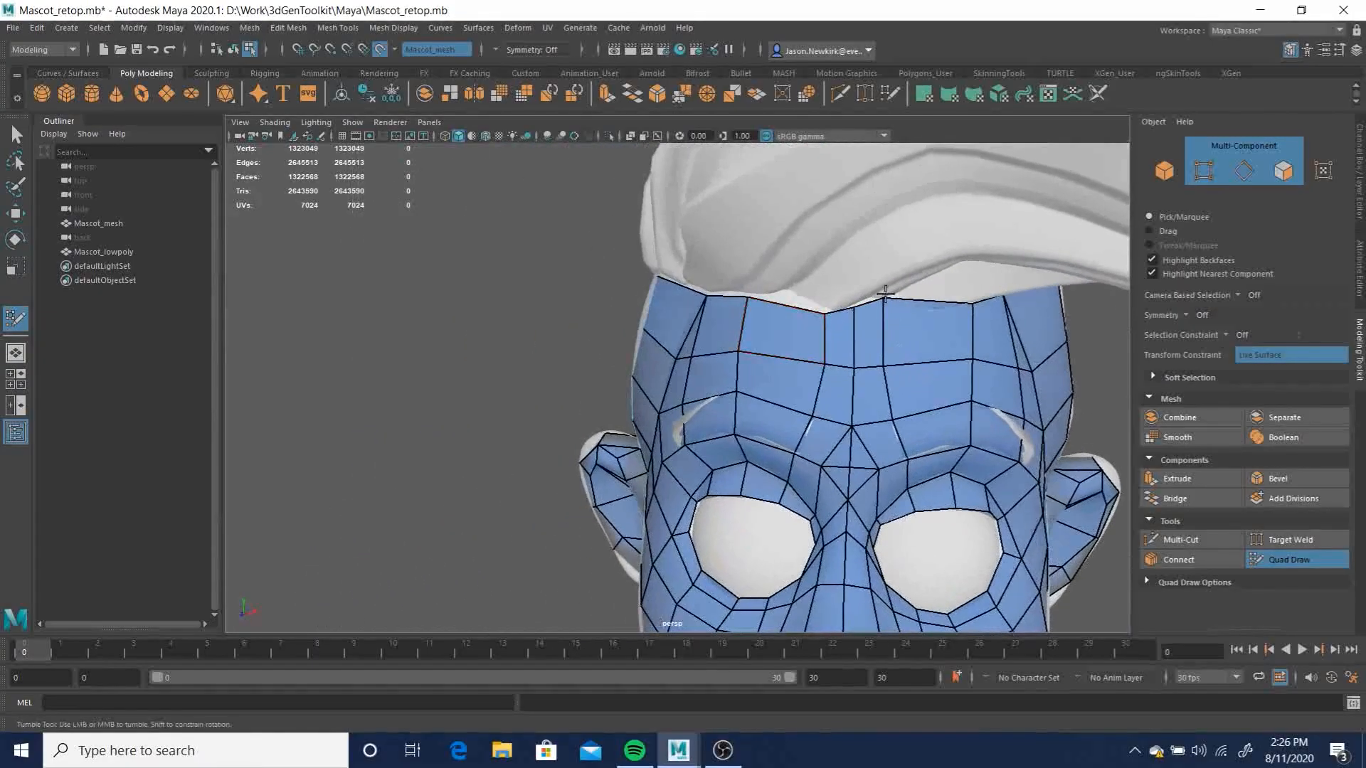
left_click_drag(884, 301, 884, 306)
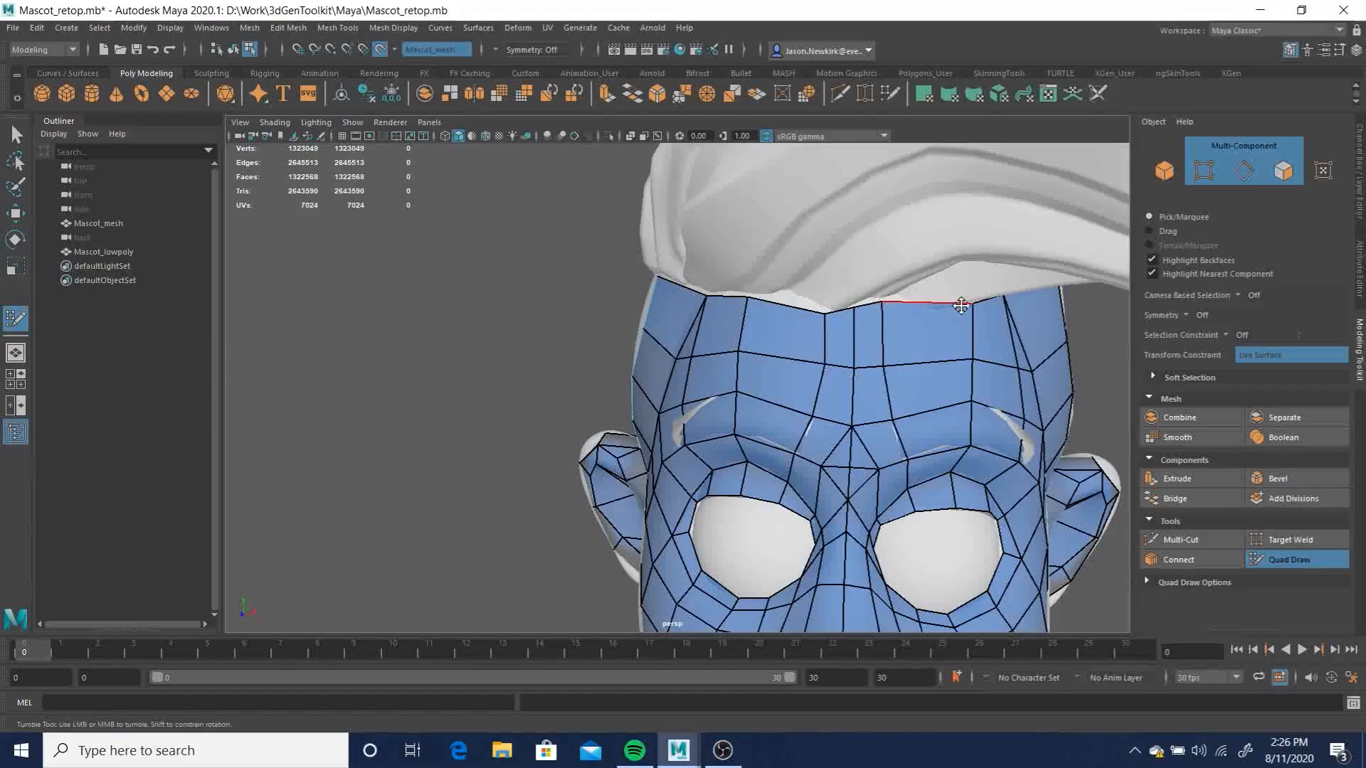
mouse_move(975, 304)
left_mouse_down()
mouse_move(951, 312)
mouse_move(948, 377)
left_mouse_up()
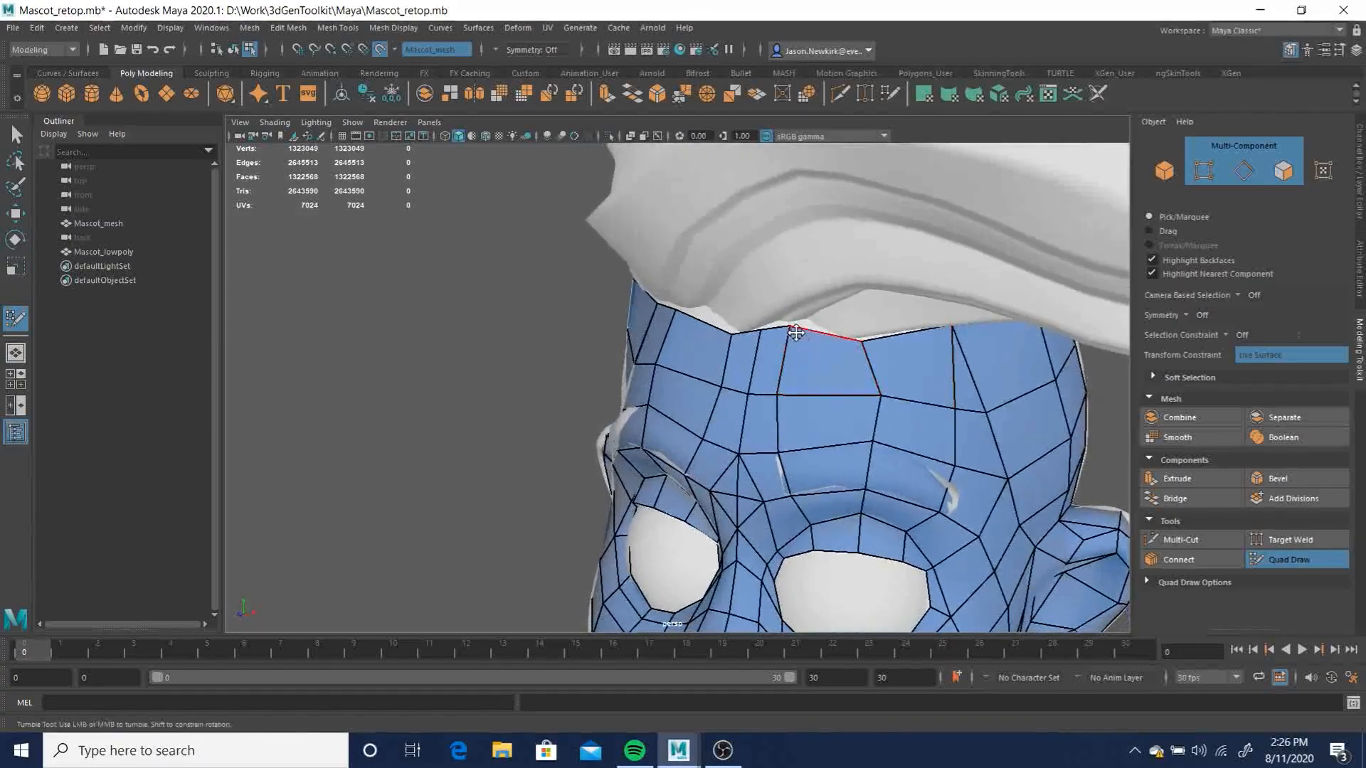
left_click_drag(789, 328, 848, 279, "alt")
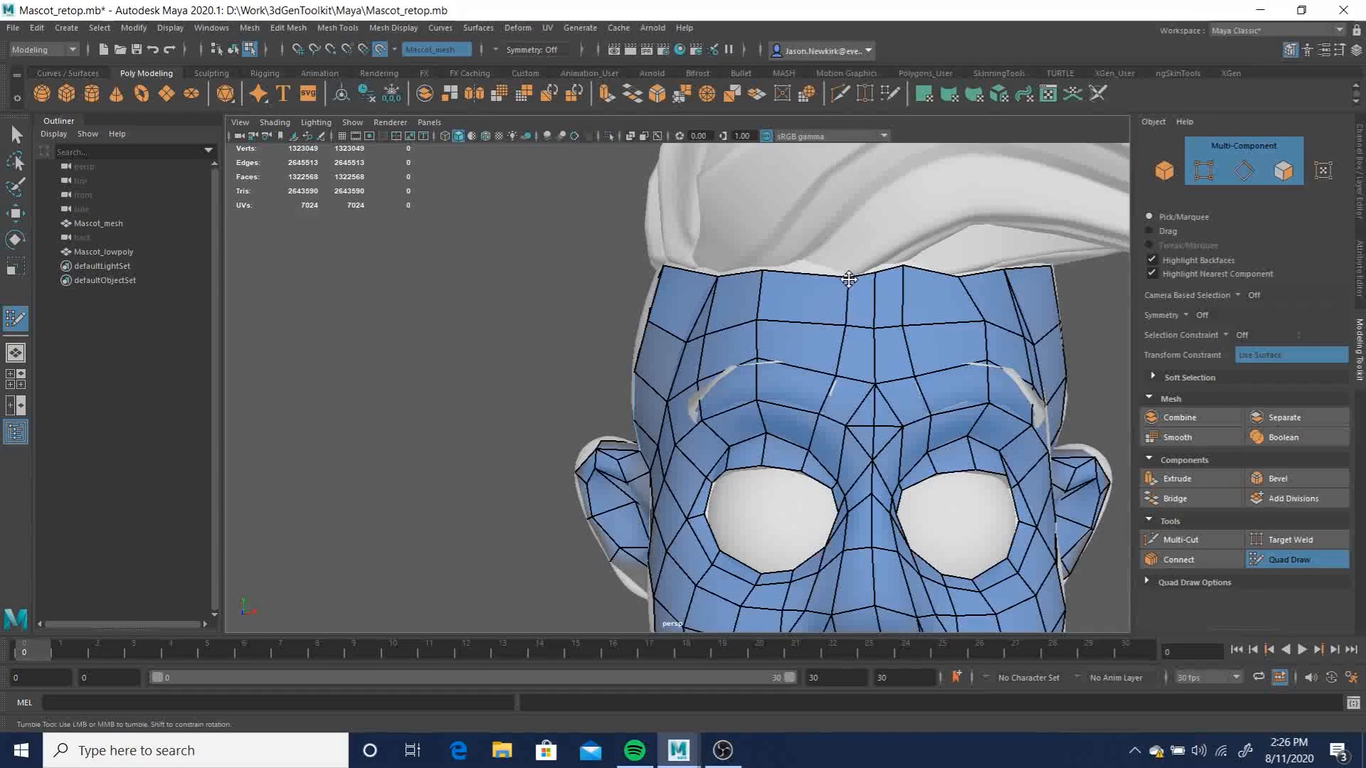
left_click(806, 278)
left_click_drag(855, 198, 837, 186)
left_click_drag(945, 289, 909, 266, "alt")
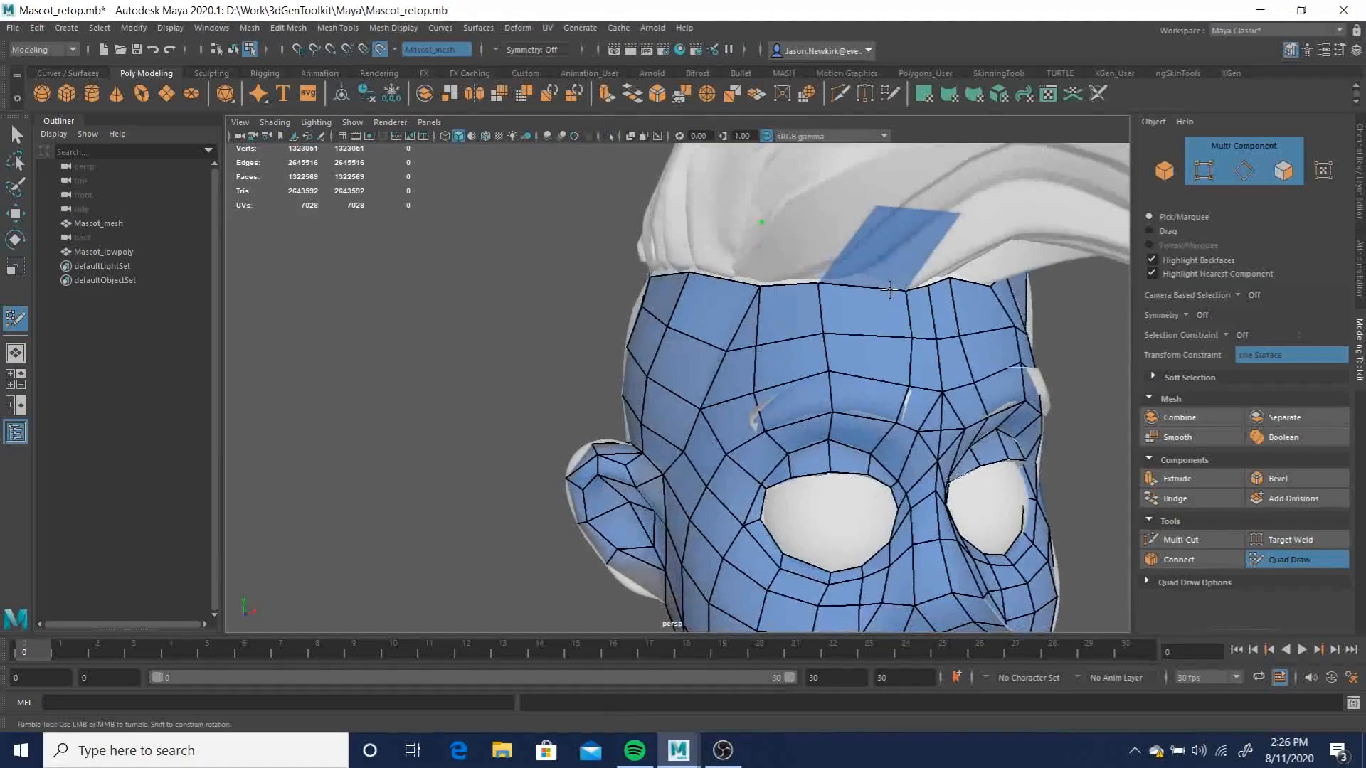
key("ctrl+z")
Fill a quad above the hairline on the mascot's right side using a new dot, extending the back patch forward
left_click_drag(759, 271, 840, 217, "alt")
left_click(833, 220)
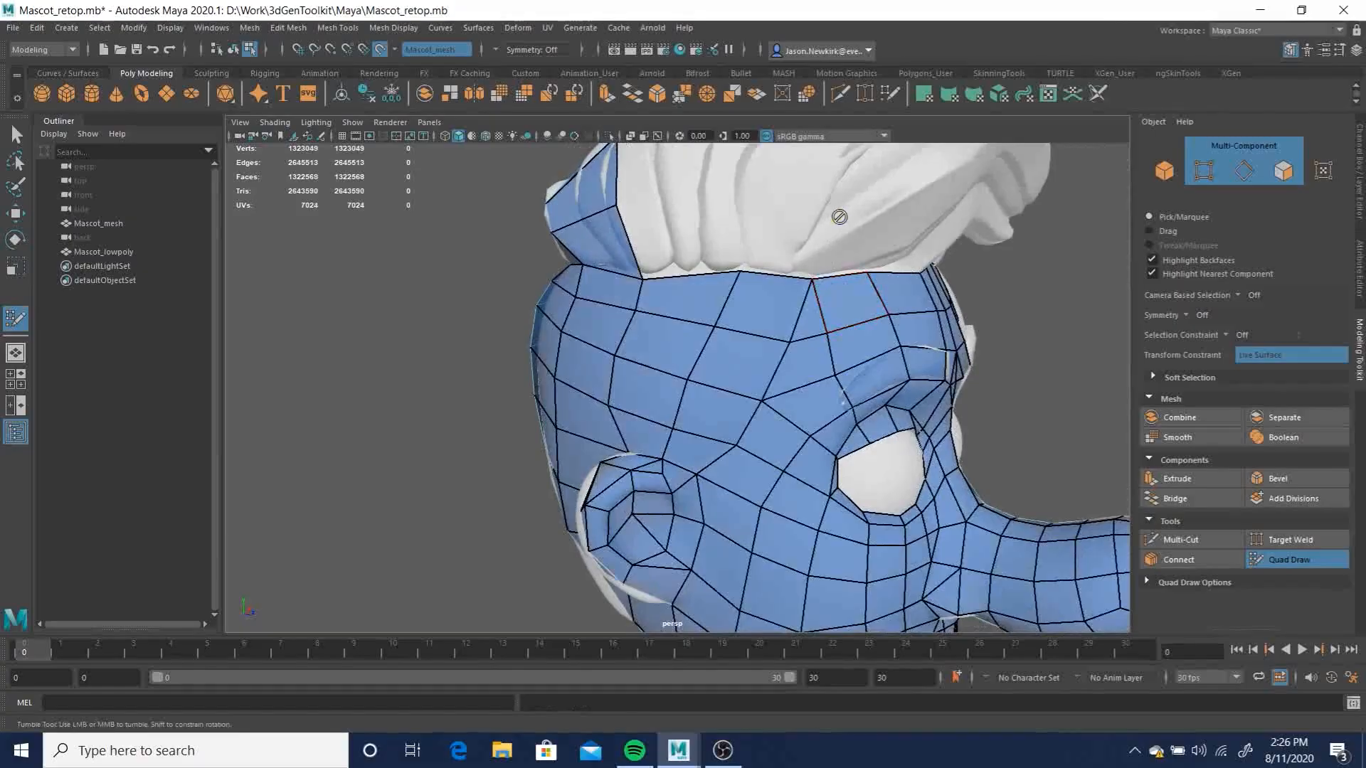
left_click_drag(903, 264, 799, 277, "alt")
right_click_drag(799, 278, 947, 308, "alt")
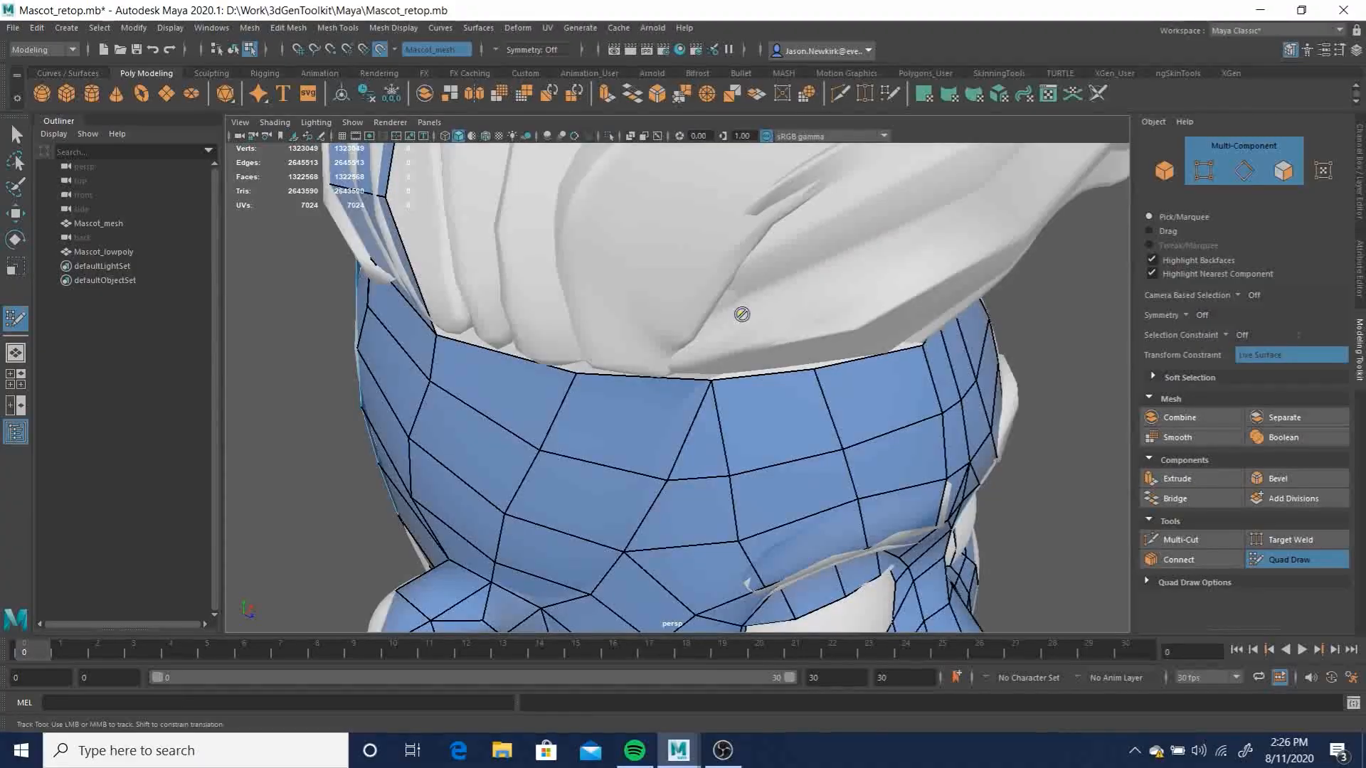
right_click_drag(832, 322, 424, 300, "alt")
left_click_drag(424, 299, 512, 307, "alt")
right_click_drag(513, 307, 908, 328, "alt")
left_click_drag(908, 327, 707, 335, "alt")
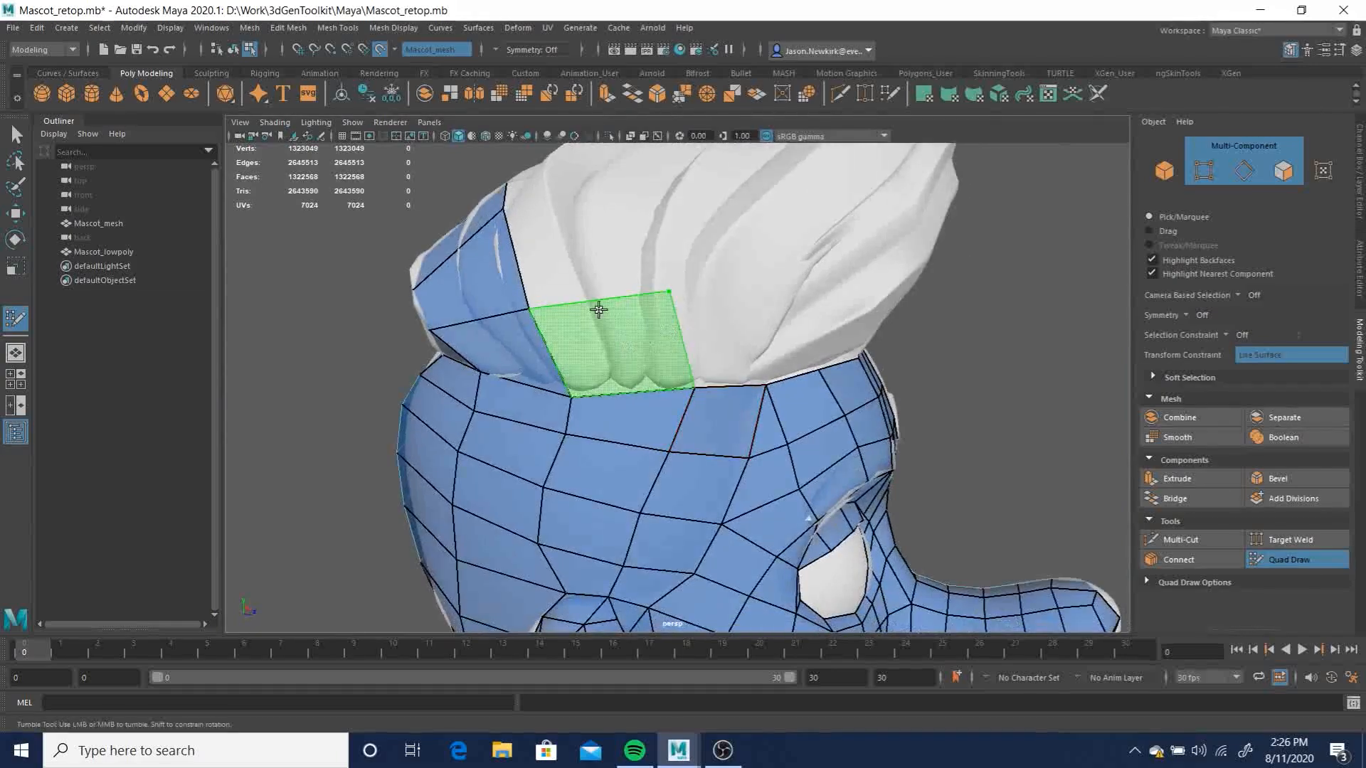
left_click(682, 333, "shift")
Add a dot higher on the right side of the hair and fill a quad above the one just made
left_click_drag(682, 333, 611, 227, "alt")
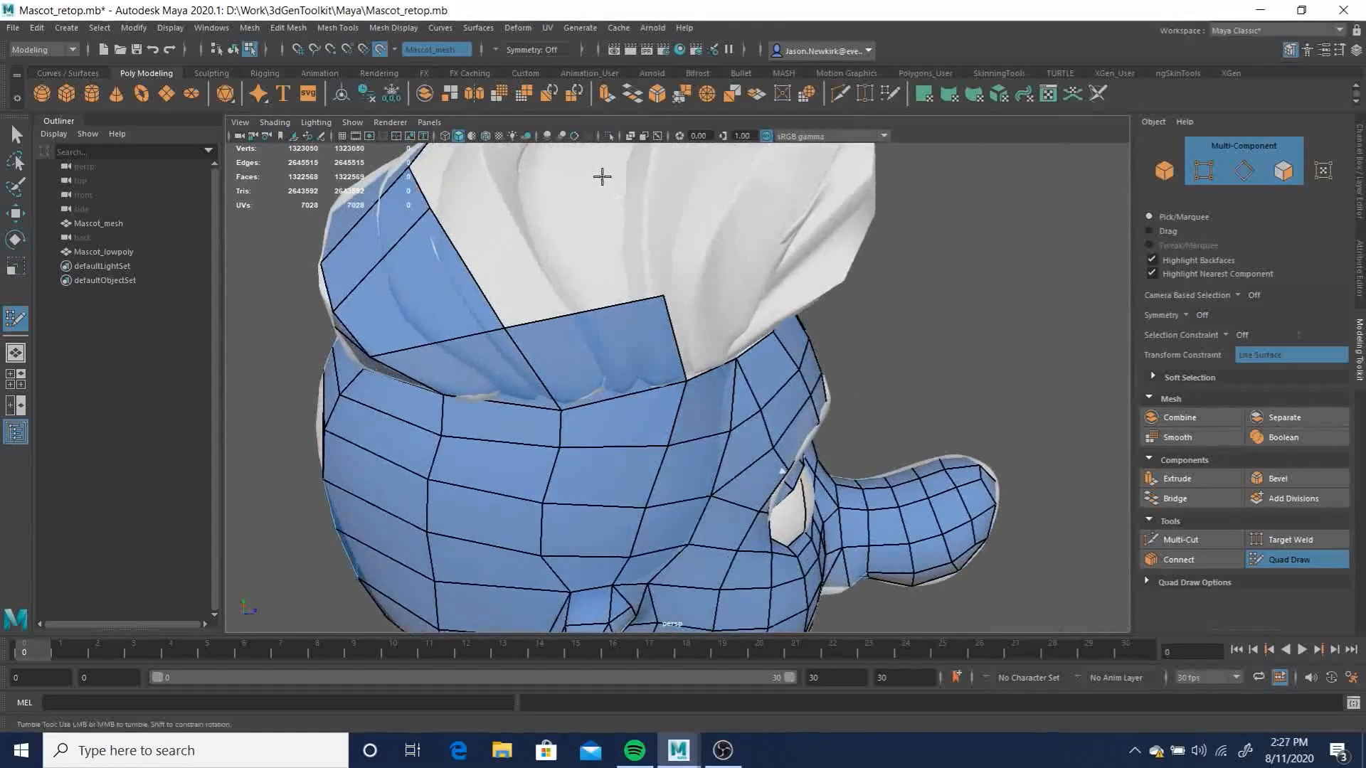
mouse_move(604, 177)
left_mouse_down("alt")
mouse_move(701, 345)
mouse_move(659, 259)
left_mouse_up("alt")
middle_click_drag(659, 259, 655, 377, "alt")
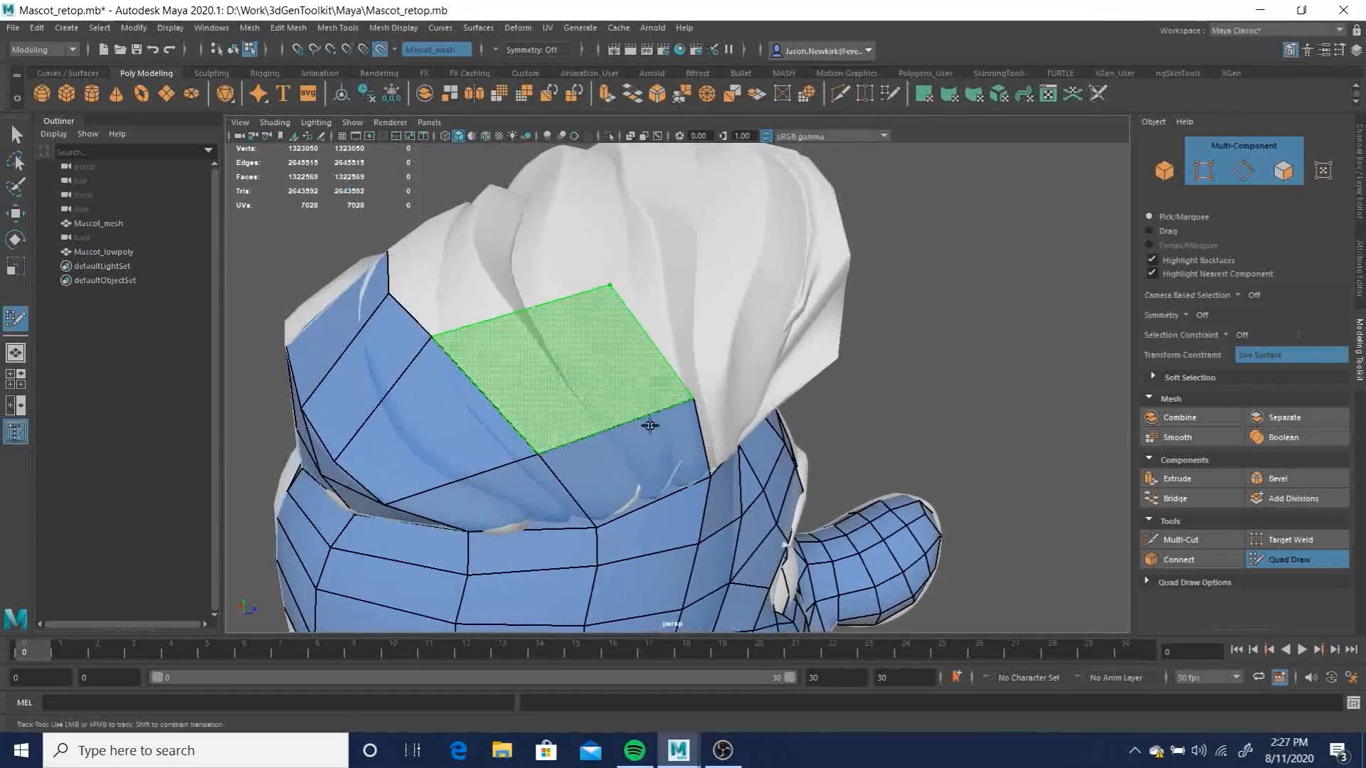
left_click(771, 391, "shift")
left_click_drag(694, 340, 640, 366, "alt")
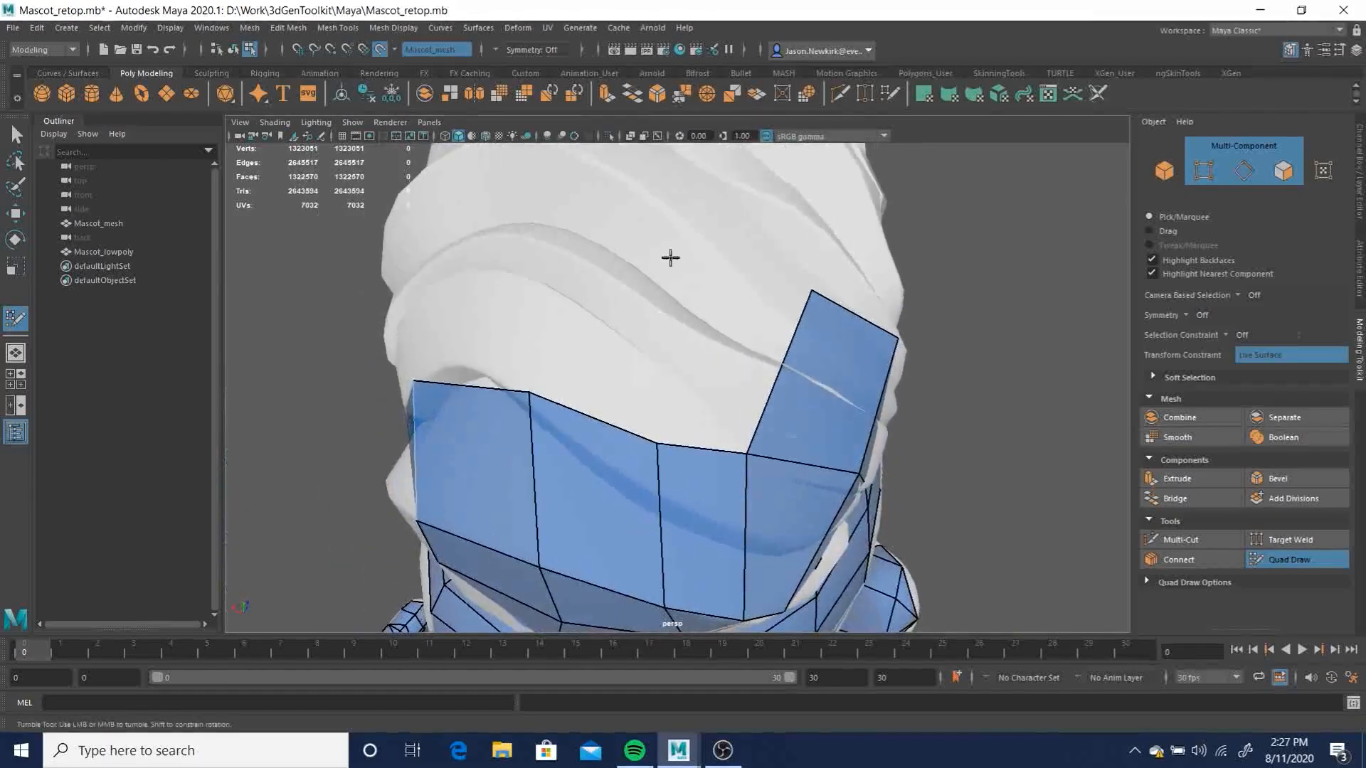
Continue the upper row across the back of the hair with two more quads using new dots
left_click(669, 250)
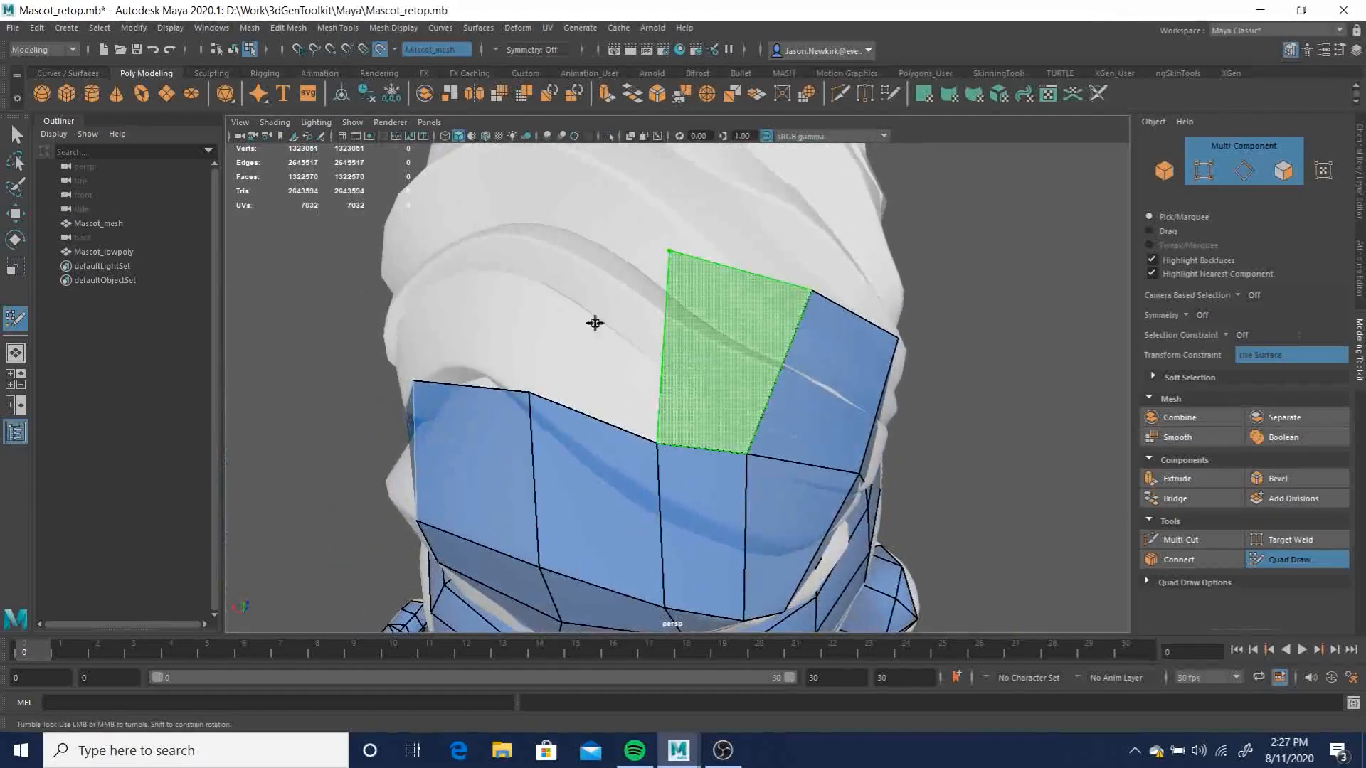
left_click(535, 215, "shift")
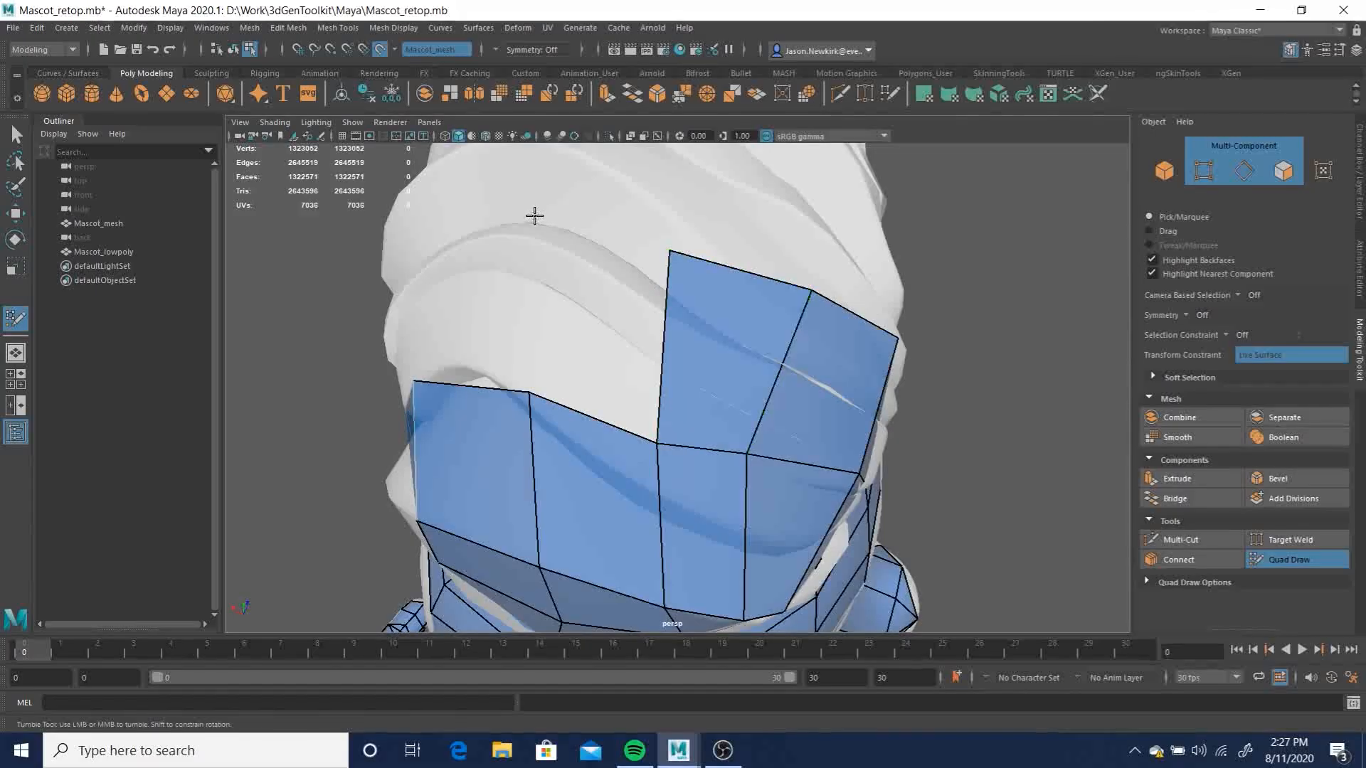
key("shift")
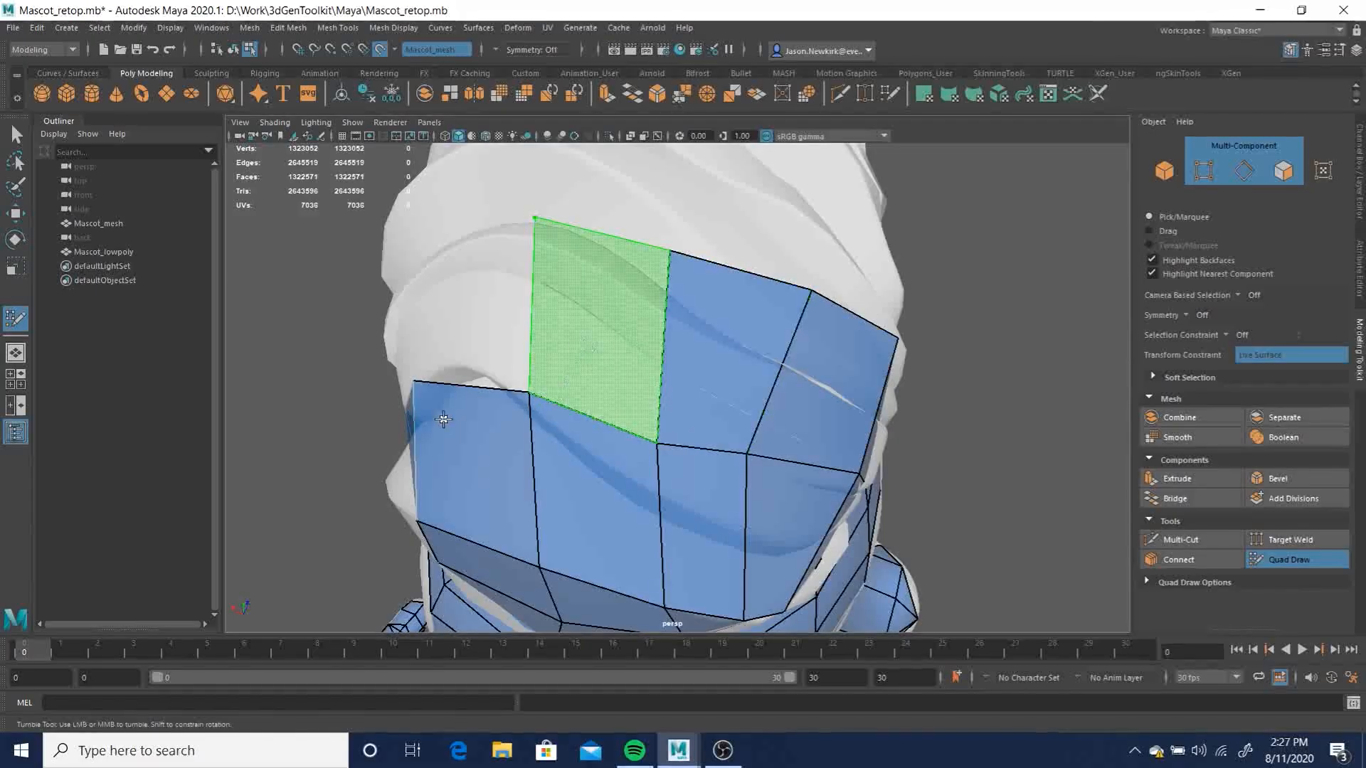
left_click(573, 391, "shift")
Fill three quads down the left side of the hair with new dots, connecting the upper row to the hairline
left_click_drag(724, 390, 531, 301, "alt")
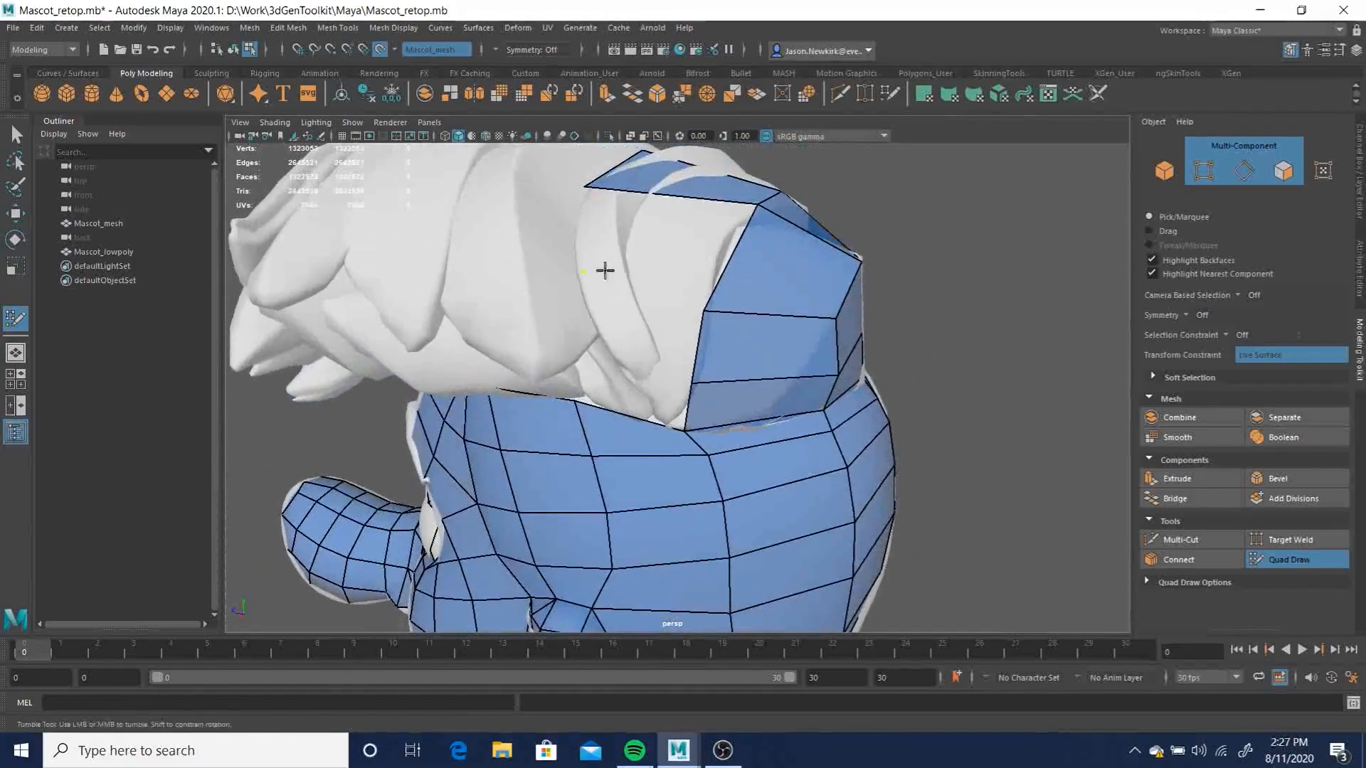
key("shift")
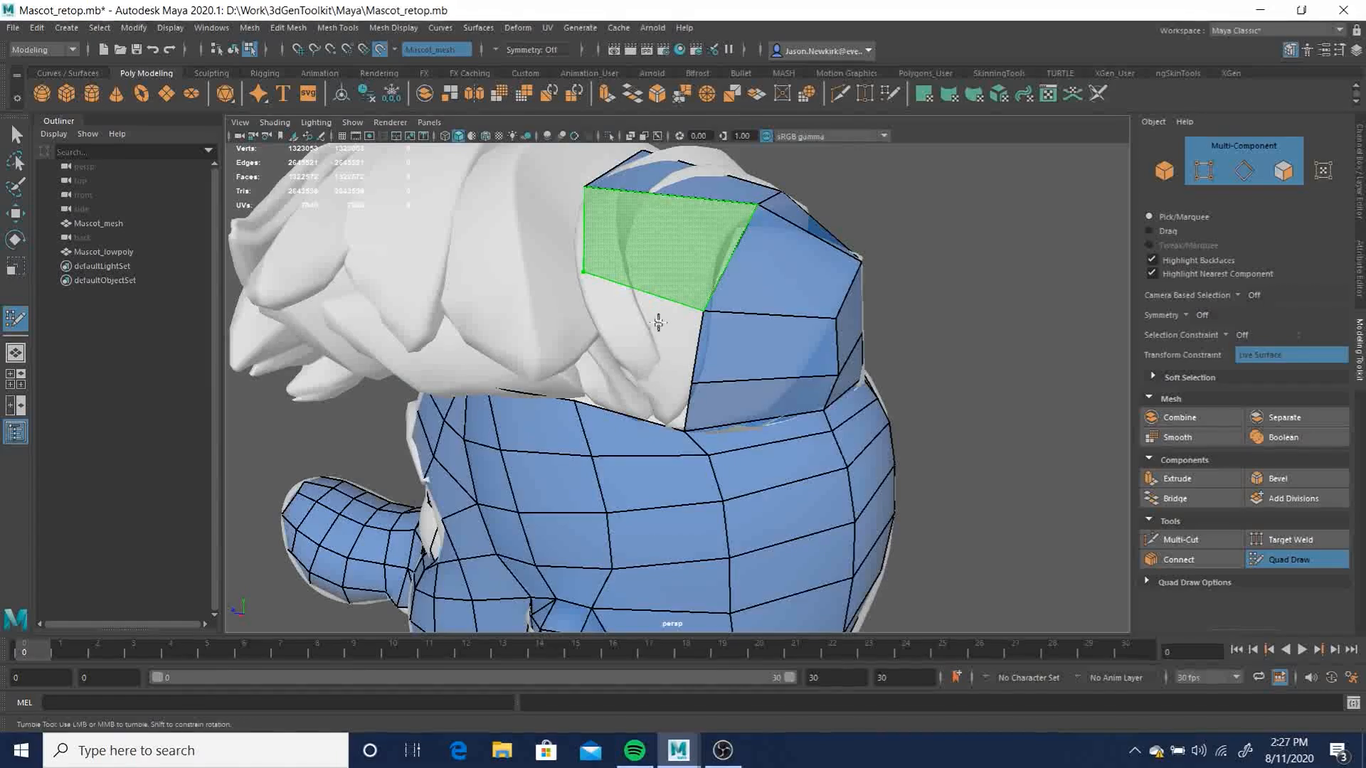
left_click(671, 329, "shift")
mouse_move(671, 330)
left_mouse_down("alt")
mouse_move(672, 285)
mouse_move(679, 364)
mouse_move(598, 277)
left_mouse_up("alt")
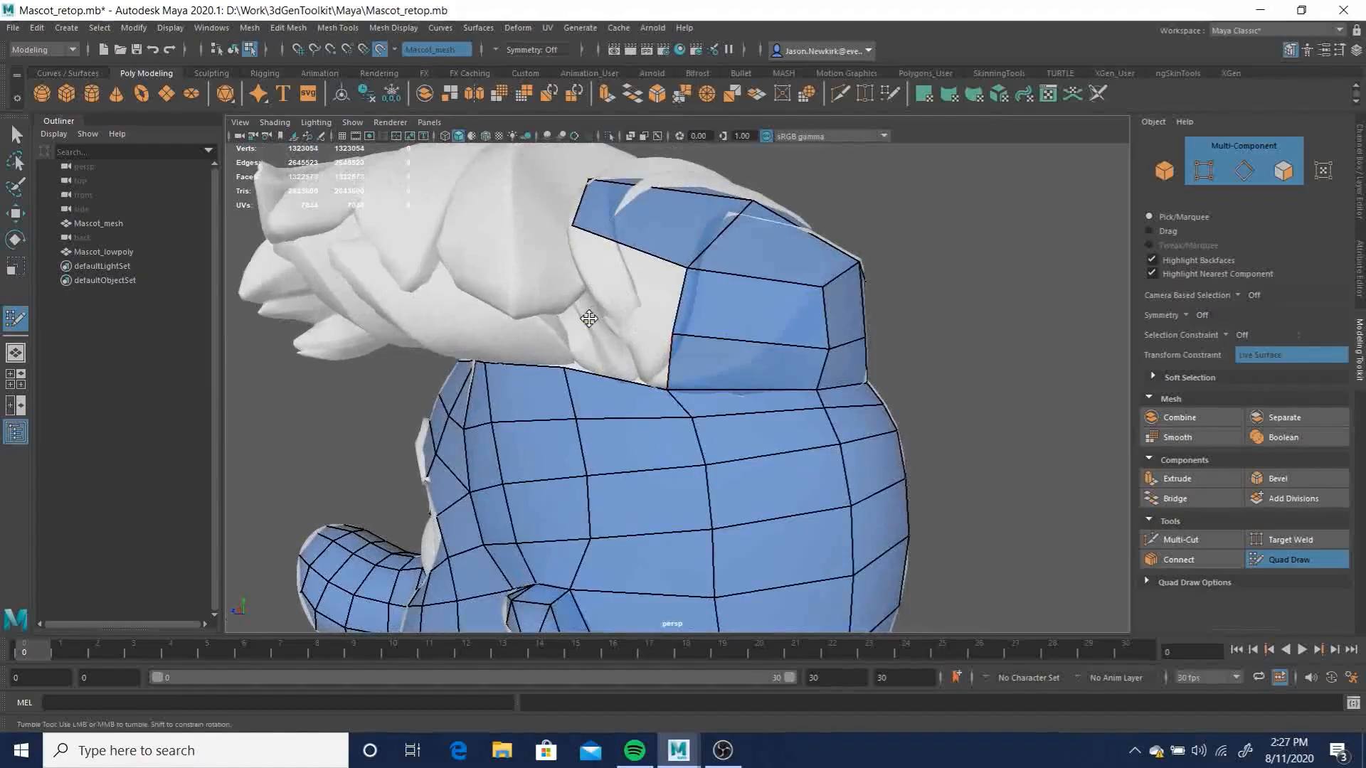
mouse_move(740, 314)
left_mouse_down("alt")
mouse_move(650, 339)
mouse_move(671, 323)
mouse_move(766, 335)
mouse_move(747, 335)
left_mouse_up("alt")
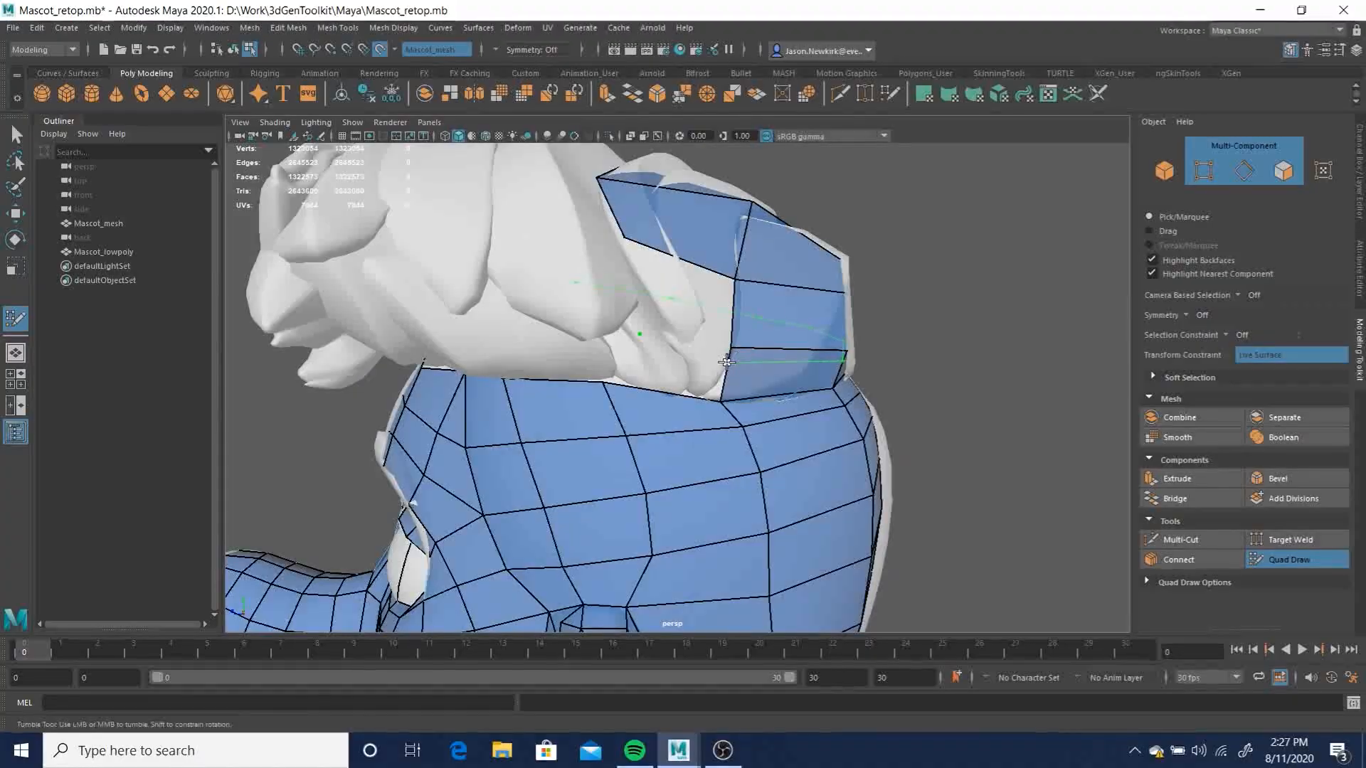
left_click(676, 326)
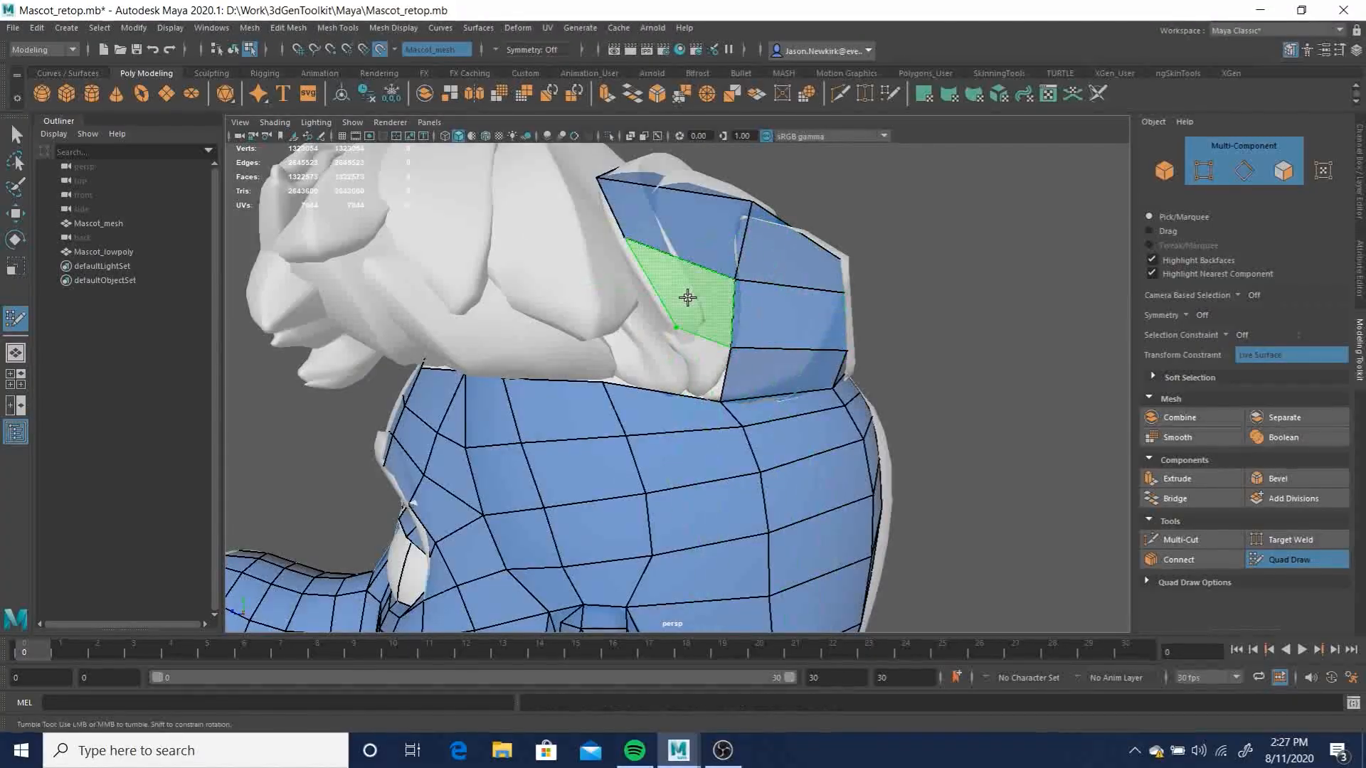
left_click(653, 368, "shift")
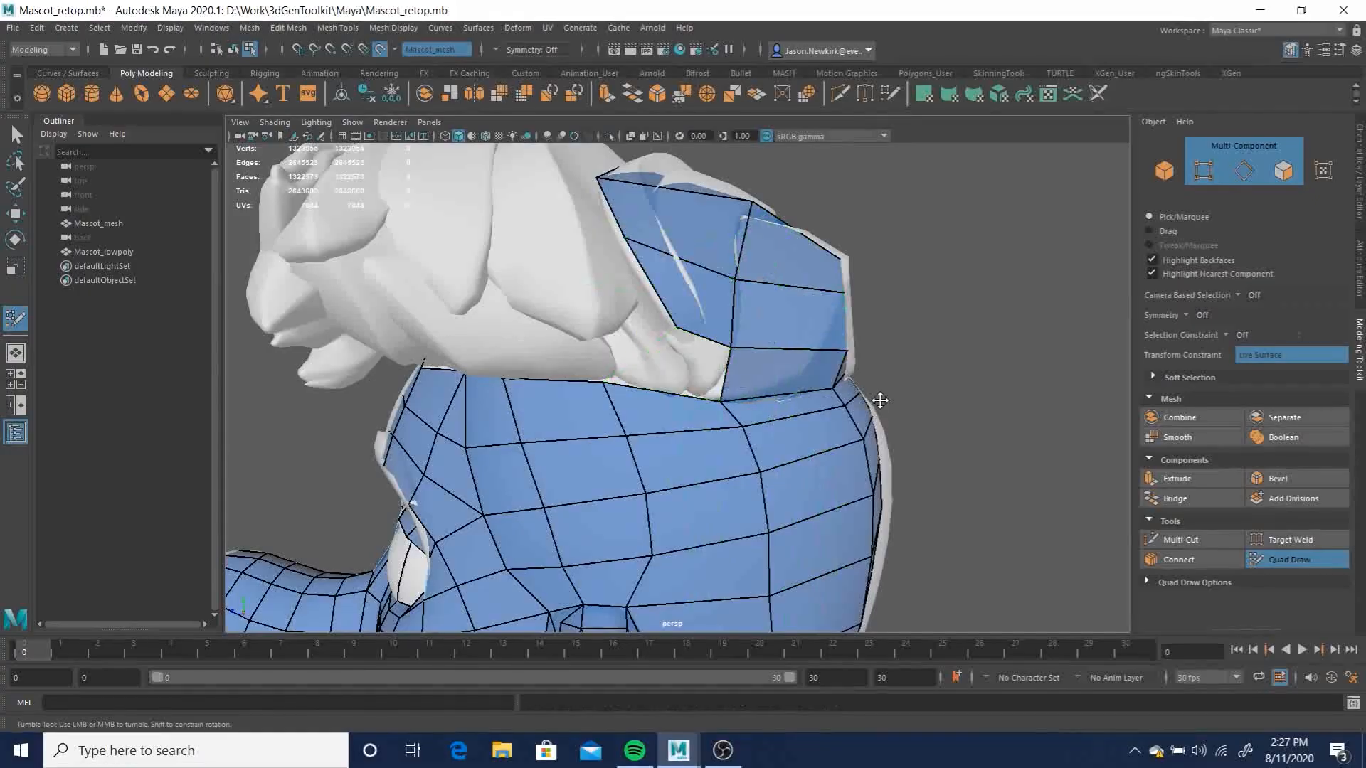
Place a dot on the right side of the hair and fill the next quad forward along the hairline
left_click_drag(817, 323, 471, 470, "alt")
scroll(796, 344, "down", 5)
scroll(882, 420, "up", 2)
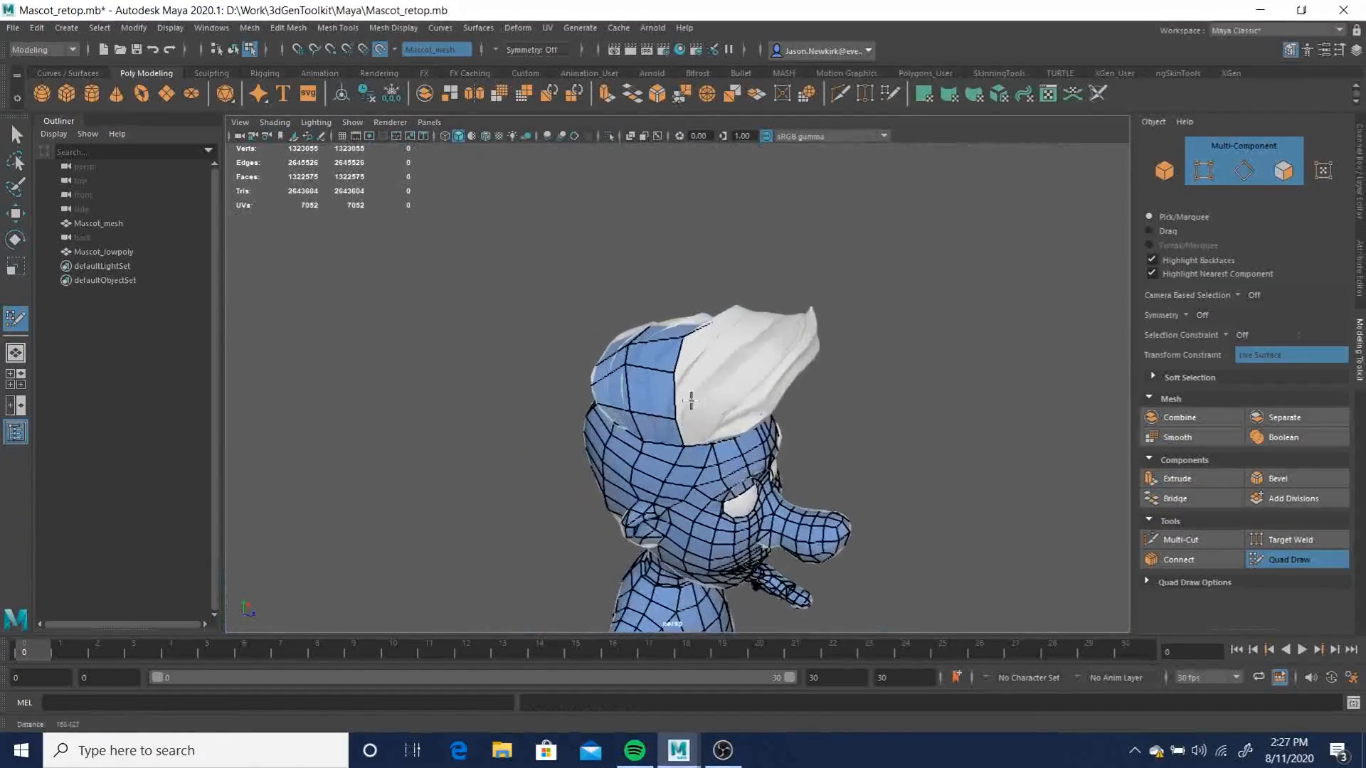
scroll(723, 429, "up", 5)
left_click_drag(723, 429, 711, 332, "alt")
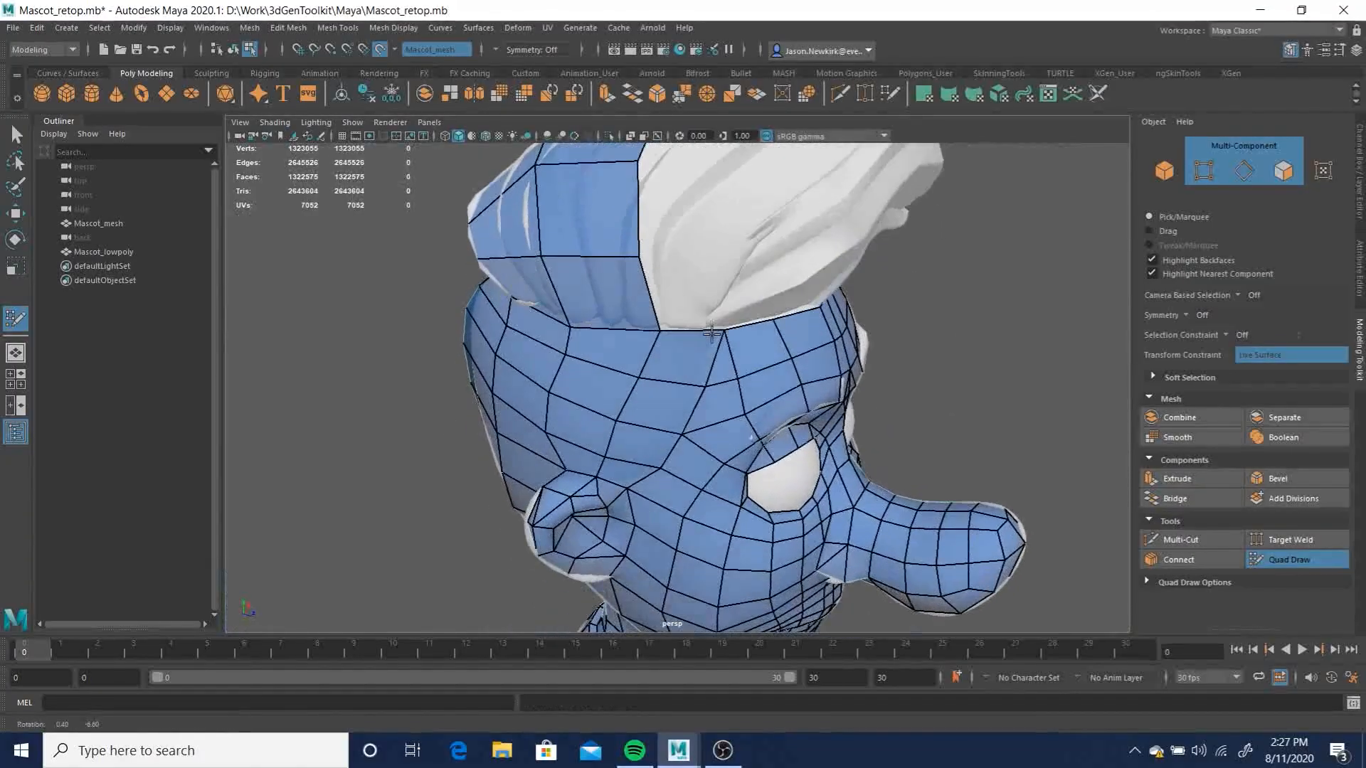
left_click(723, 251)
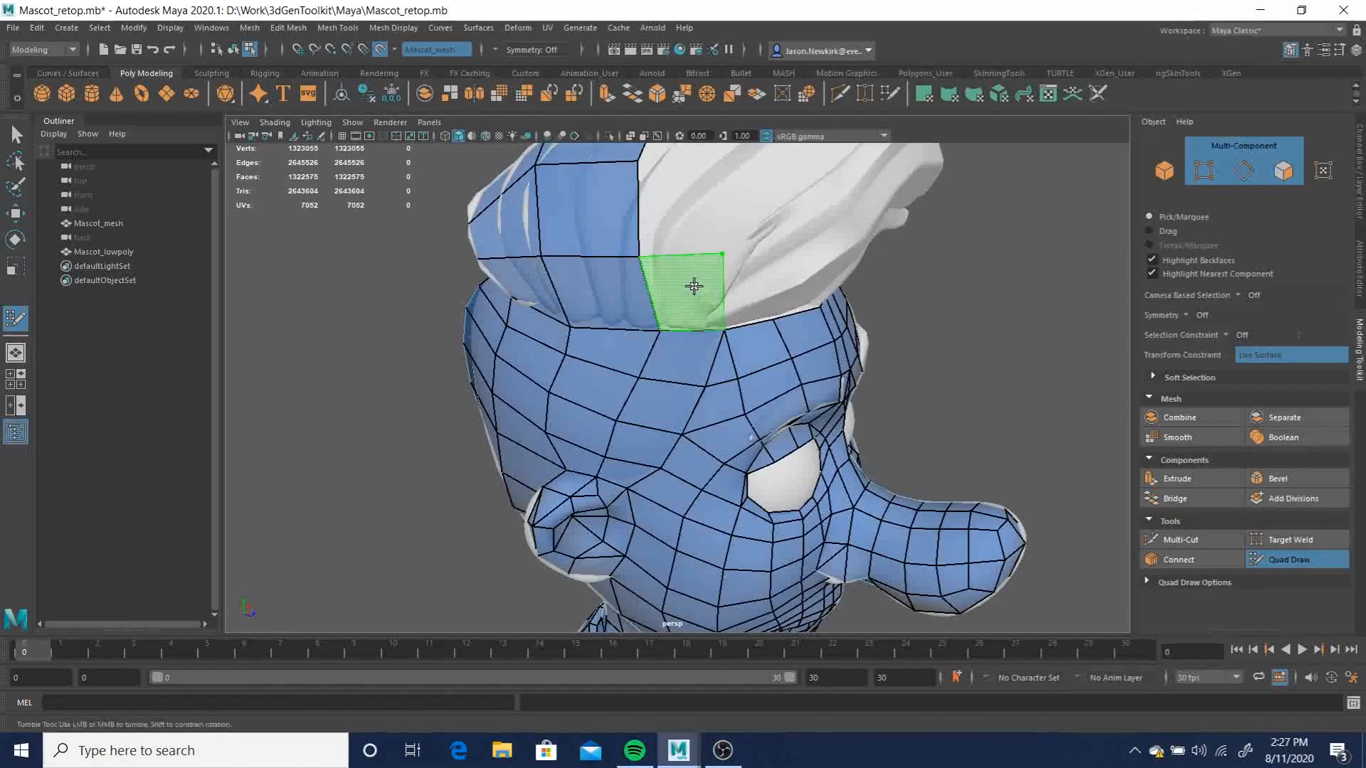
left_click(760, 255, "shift")
left_click_drag(760, 255, 759, 368, "alt")
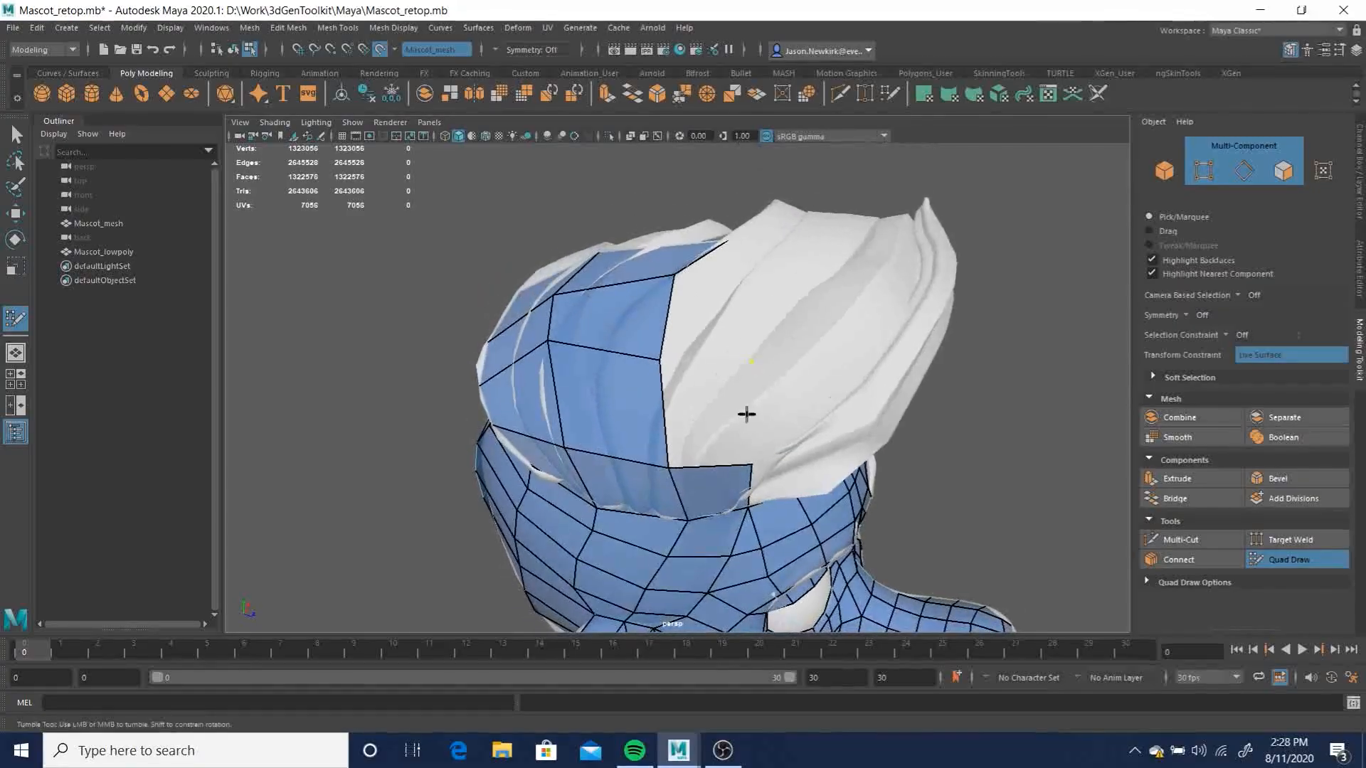
Fill two quads up the right side of the hair above the newest hairline quad, using new dots
left_click(723, 415, "shift")
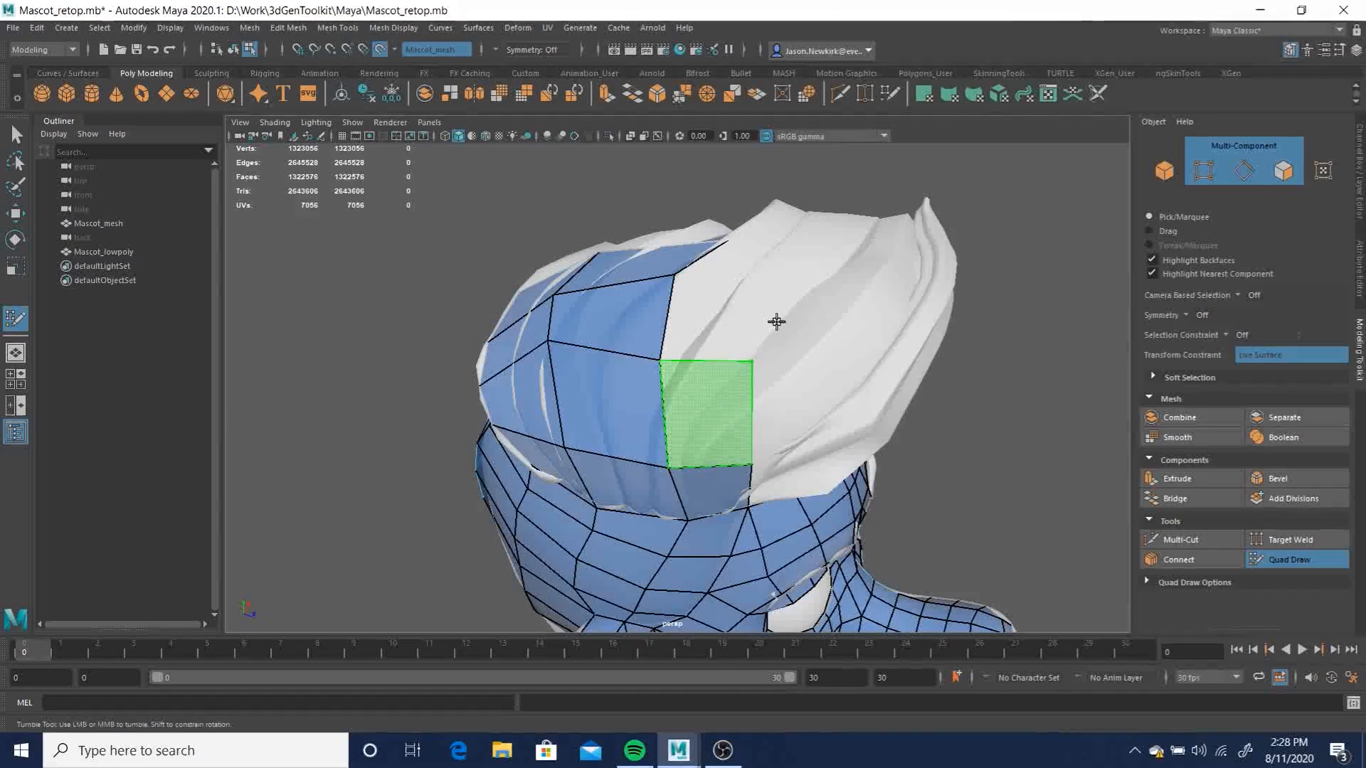
left_click(765, 287, "shift")
left_click_drag(747, 284, 769, 366, "alt")
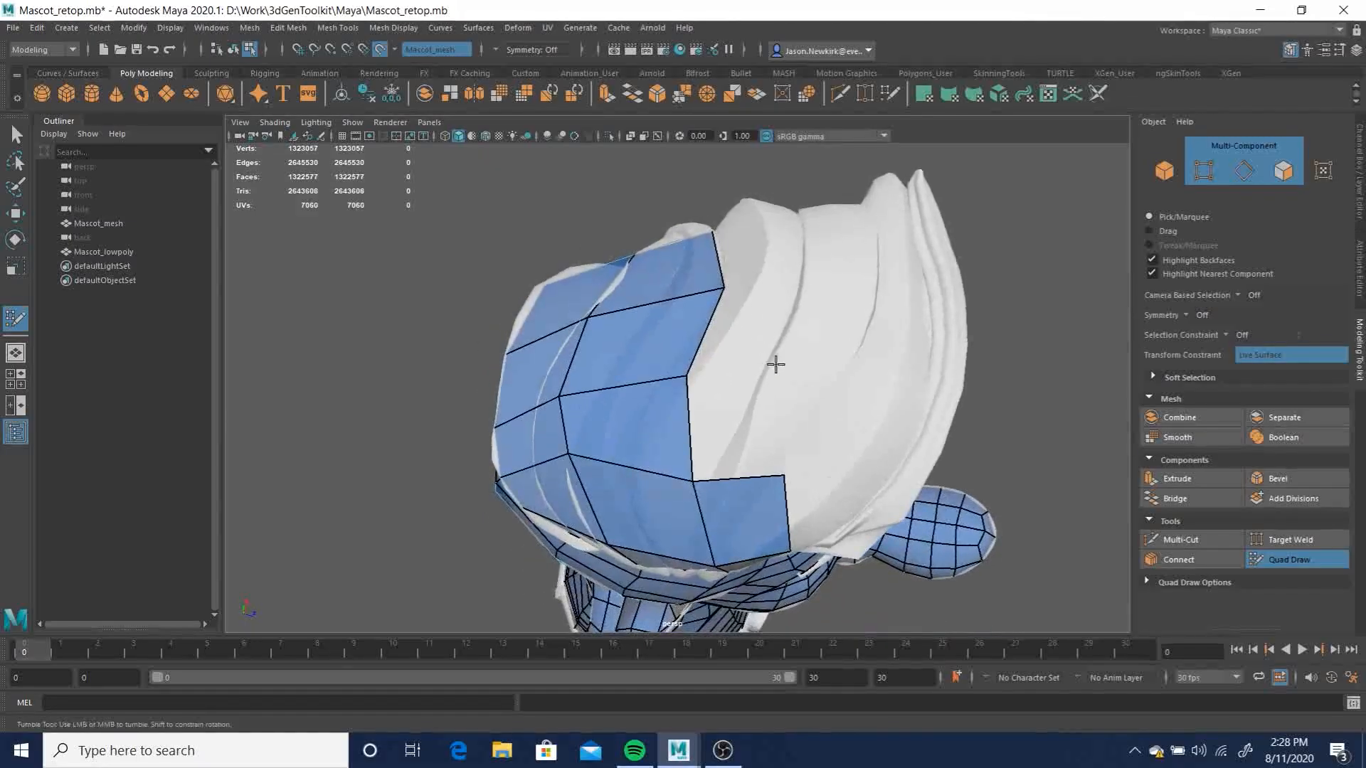
left_click(741, 431, "shift")
left_click(816, 340, "shift")
left_click_drag(814, 344, 810, 453, "alt")
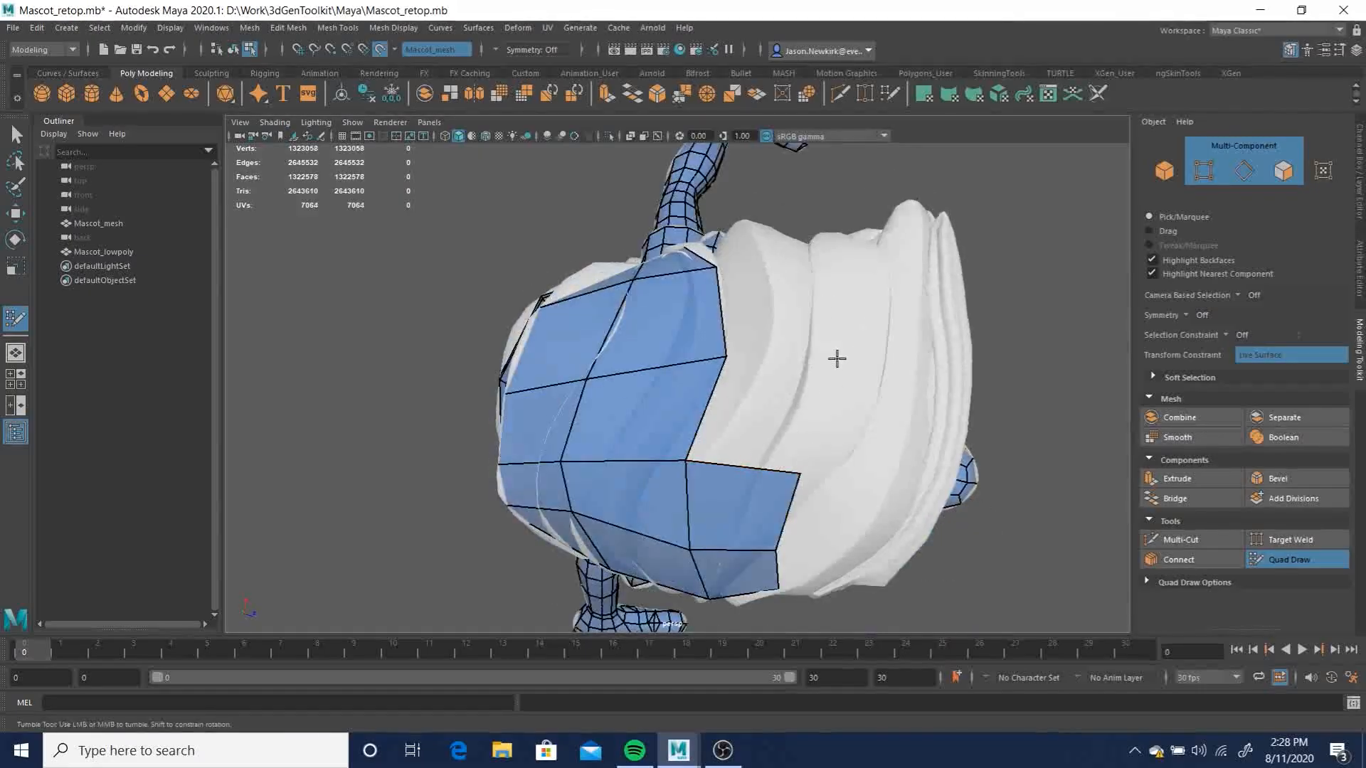
Continue the same row over the top of the hair with two more quads
key("shift")
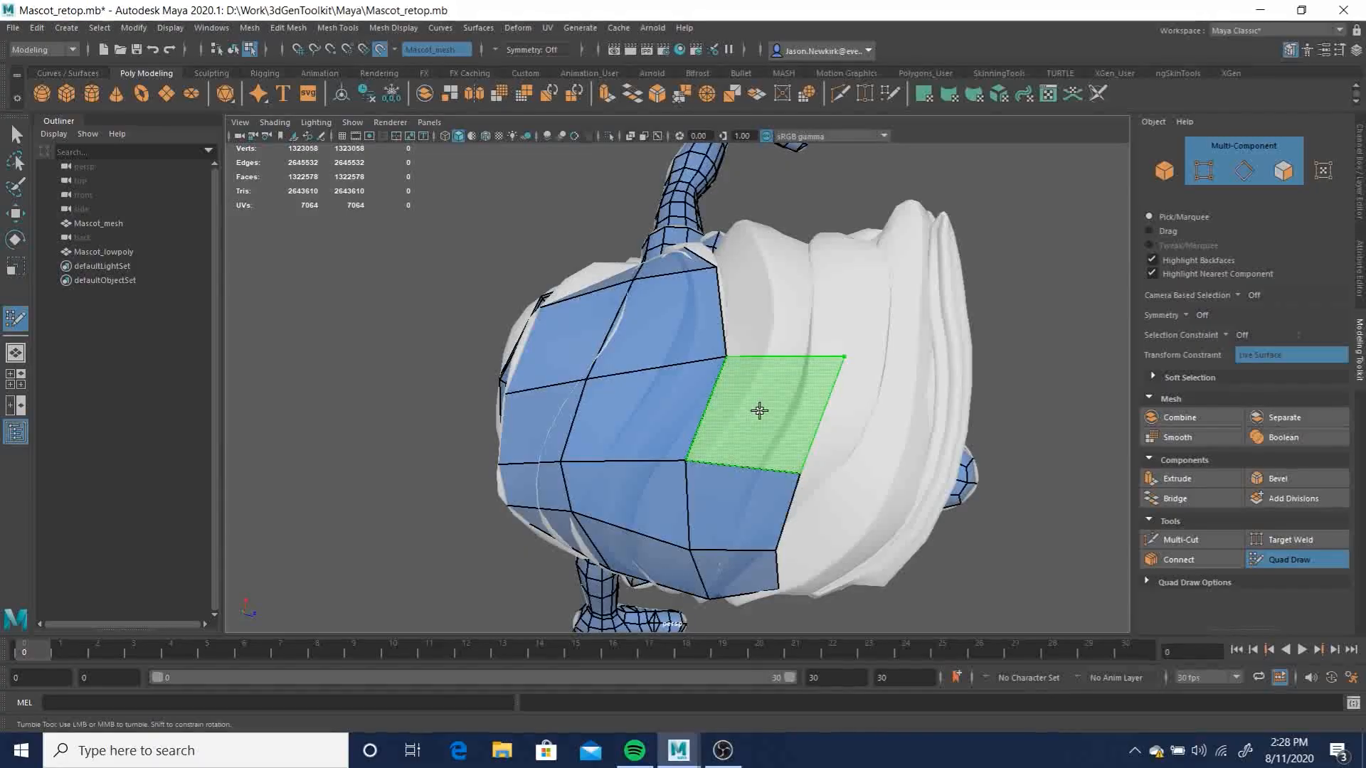
left_click(801, 427, "shift")
mouse_move(769, 381)
left_mouse_down("alt")
mouse_move(769, 427)
mouse_move(790, 425)
left_mouse_up("alt")
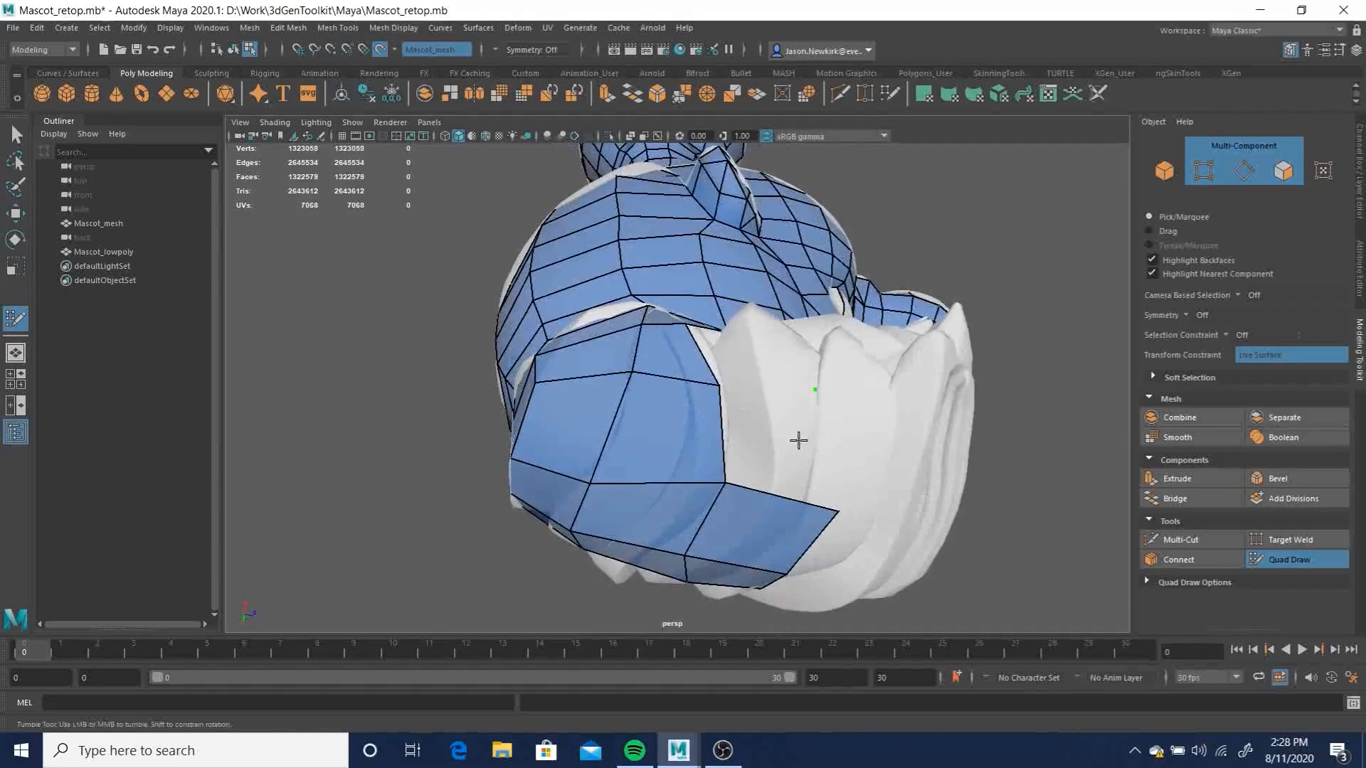
key("shift")
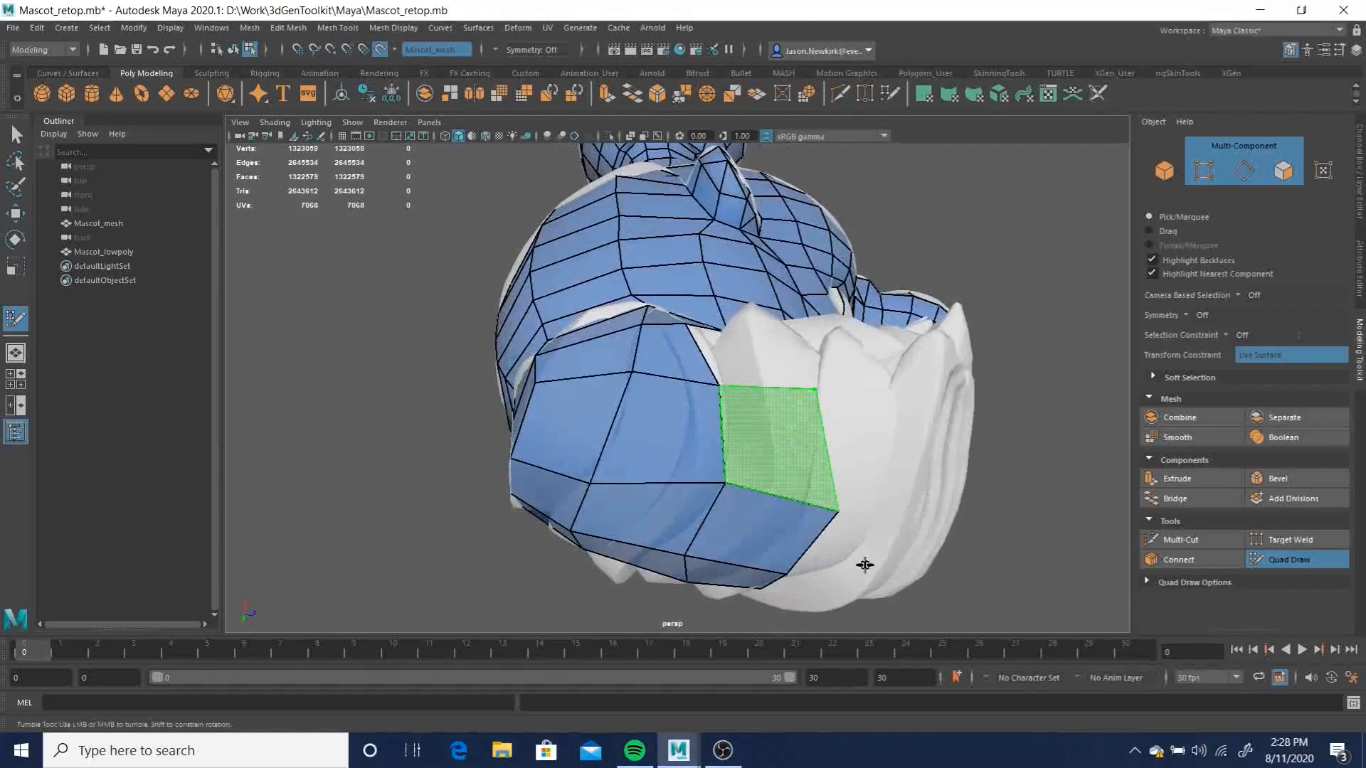
left_click(869, 438, "shift")
mouse_move(861, 412)
left_mouse_down("alt")
mouse_move(866, 342)
mouse_move(861, 382)
mouse_move(827, 389)
left_mouse_up("alt")
Place a dot on the left side of the hair and fill the row's last two quads down to the hairline
mouse_move(800, 503)
left_mouse_down()
mouse_move(773, 499)
mouse_move(954, 406)
mouse_move(778, 451)
mouse_move(628, 410)
mouse_move(588, 369)
mouse_move(557, 277)
left_mouse_up()
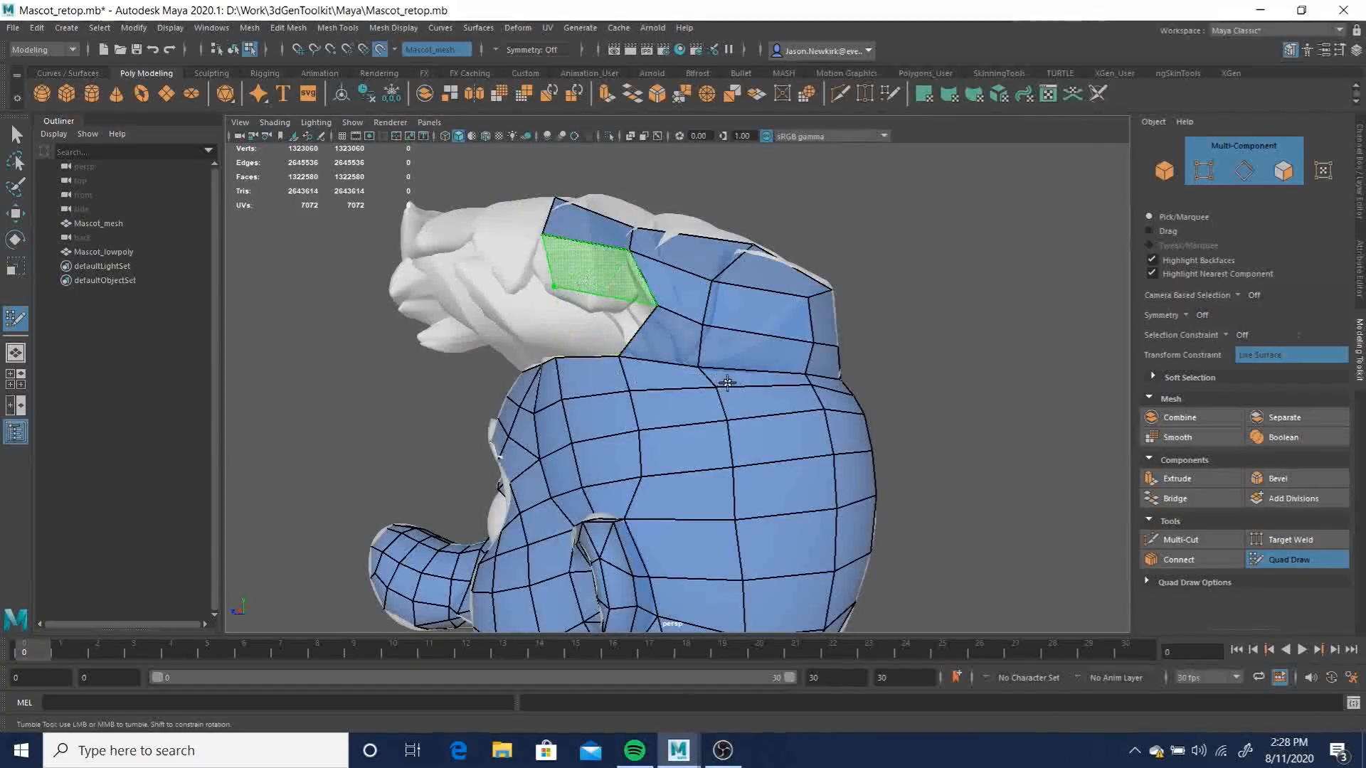
mouse_move(717, 386)
left_mouse_down("alt")
mouse_move(665, 363)
mouse_move(451, 360)
mouse_move(589, 360)
mouse_move(603, 342)
left_mouse_up("alt")
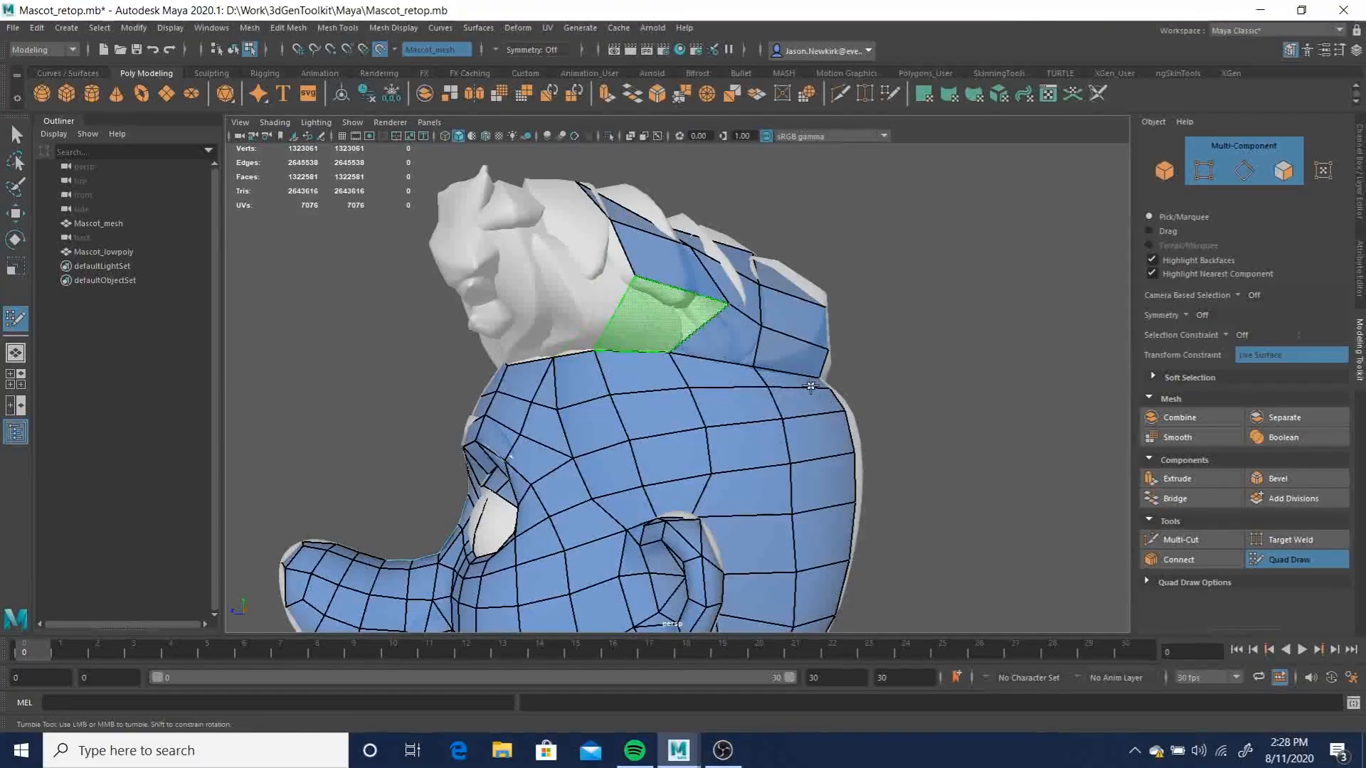
left_click_drag(846, 389, 989, 410, "alt")
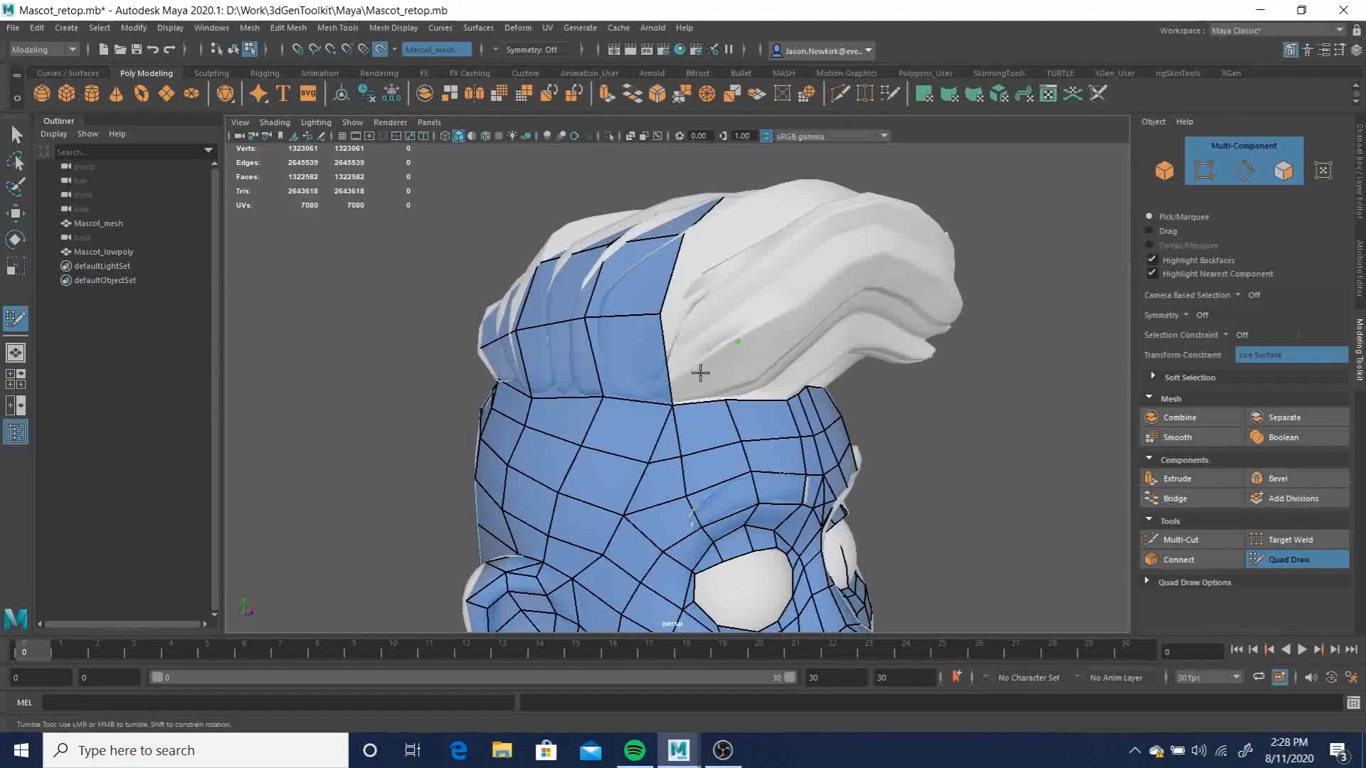
Start the next row forward by filling a quad at the right hairline and another one above it
key("shift")
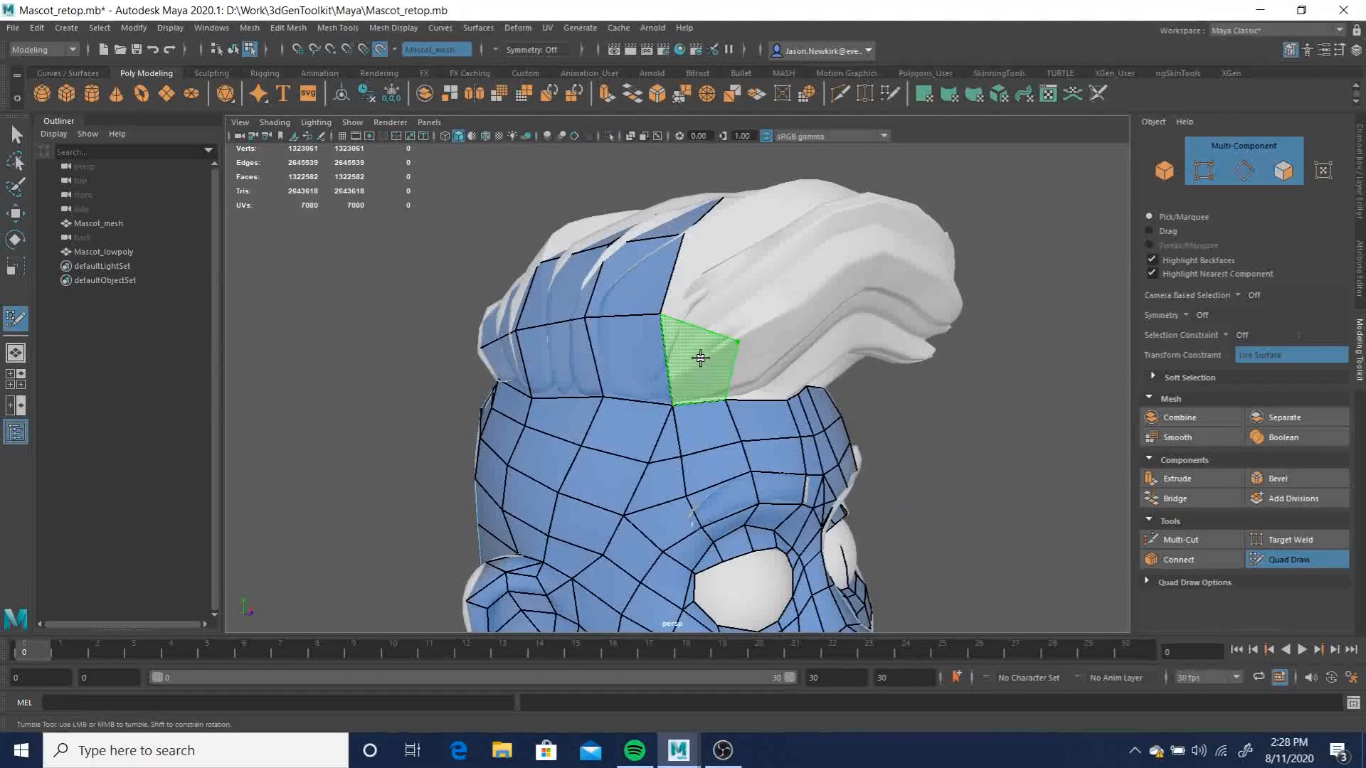
left_click(758, 291, "shift")
left_click_drag(761, 305, 760, 329, "alt")
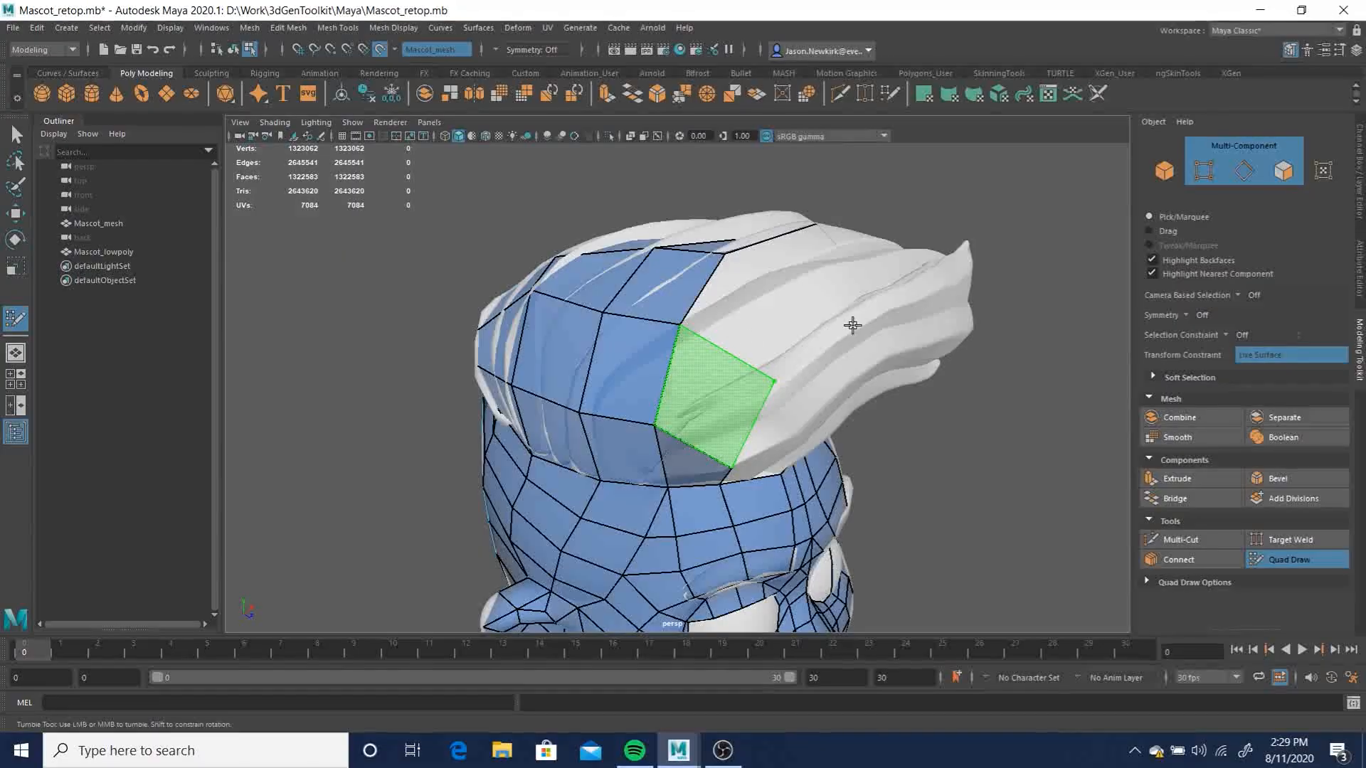
left_click(854, 368, "shift")
mouse_move(854, 367)
left_mouse_down("alt")
mouse_move(648, 387)
mouse_move(659, 370)
left_mouse_up("alt")
Carry the new row across the top of the hair with two more quads between new dots
left_click(668, 369)
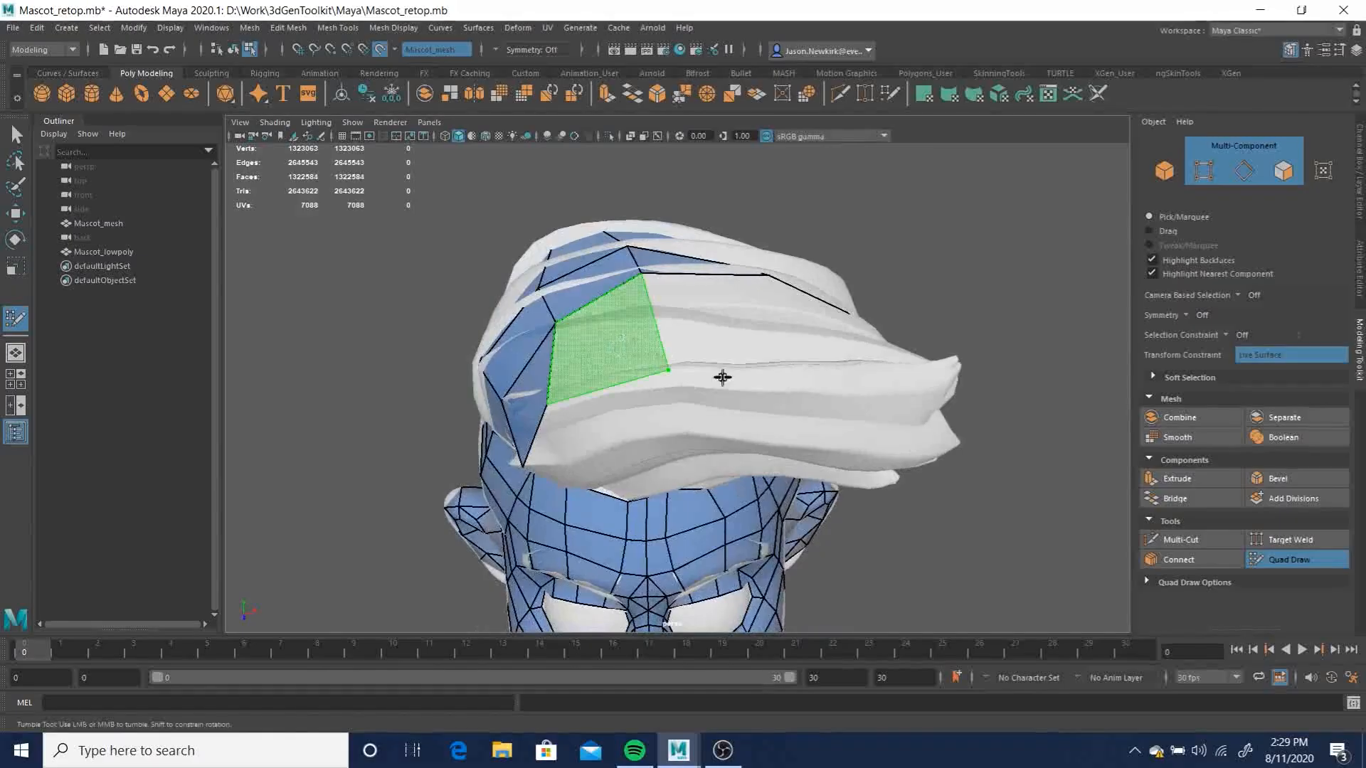
left_click(767, 443, "shift")
mouse_move(711, 405)
left_mouse_down("alt")
mouse_move(732, 436)
mouse_move(872, 394)
mouse_move(787, 394)
mouse_move(716, 430)
mouse_move(692, 335)
left_mouse_up("alt")
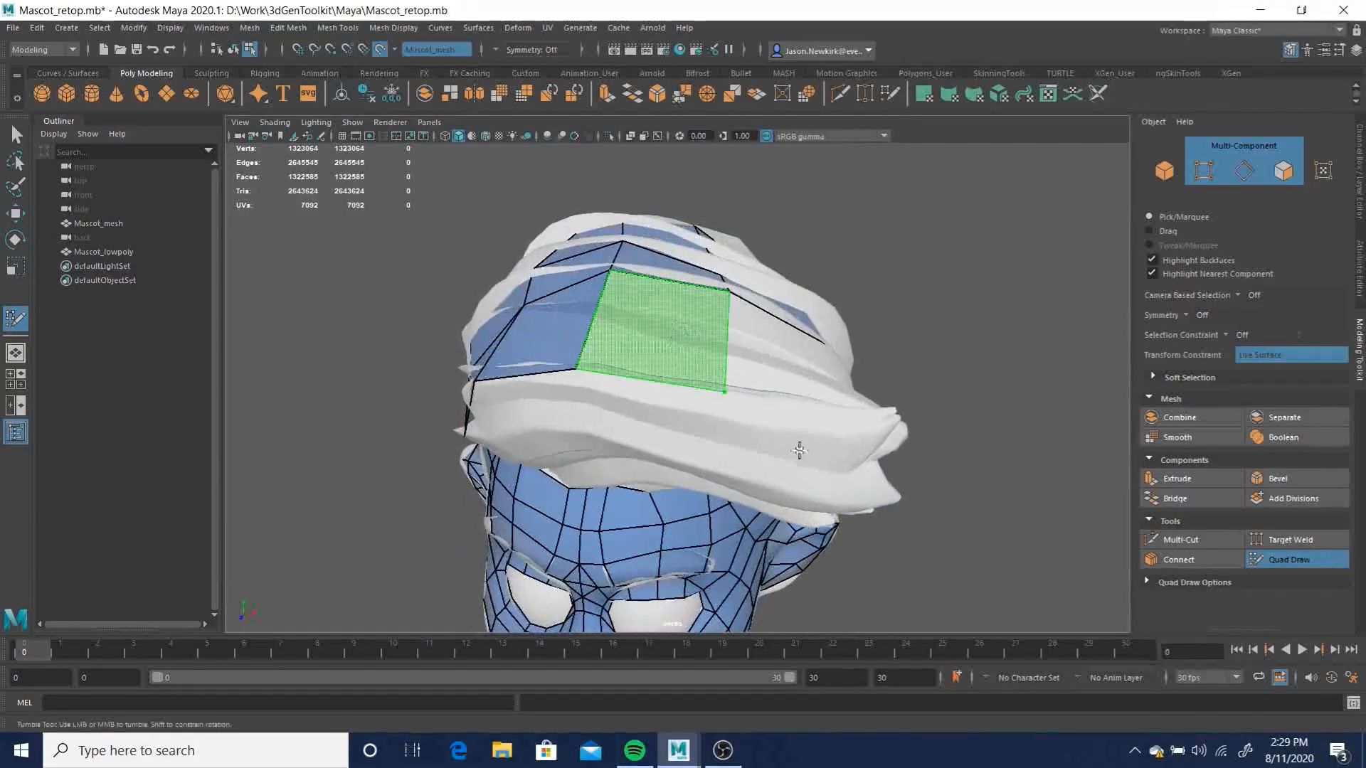
left_click(751, 355, "shift")
left_click_drag(891, 379, 695, 375, "alt")
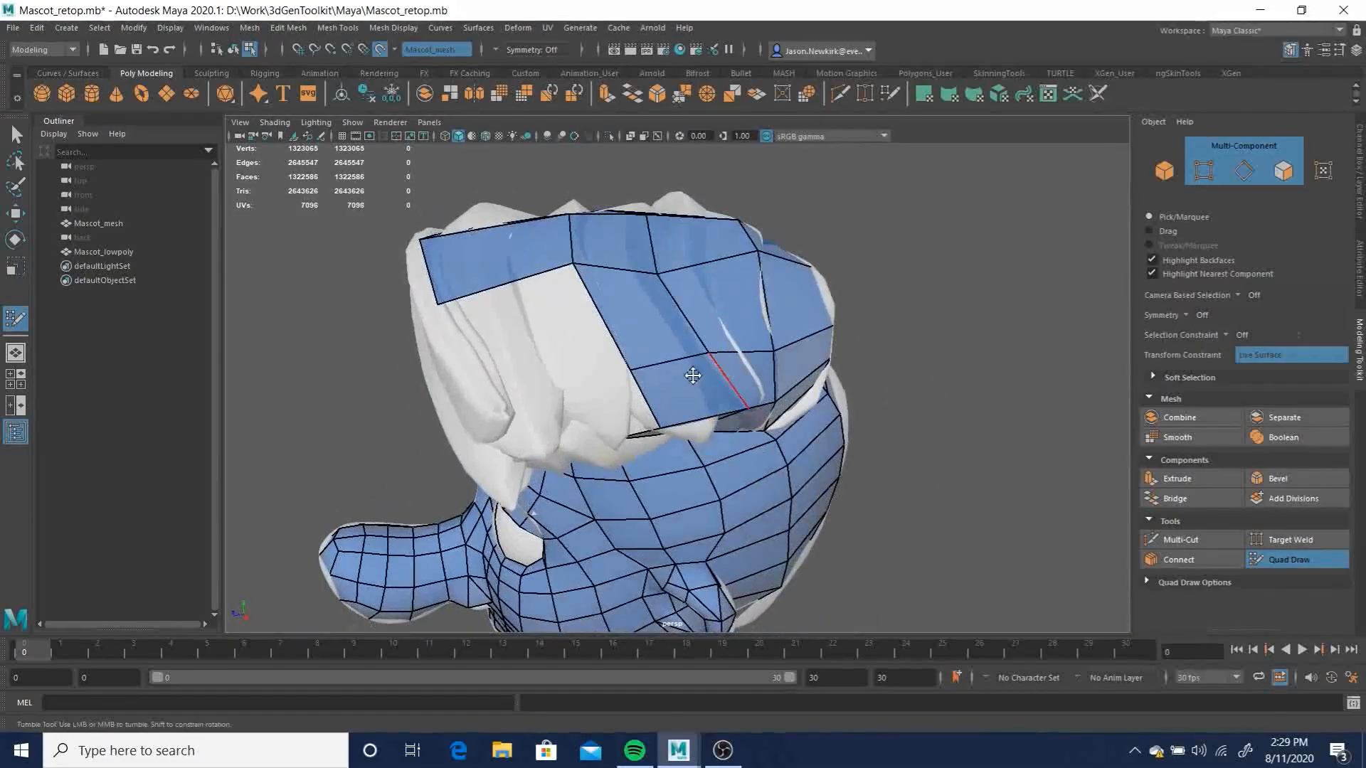
Place a dot on the left side of the hair and fill three quads that close the row down to the hairline
left_click(512, 382)
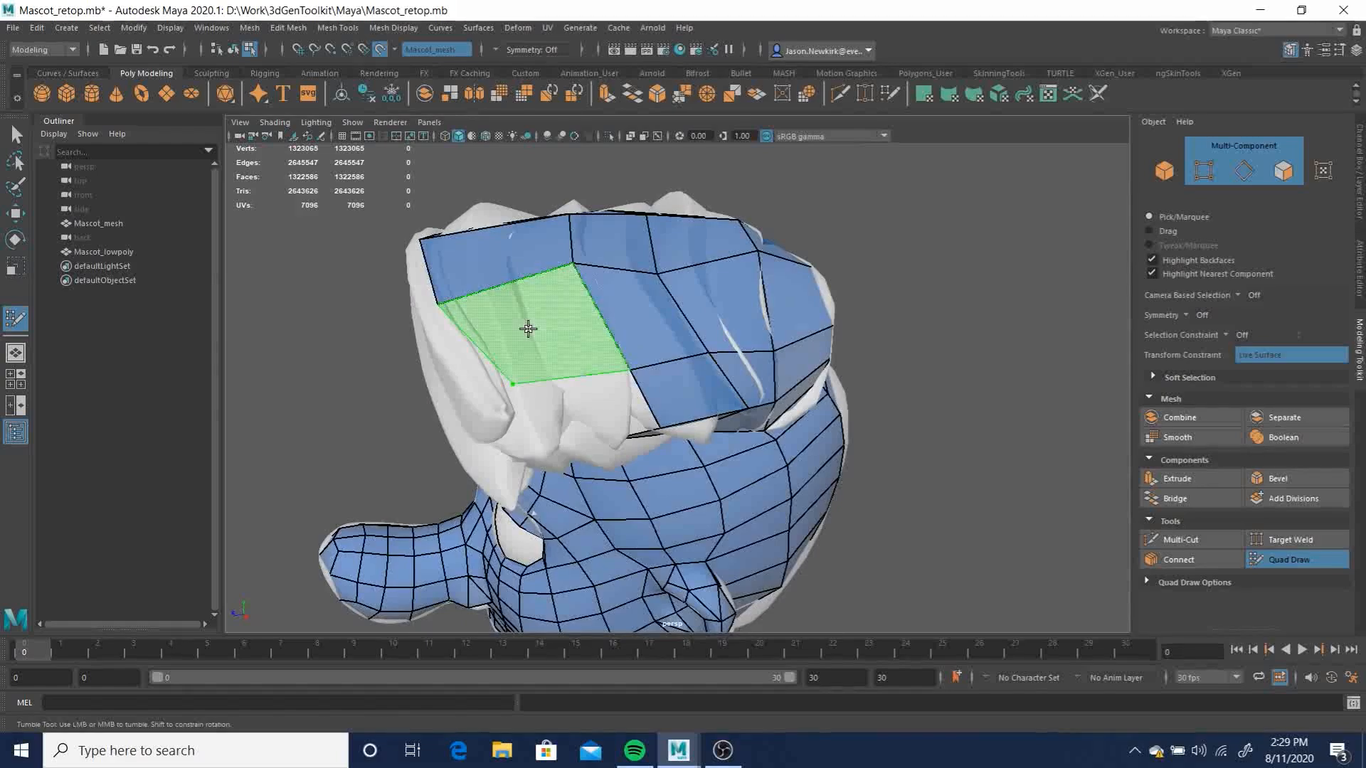
left_click(640, 372, "shift")
left_click_drag(640, 373, 481, 331, "alt")
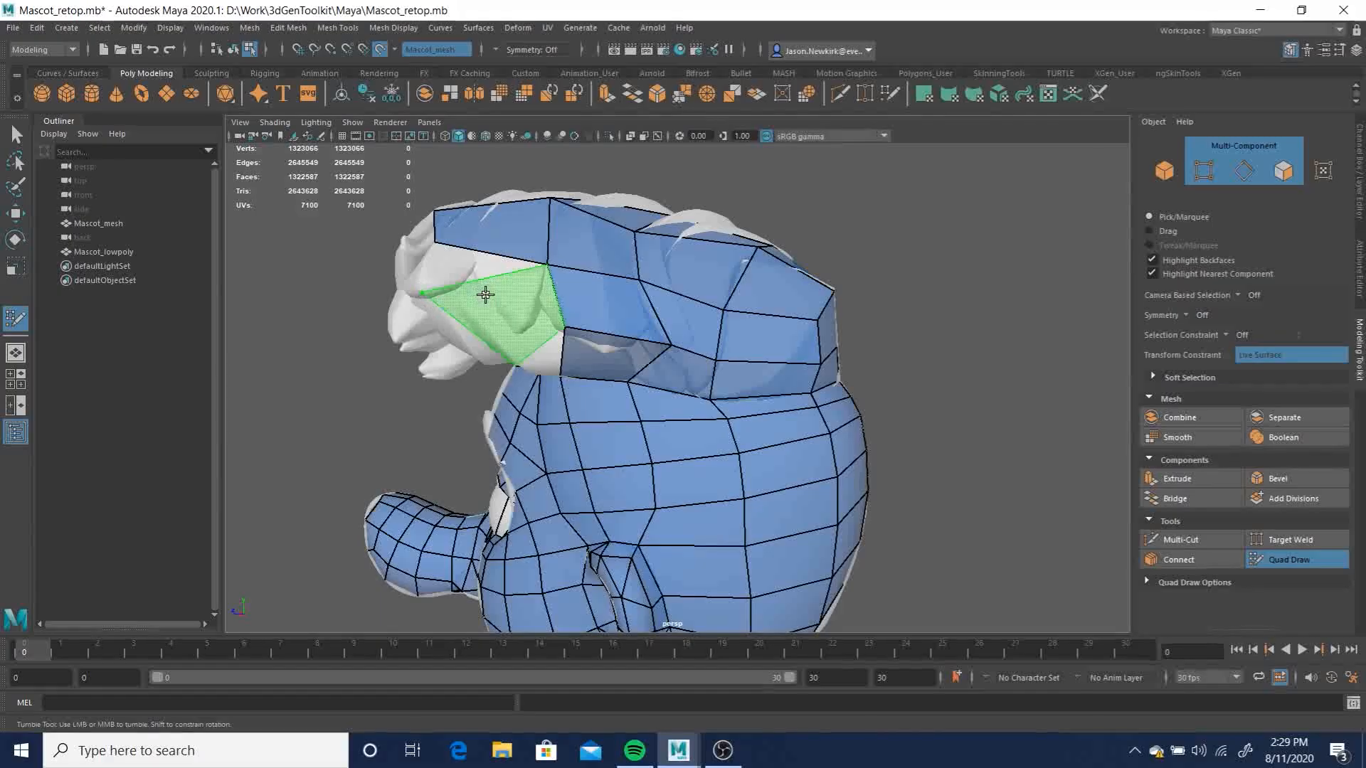
mouse_move(492, 267)
left_mouse_down("alt")
mouse_move(619, 390)
mouse_move(624, 350)
left_mouse_up("alt")
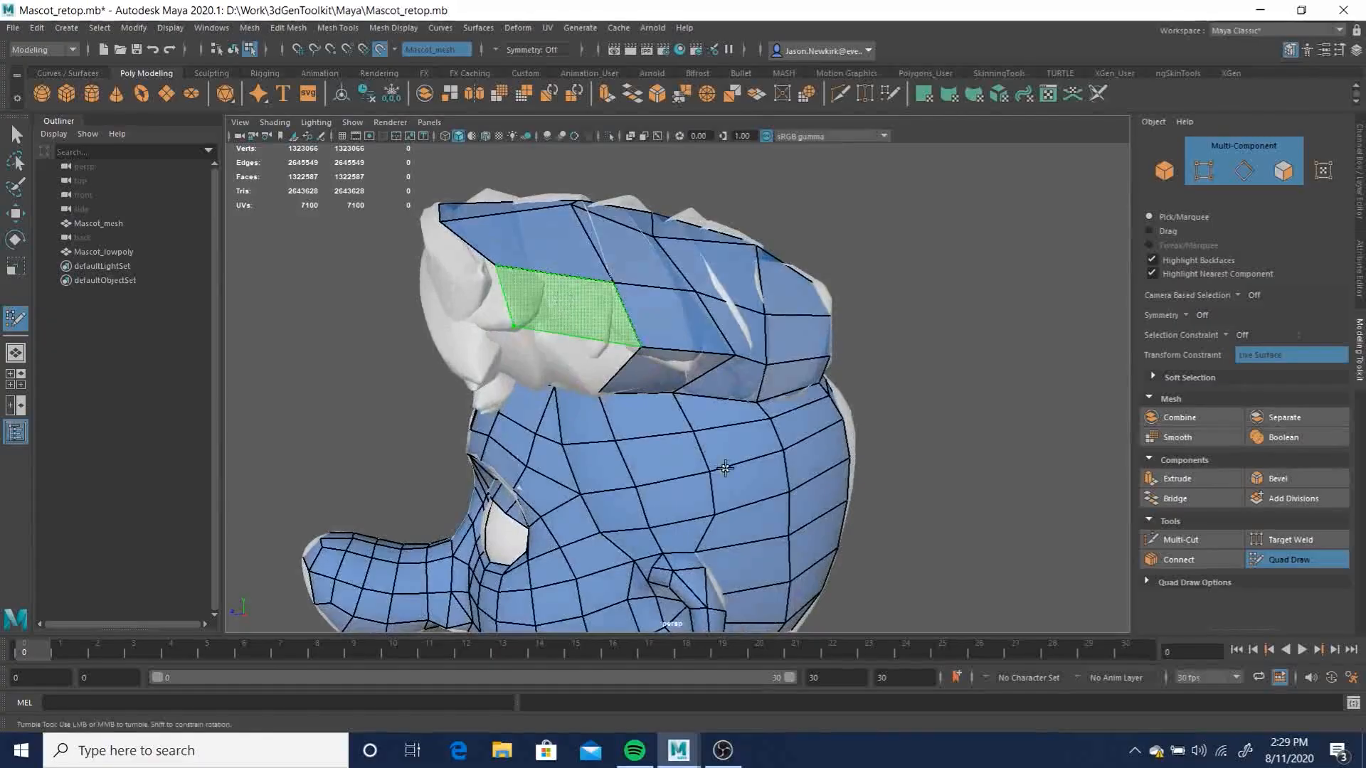
left_click_drag(577, 376, 585, 337, "alt")
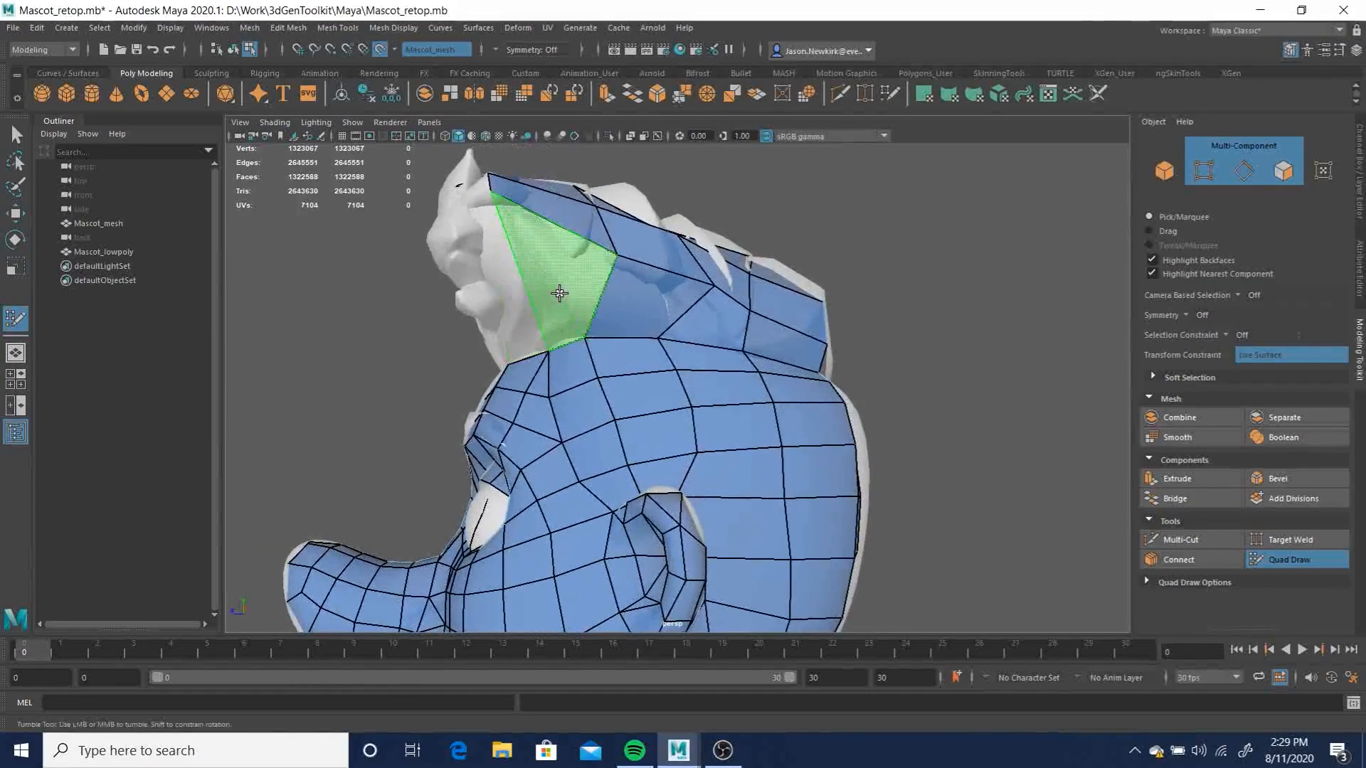
left_click(685, 360, "shift")
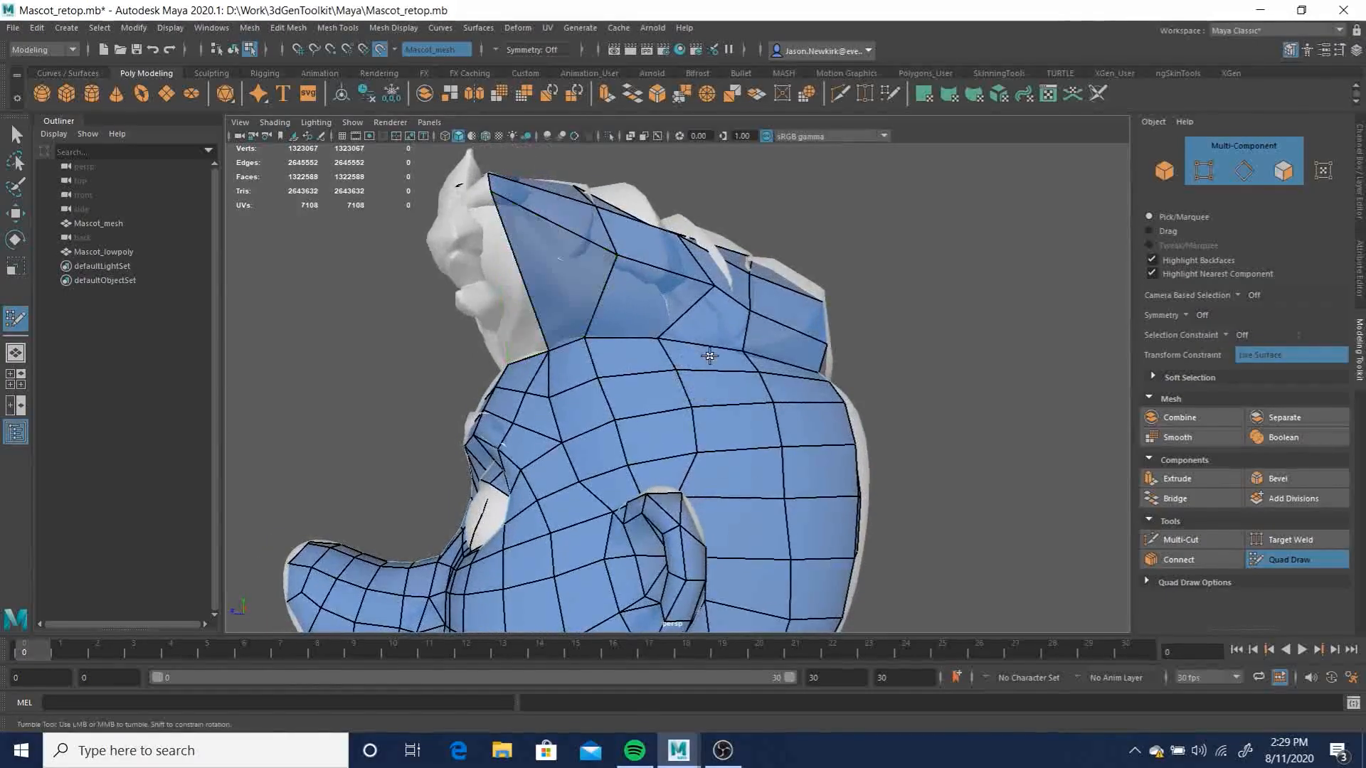
mouse_move(694, 356)
left_mouse_down("alt")
mouse_move(612, 382)
mouse_move(662, 370)
mouse_move(568, 368)
mouse_move(902, 370)
mouse_move(814, 371)
left_mouse_up("alt")
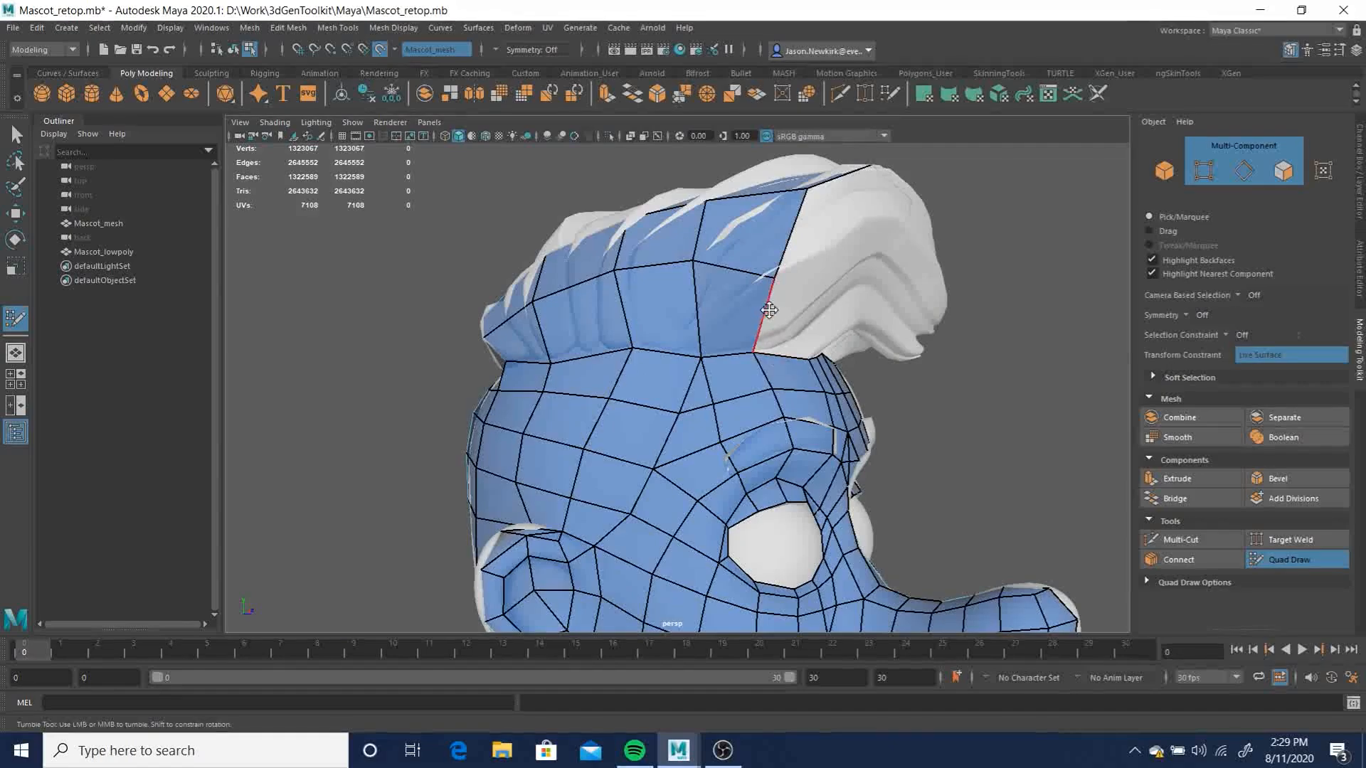
Insert an edge loop through the lowest row of hair quads, just above the hairline
left_click_drag(605, 330, 780, 345, "alt")
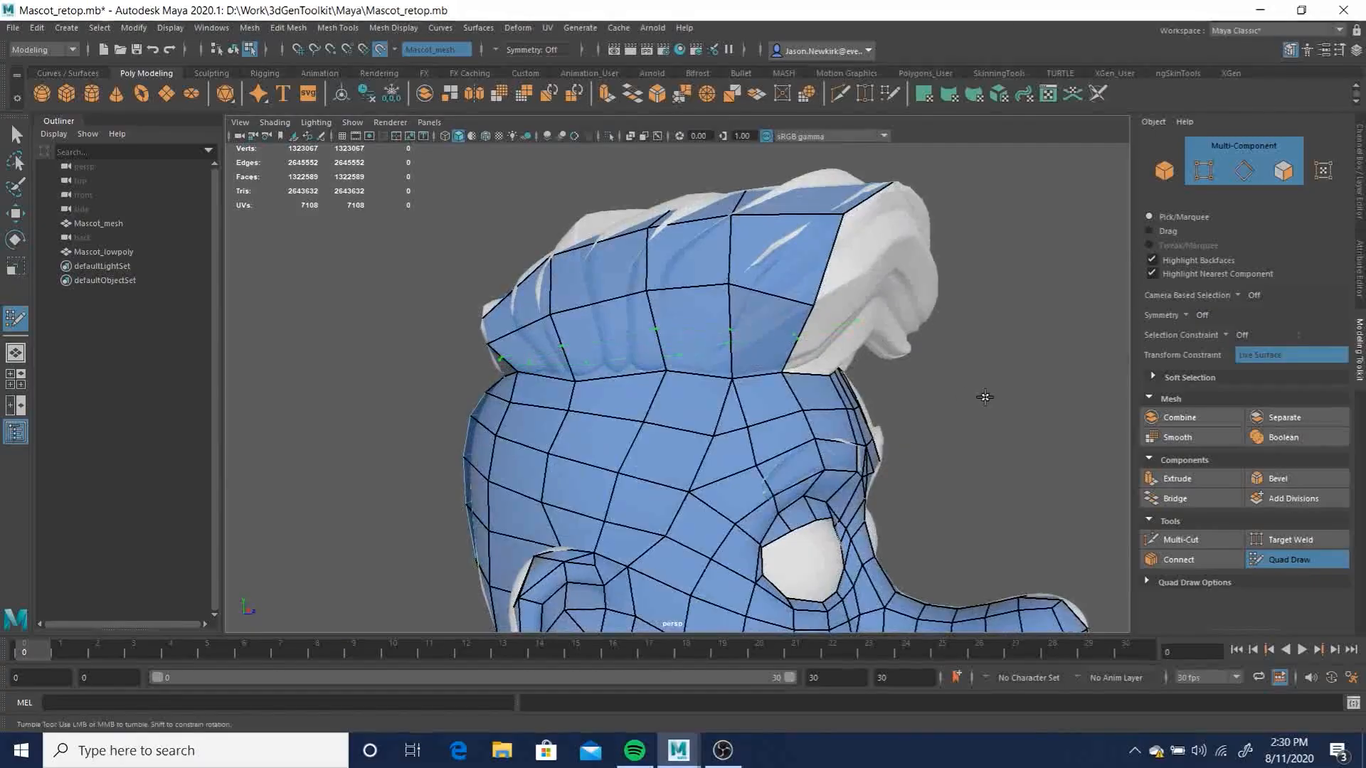
left_click_drag(930, 410, 789, 411, "alt")
left_click_drag(918, 417, 726, 416, "alt")
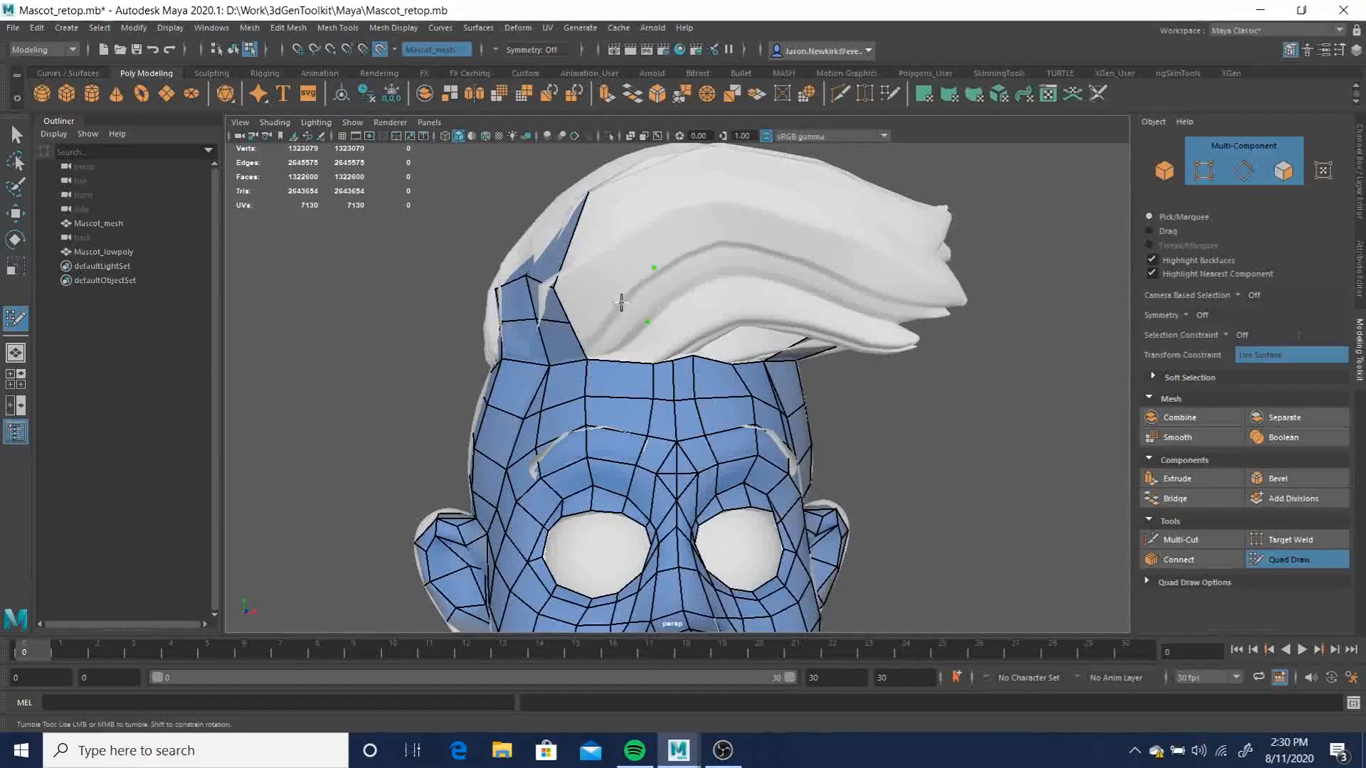
Fill two stacked quads forward along the right front hairline, undoing the misshapen face drawn between them
left_click(619, 347, "shift")
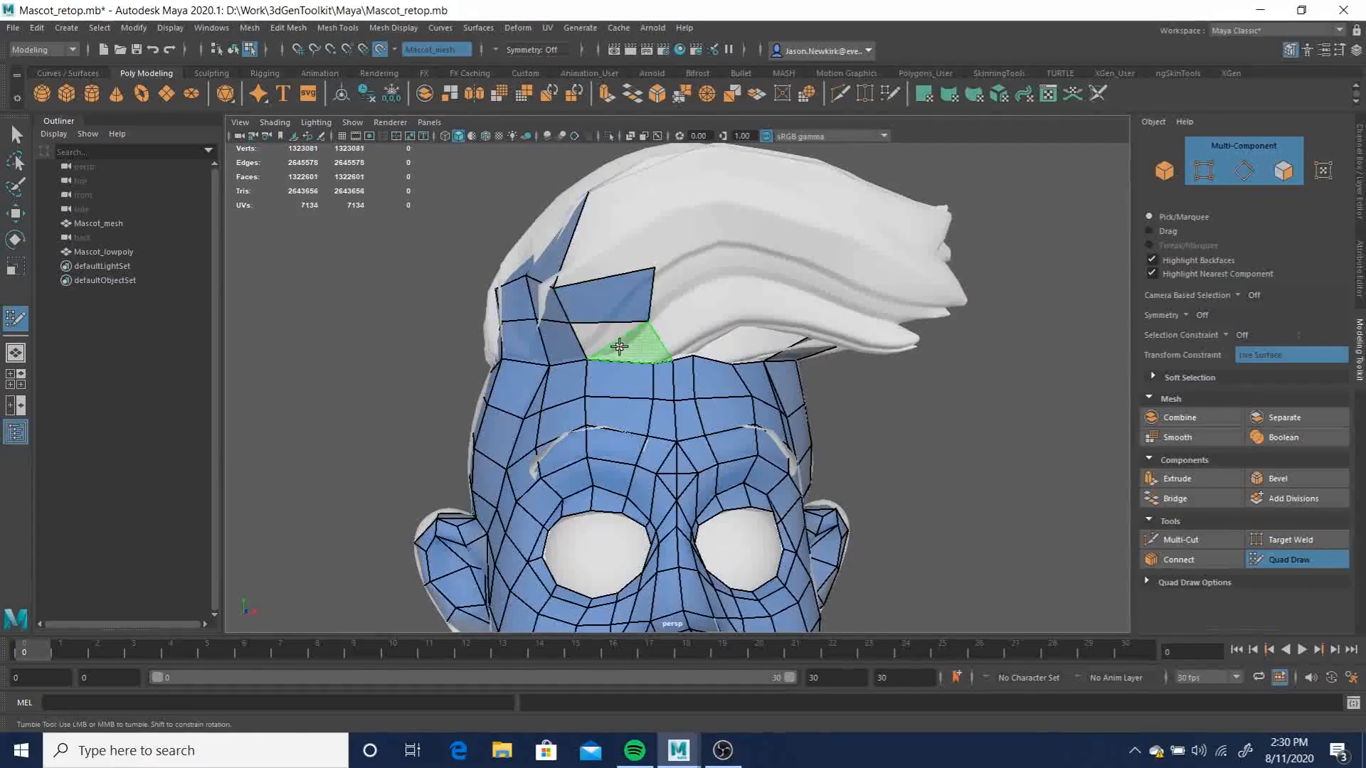
left_click(797, 369, "shift")
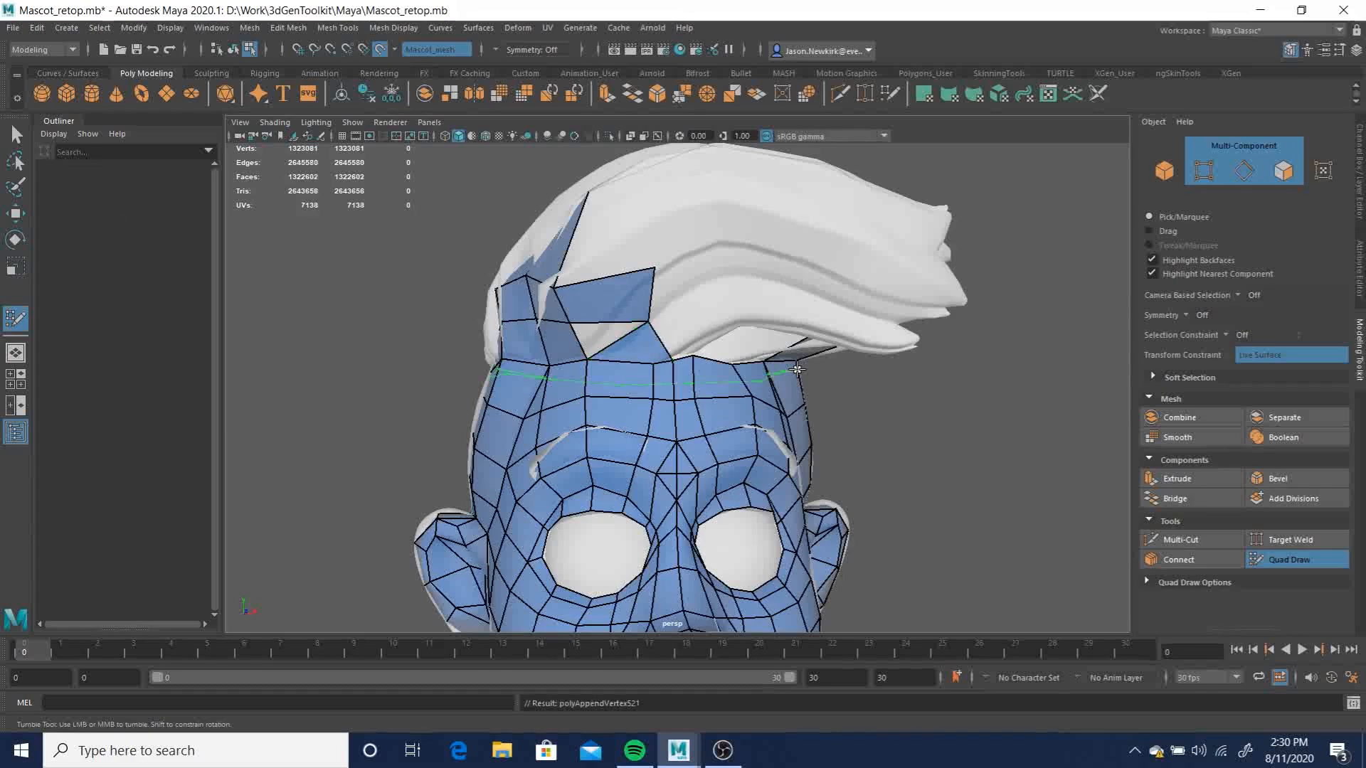
key("ctrl+z")
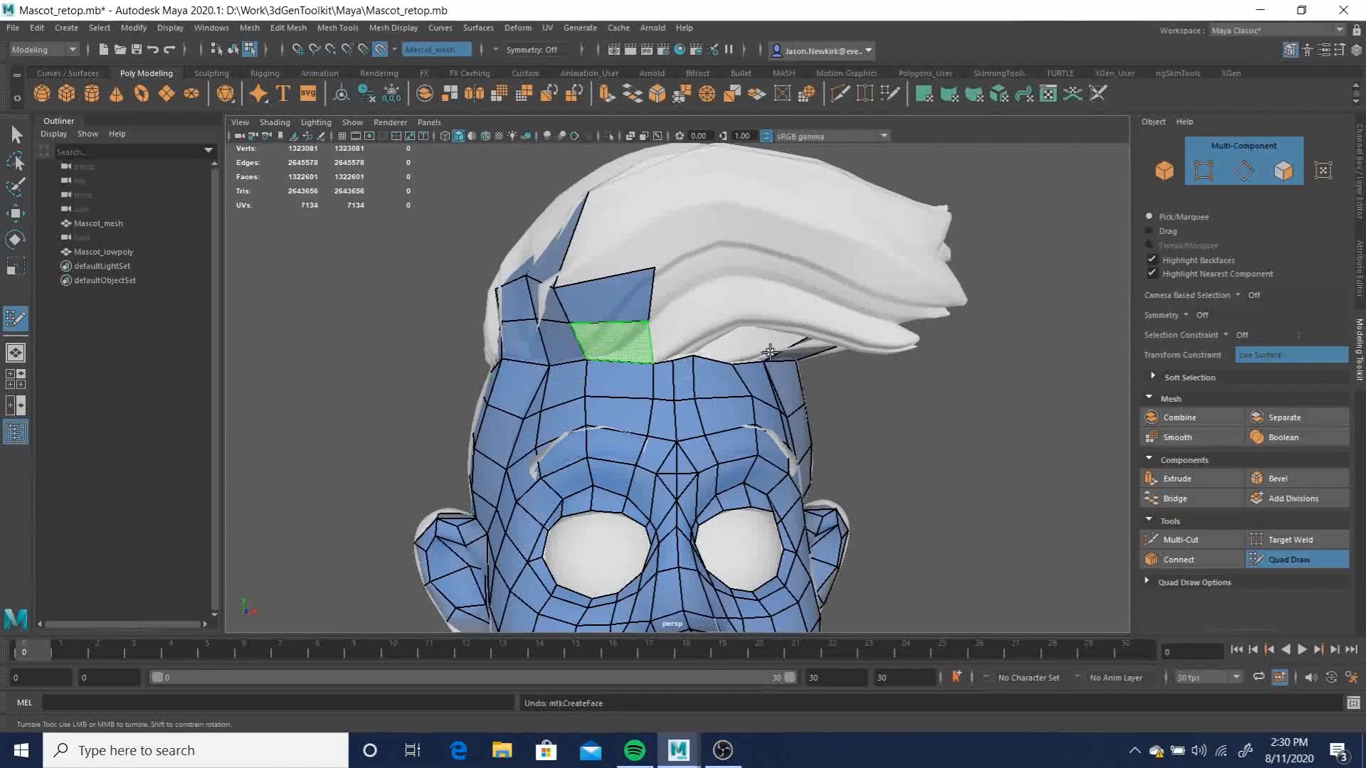
left_click(723, 325, "shift")
left_click_drag(727, 349, 710, 323, "alt")
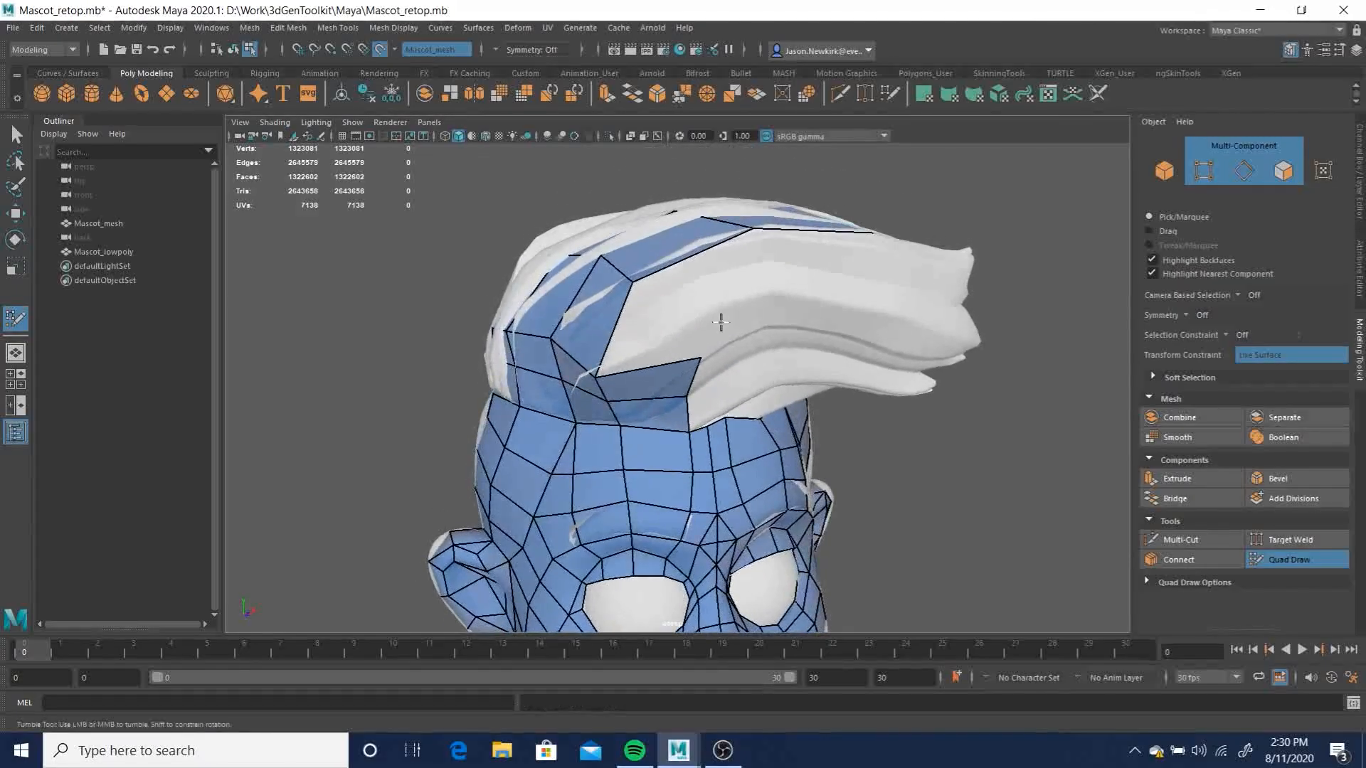
Place a dot above the two stacked front quads, fill the quad there, and adjust its lower vertex
left_click(732, 327)
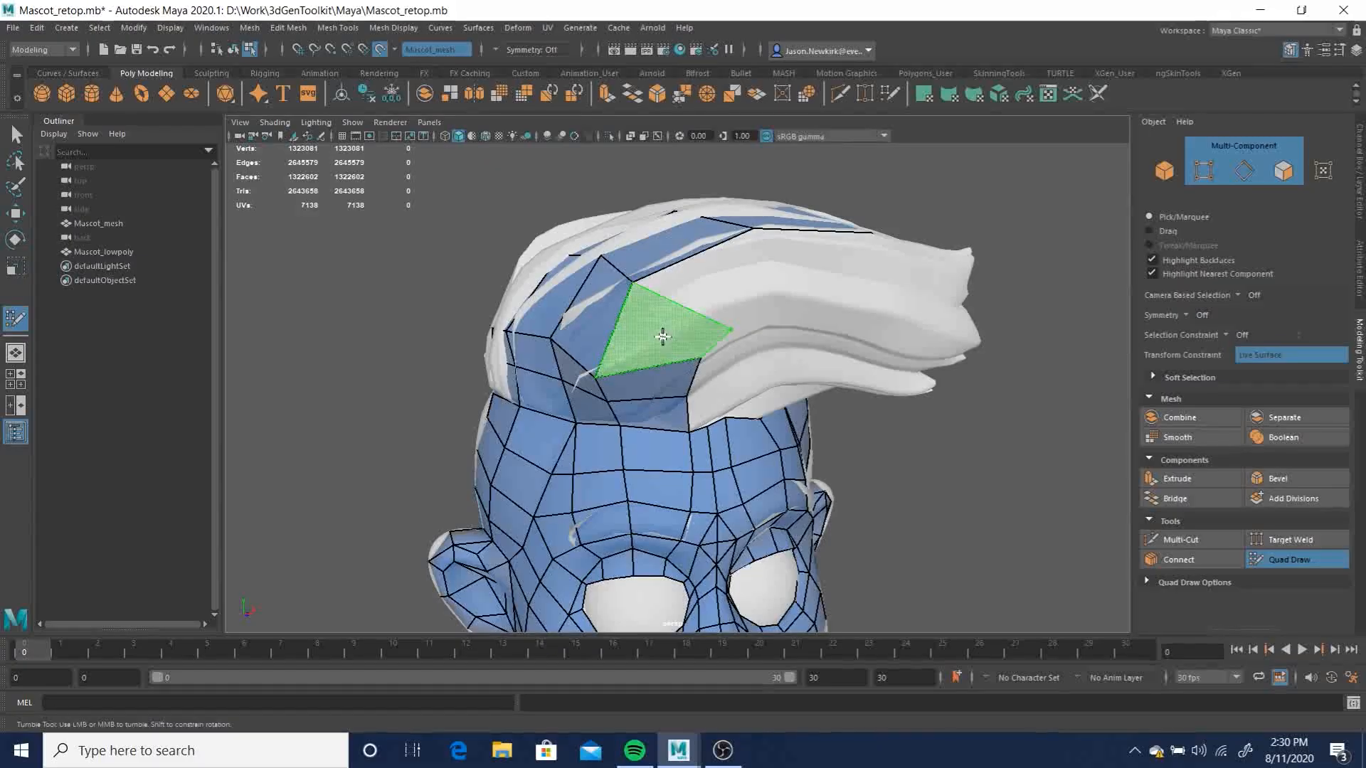
left_click(710, 362, "shift")
left_click_drag(701, 358, 685, 369)
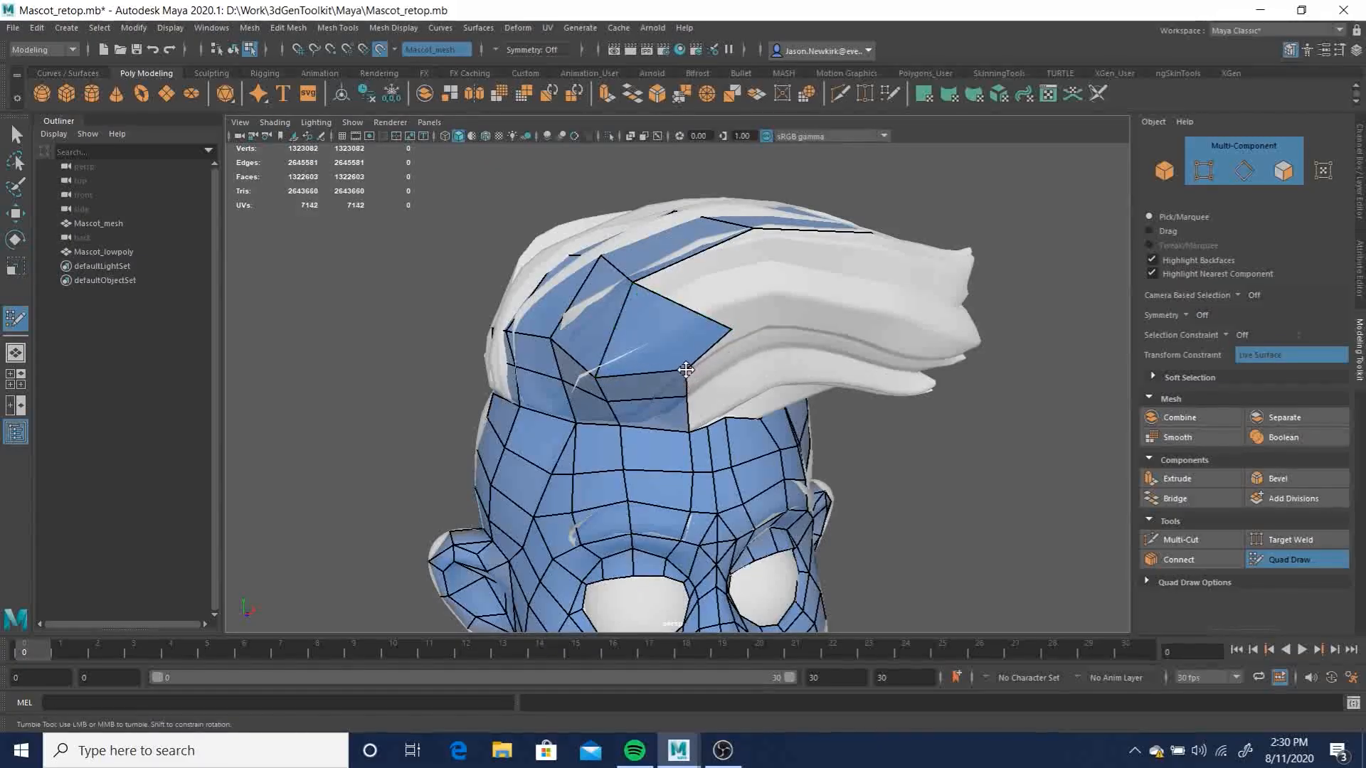
mouse_move(595, 378)
left_mouse_down()
mouse_move(603, 362)
mouse_move(780, 369)
mouse_move(765, 379)
left_mouse_up()
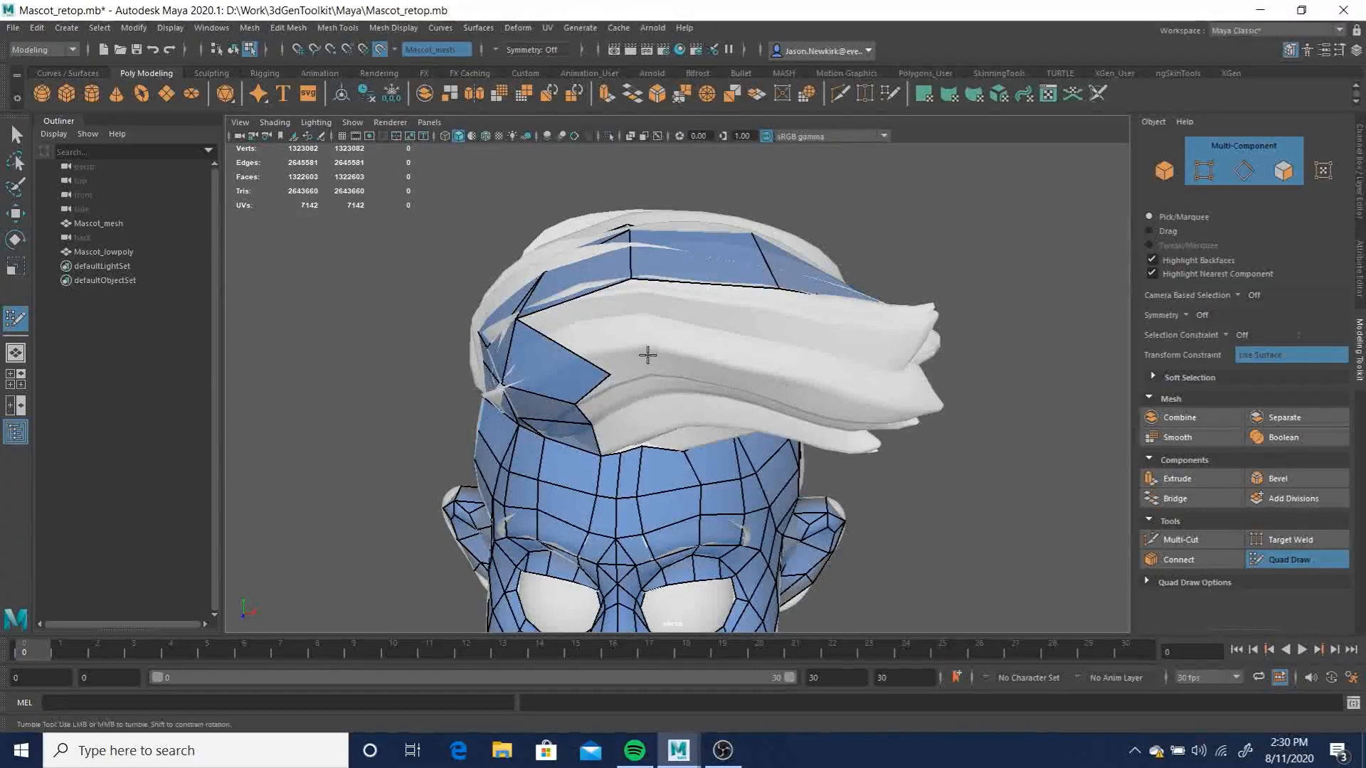
Fill two more quads across the upper front of the hair, forward of the previous row
key("shift")
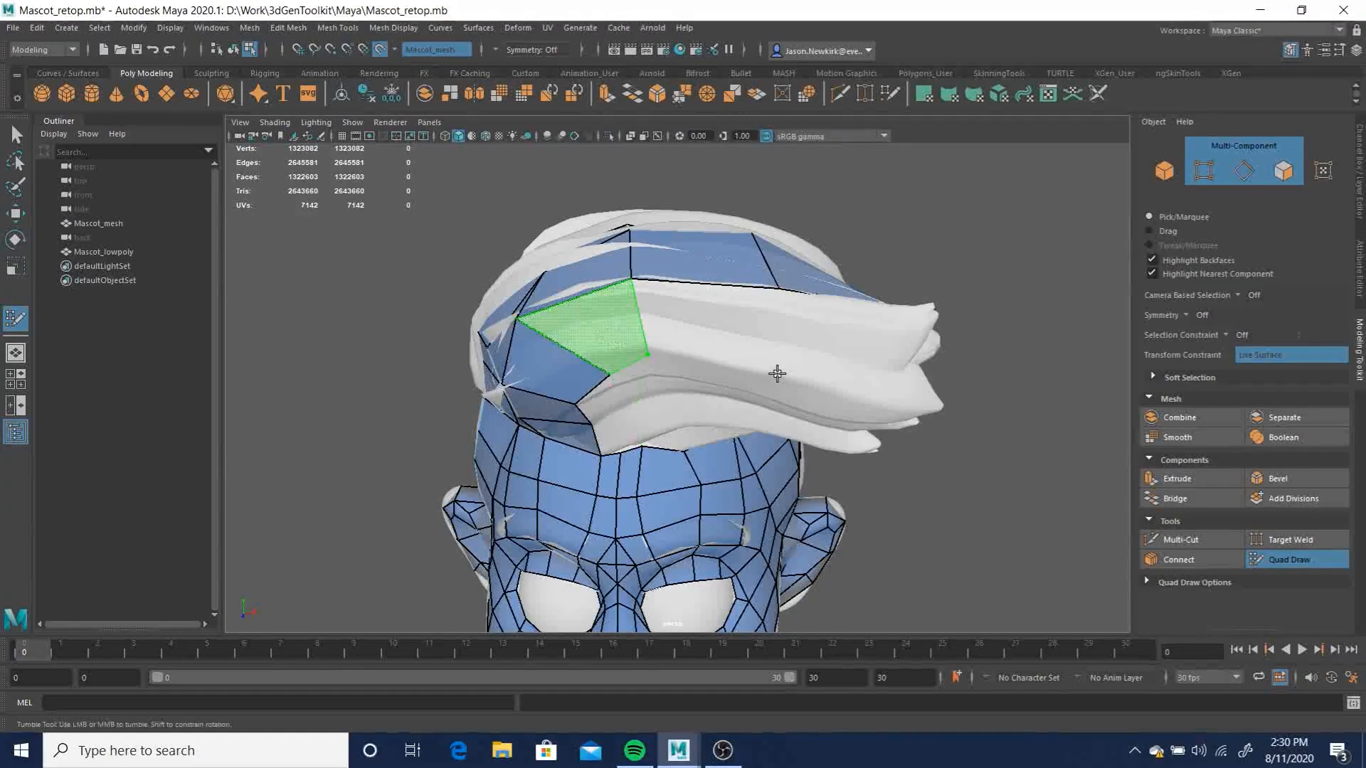
left_click(742, 358, "shift")
key("shift")
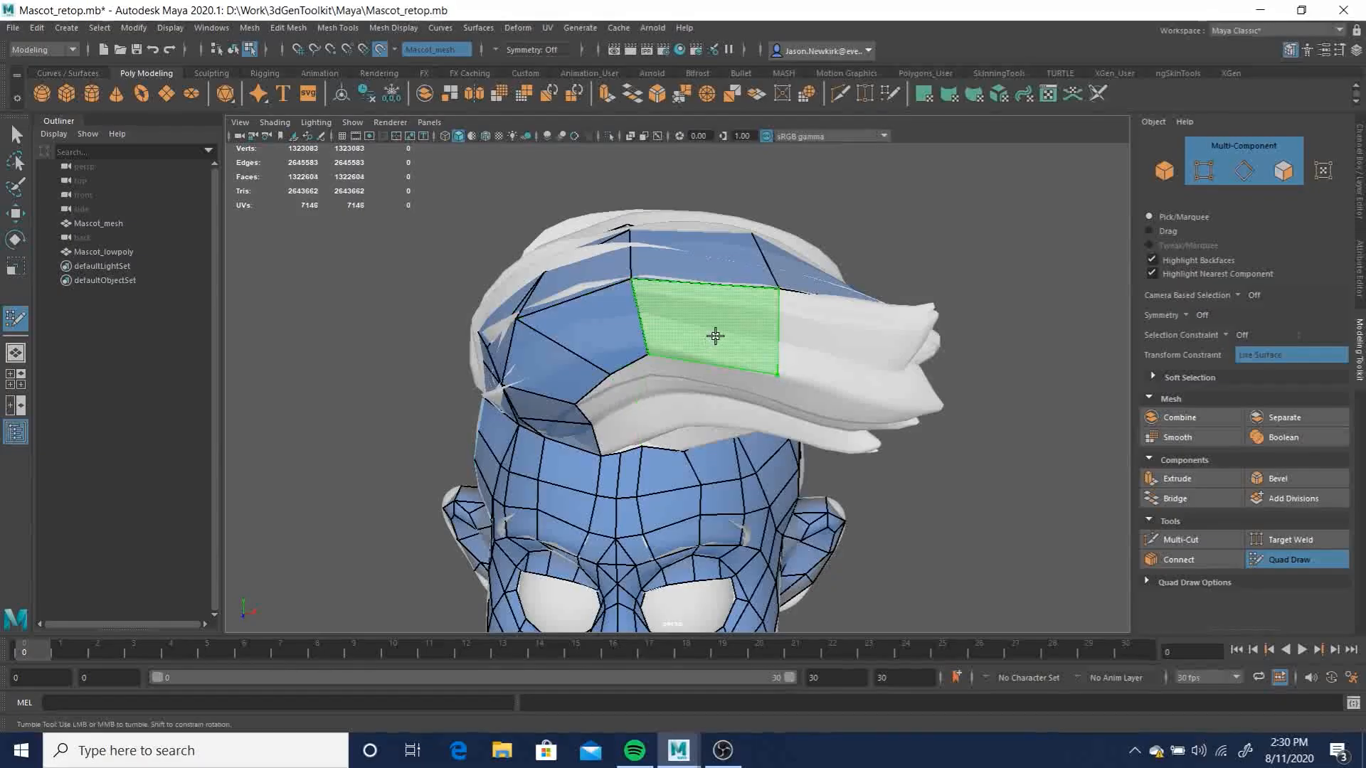
left_click(823, 378, "shift")
Place a dot on the left front of the hair and extend the front row with another quad
left_click_drag(778, 414, 614, 409, "alt")
left_click(682, 482)
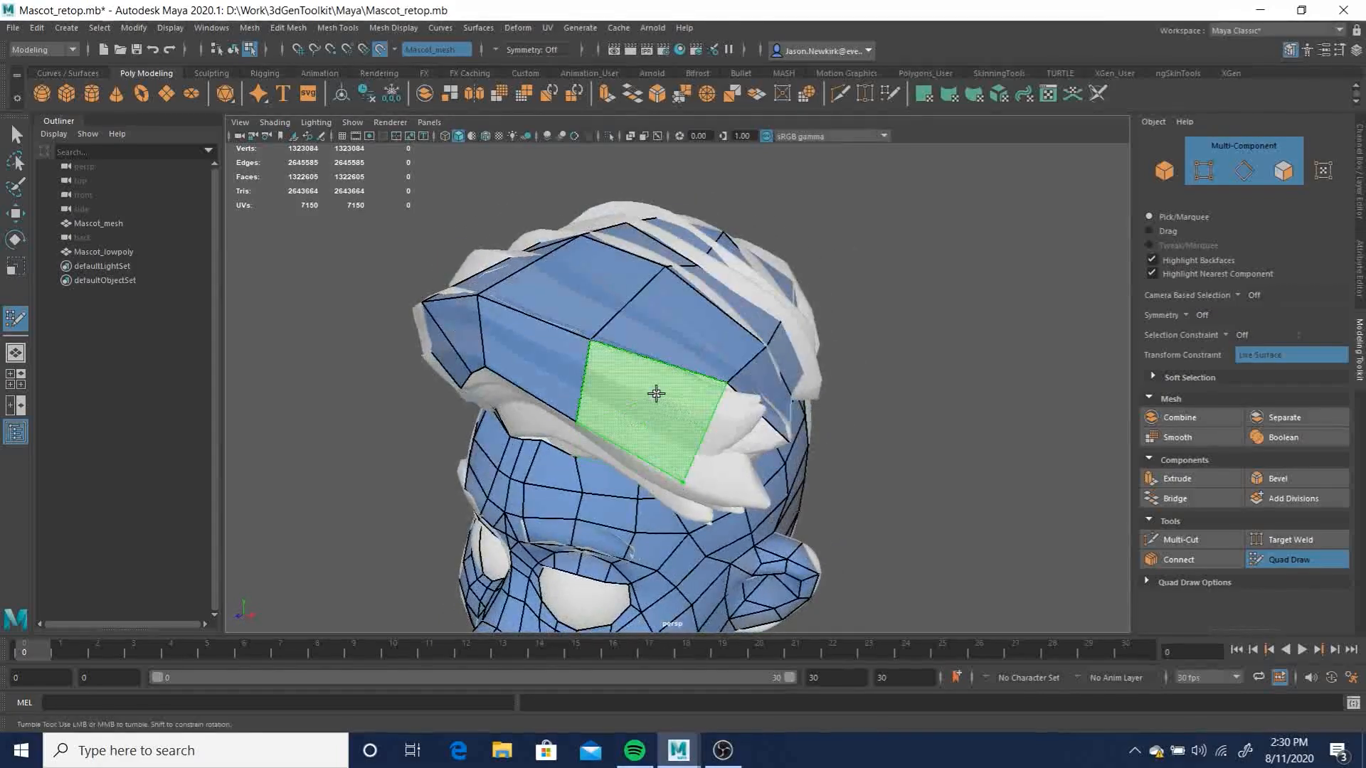
left_click(726, 450, "shift")
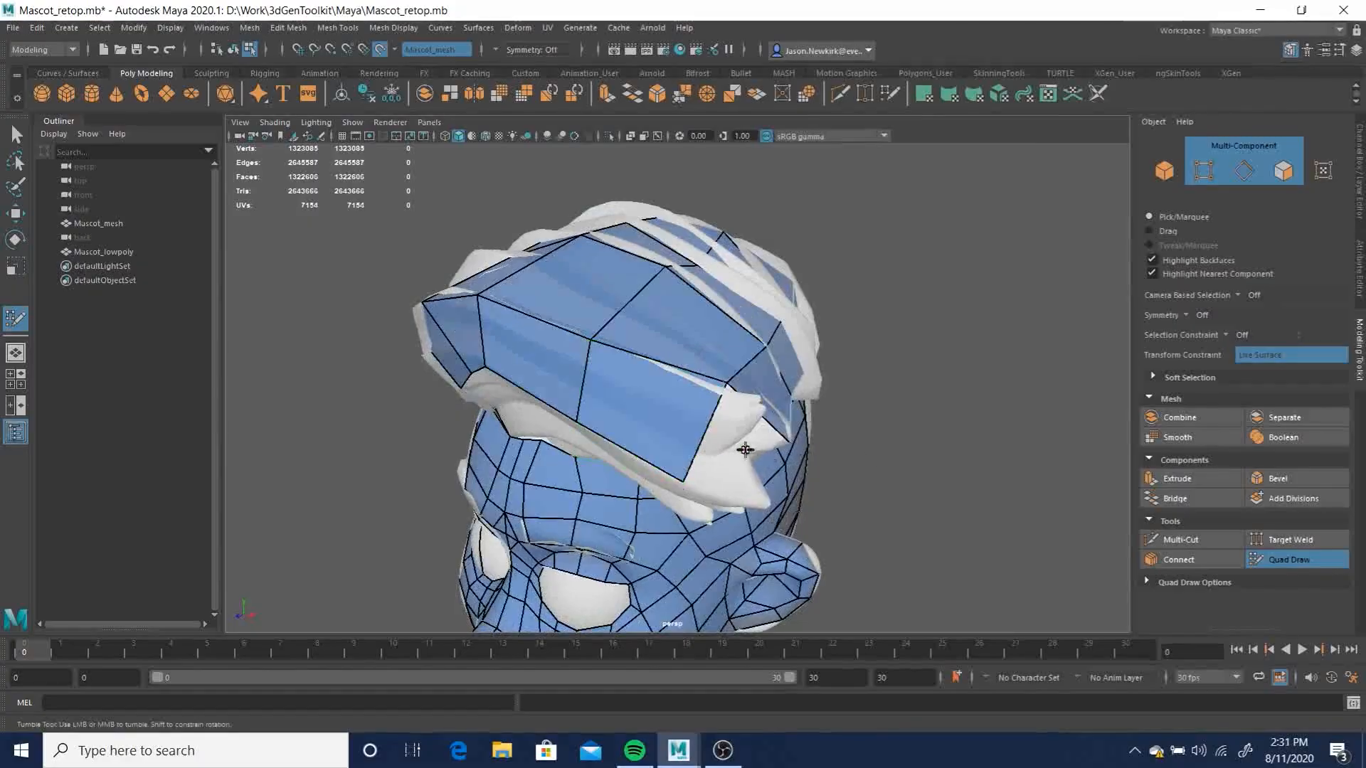
mouse_move(727, 450)
left_mouse_down("alt")
mouse_move(498, 436)
mouse_move(406, 445)
mouse_move(522, 391)
left_mouse_up("alt")
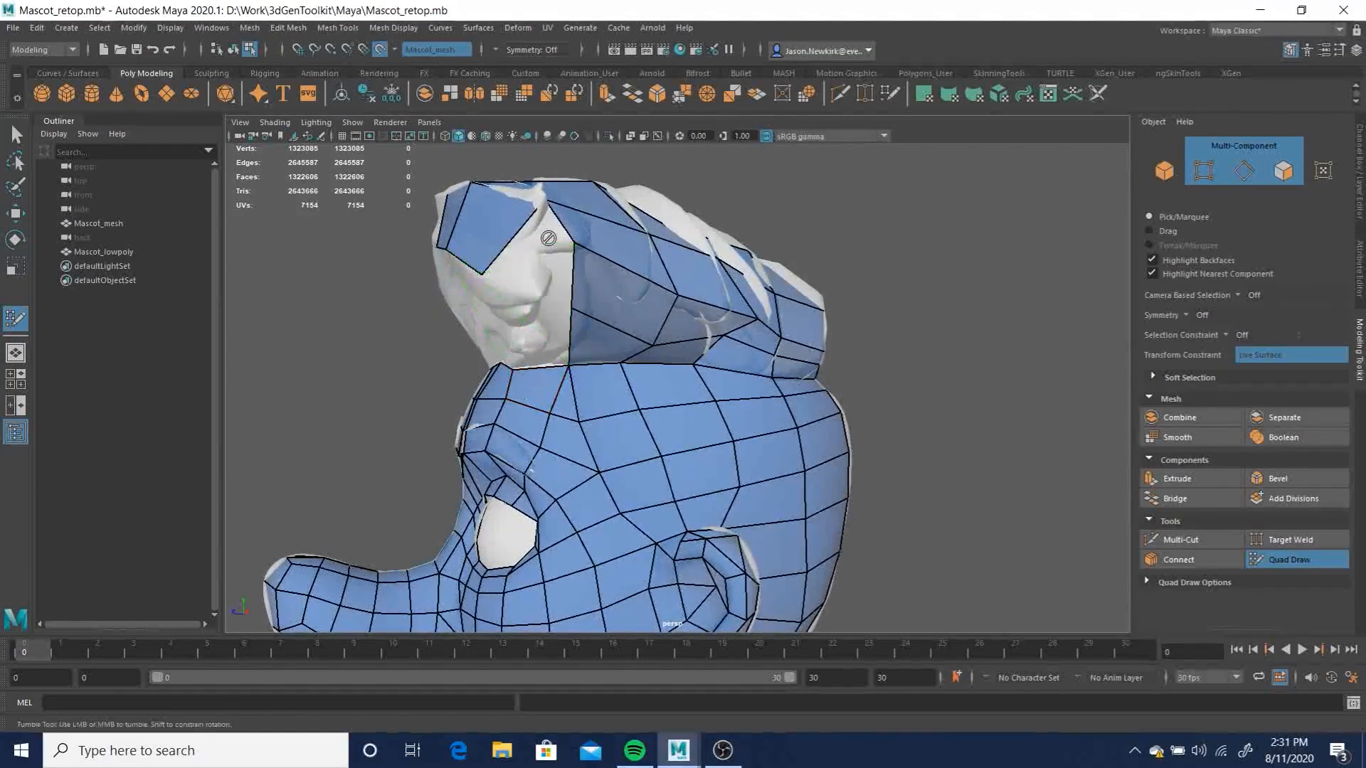
left_click_drag(575, 301, 559, 328, "alt")
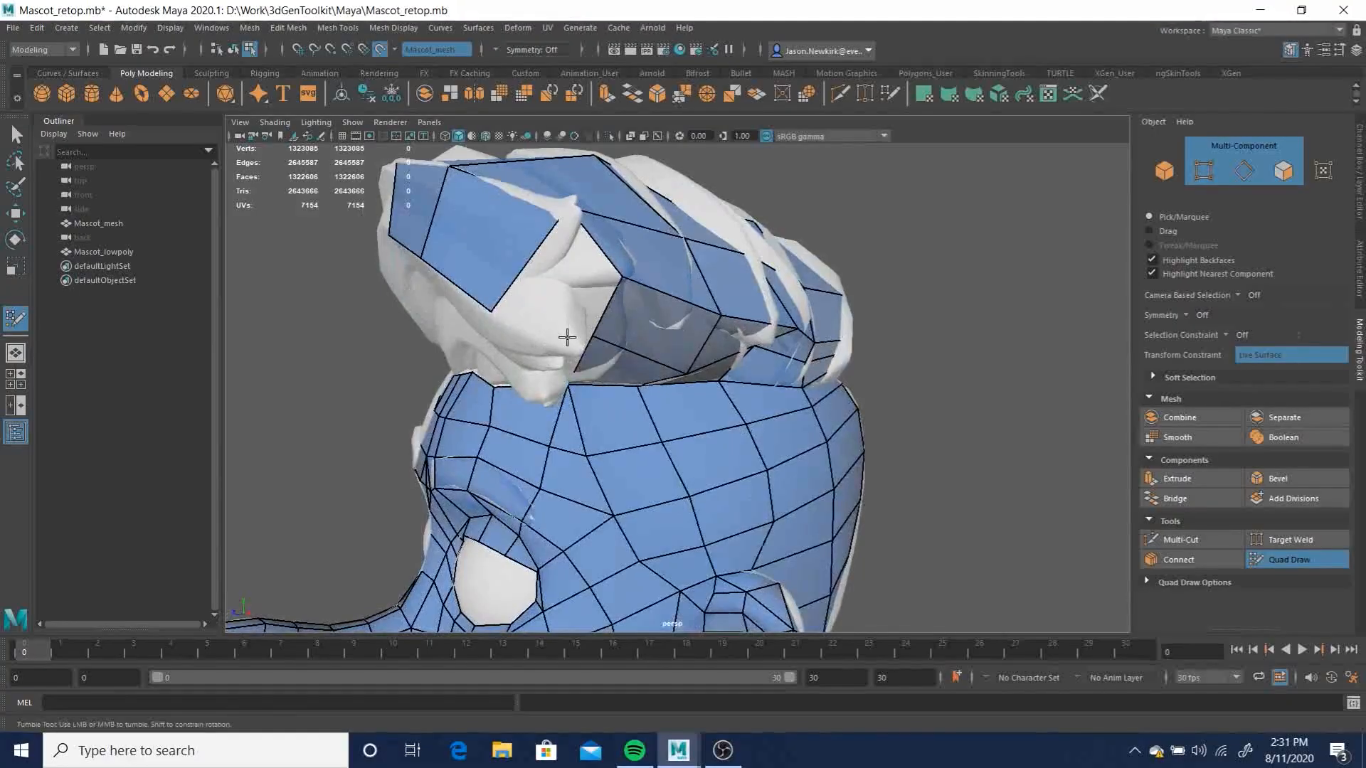
Fill two quads with Quad Draw down the front side of the hair, below the existing front row
left_click_drag(639, 381, 613, 384, "alt")
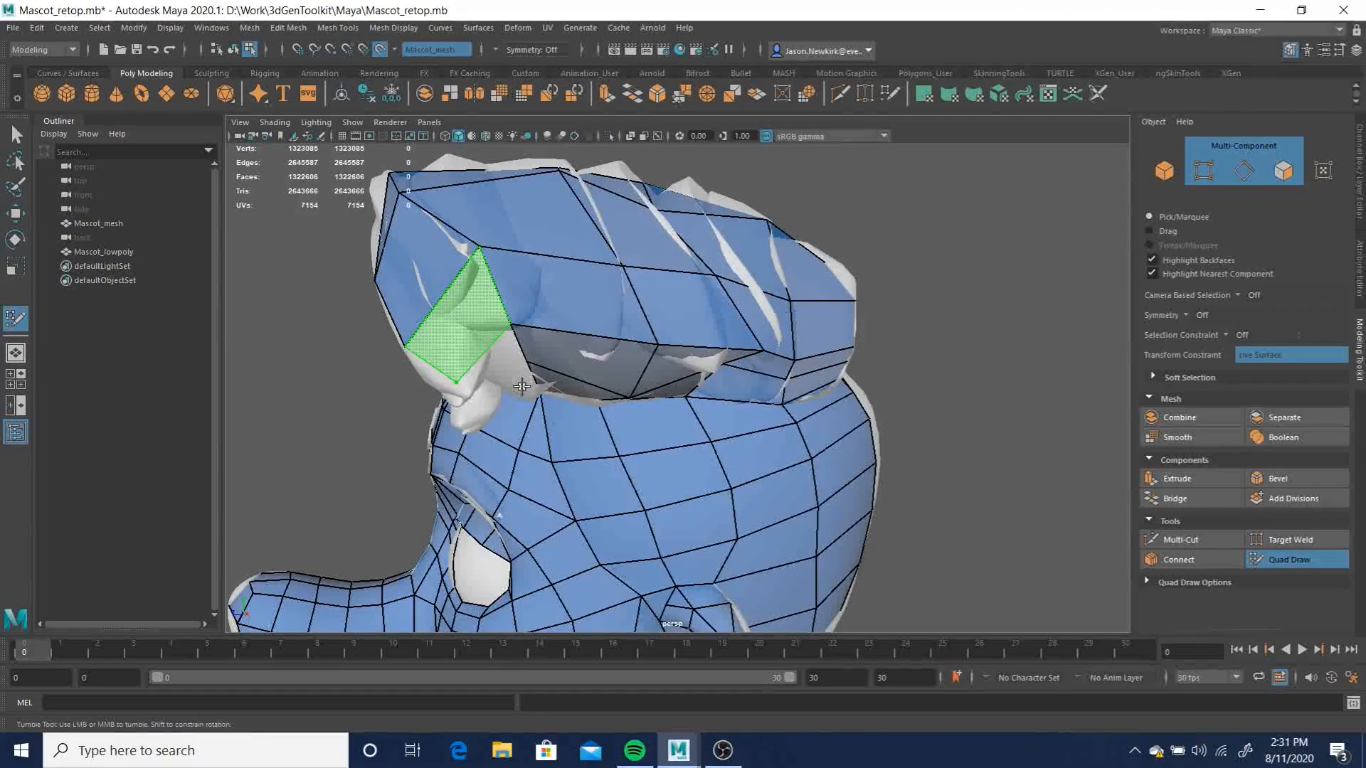
left_click(654, 410, "shift")
left_click_drag(626, 398, 622, 353, "alt")
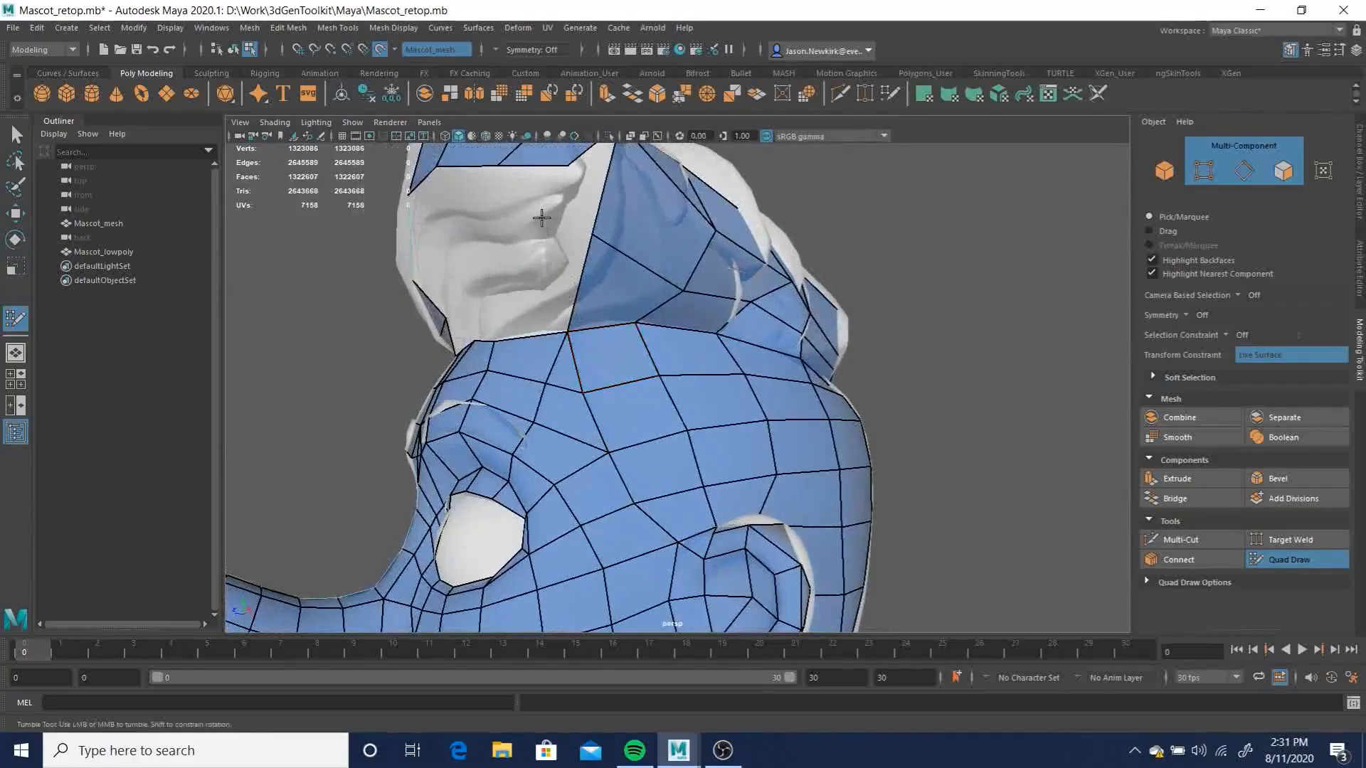
mouse_move(600, 188)
left_mouse_down("alt")
mouse_move(415, 318)
mouse_move(549, 320)
mouse_move(490, 240)
left_mouse_up("alt")
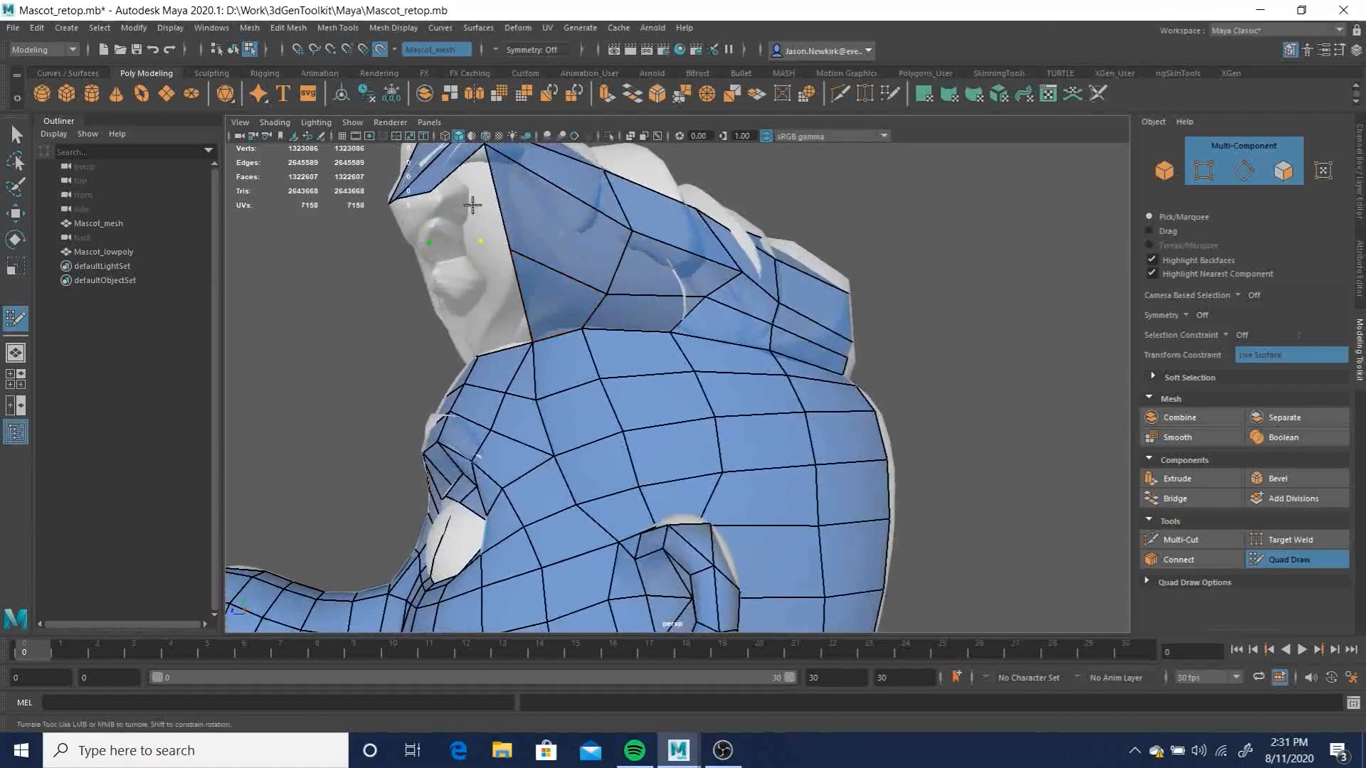
left_click(480, 244, "shift")
Move the lower quad's loose corner vertex toward the neighbouring border vertex of the side faces to close the gap
left_click_drag(482, 243, 506, 249)
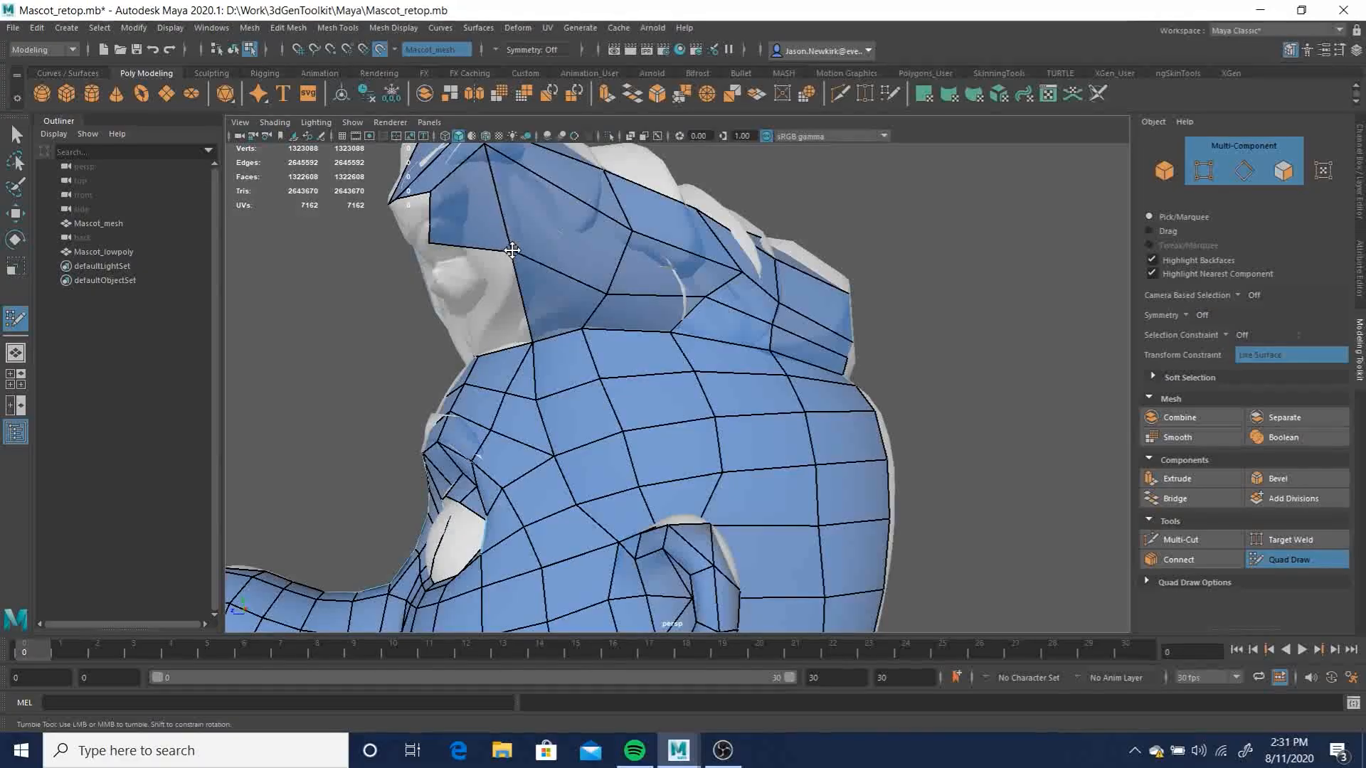
left_click_drag(485, 294, 711, 303, "alt")
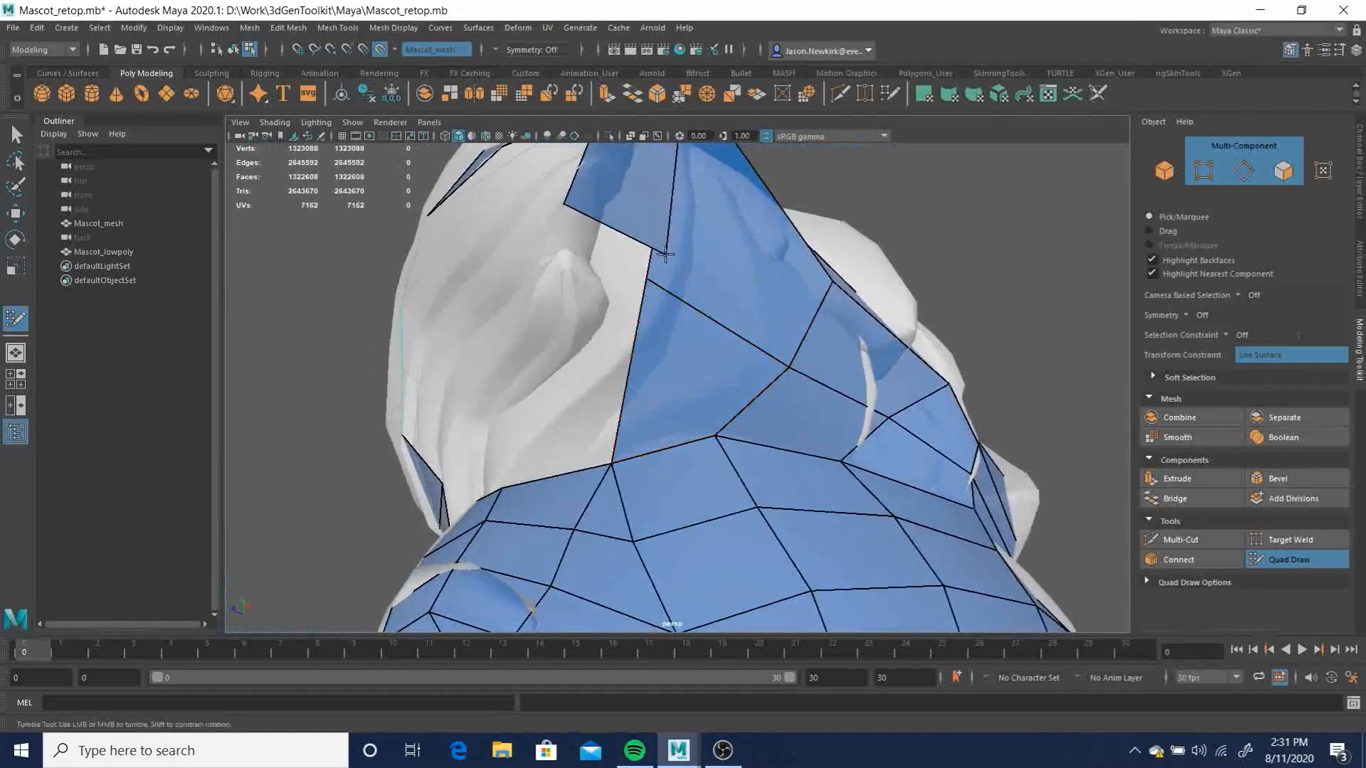
left_click_drag(625, 248, 567, 269, "alt")
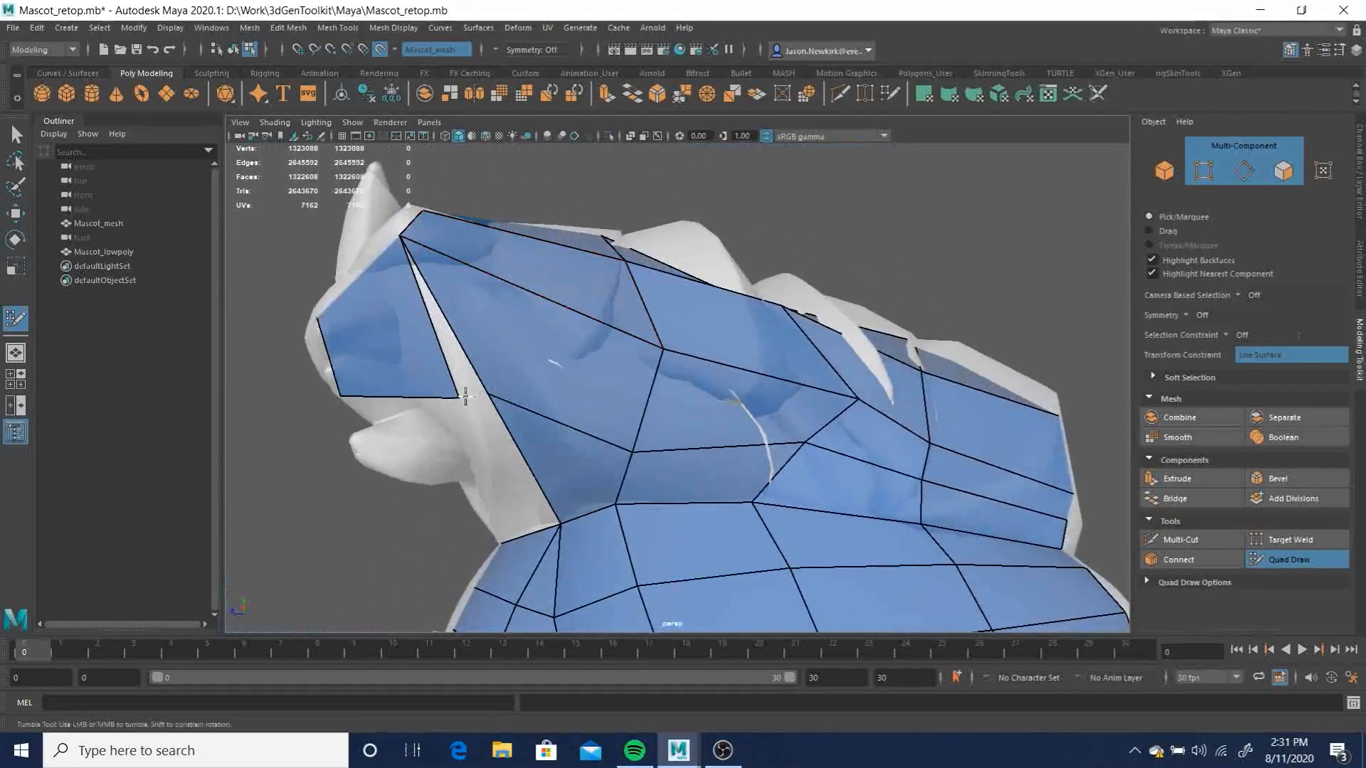
left_click_drag(595, 400, 681, 385, "alt")
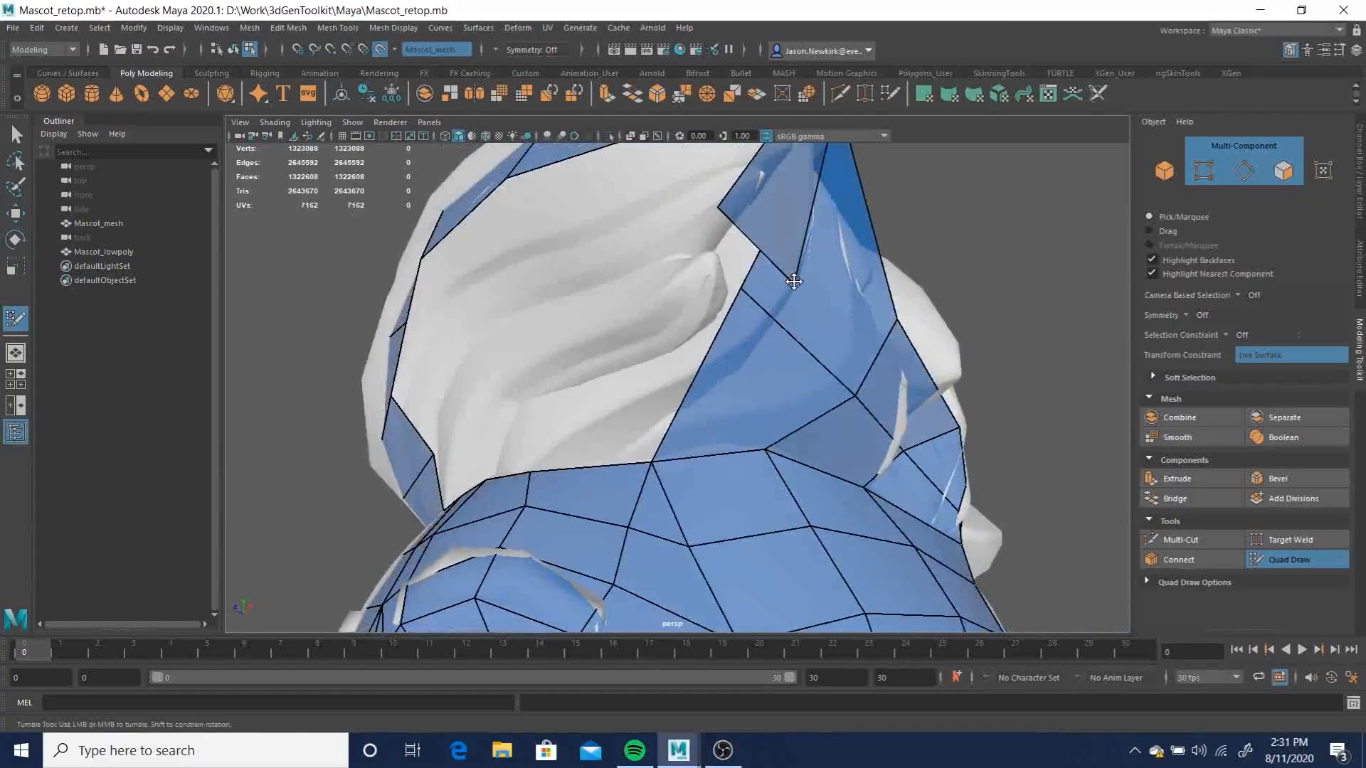
mouse_move(740, 281)
left_mouse_down("alt")
mouse_move(759, 309)
mouse_move(512, 372)
mouse_move(615, 366)
left_mouse_up("alt")
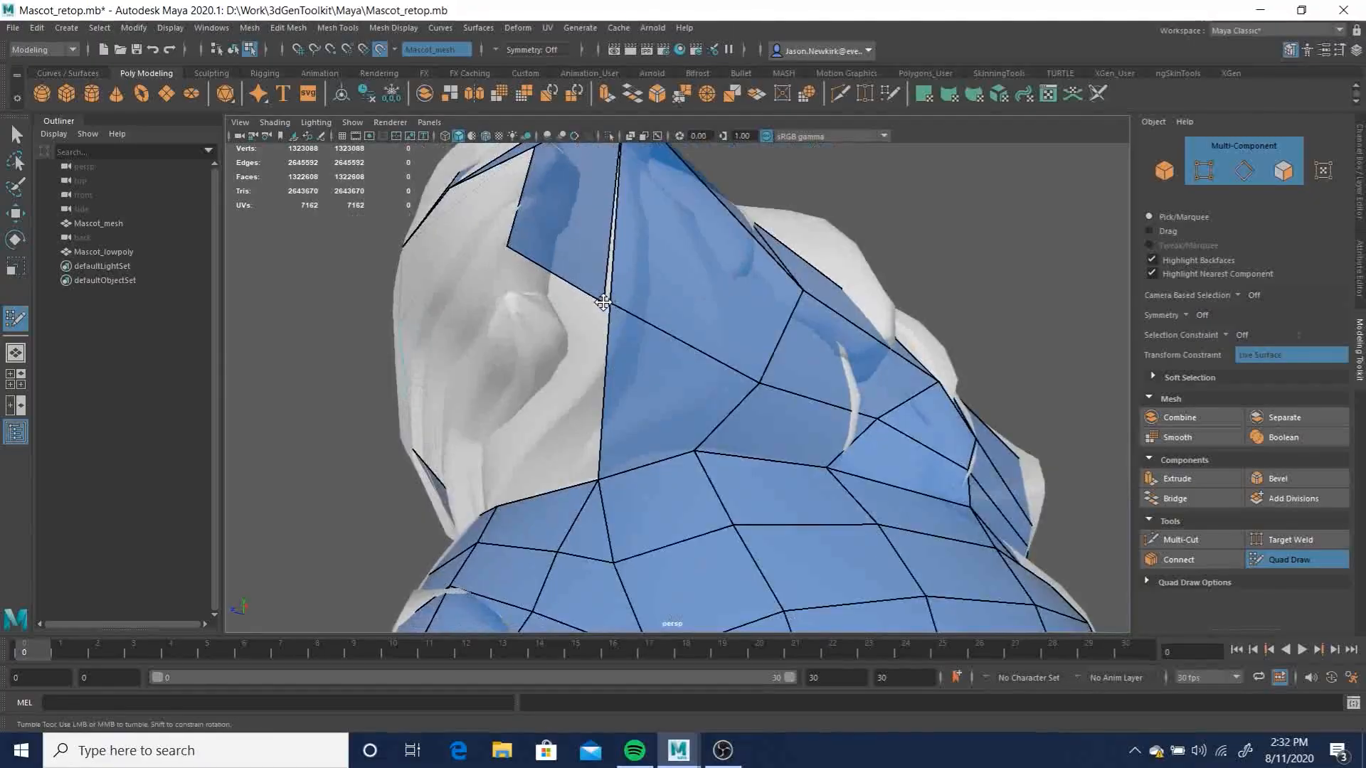
left_click_drag(603, 305, 756, 293, "alt")
right_click_drag(756, 292, 934, 500, "alt")
left_click_drag(854, 395, 859, 314, "alt")
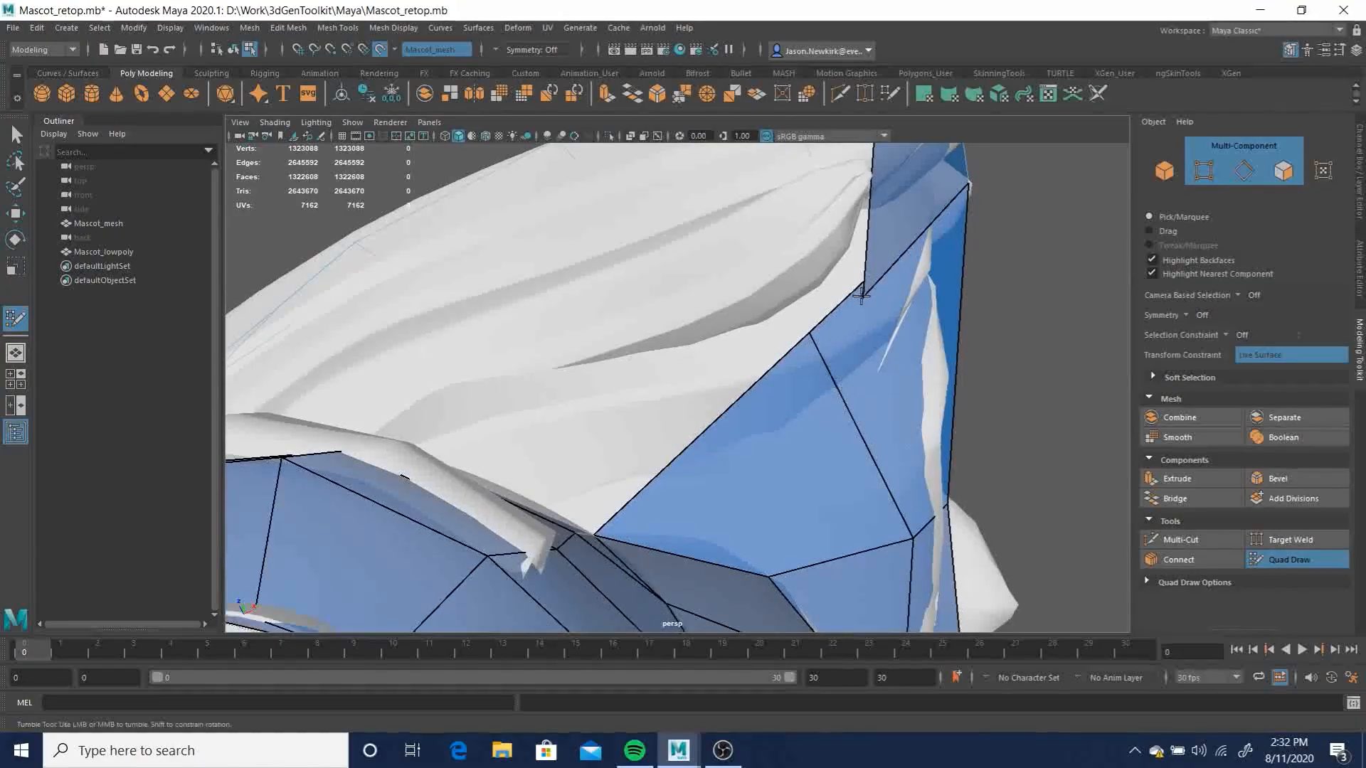
mouse_move(863, 293)
left_mouse_down()
mouse_move(789, 320)
mouse_move(833, 393)
mouse_move(677, 512)
mouse_move(683, 406)
mouse_move(753, 296)
mouse_move(785, 291)
mouse_move(652, 427)
mouse_move(629, 403)
left_mouse_up()
Place dots above the front hairline and fill a quad between them and the hairline edge
scroll(640, 509, "up", 4)
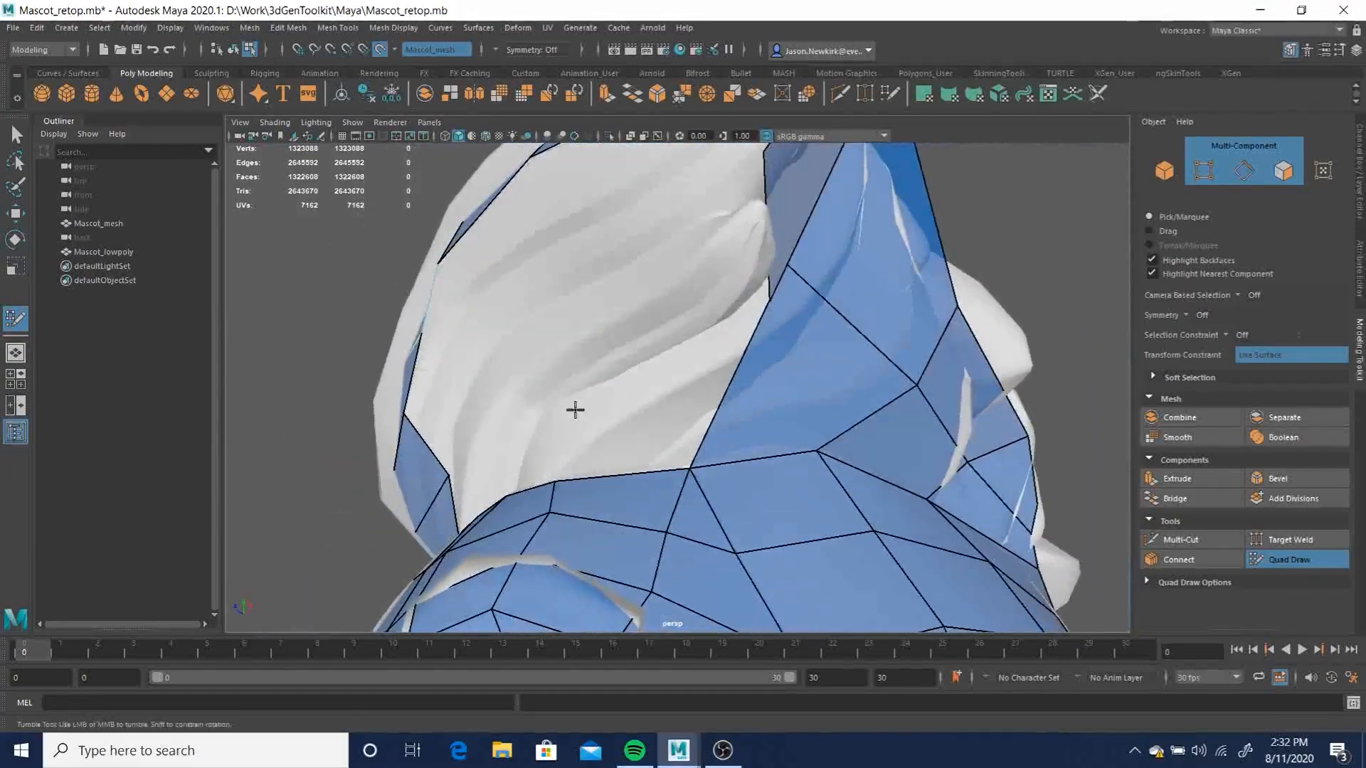
left_click(607, 383)
mouse_move(704, 476)
left_mouse_down("alt")
mouse_move(732, 479)
mouse_move(700, 428)
left_mouse_up("alt")
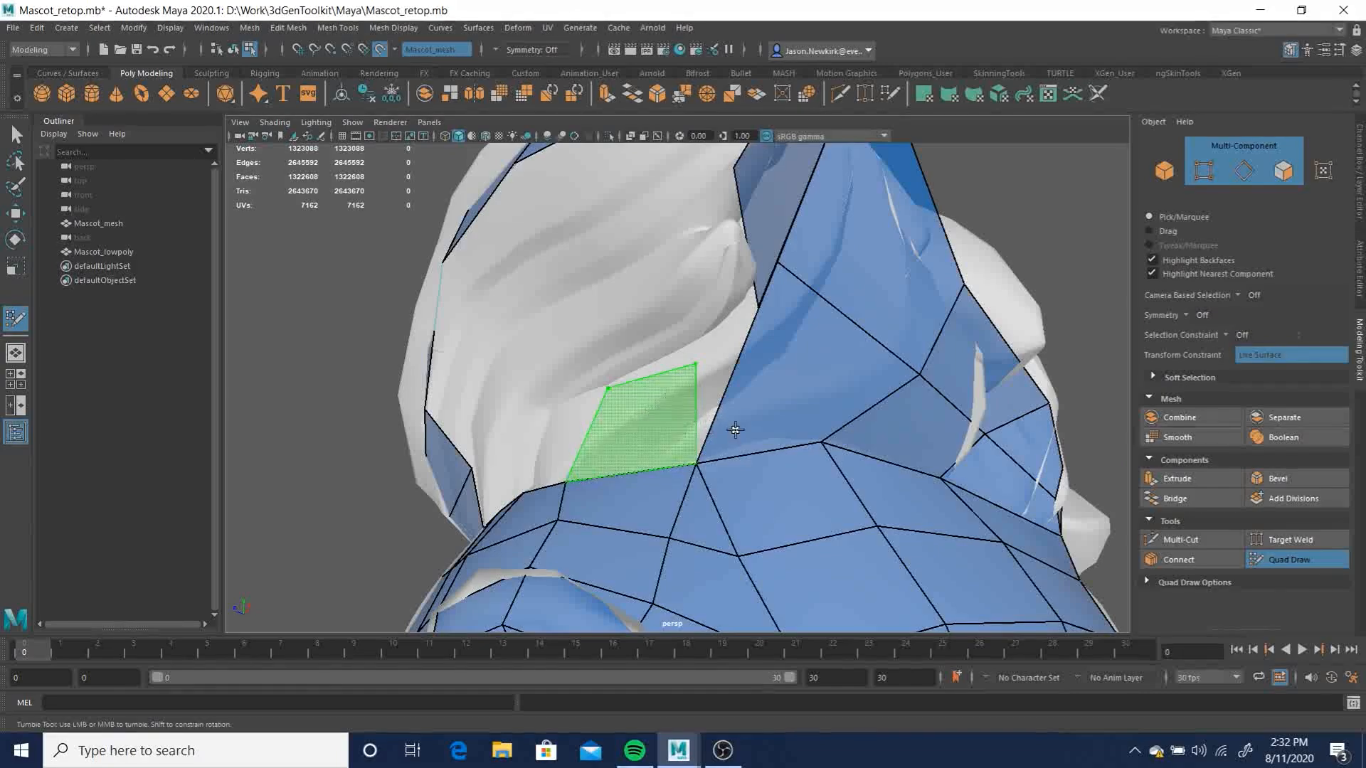
left_click(763, 420, "shift")
mouse_move(789, 451)
left_mouse_down("alt")
mouse_move(727, 435)
mouse_move(698, 363)
mouse_move(711, 315)
mouse_move(717, 326)
left_mouse_up("alt")
mouse_move(766, 363)
left_mouse_down("alt")
mouse_move(775, 372)
mouse_move(672, 354)
mouse_move(679, 310)
mouse_move(678, 327)
mouse_move(754, 330)
mouse_move(723, 320)
mouse_move(722, 334)
left_mouse_up("alt")
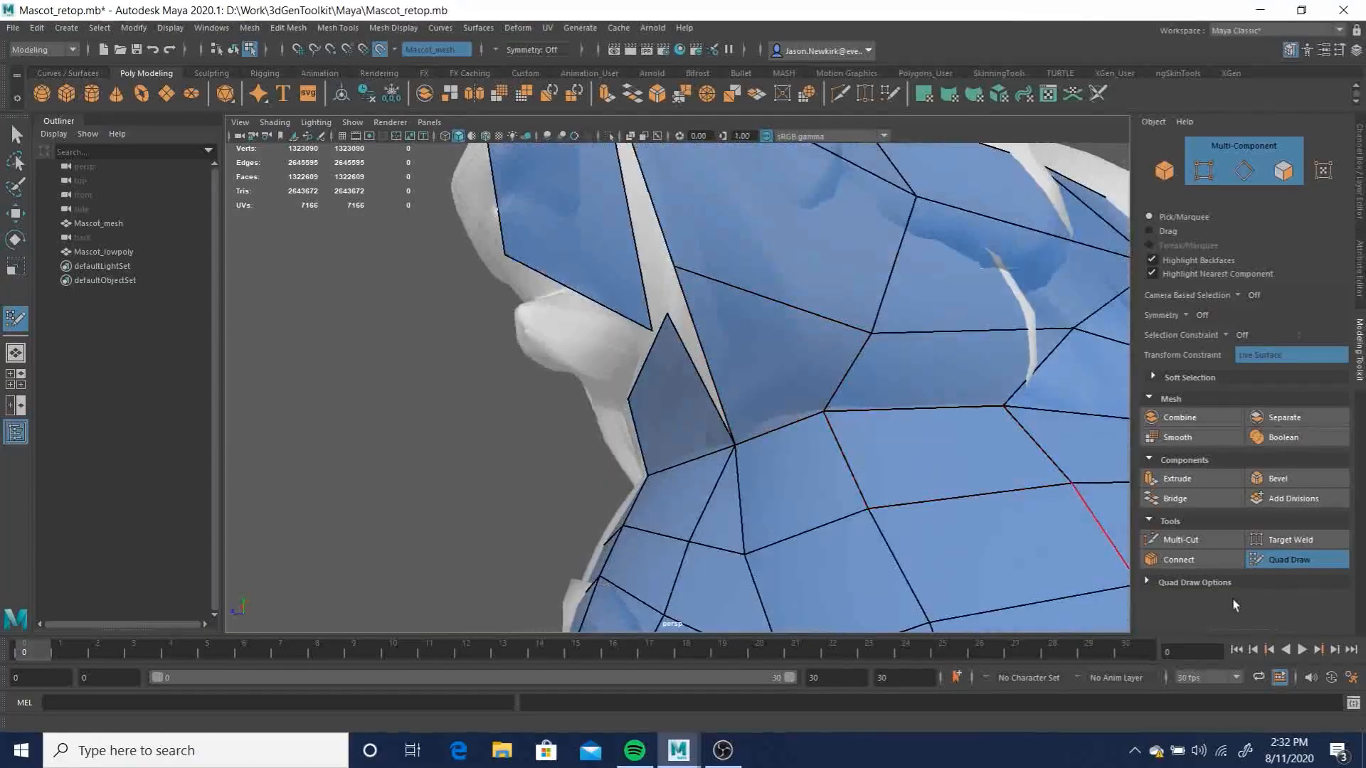
Switch to Target Weld, take Mascot_mesh off as the live surface, and hide it
left_click(1307, 543)
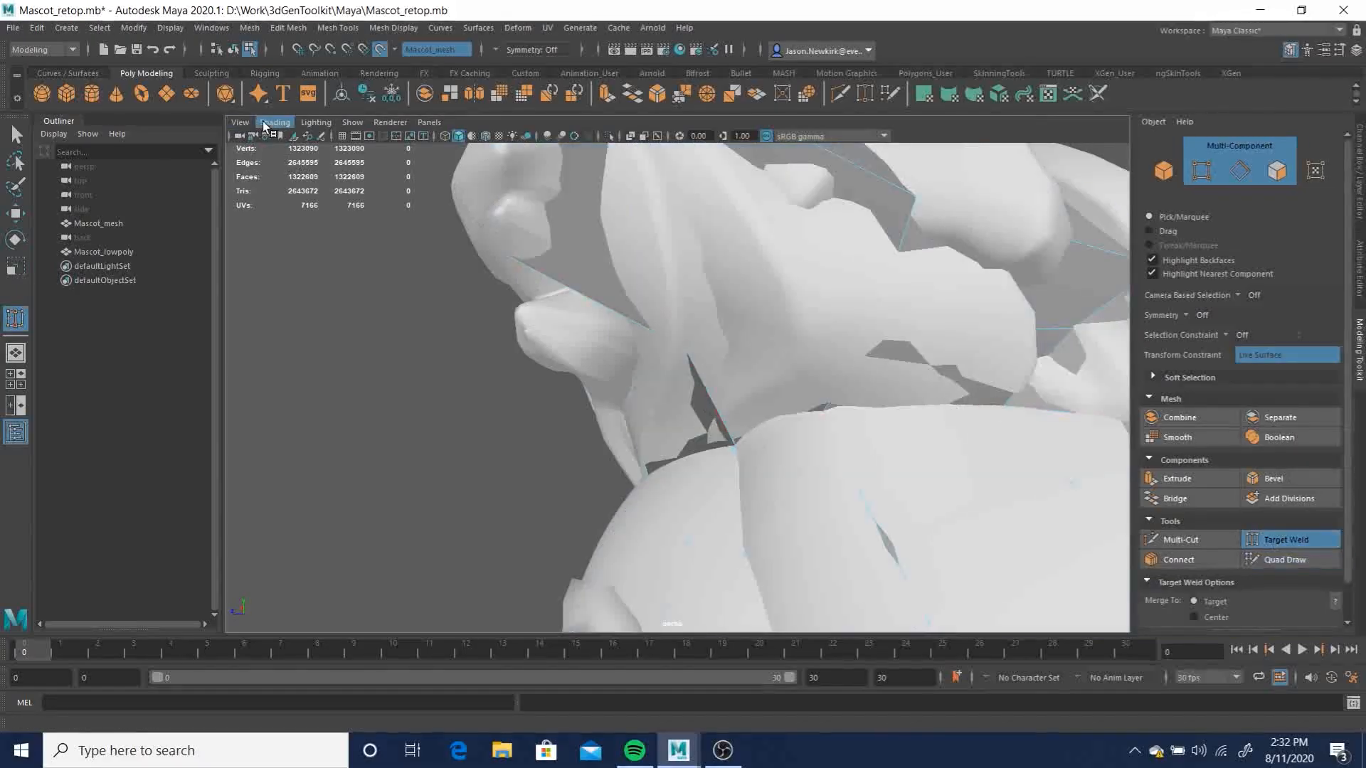
left_click(99, 223)
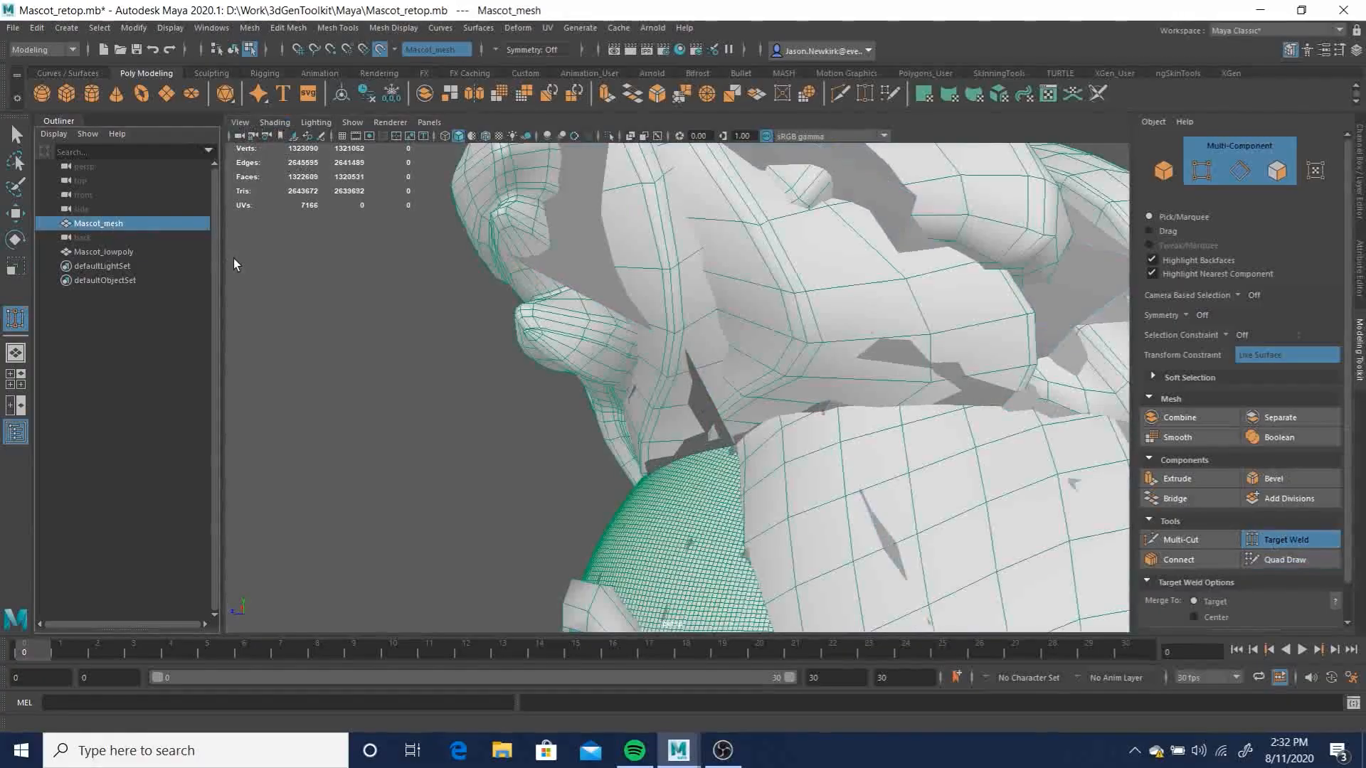
key("shift+h")
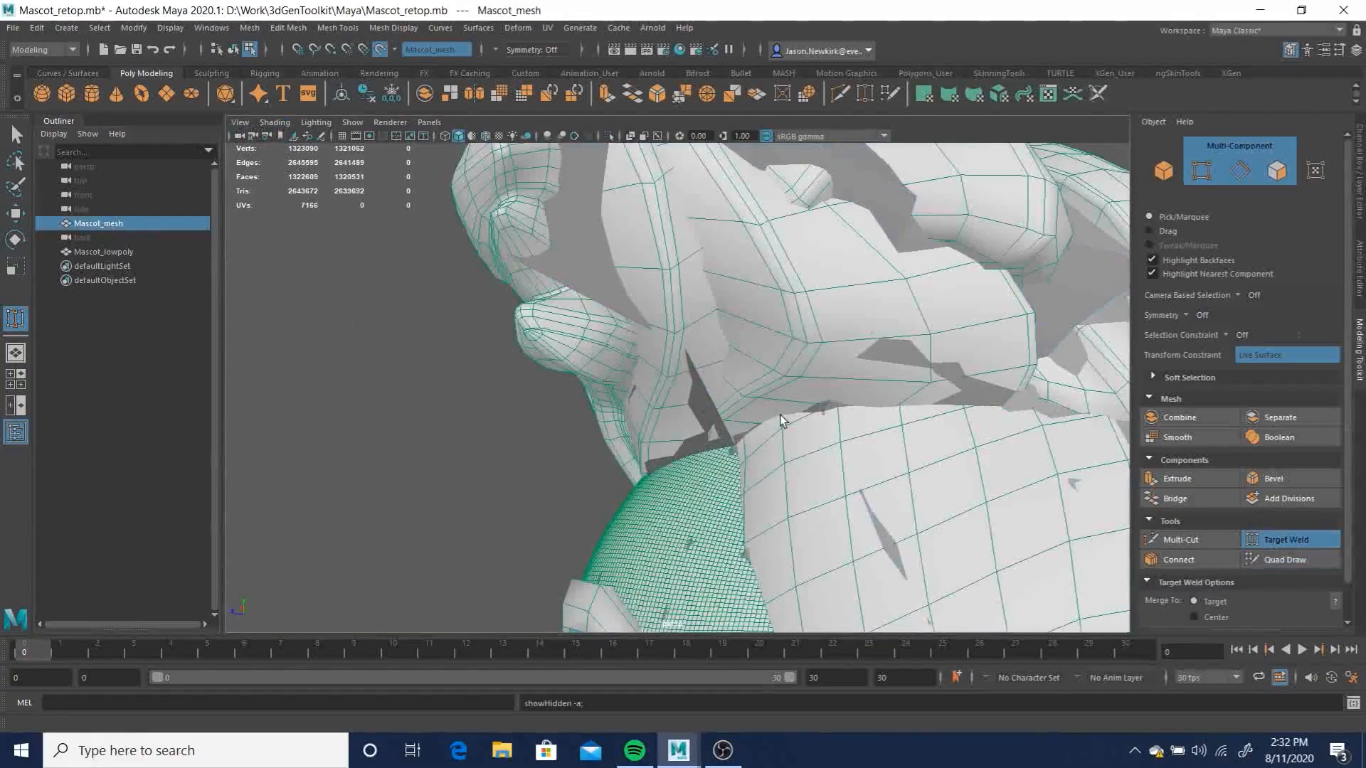
left_click(380, 49)
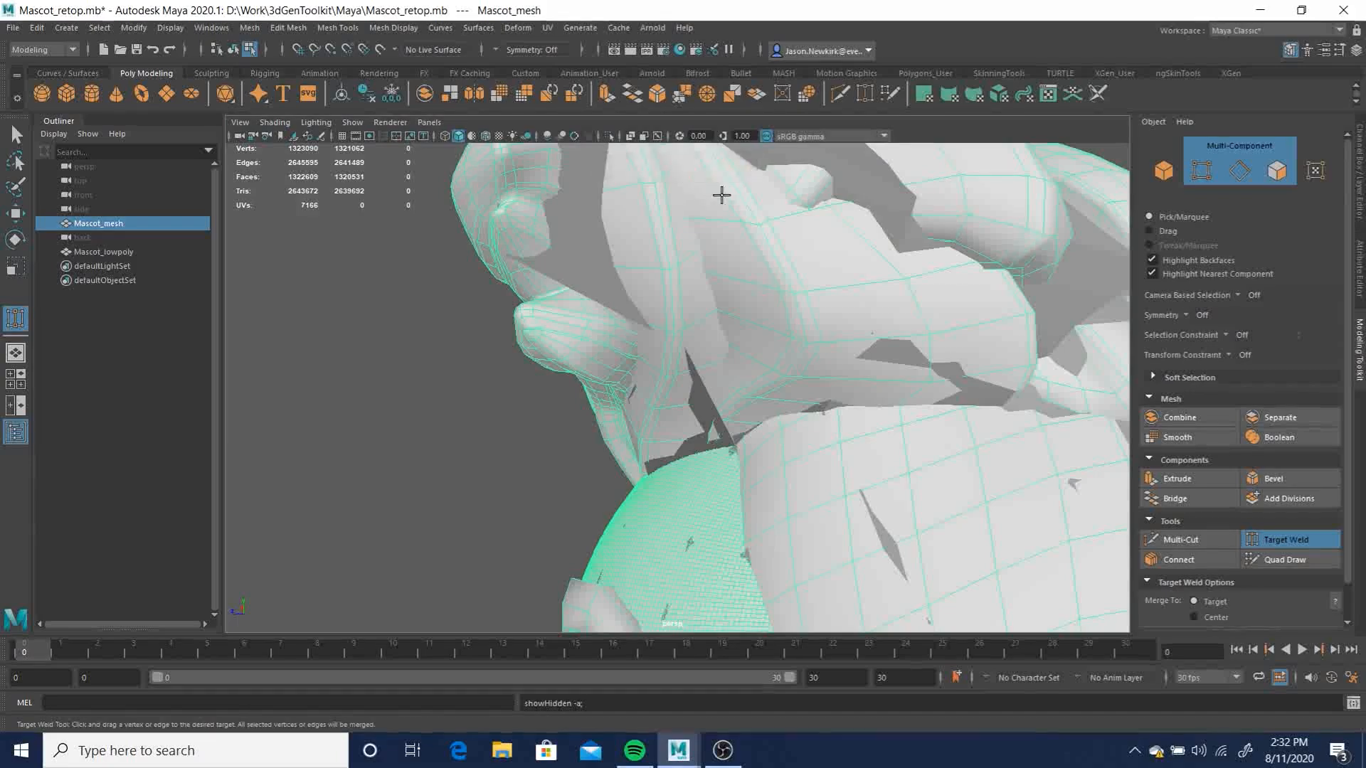
key("ctrl+h")
mouse_move(694, 368)
left_mouse_down("alt")
mouse_move(735, 339)
mouse_move(701, 359)
left_mouse_up("alt")
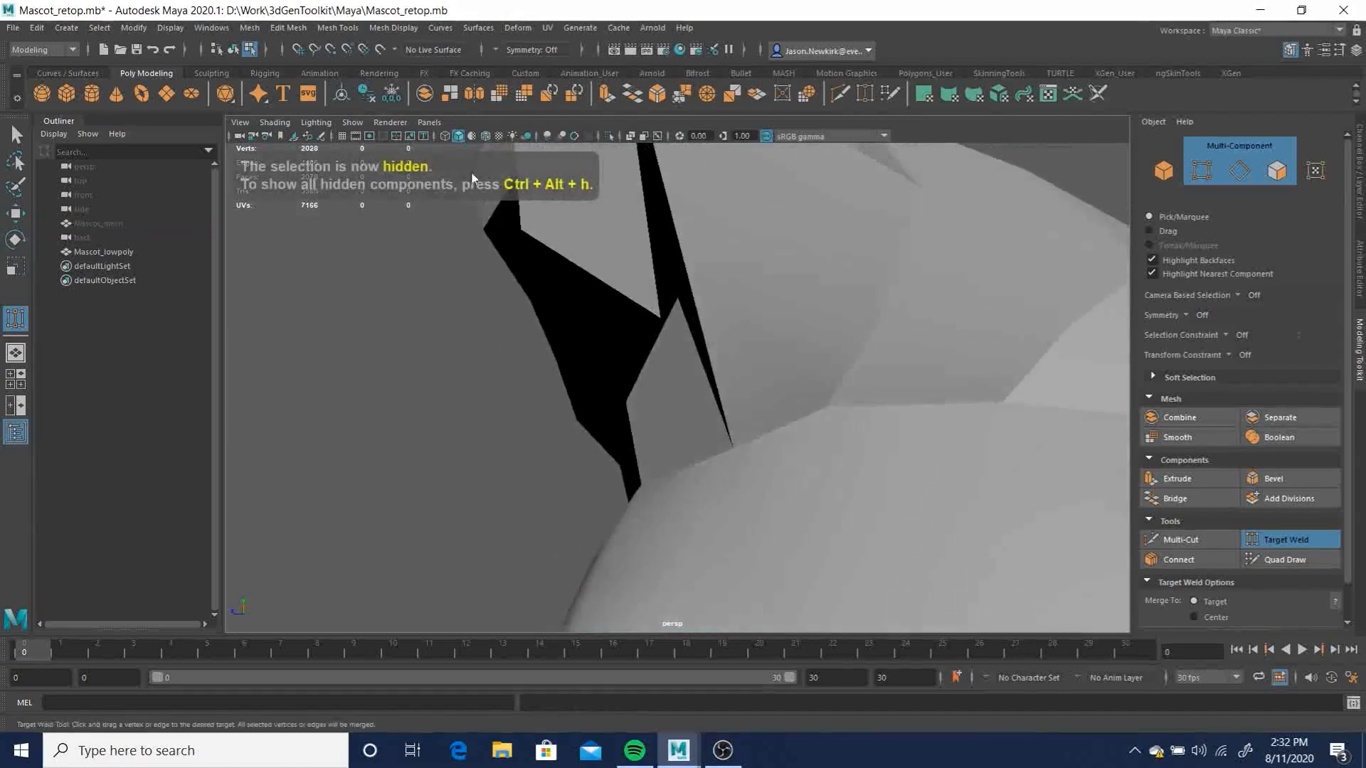
Turn on Wireframe on Shaded in the viewport to show the low-poly edges
left_click(242, 126)
mouse_move(275, 123)
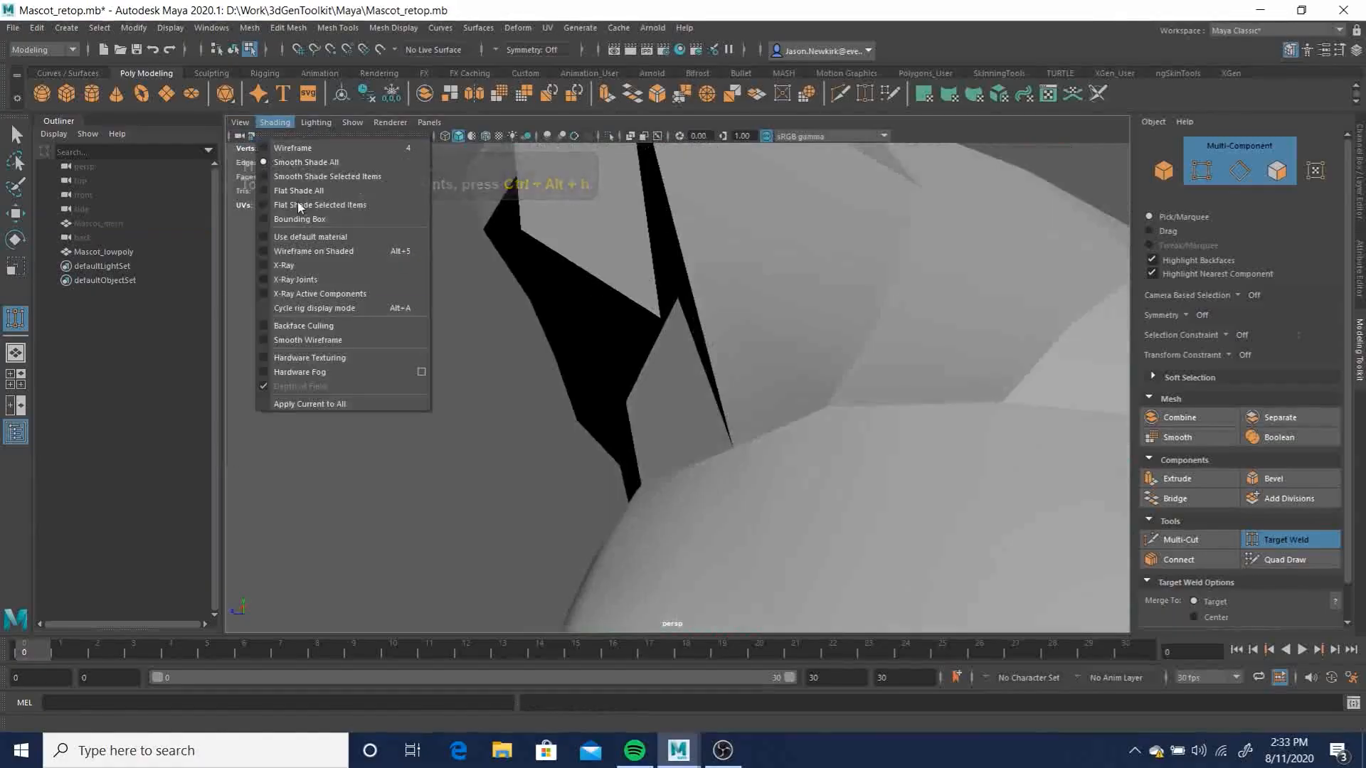
left_click(323, 250)
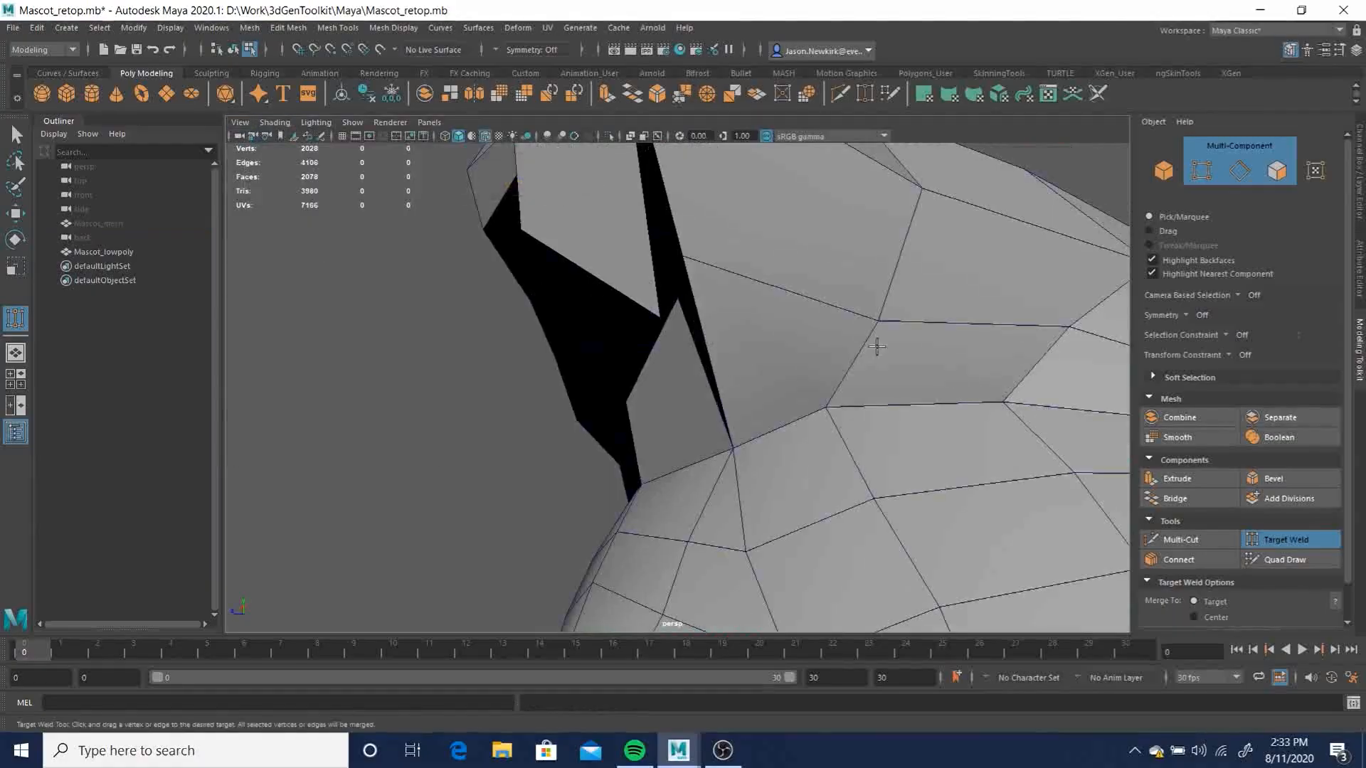
scroll(802, 341, "up", 2)
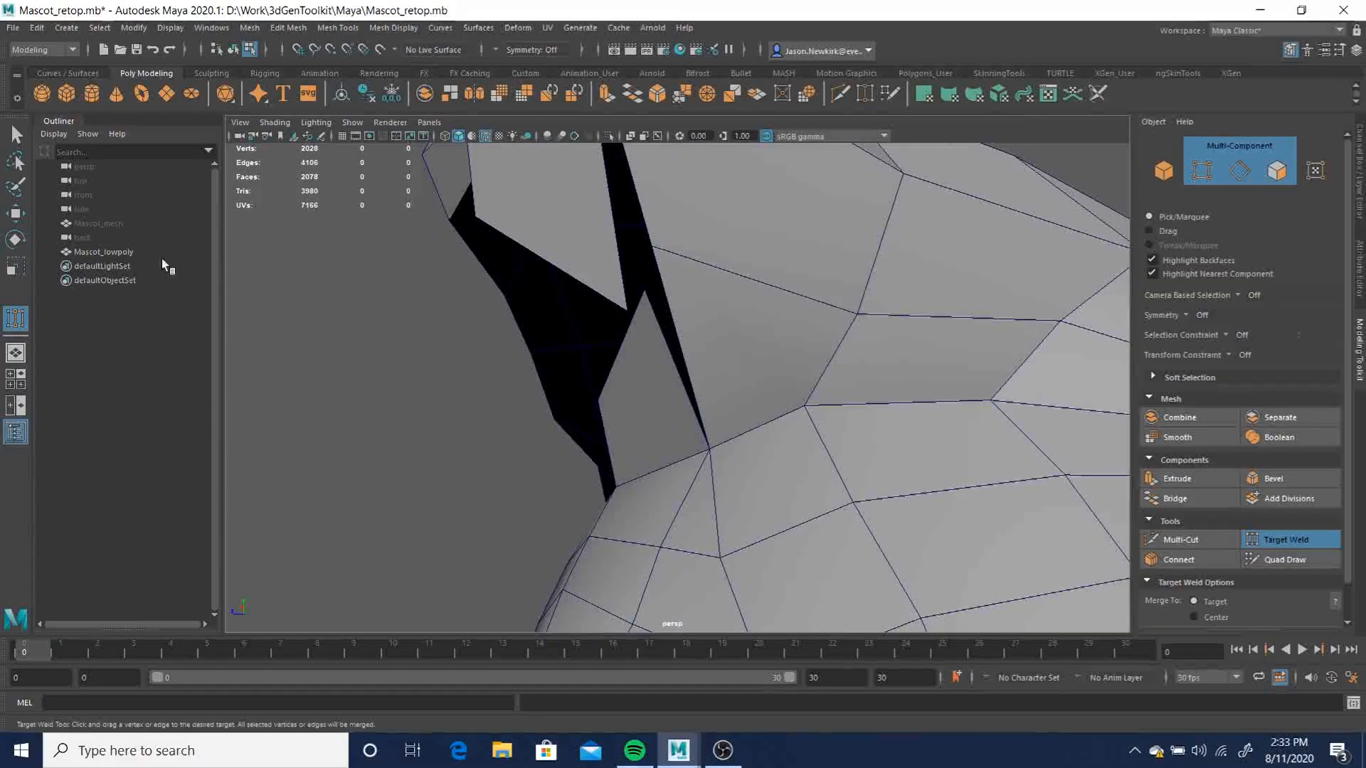
Select Mascot_lowpoly in vertex mode and target-weld the loose corners of the two front quads to the adjoining side border vertex
left_click(114, 253)
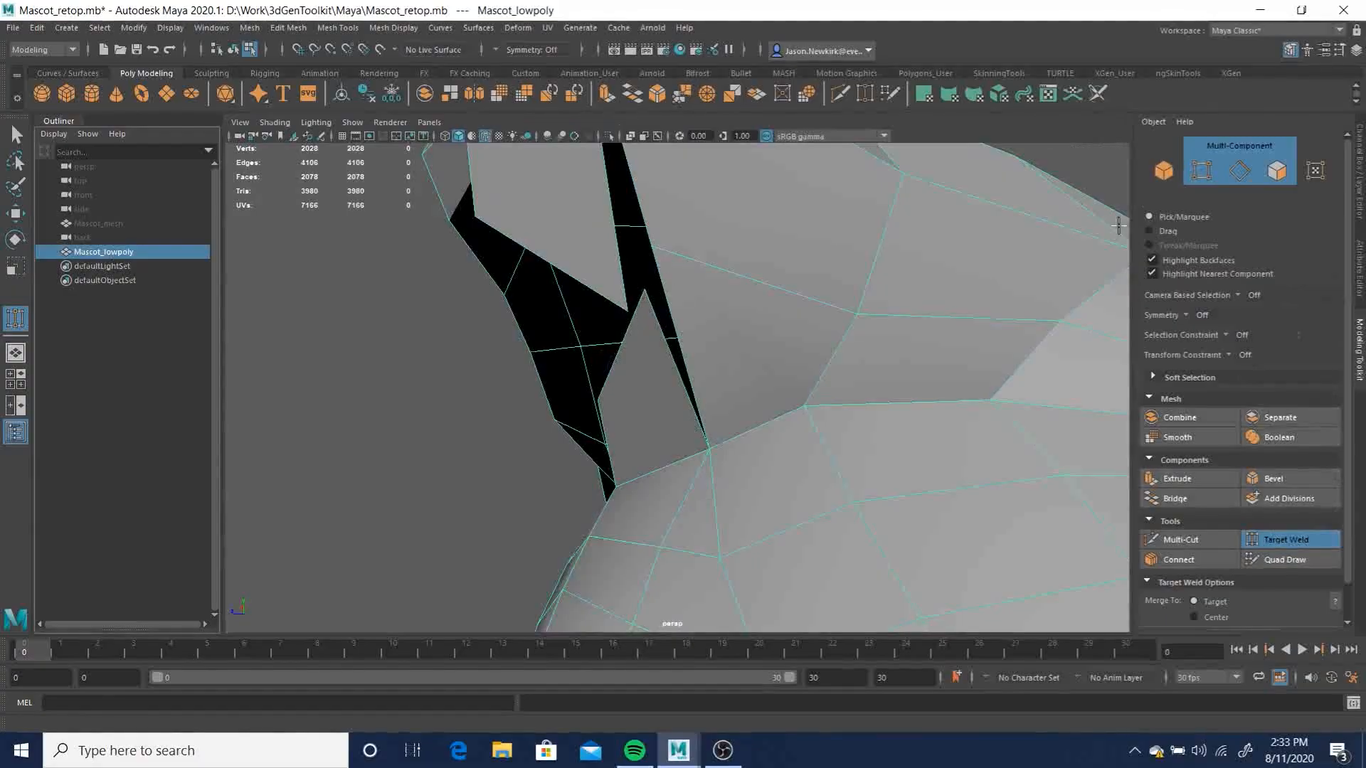
left_click(1199, 174)
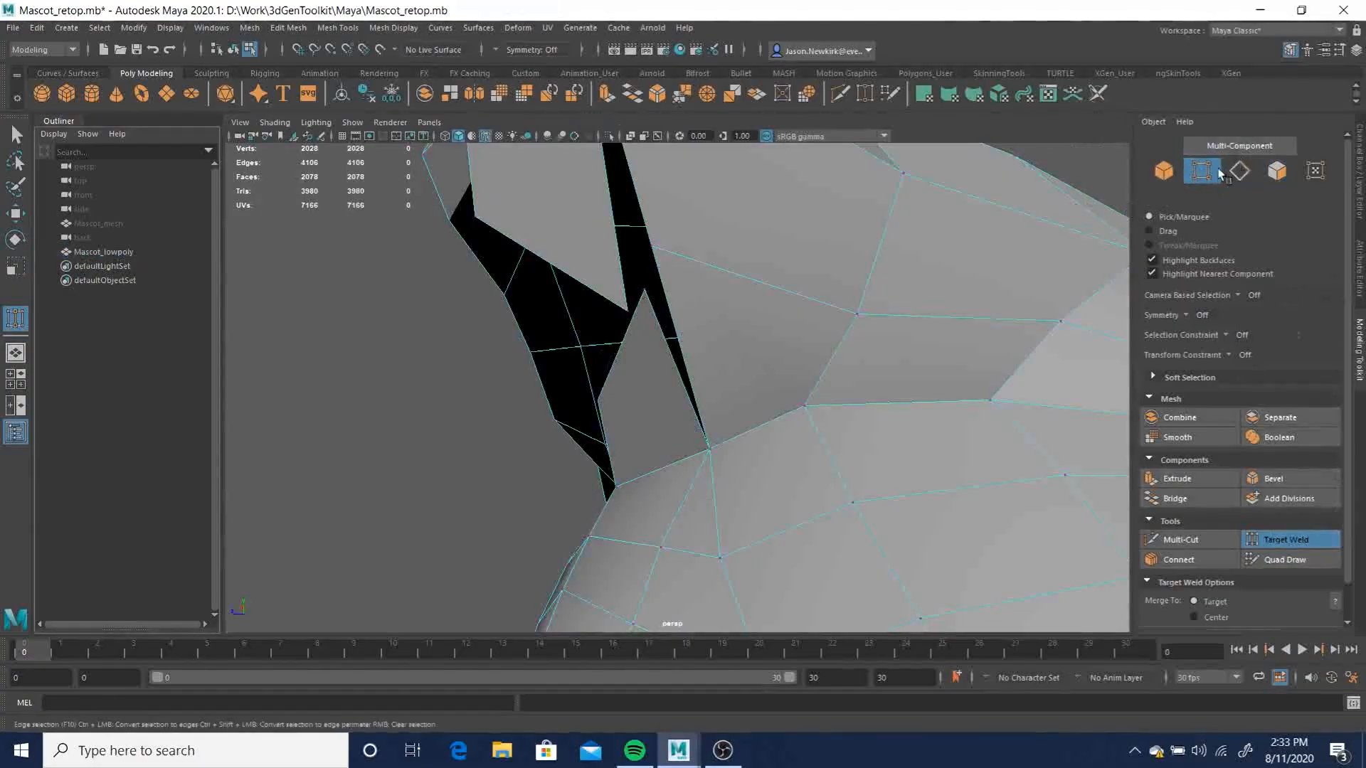
left_click_drag(644, 293, 641, 313)
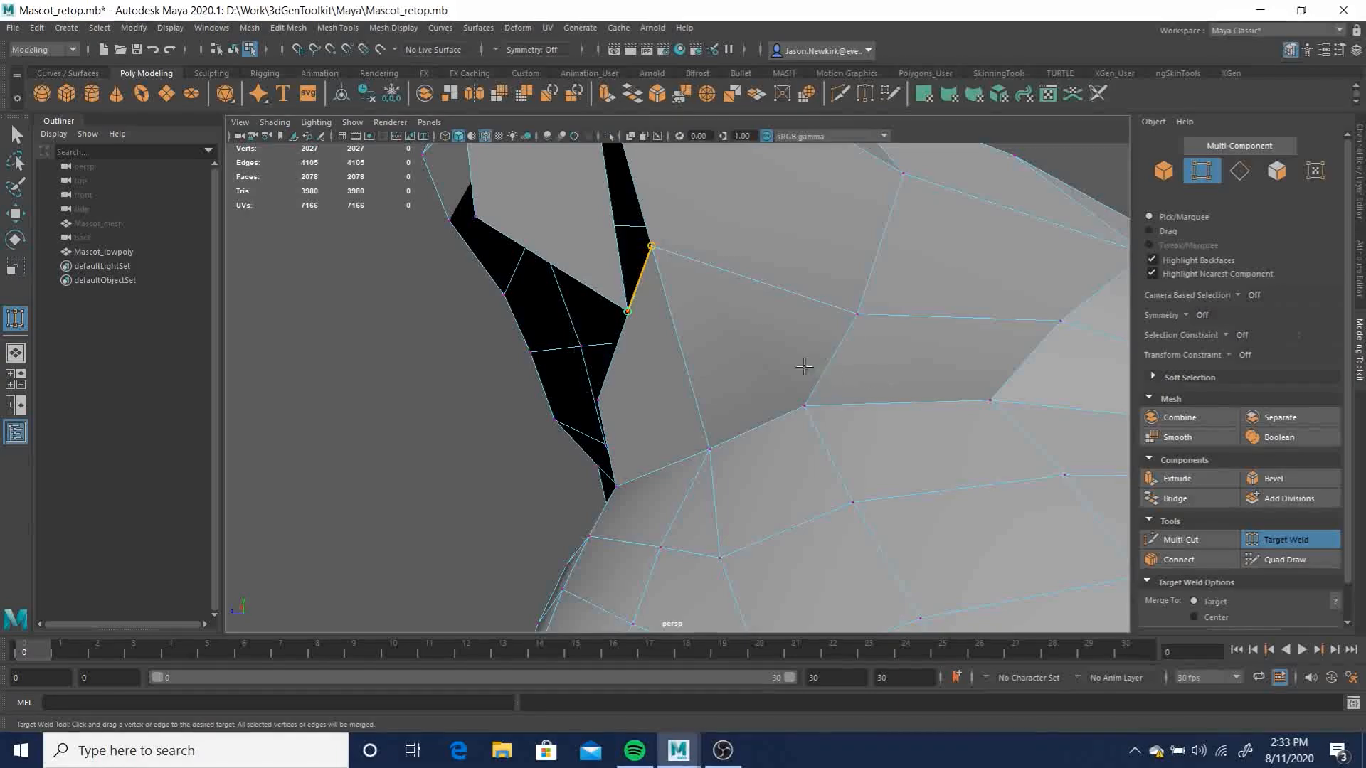
right_click_drag(692, 351, 569, 334, "alt")
left_click_drag(601, 370, 718, 320, "alt")
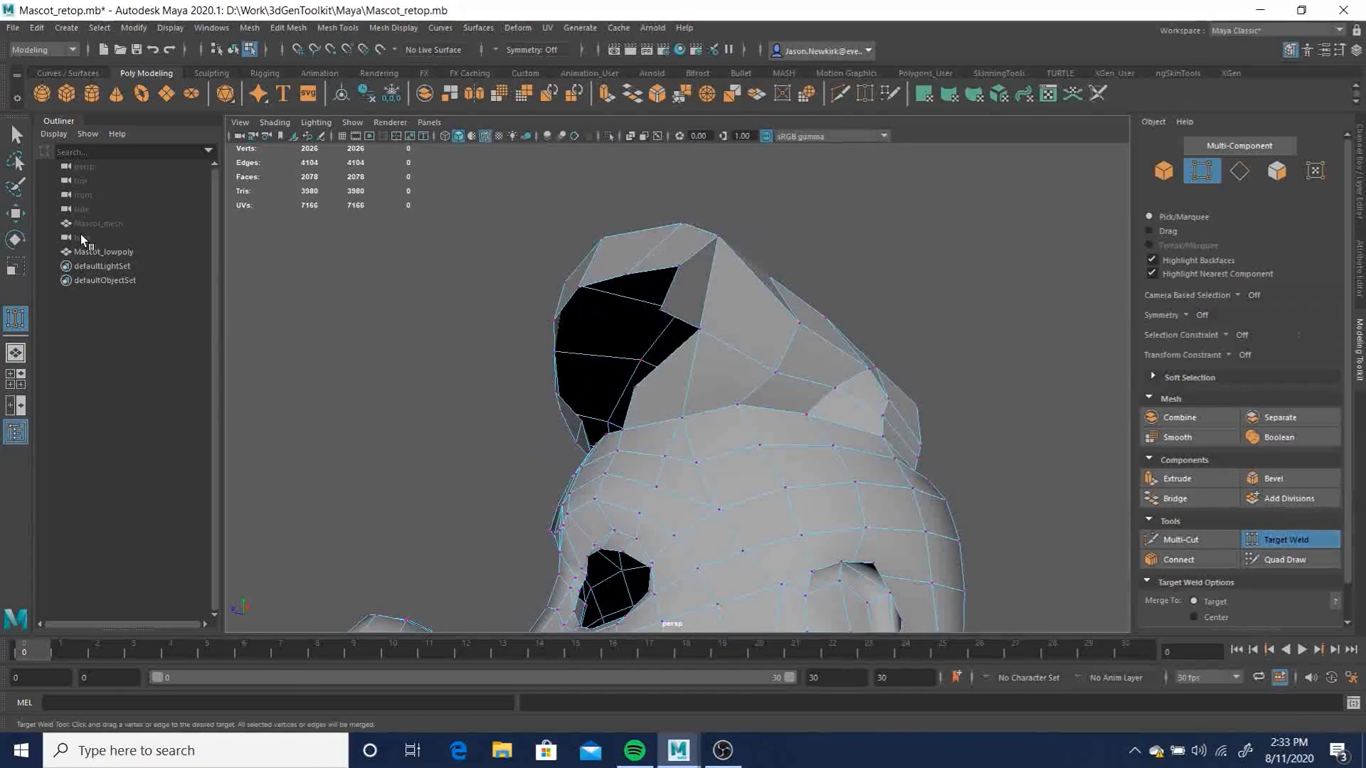
Unhide Mascot_mesh and make it the live surface again
left_click(95, 223)
key("shift+h")
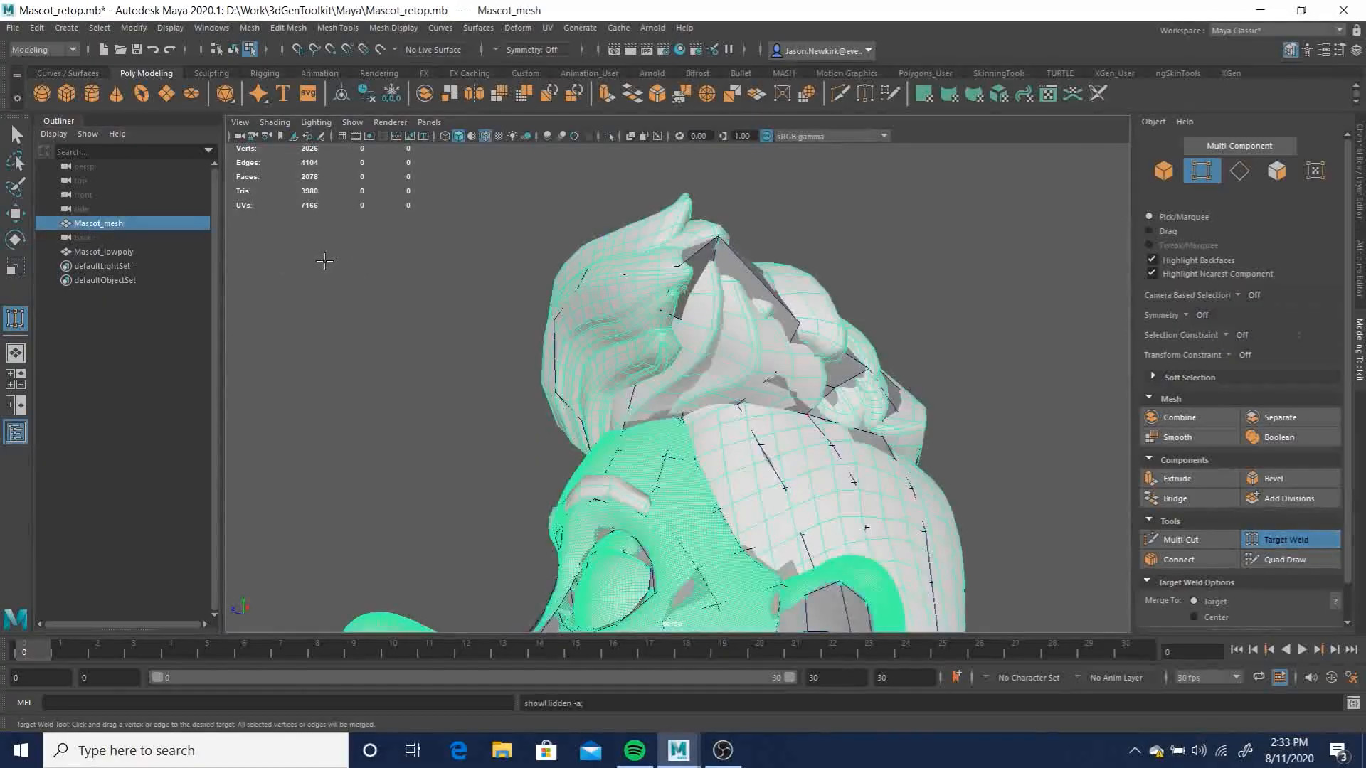
left_click(379, 47)
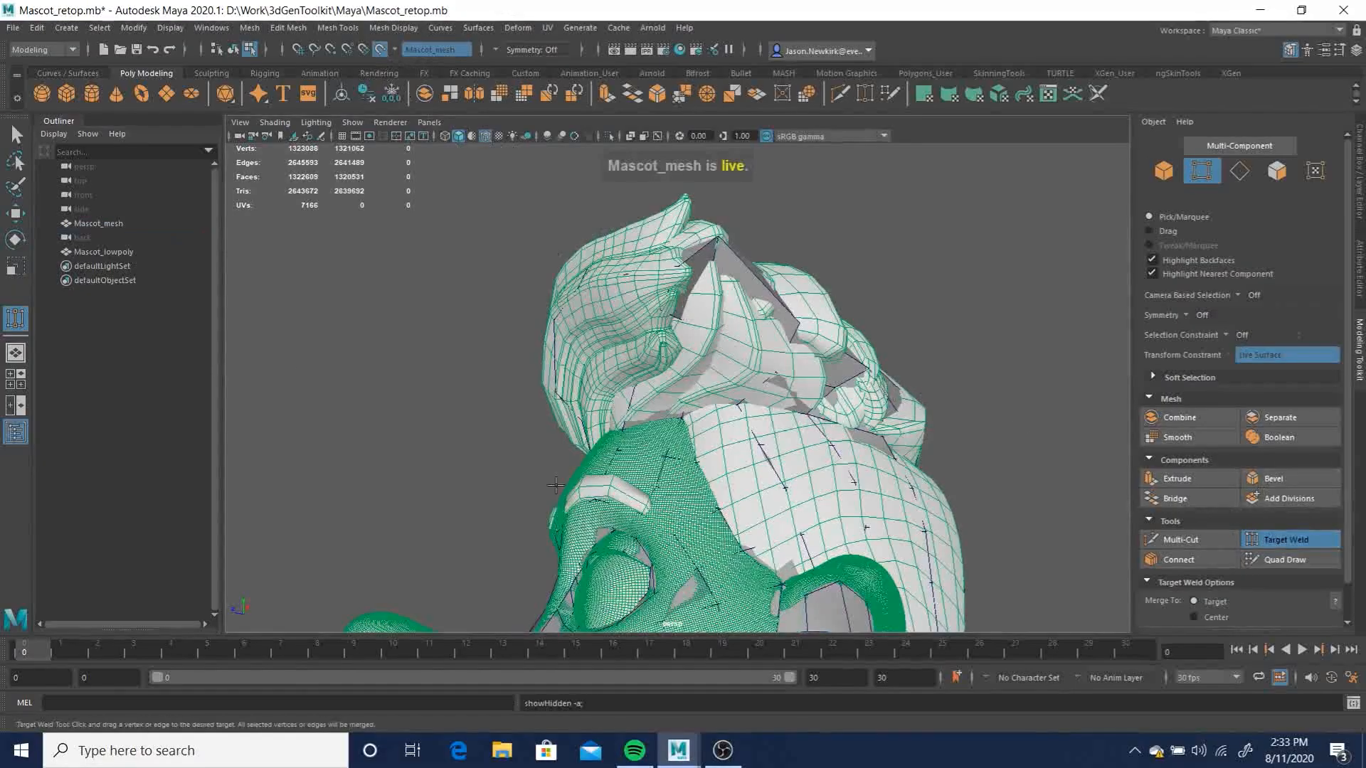
Resume Quad Draw on Mascot_lowpoly, fill two quads above the centre of the front hairline, and turn off Wireframe on Shaded
left_click(108, 251)
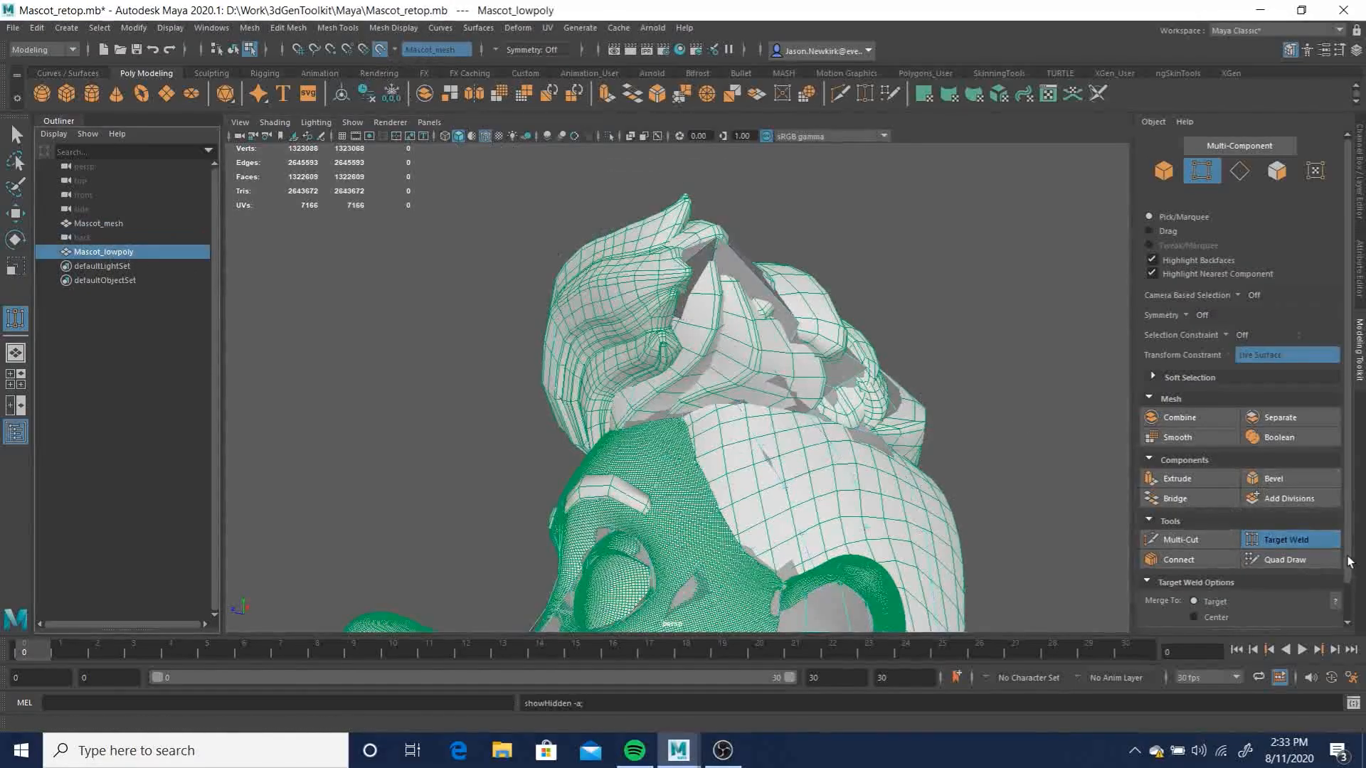
left_click(1292, 558)
mouse_move(519, 361)
left_mouse_down("alt")
mouse_move(709, 308)
mouse_move(854, 411)
mouse_move(833, 378)
mouse_move(546, 244)
mouse_move(616, 406)
mouse_move(555, 370)
left_mouse_up("alt")
left_click(558, 357)
left_click(551, 397)
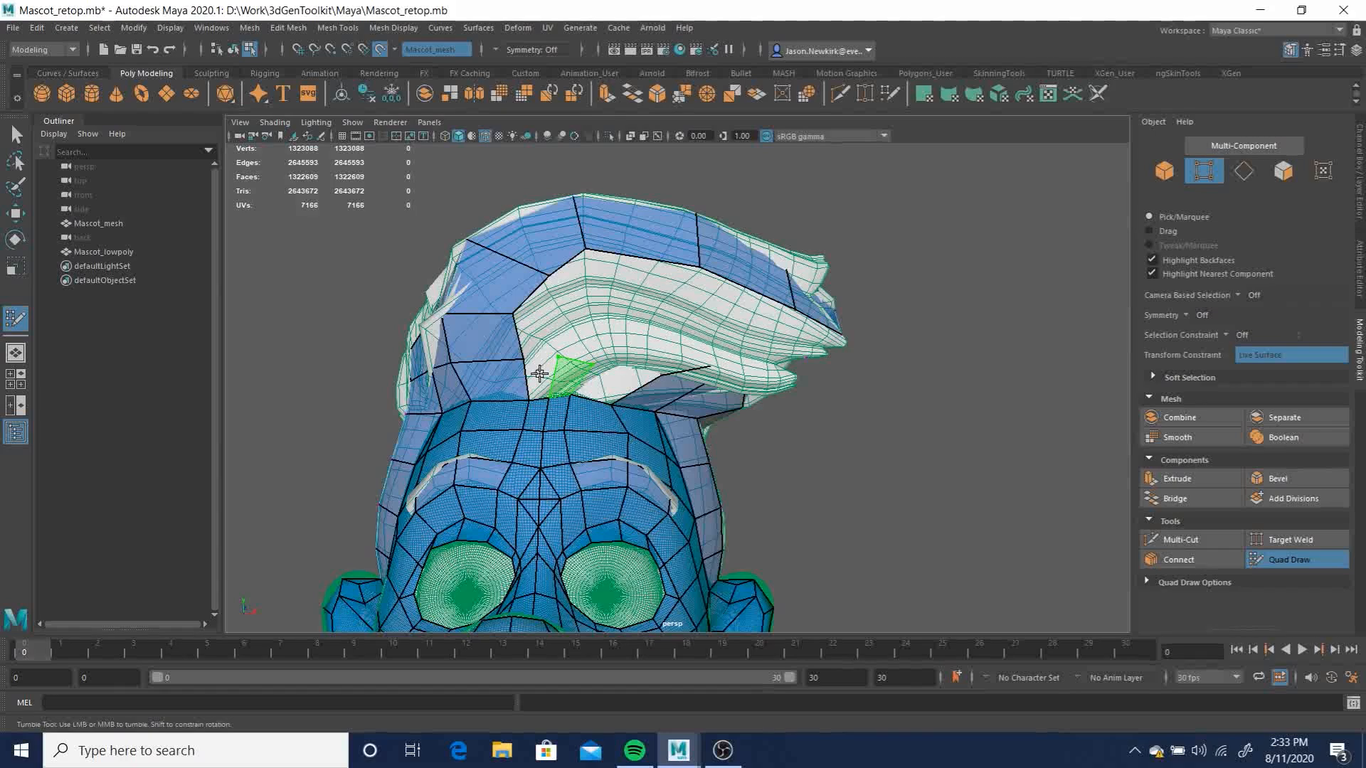
left_click(539, 374, "shift")
left_click(539, 374, "shift")
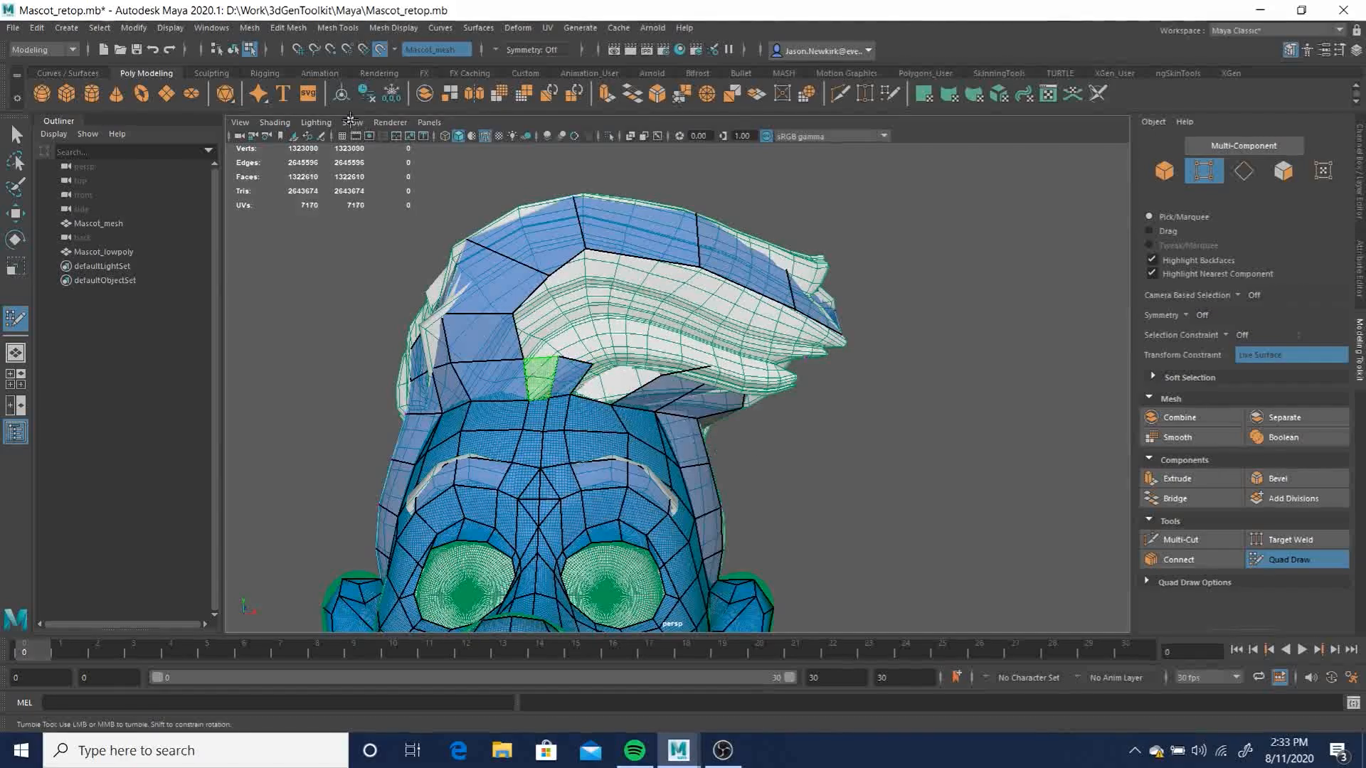
left_click(276, 121)
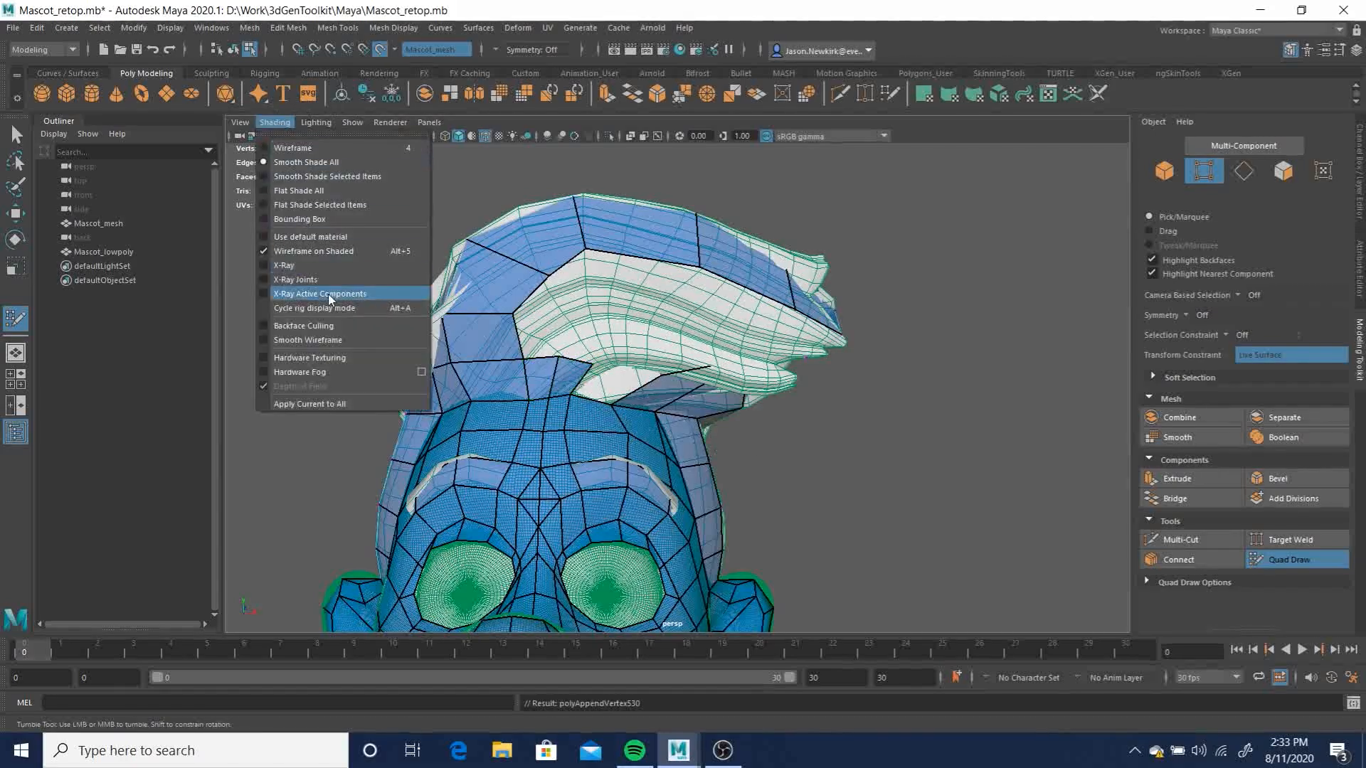
left_click(319, 252)
Fill two quads in the next row up the front of the hair and adjust the border vertices beside them
scroll(672, 431, "up", 5)
left_click_drag(671, 431, 560, 318, "alt")
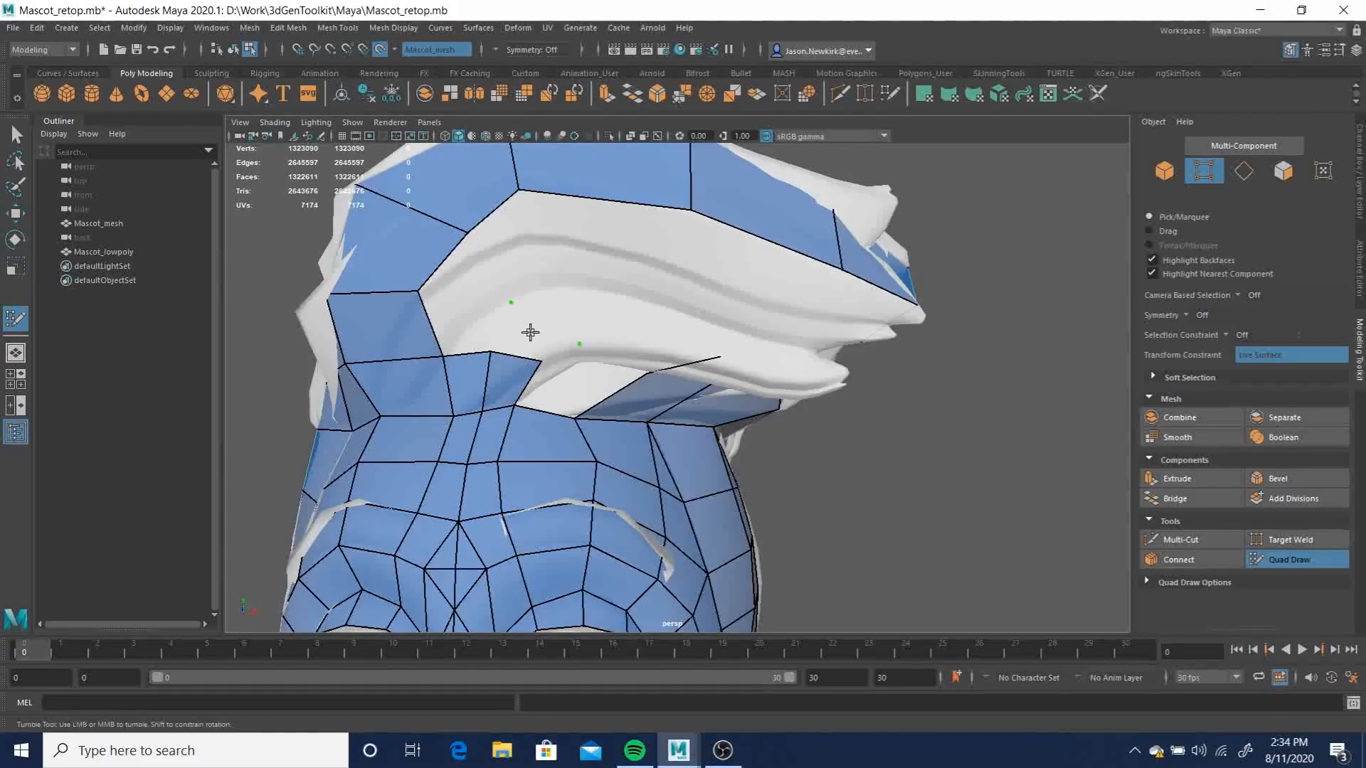
left_click(526, 333, "shift")
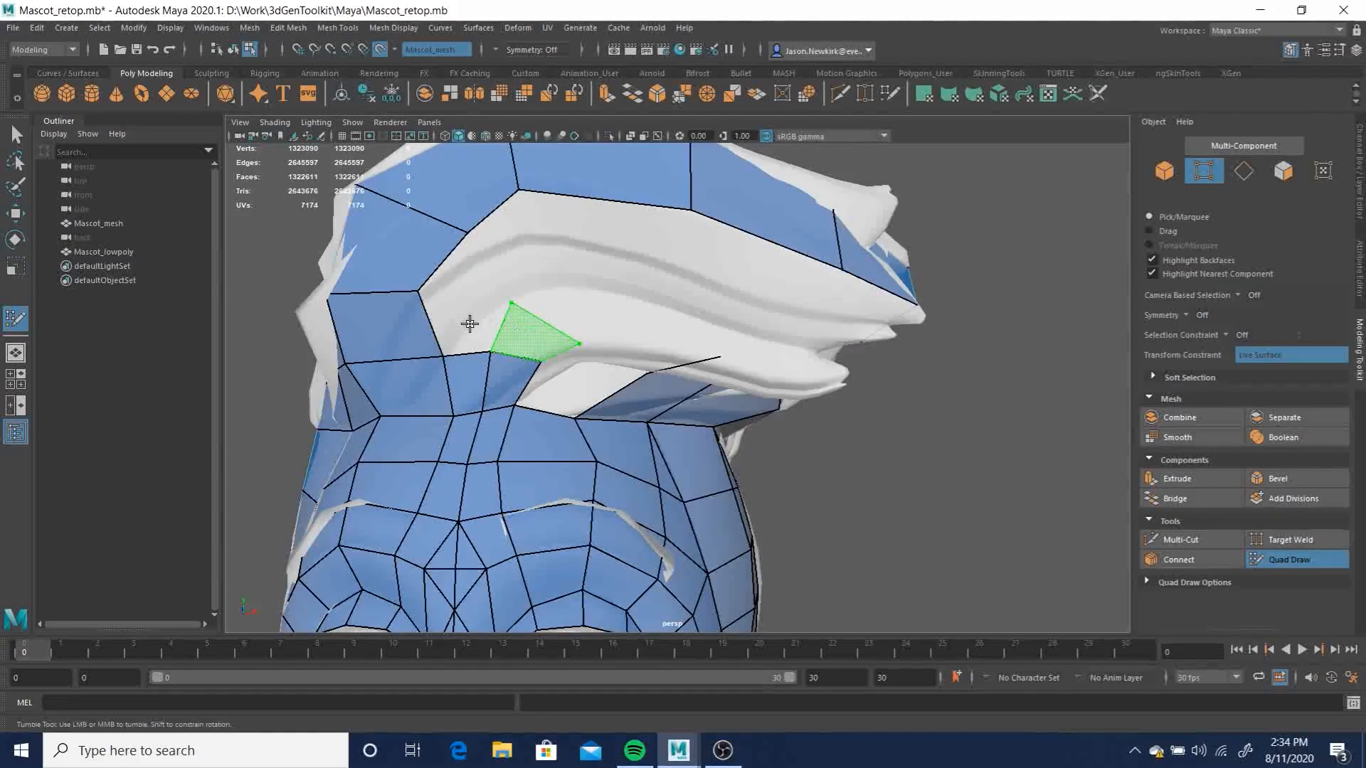
left_click(469, 323, "shift")
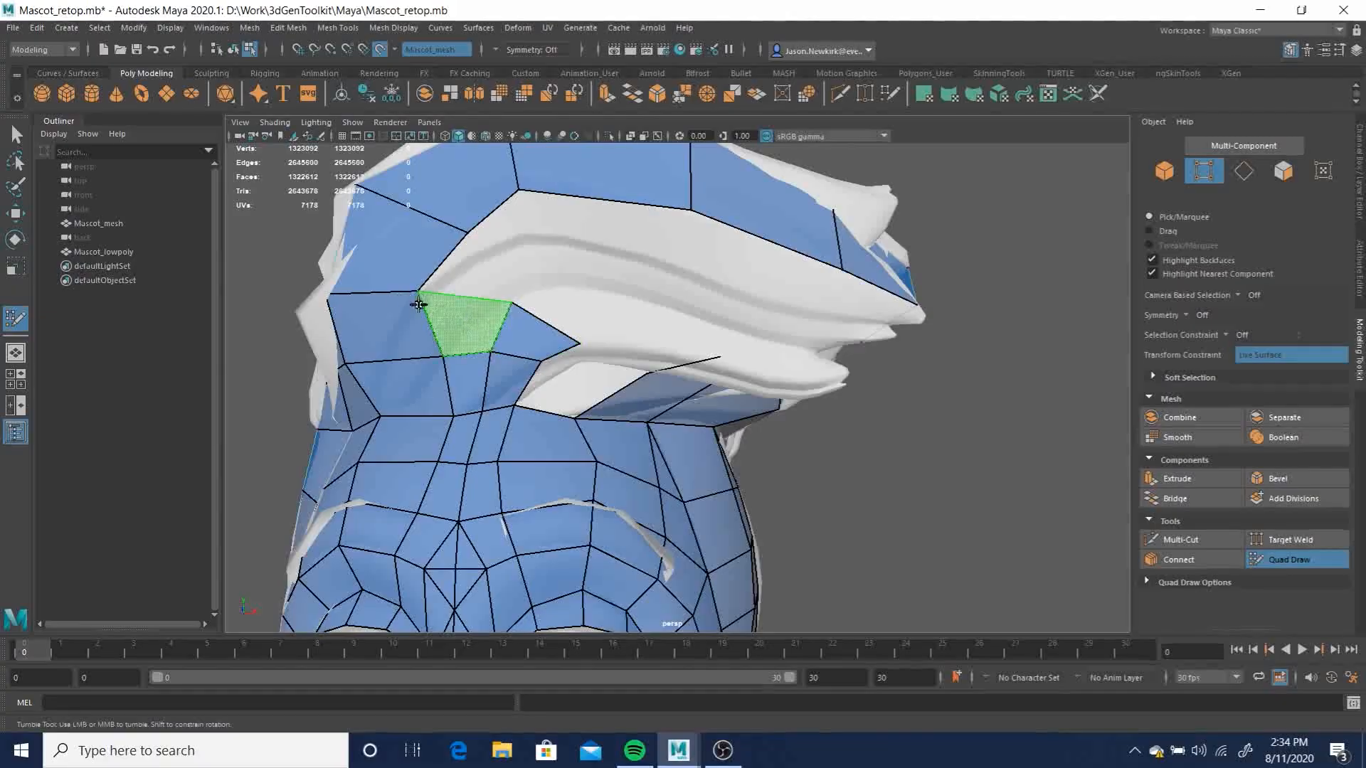
mouse_move(570, 323)
left_mouse_down("alt")
mouse_move(588, 345)
mouse_move(484, 310)
mouse_move(510, 307)
left_mouse_up("alt")
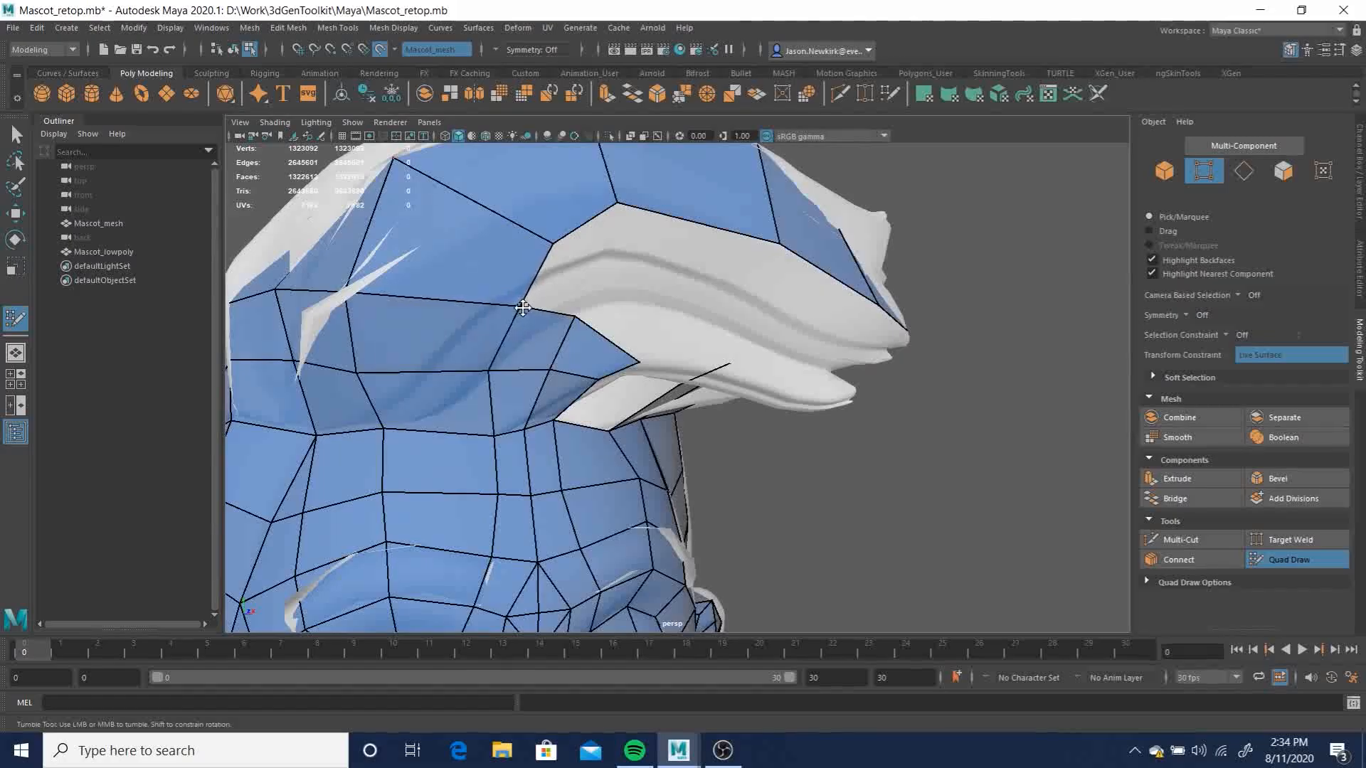
left_click_drag(552, 241, 562, 256)
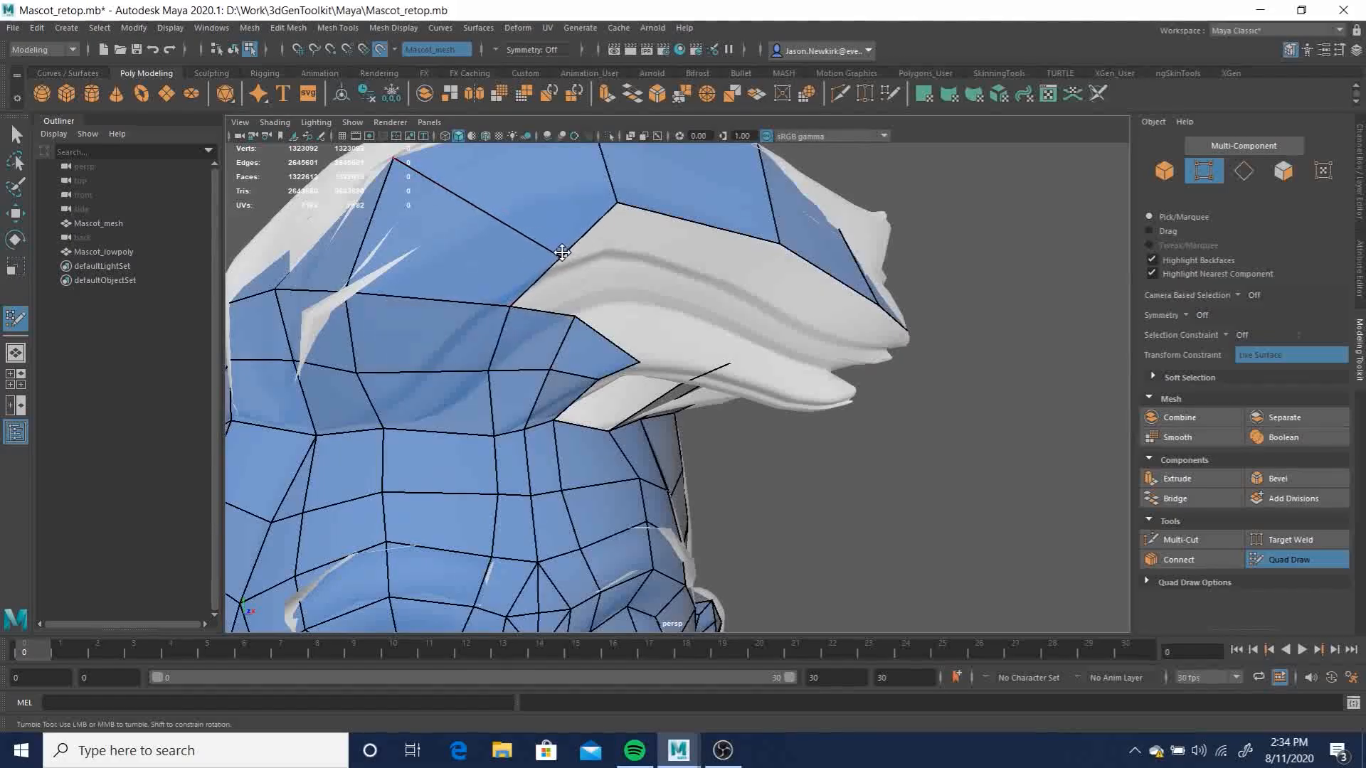
Adjust two border vertices along the lower front edge of the hair and fill two quads beneath them
left_click_drag(616, 204, 635, 237)
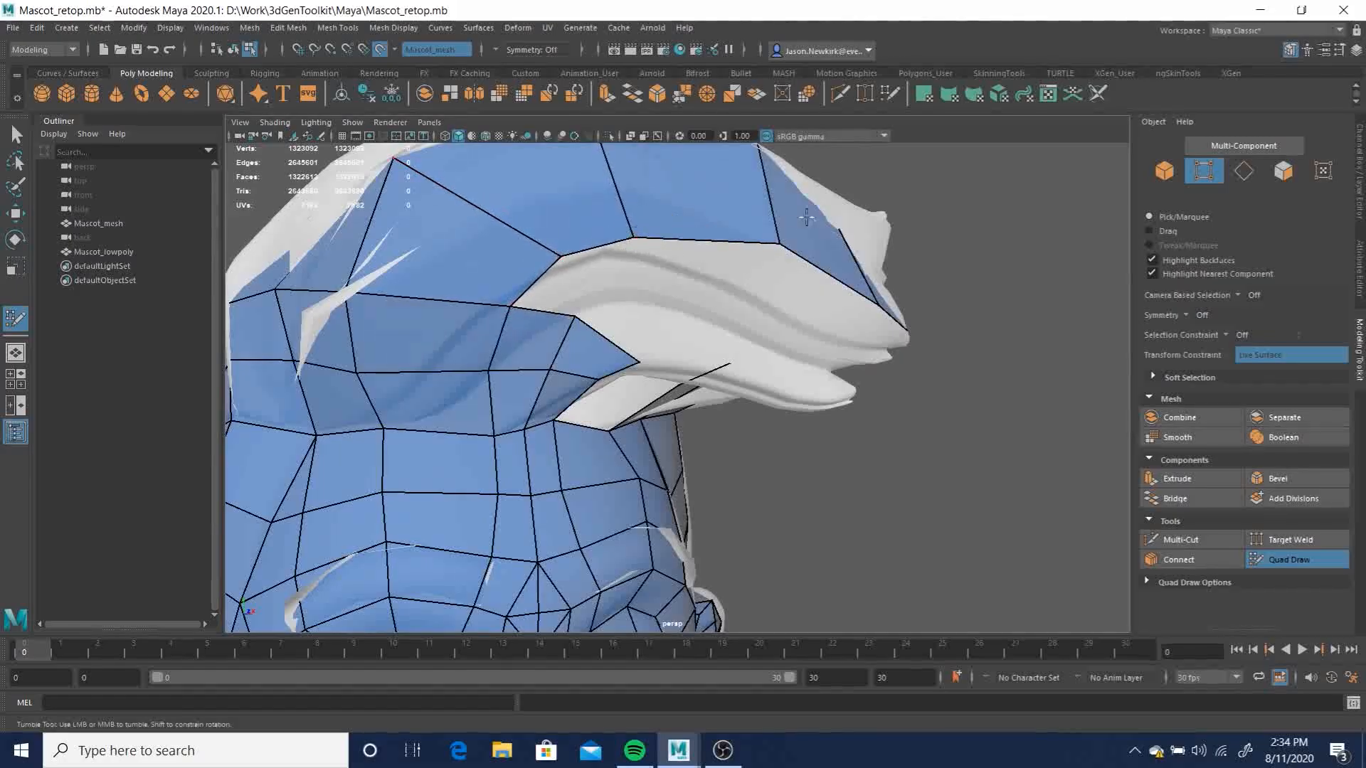
left_click_drag(780, 245, 780, 253)
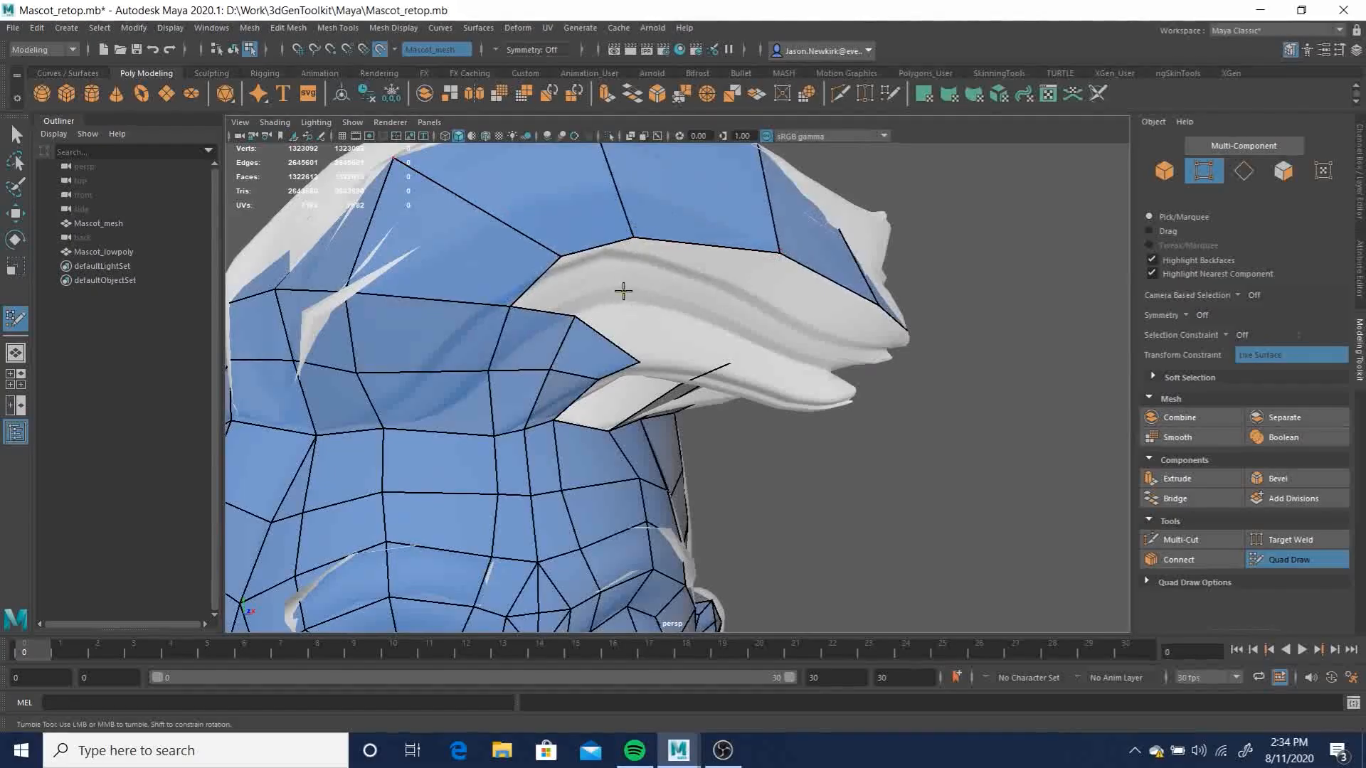
key("shift")
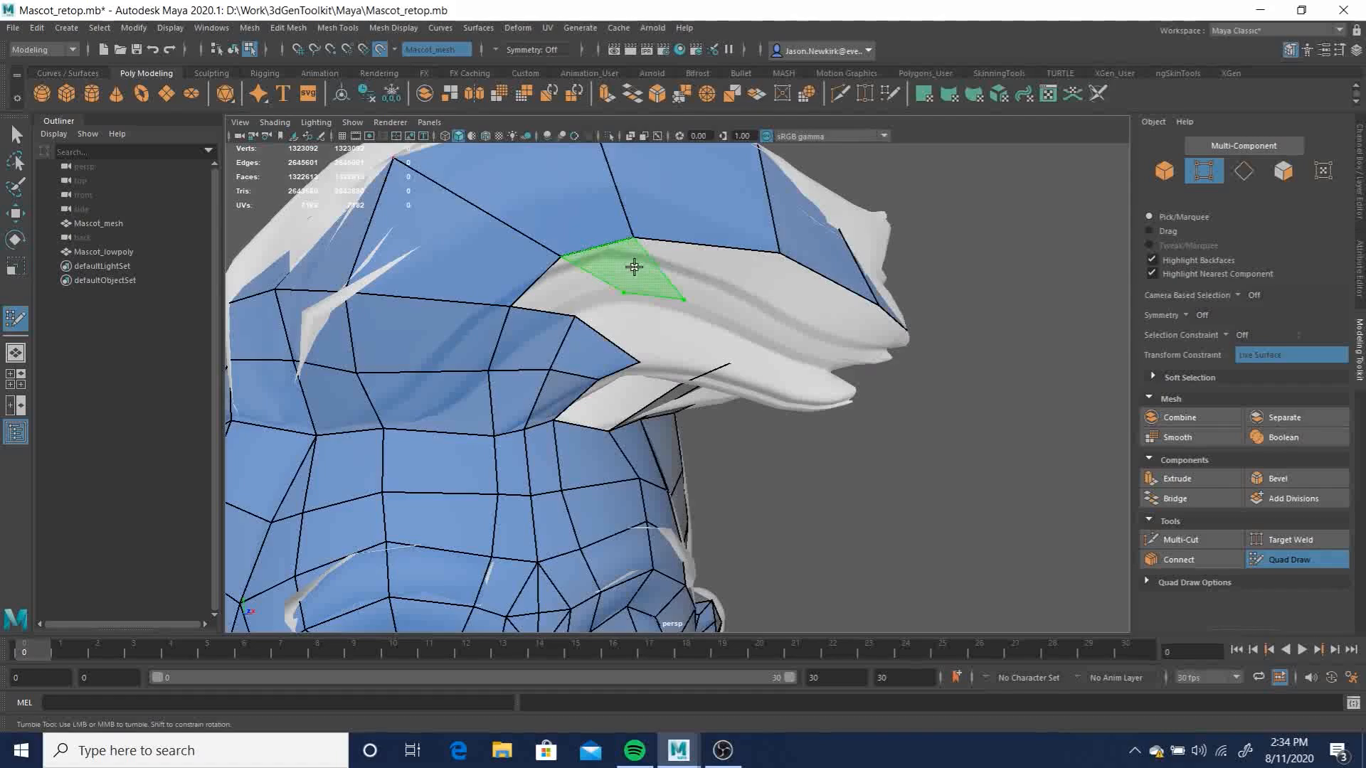
left_click(560, 289, "shift")
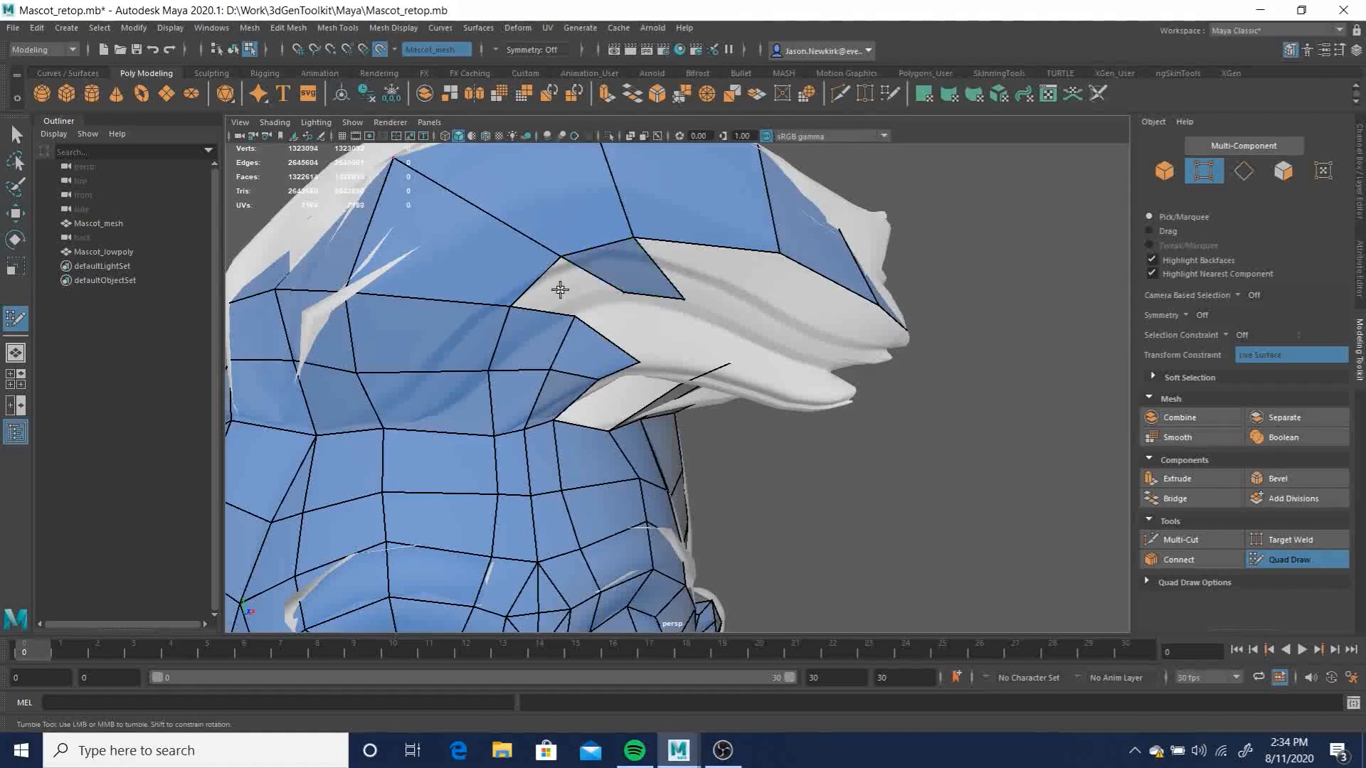
left_click(752, 357, "shift")
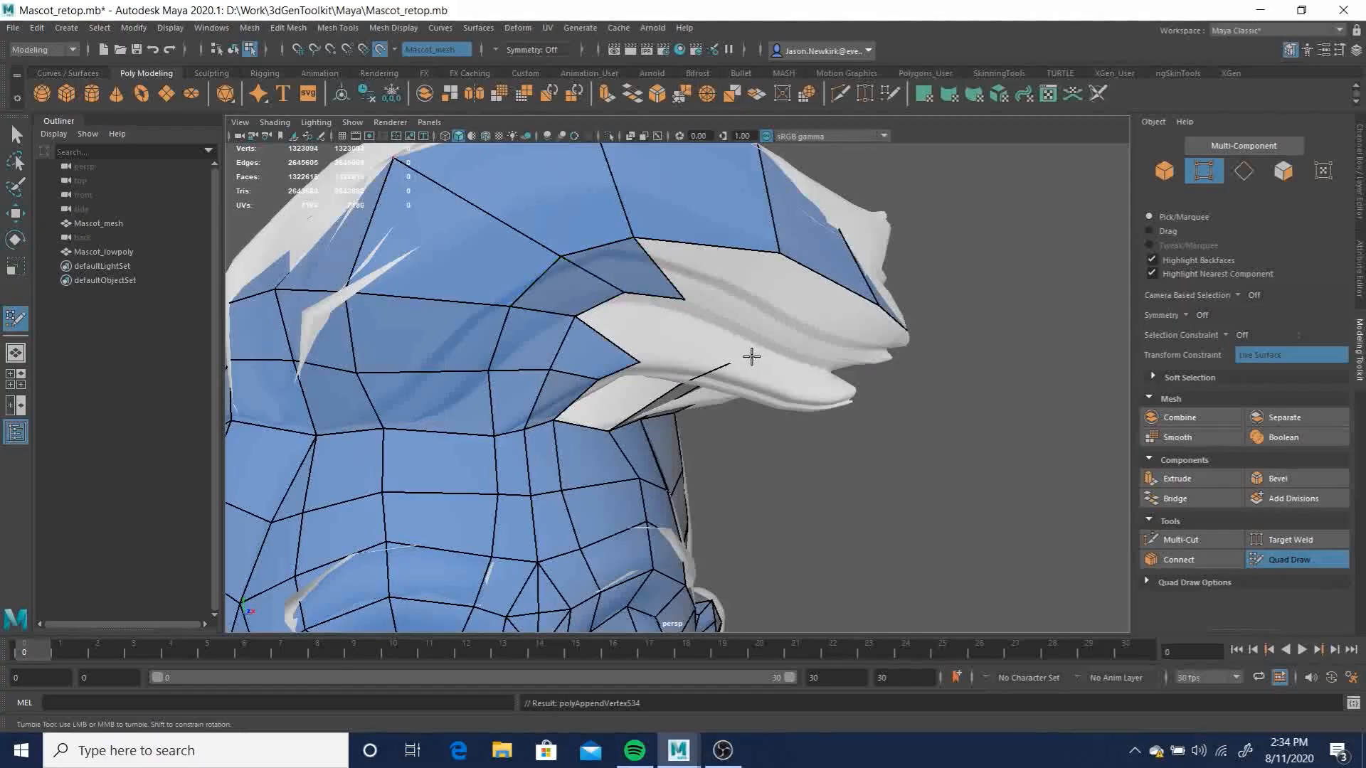
Place a point under the side of the front hair and fill the next quad of the new row
left_click_drag(752, 357, 684, 347, "alt")
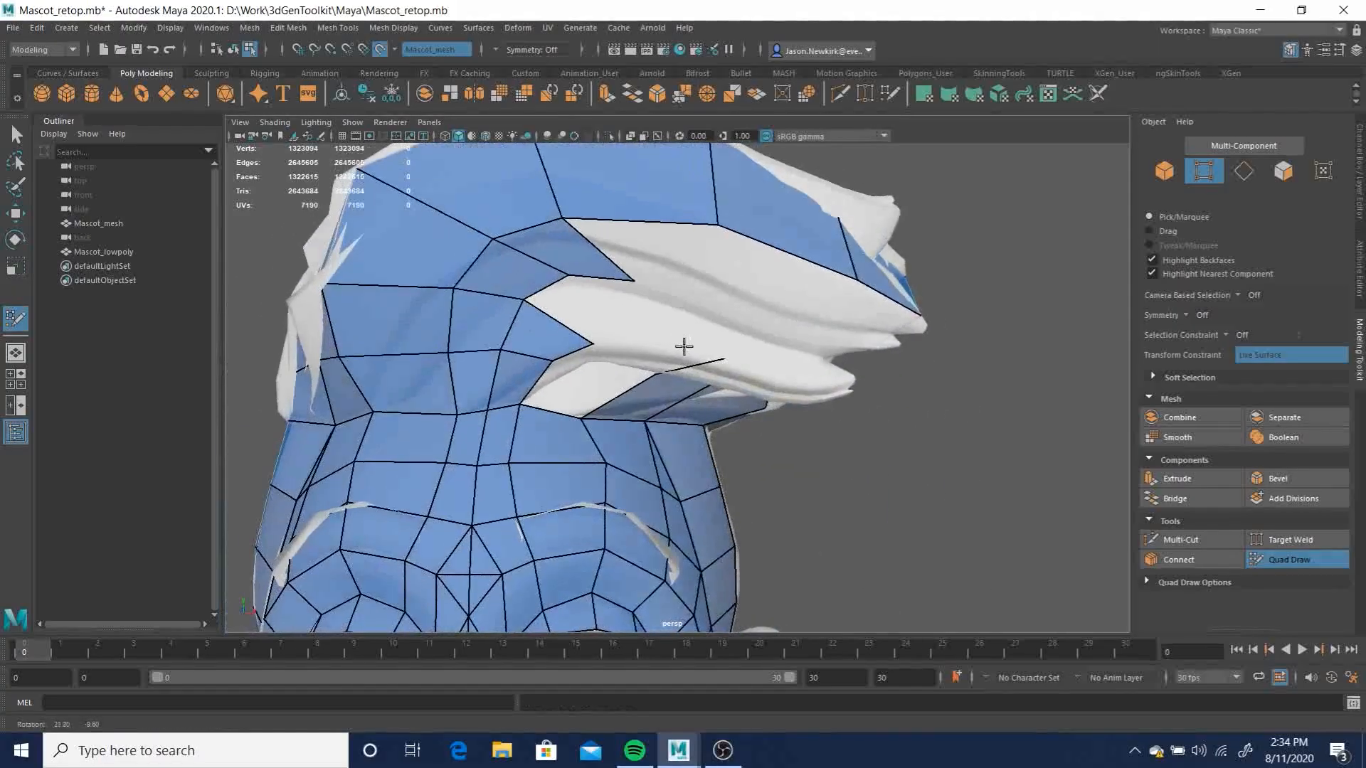
left_click(713, 308)
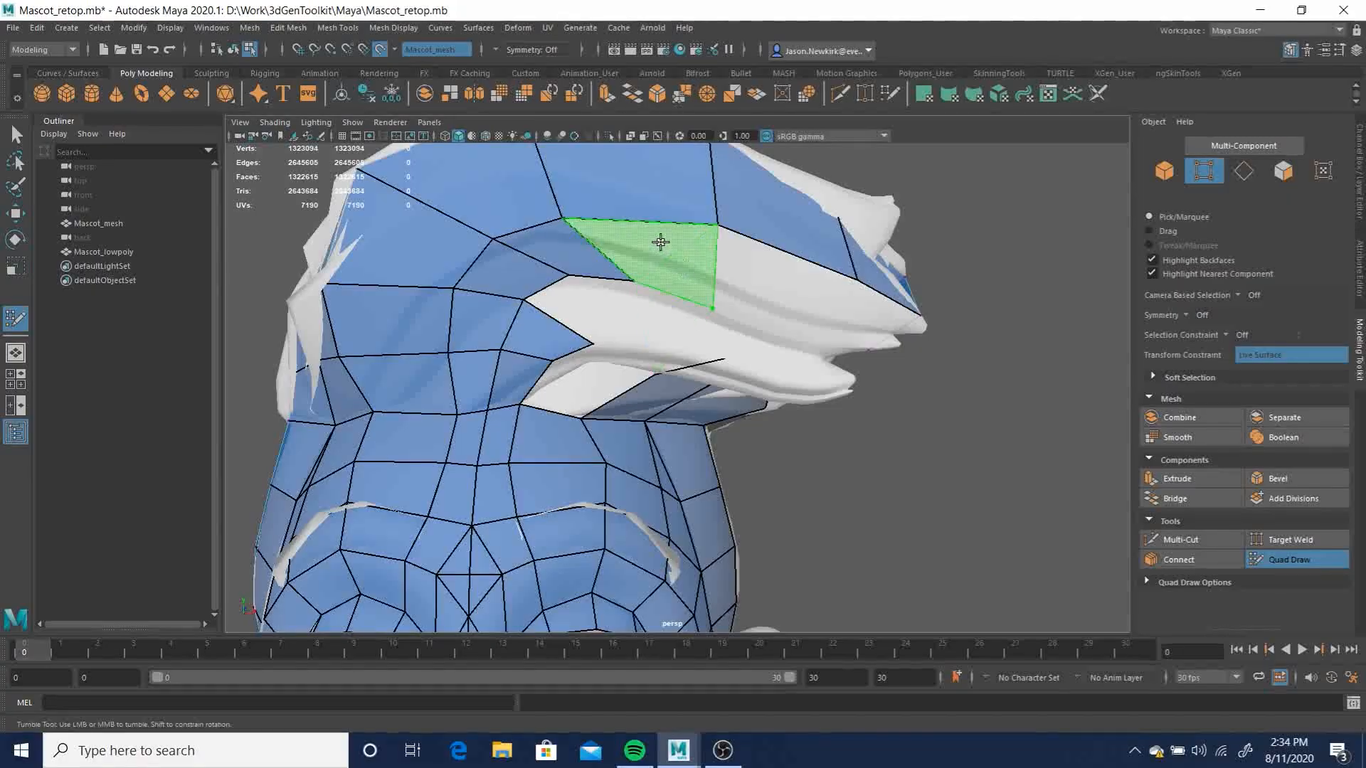
left_click(764, 358, "shift")
Place another point further along the side of the hair, undo the misplaced quad, and fill the quad beside the row instead
left_click_drag(764, 358, 781, 349, "alt")
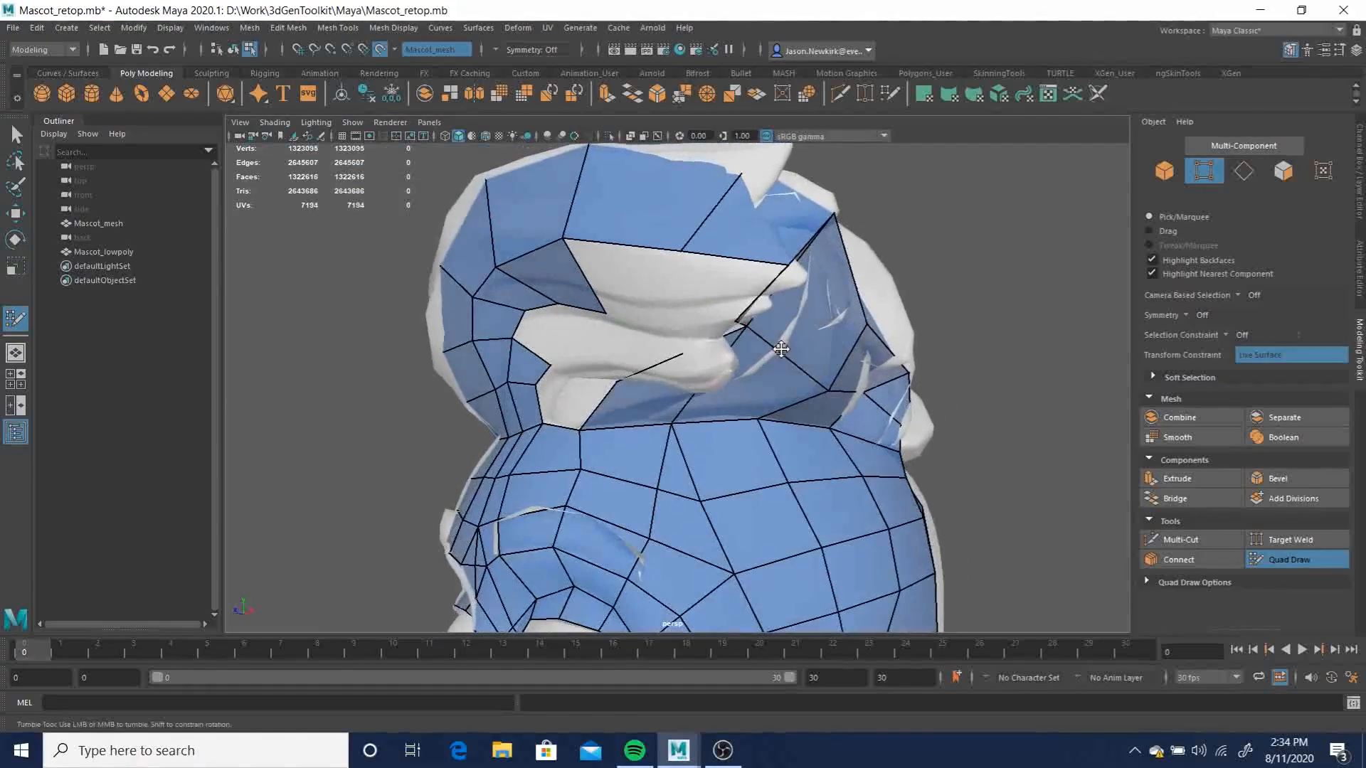
left_click(674, 326)
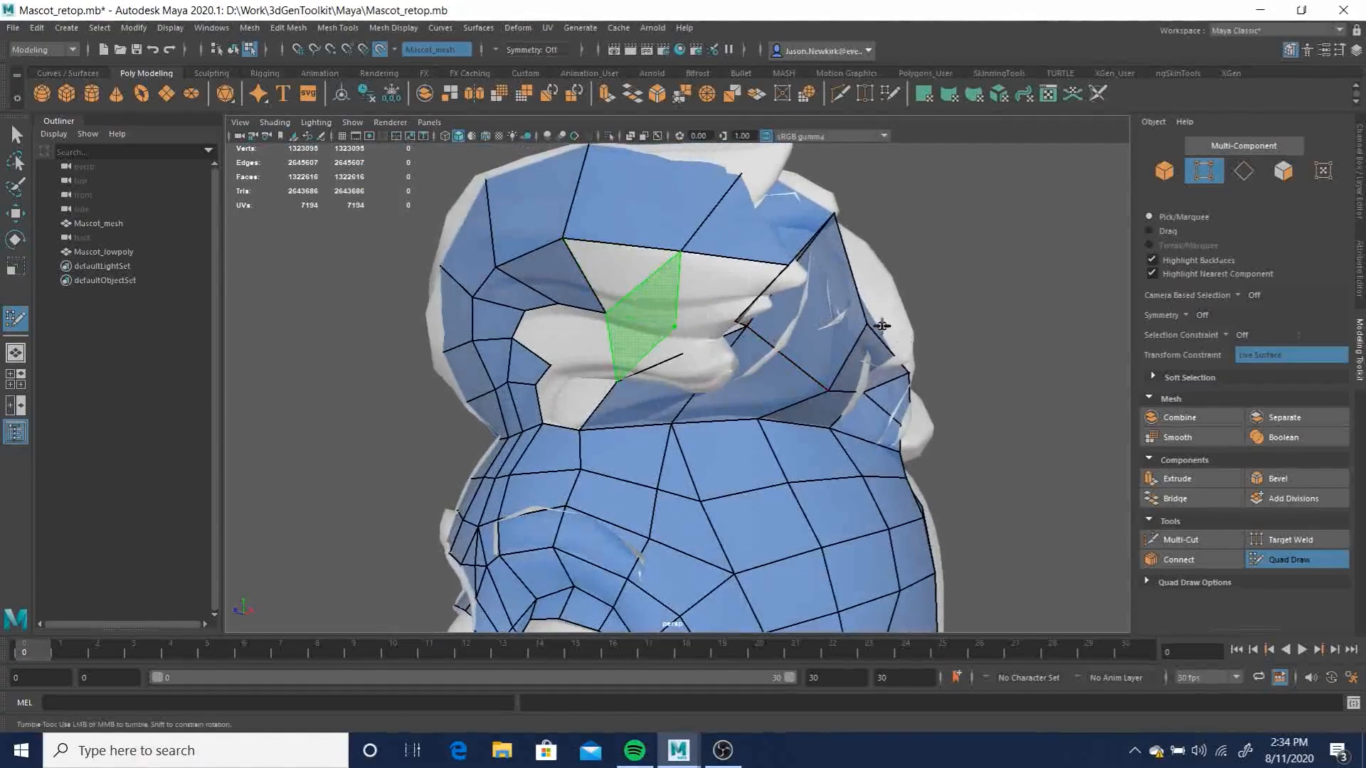
left_click(666, 304, "shift")
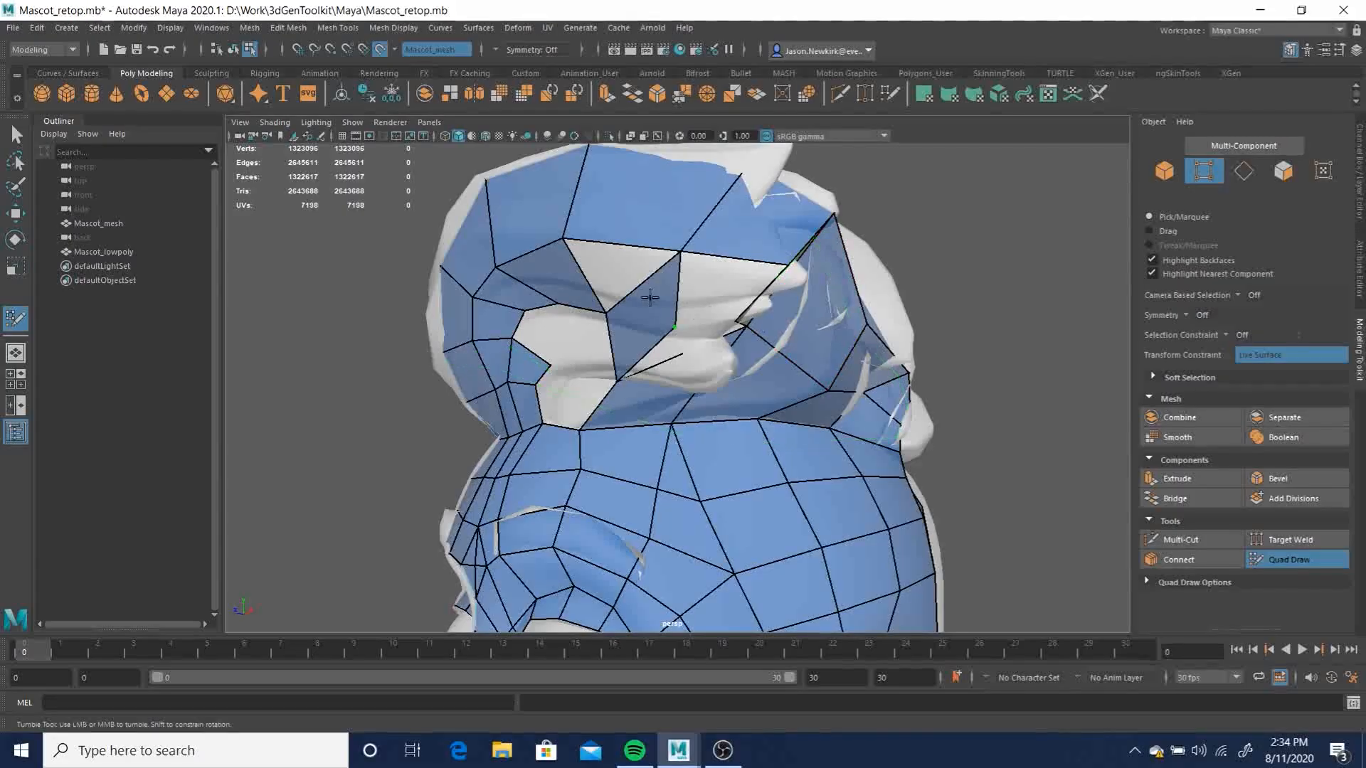
key("ctrl+z")
left_click_drag(717, 326, 622, 317, "alt")
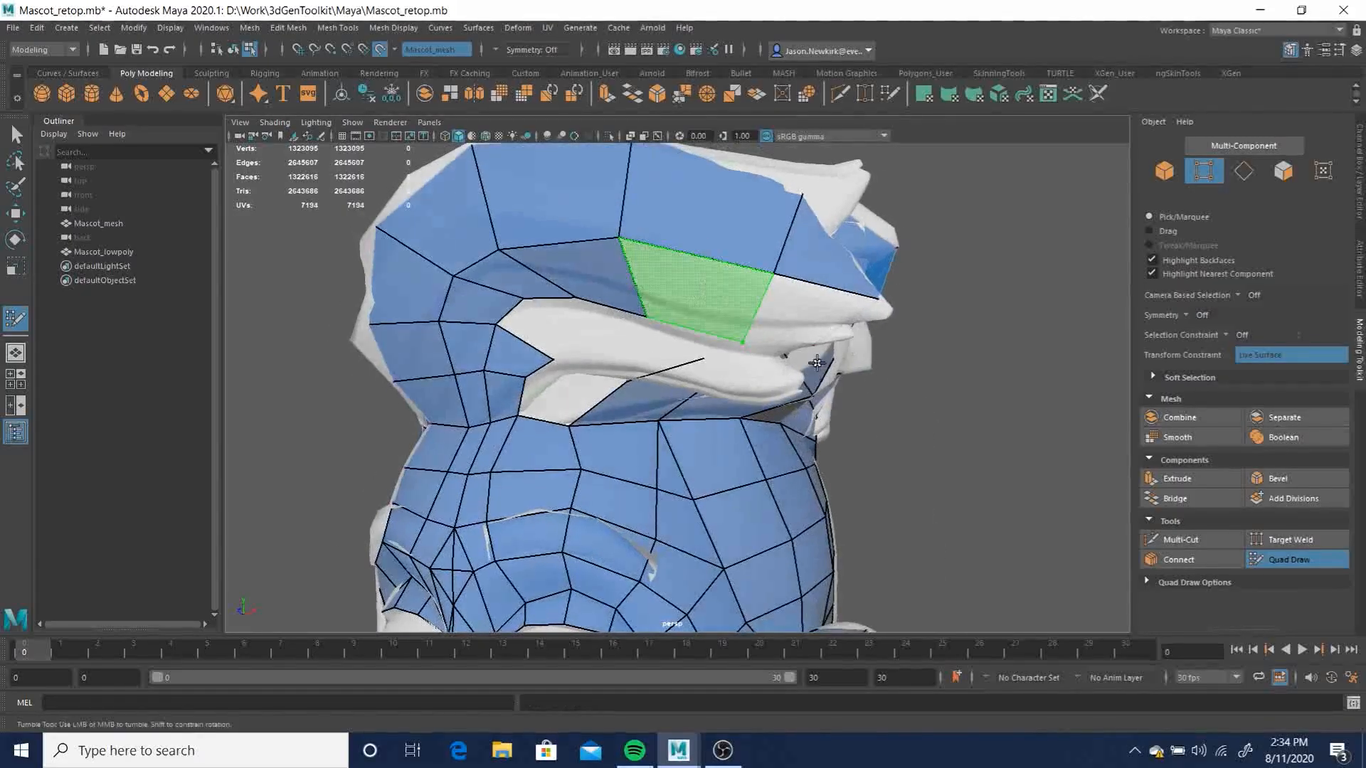
left_click(758, 363, "shift")
mouse_move(756, 365)
left_mouse_down("alt")
mouse_move(745, 368)
mouse_move(762, 365)
left_mouse_up("alt")
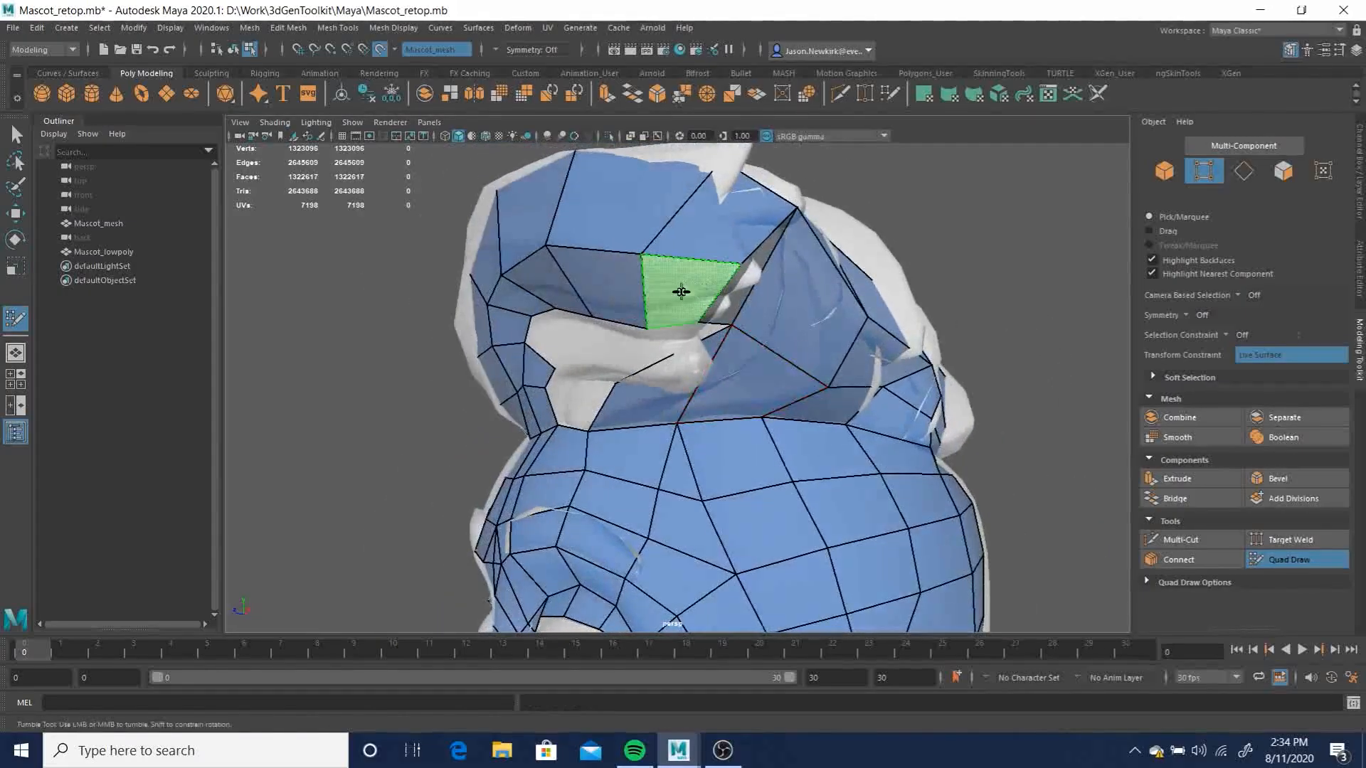
Place points along the lower lock of hair and fill two adjoining quads under the finished row
mouse_move(939, 430)
left_mouse_down("alt")
mouse_move(659, 387)
mouse_move(780, 385)
left_mouse_up("alt")
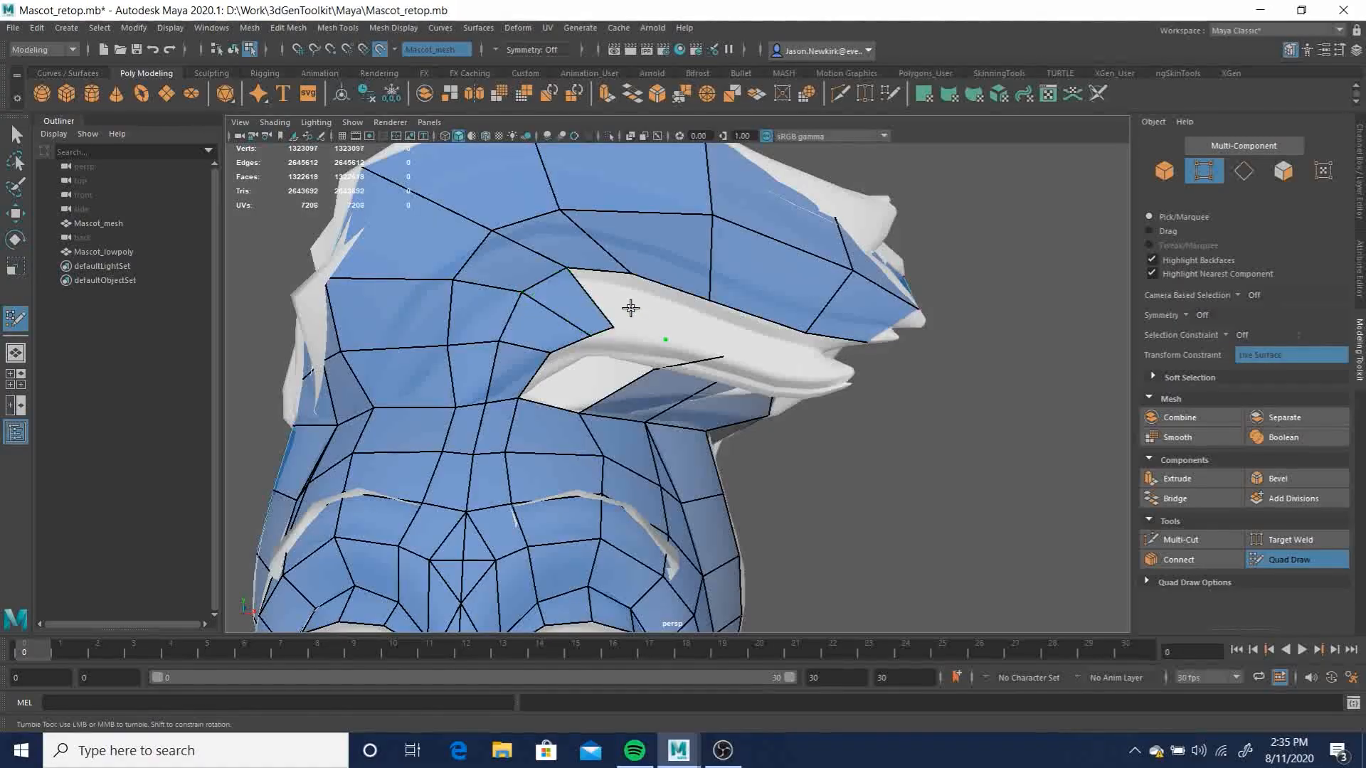
left_click(610, 289, "shift")
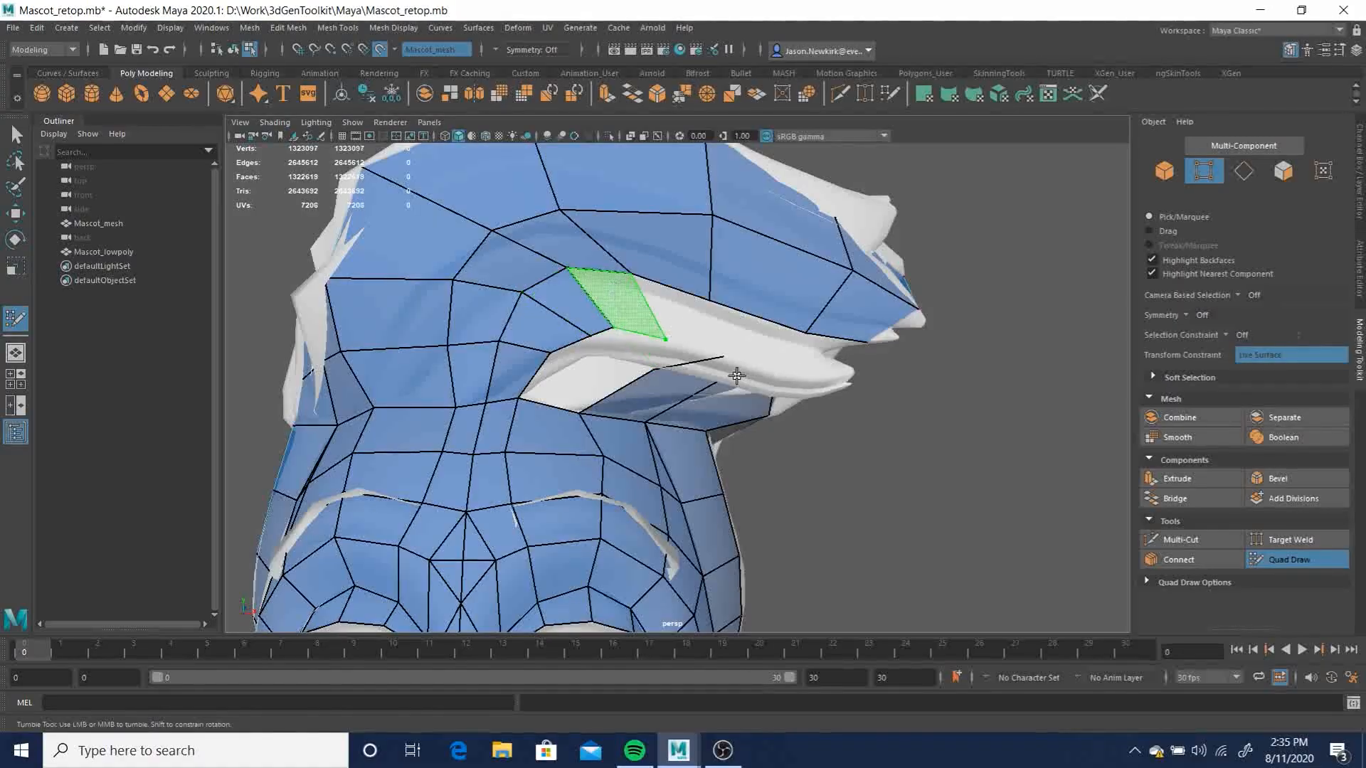
left_click_drag(720, 375, 576, 313, "alt")
left_click(592, 327, "ctrl+shift")
mouse_move(686, 360)
left_mouse_down("alt")
mouse_move(603, 374)
mouse_move(644, 328)
mouse_move(616, 277)
left_mouse_up("alt")
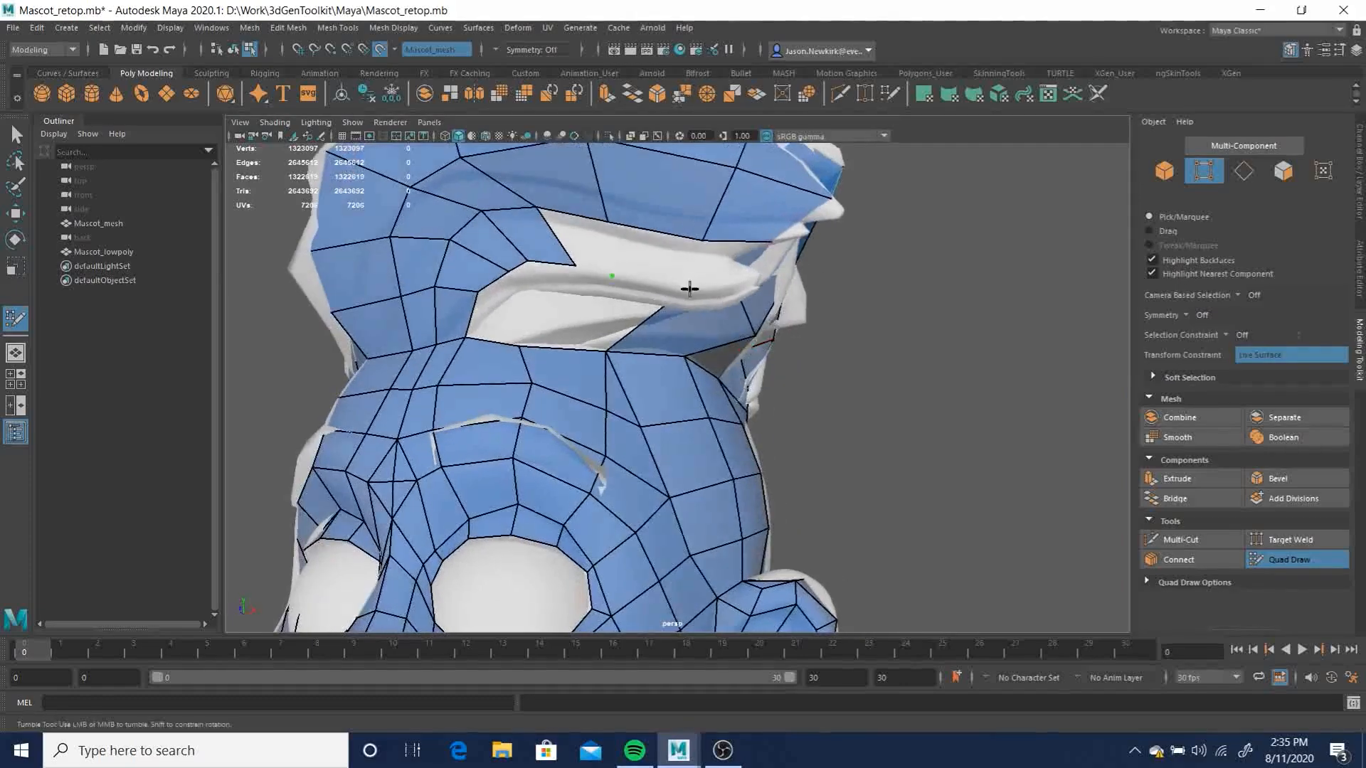
left_click(655, 258, "shift")
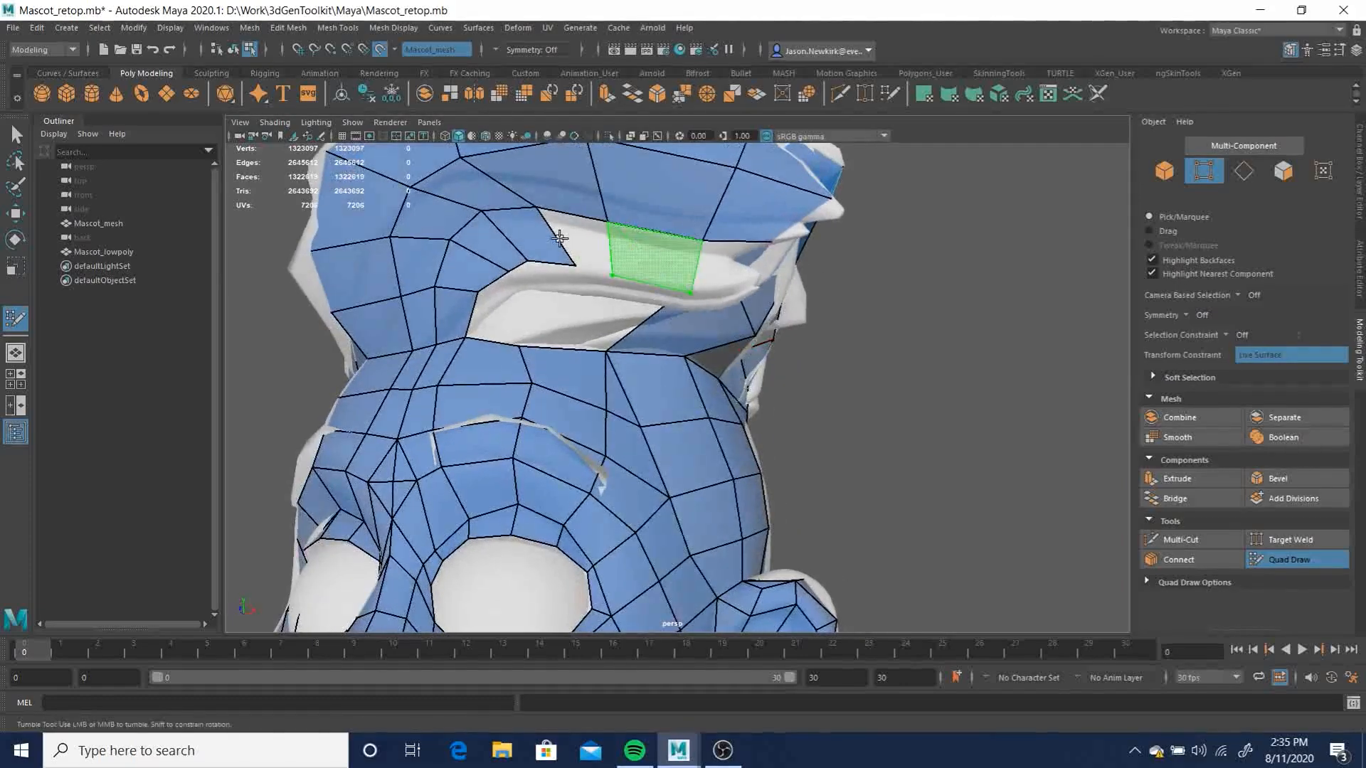
left_click(582, 242, "shift")
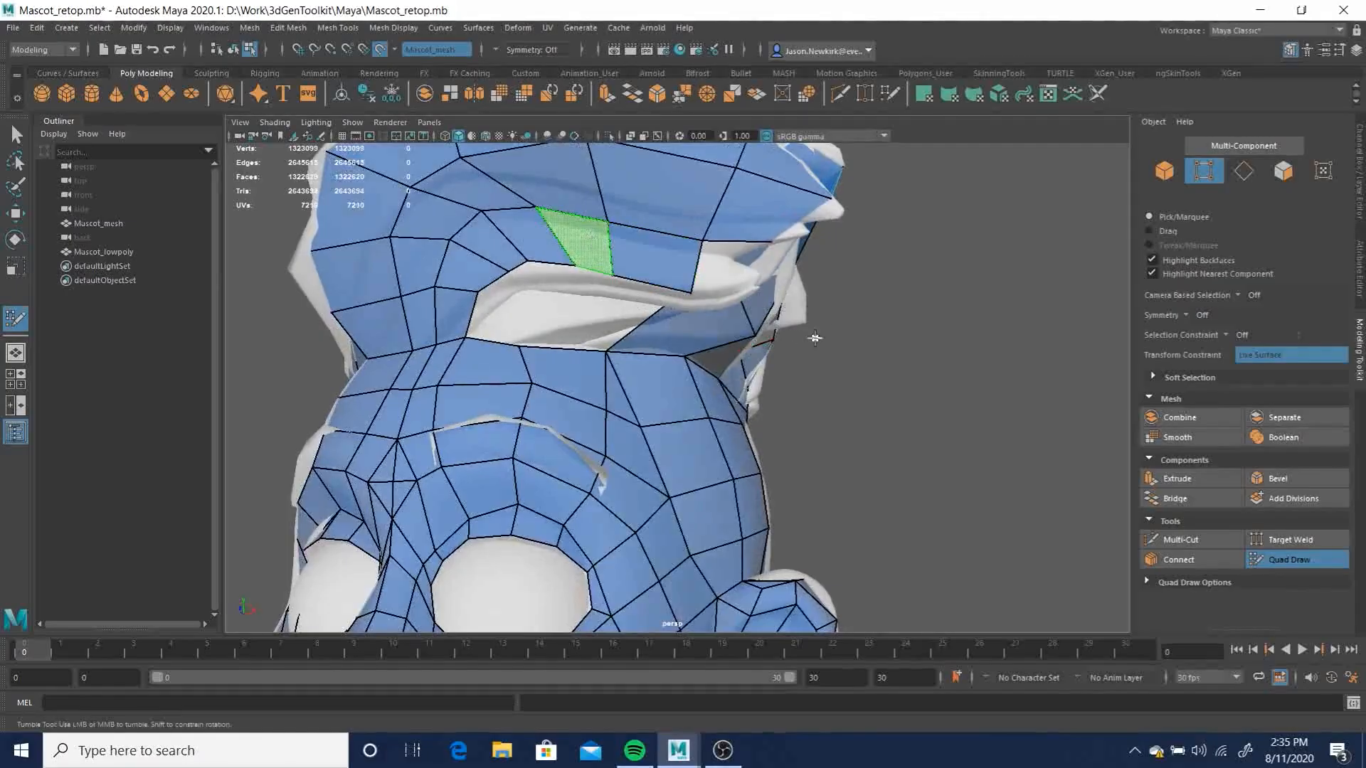
Place points above the forehead hairline and fill two quads under the overhanging lock of hair
left_click_drag(714, 342, 532, 313, "alt")
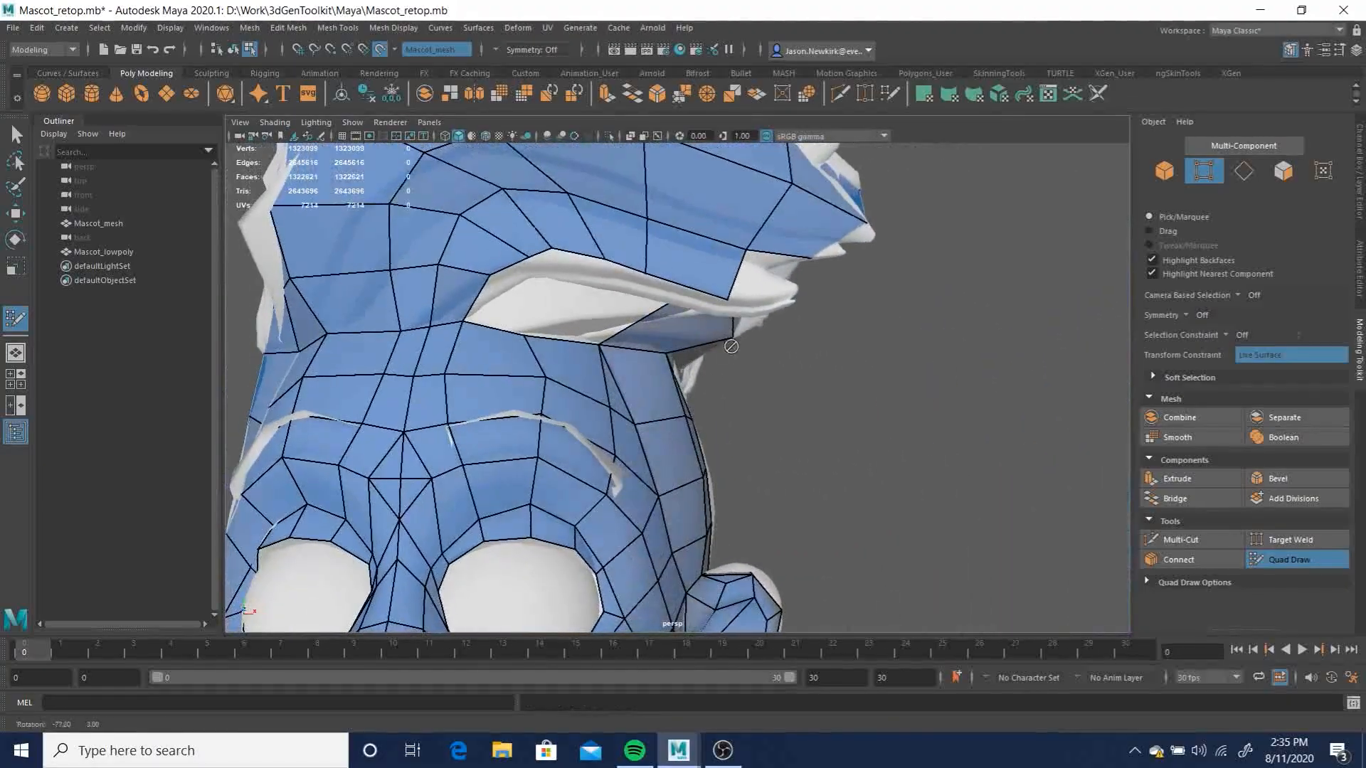
left_click(526, 302, "shift")
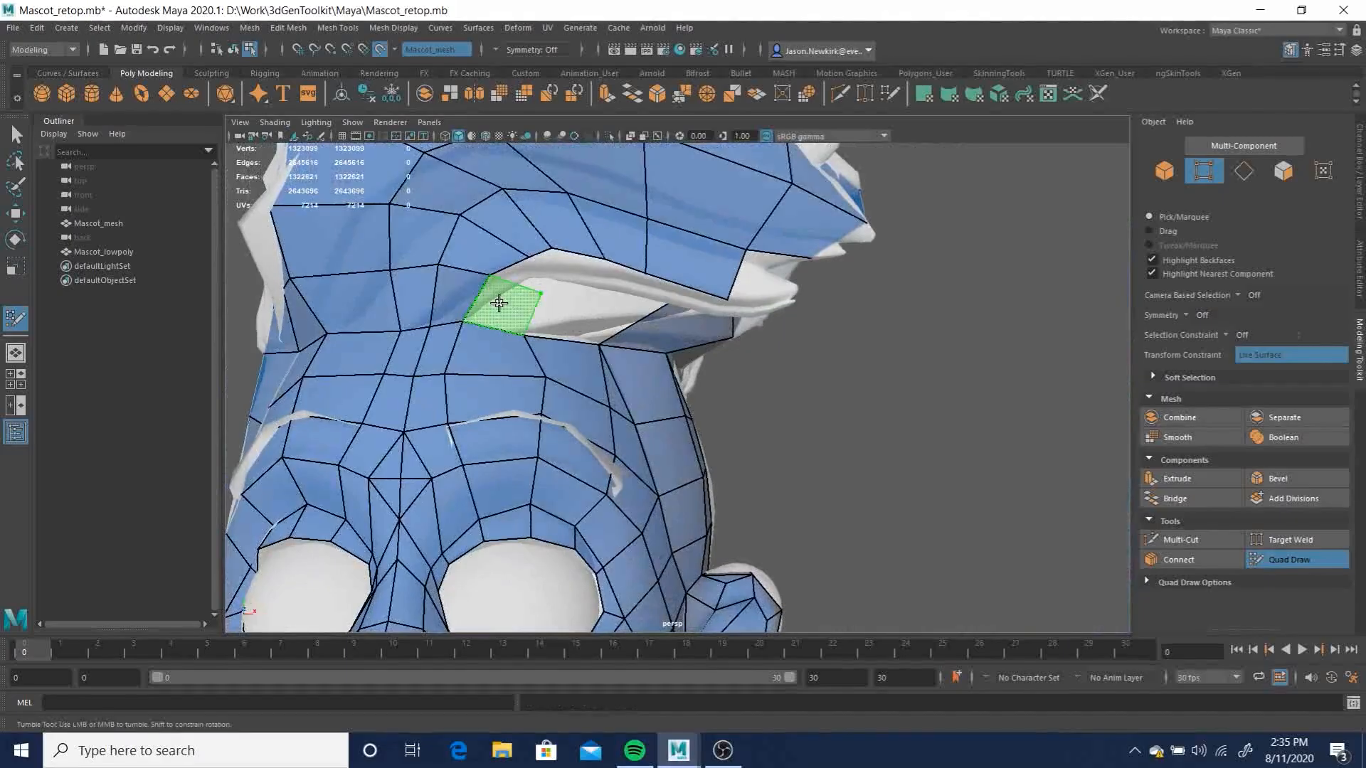
left_click_drag(719, 385, 562, 299, "alt")
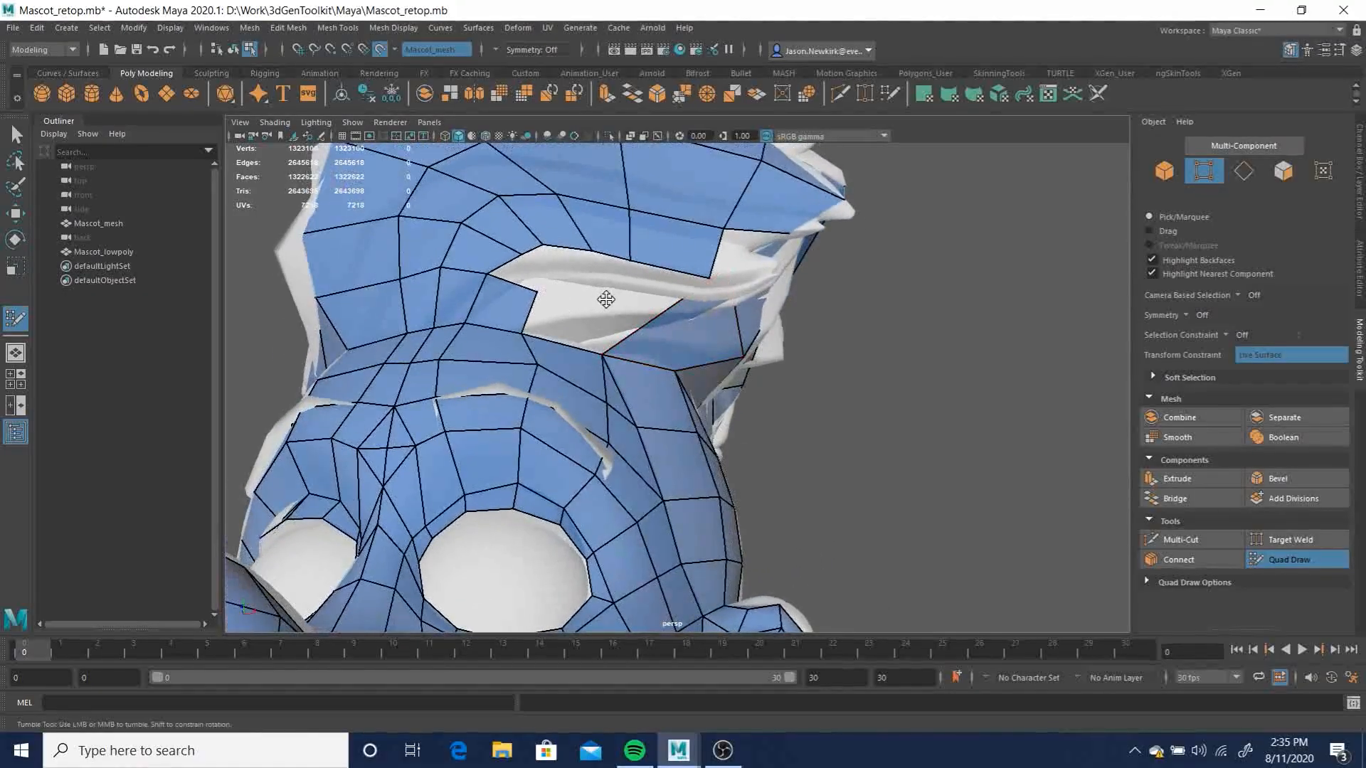
left_click(573, 317, "shift")
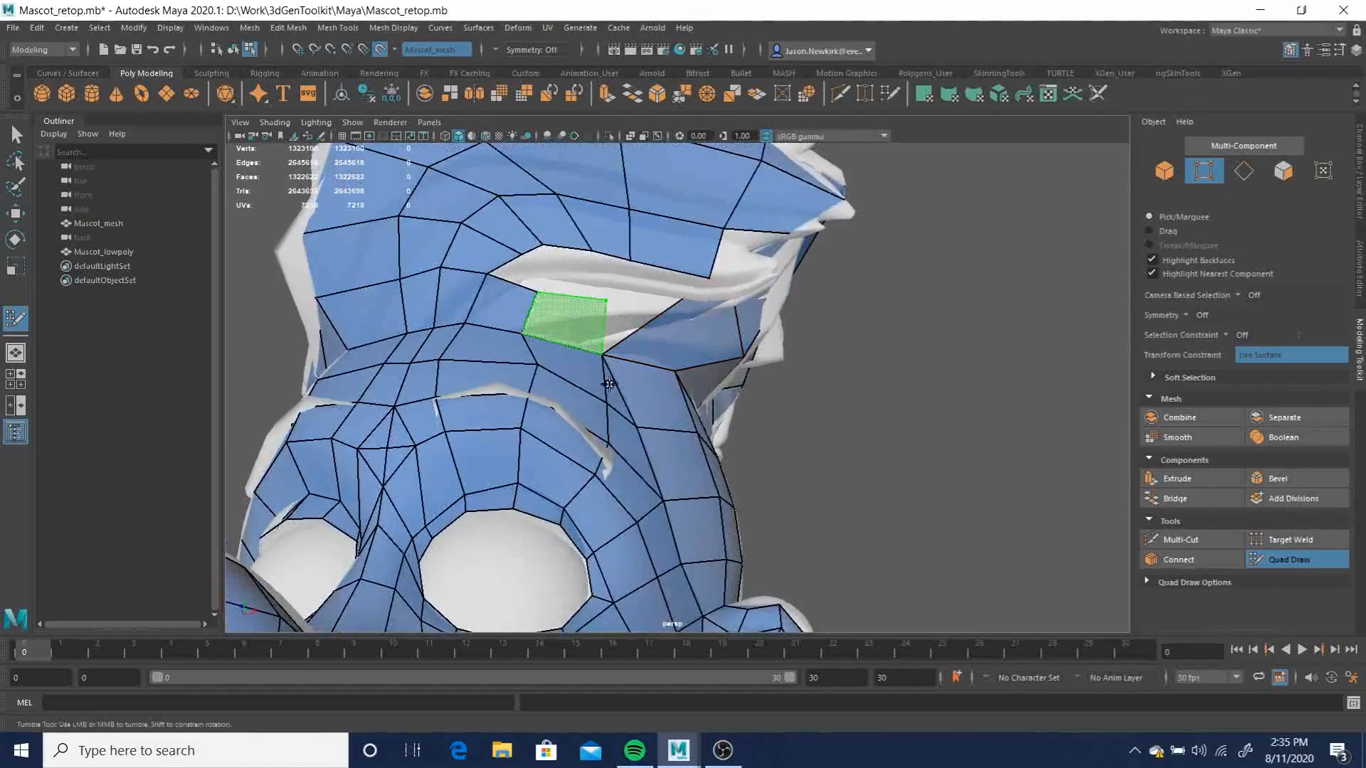
Fill two quads on the underside of the hair at the side end of the remaining gap
left_click_drag(804, 409, 642, 319, "alt")
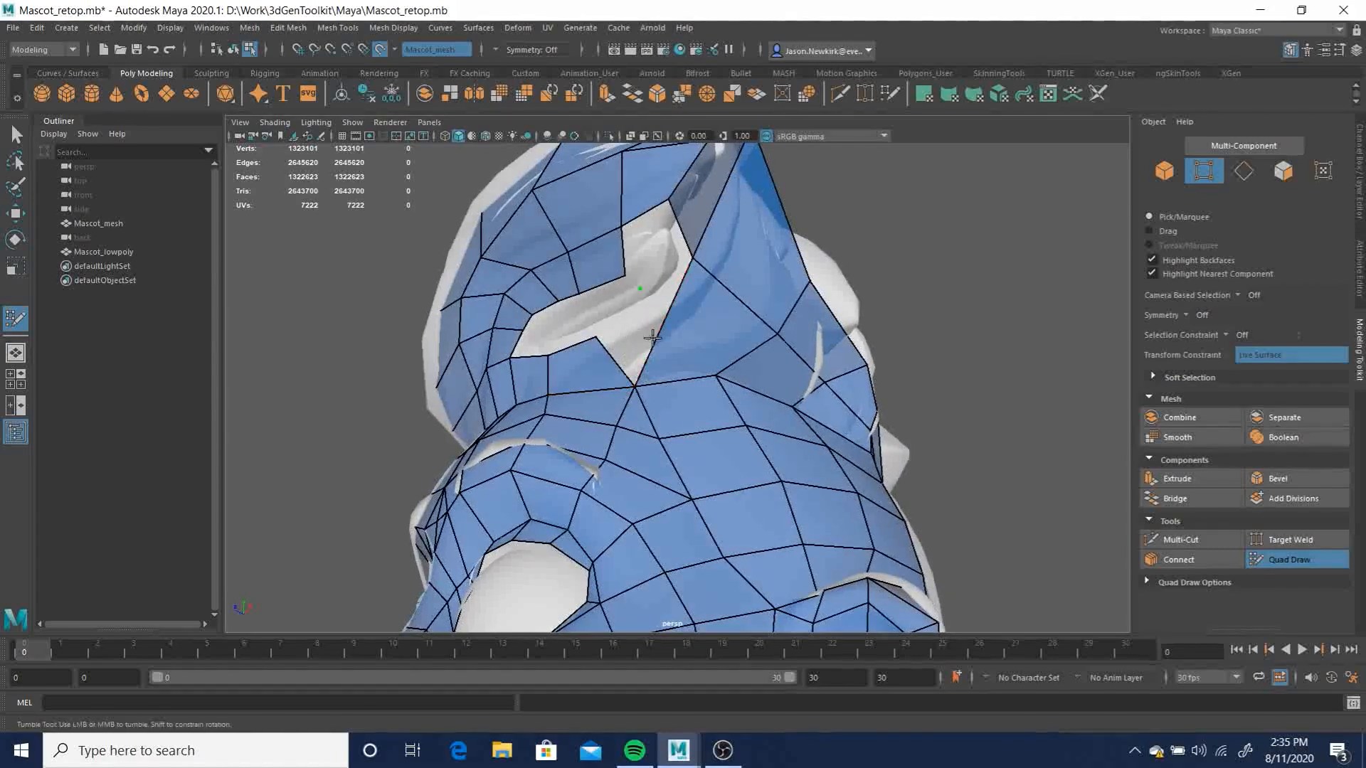
left_click_drag(642, 338, 629, 333, "alt")
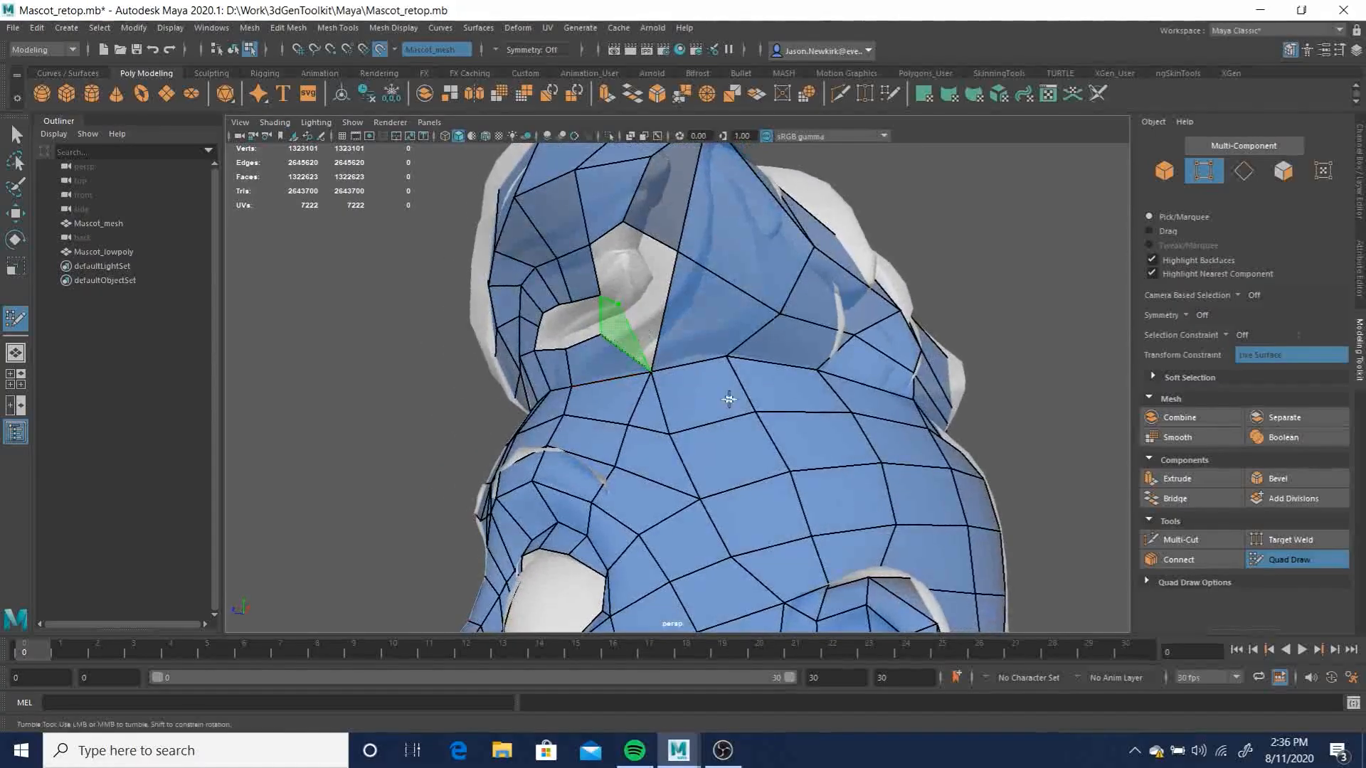
left_click(655, 362, "shift")
mouse_move(701, 335)
left_mouse_down("alt")
mouse_move(712, 314)
mouse_move(723, 353)
mouse_move(802, 350)
mouse_move(626, 348)
mouse_move(647, 353)
mouse_move(628, 306)
mouse_move(683, 285)
mouse_move(704, 299)
mouse_move(649, 261)
left_mouse_up("alt")
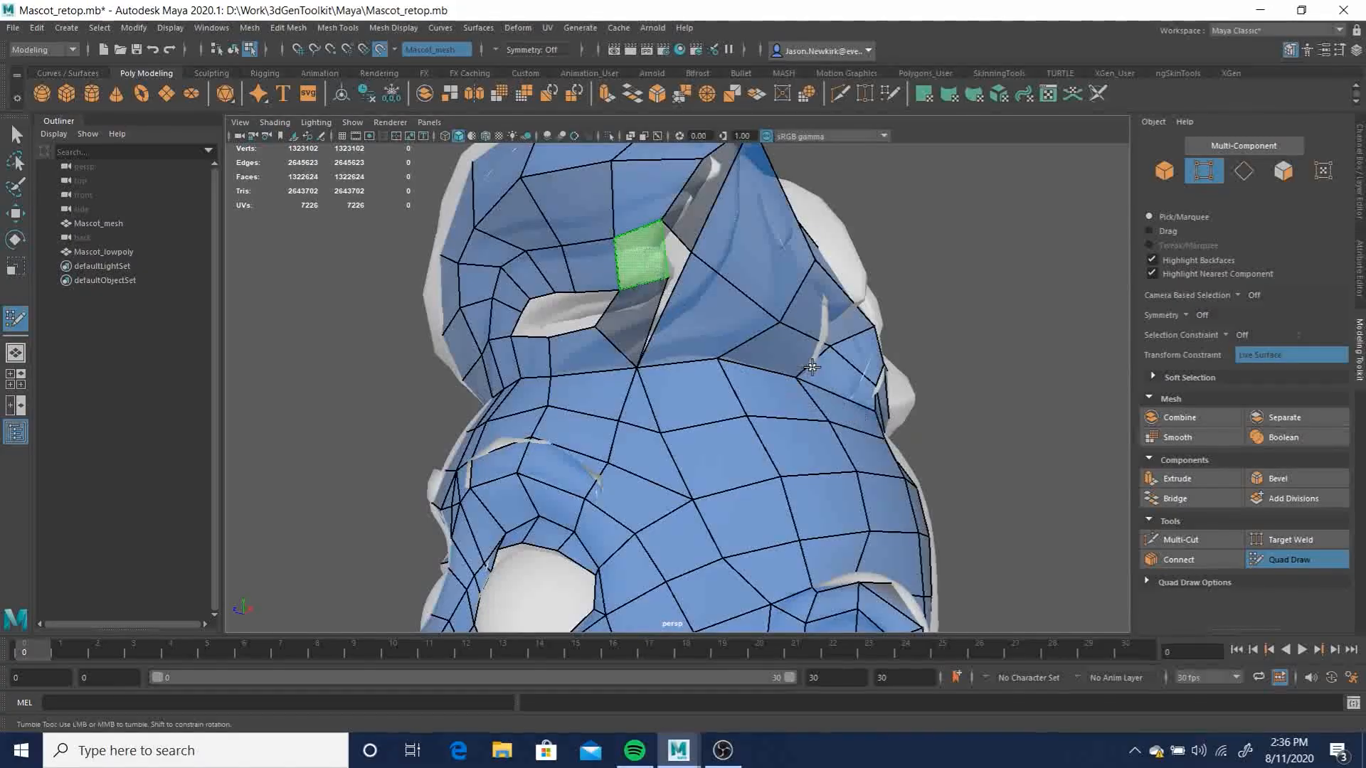
left_click_drag(765, 364, 668, 245, "alt")
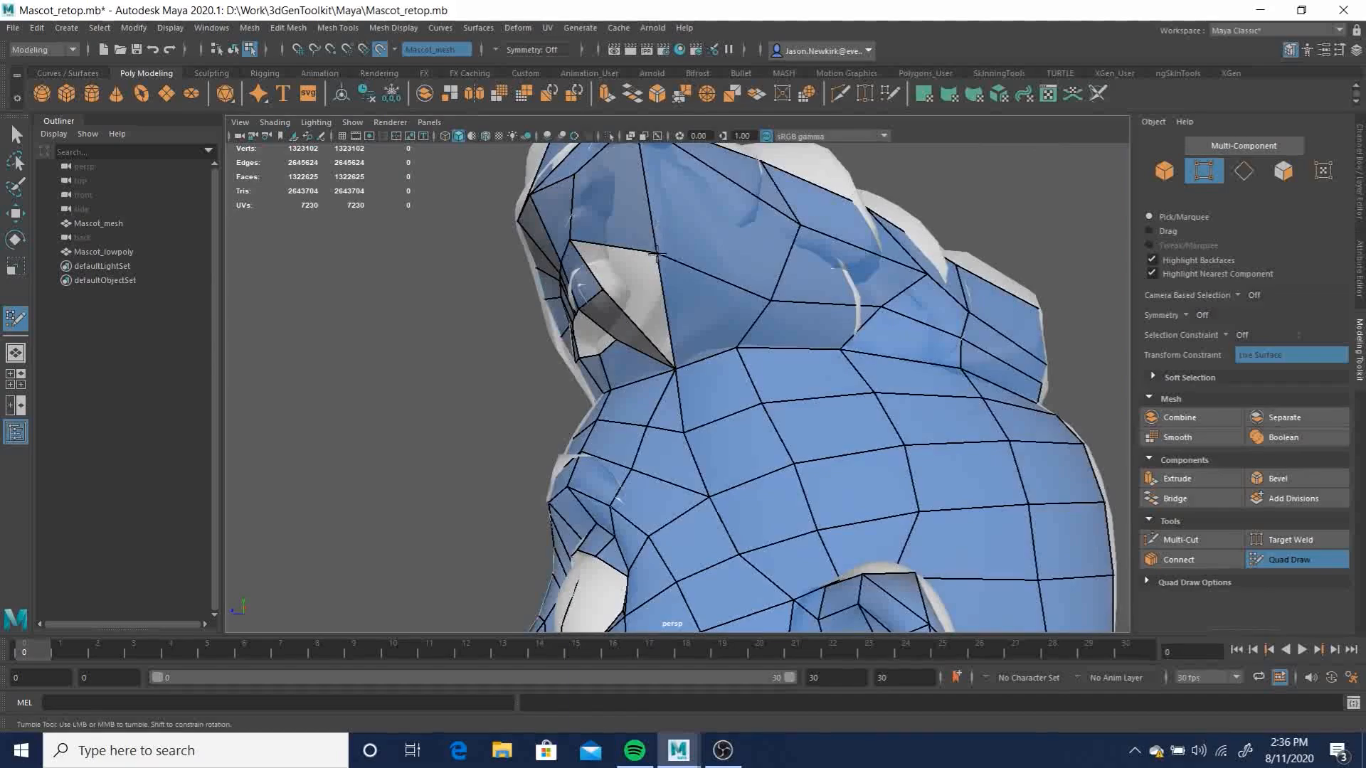
Fill the three remaining faces of the gap between the hair and forehead rows and adjust the surrounding vertices
left_click_drag(650, 296, 621, 303, "alt")
left_click_drag(614, 357, 711, 314, "alt")
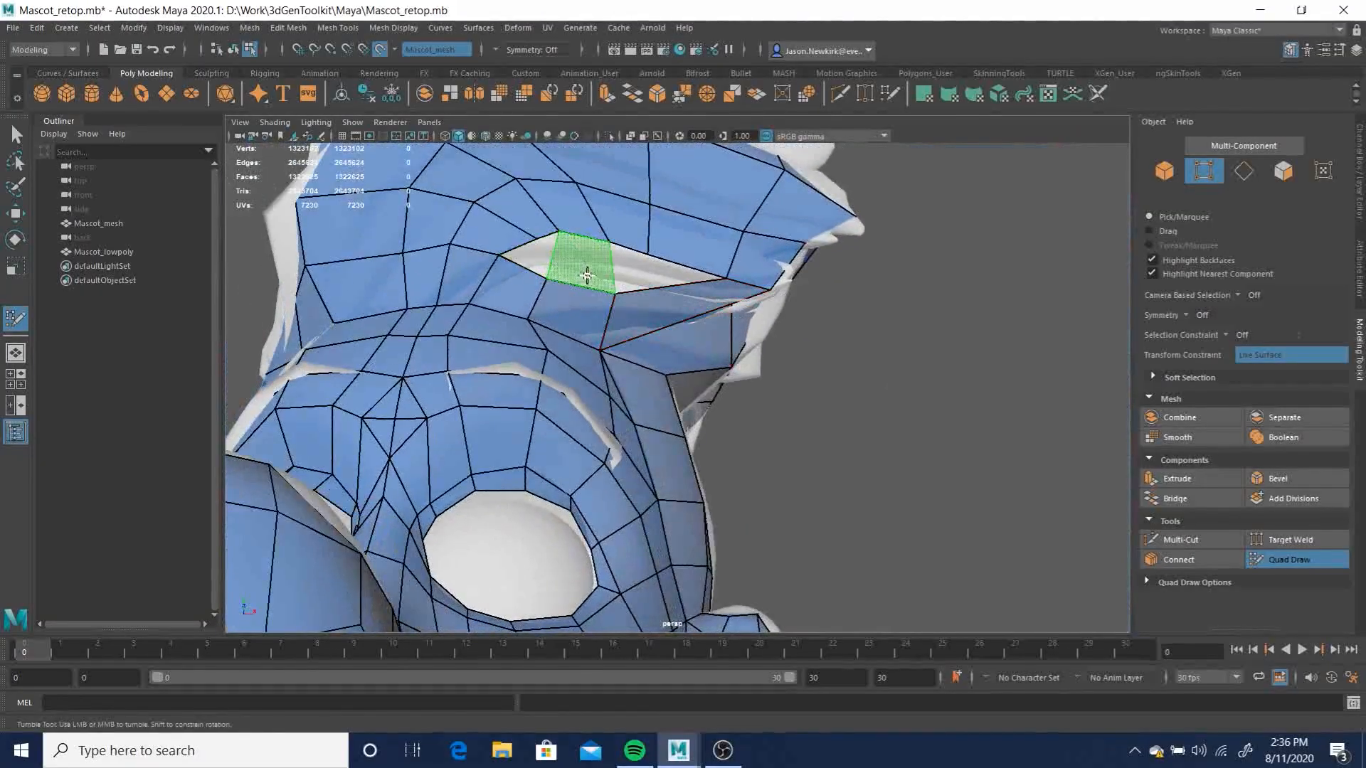
left_click(638, 272, "shift")
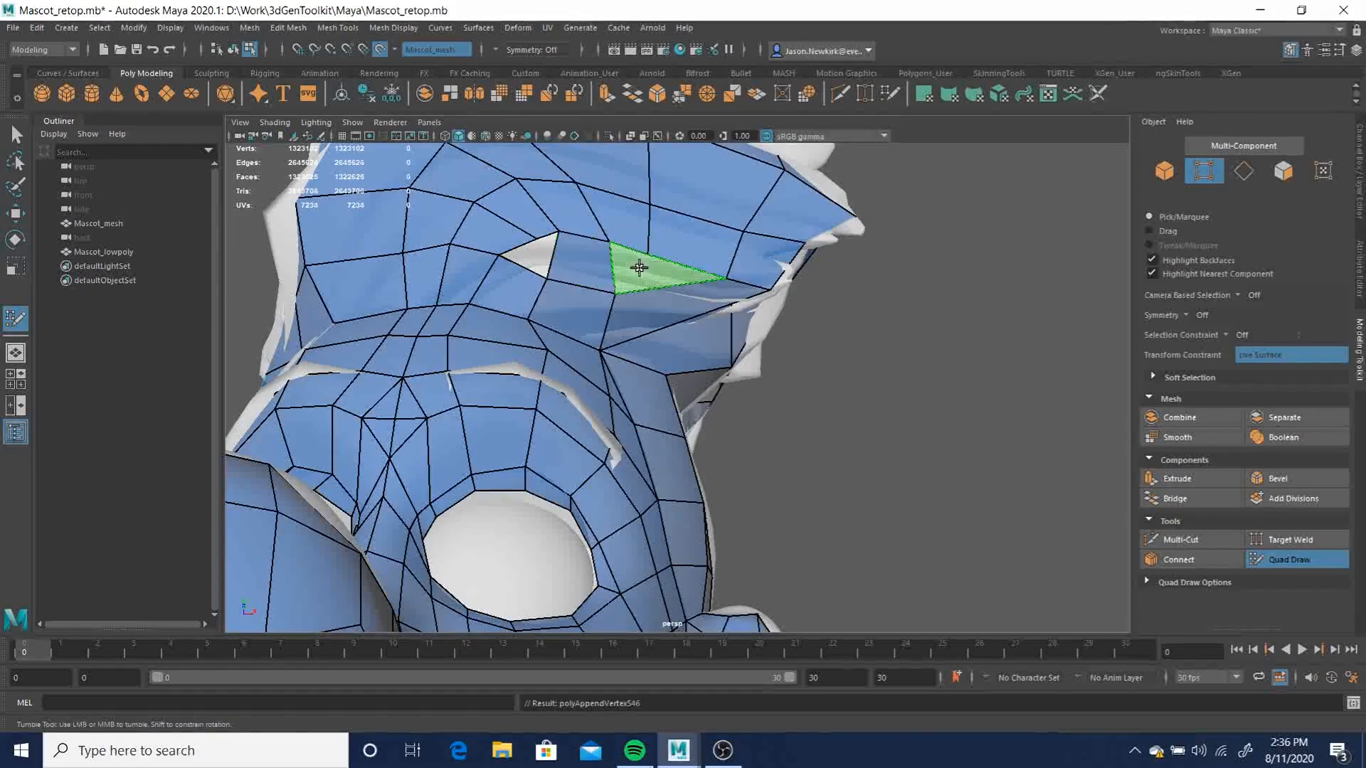
left_click(534, 254, "shift")
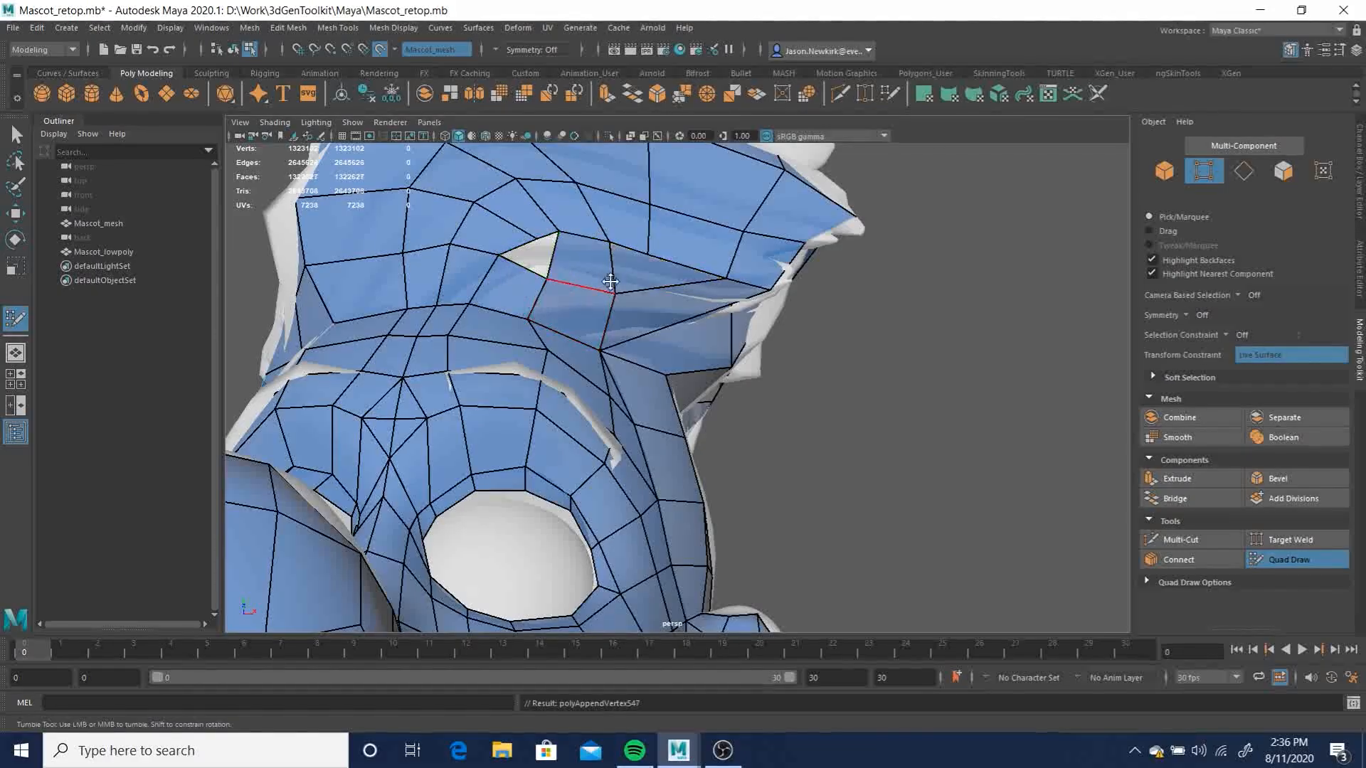
left_click(527, 259, "shift")
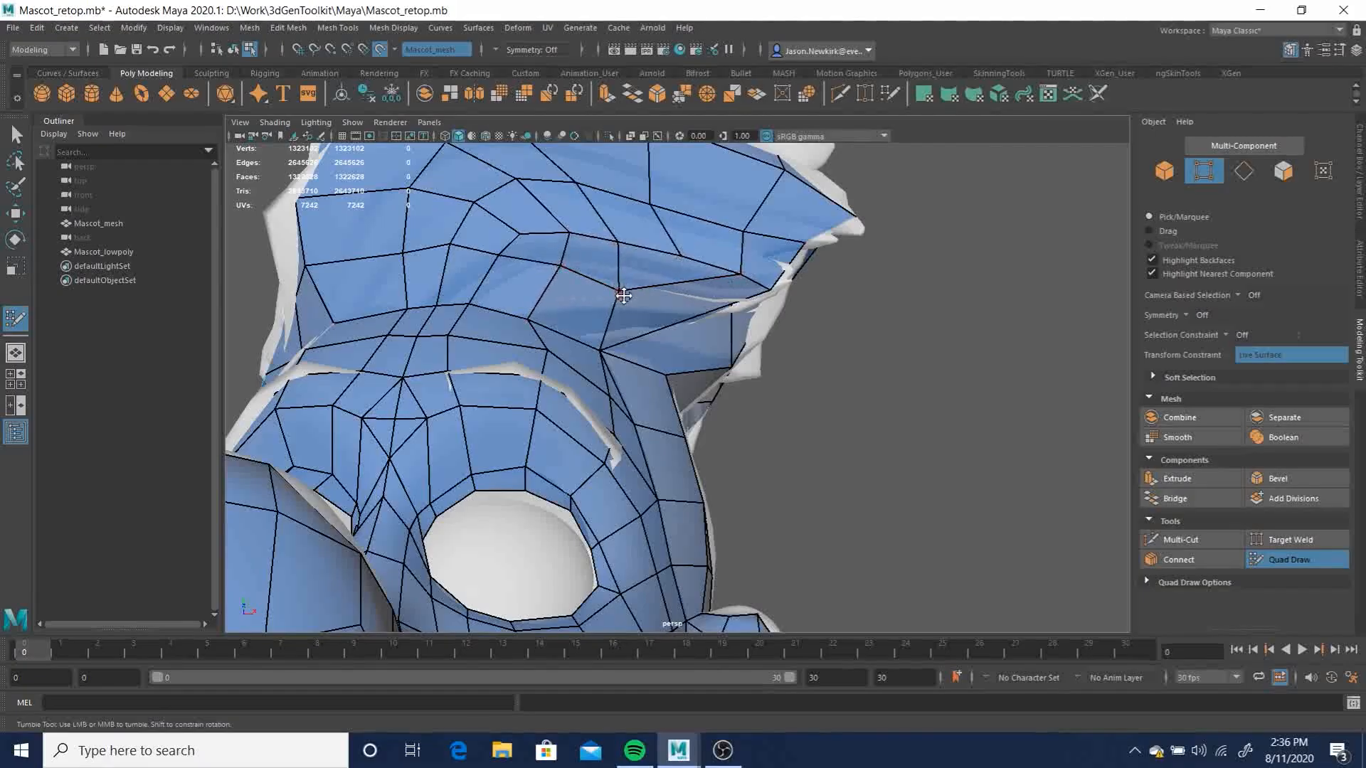
Select Mascot_lowpoly, isolate it in the viewport, and exit Quad Draw
left_click_drag(609, 351, 646, 429, "alt")
right_click_drag(646, 429, 564, 347, "alt")
left_click(100, 252)
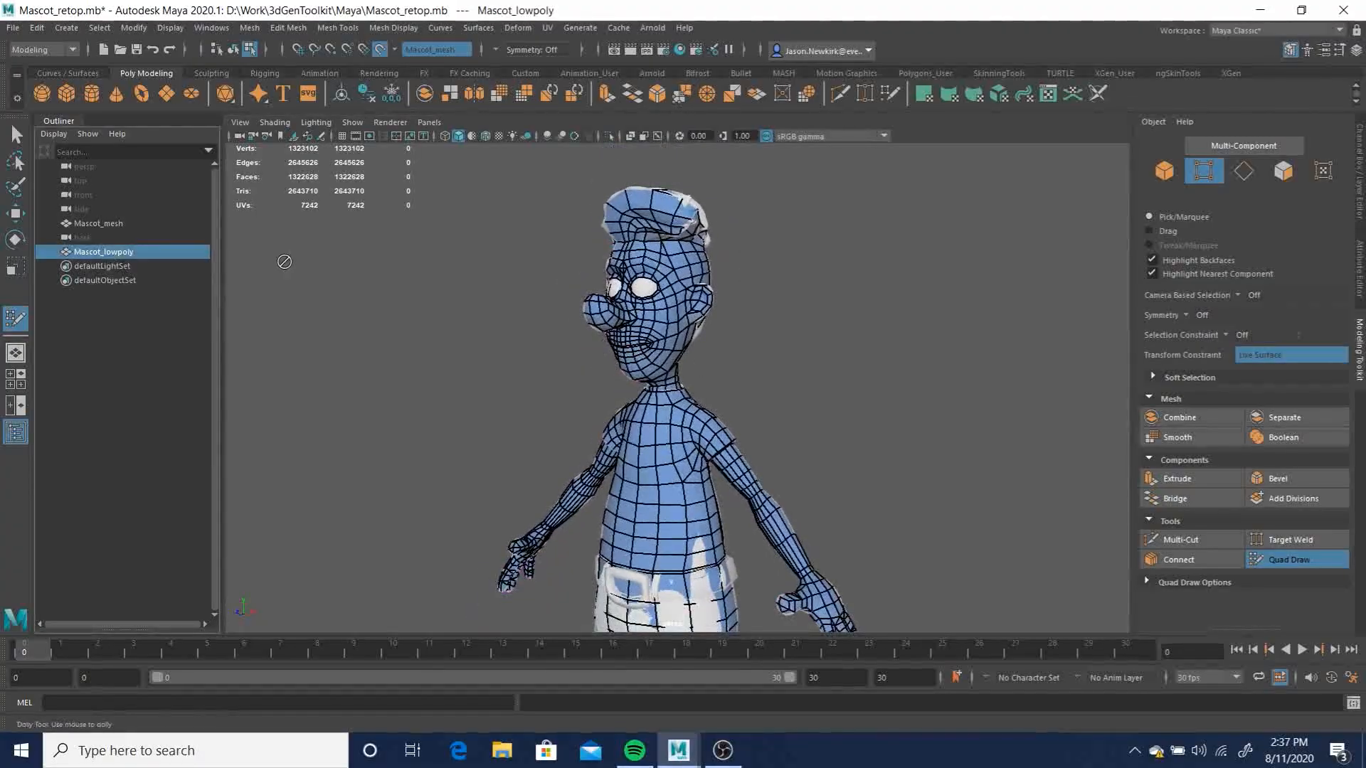
key("ctrl+1")
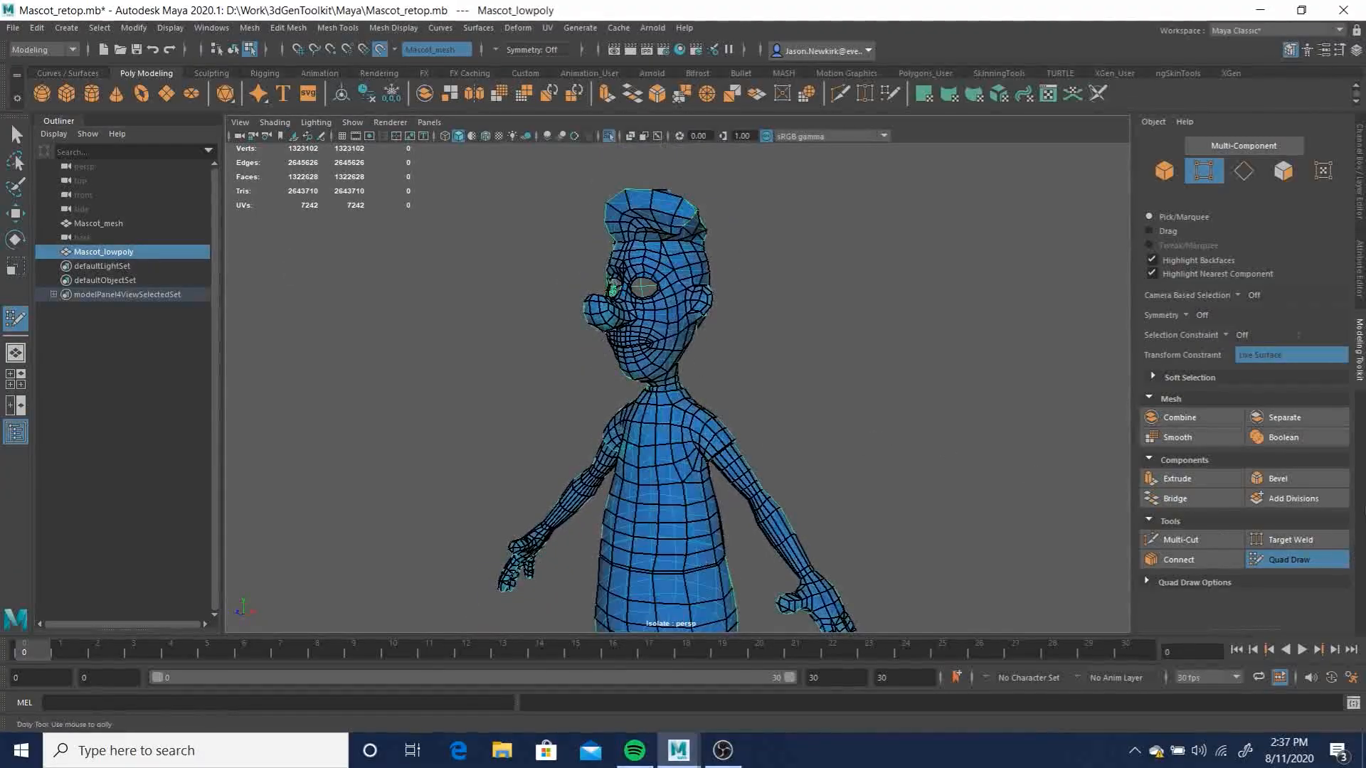
left_click(1322, 561)
scroll(639, 302, "up", 10)
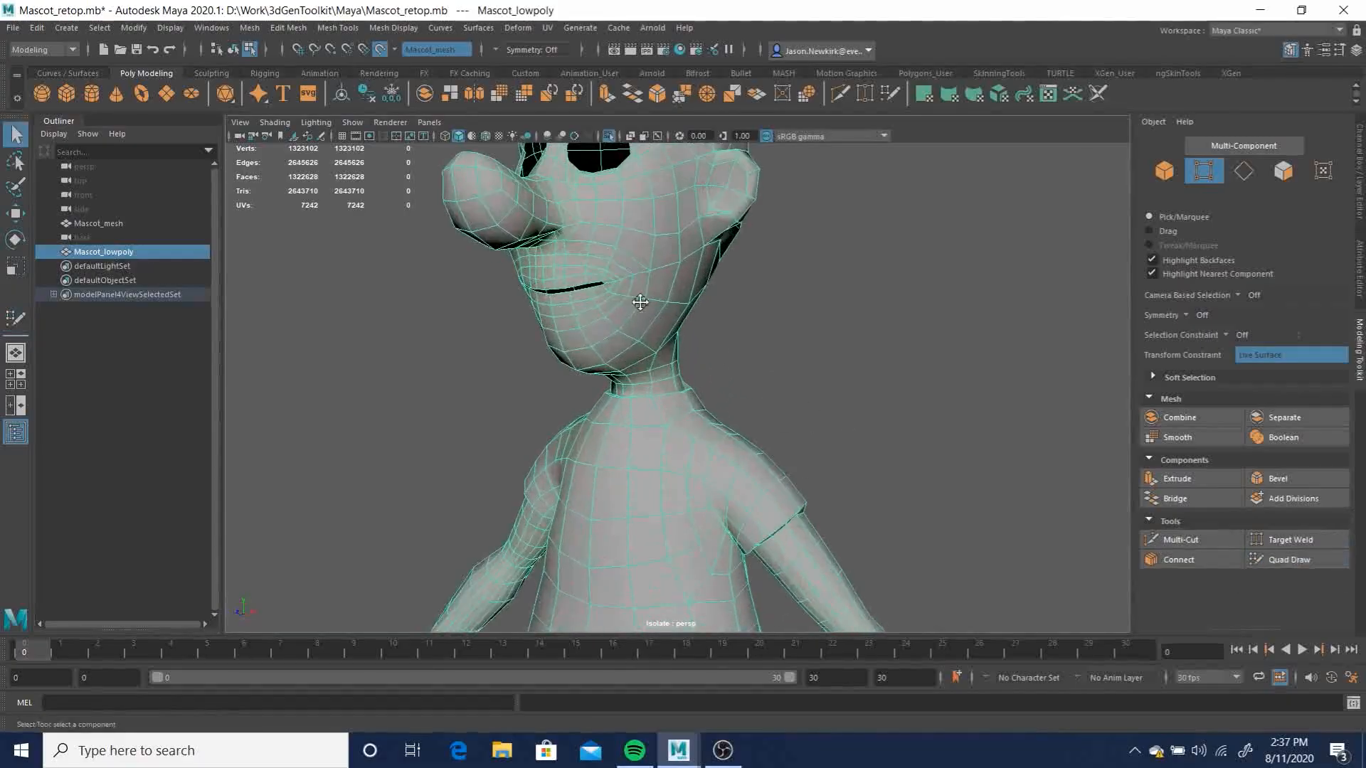
Bridge two open border edges across the gap at the side of the overhanging hair on Mascot_lowpoly
left_click_drag(609, 345, 897, 426, "alt")
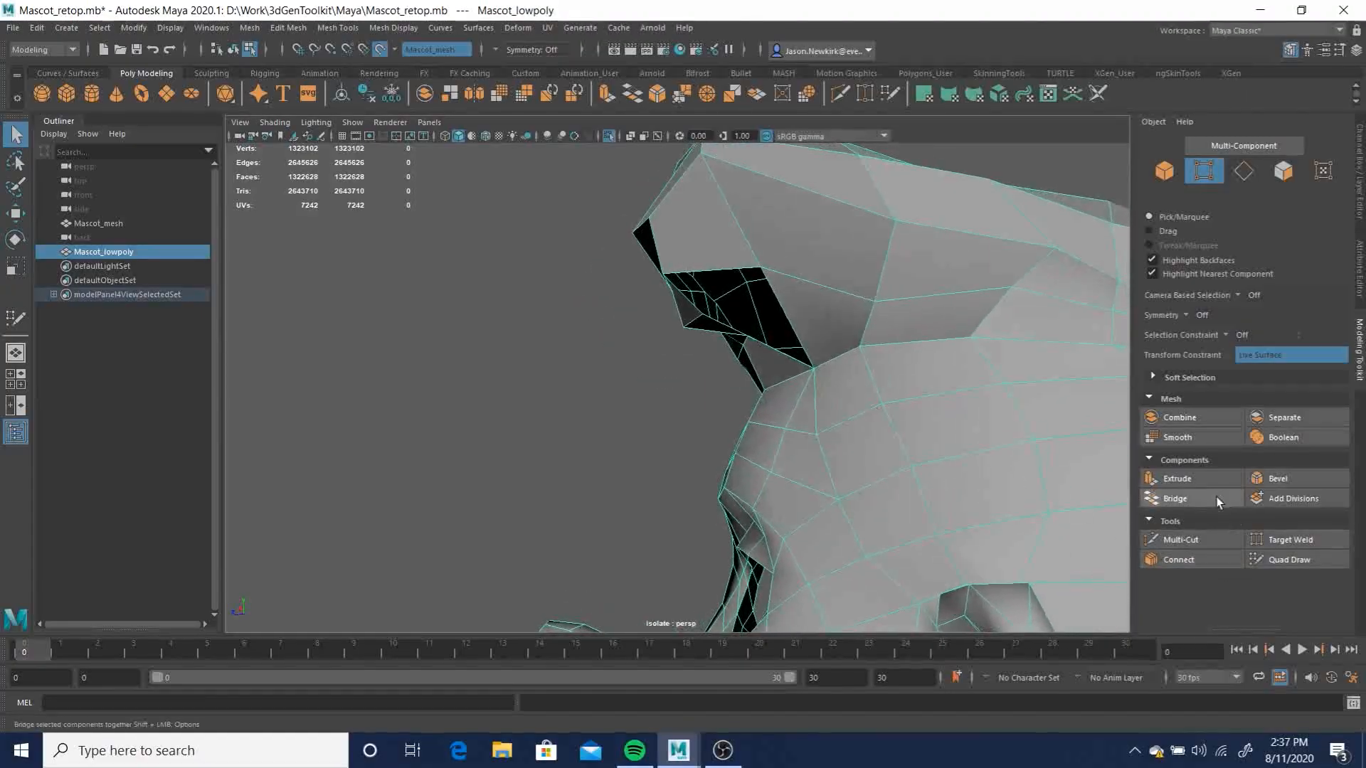
left_click(1245, 169)
left_click(1183, 500)
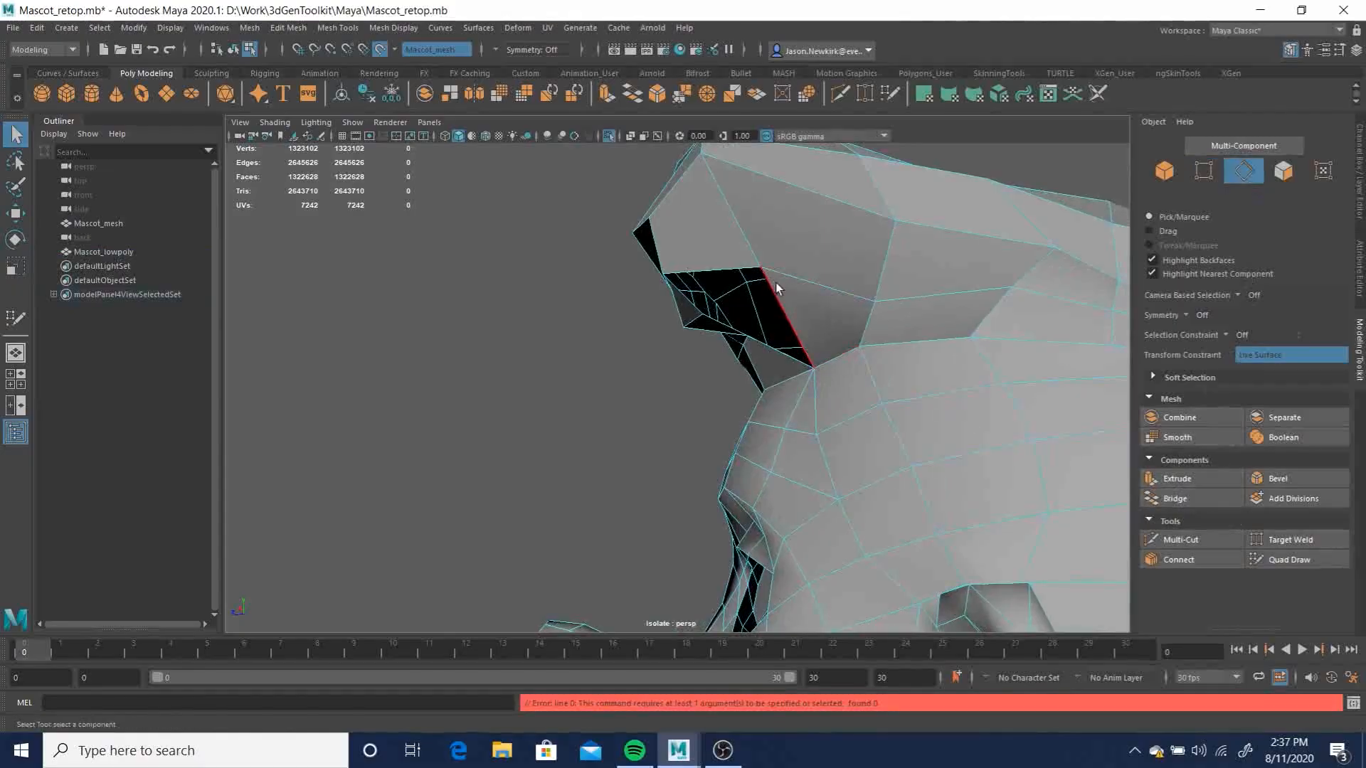
left_click(781, 307)
left_click_drag(738, 321, 996, 456, "alt")
left_click_drag(738, 427, 597, 328, "alt")
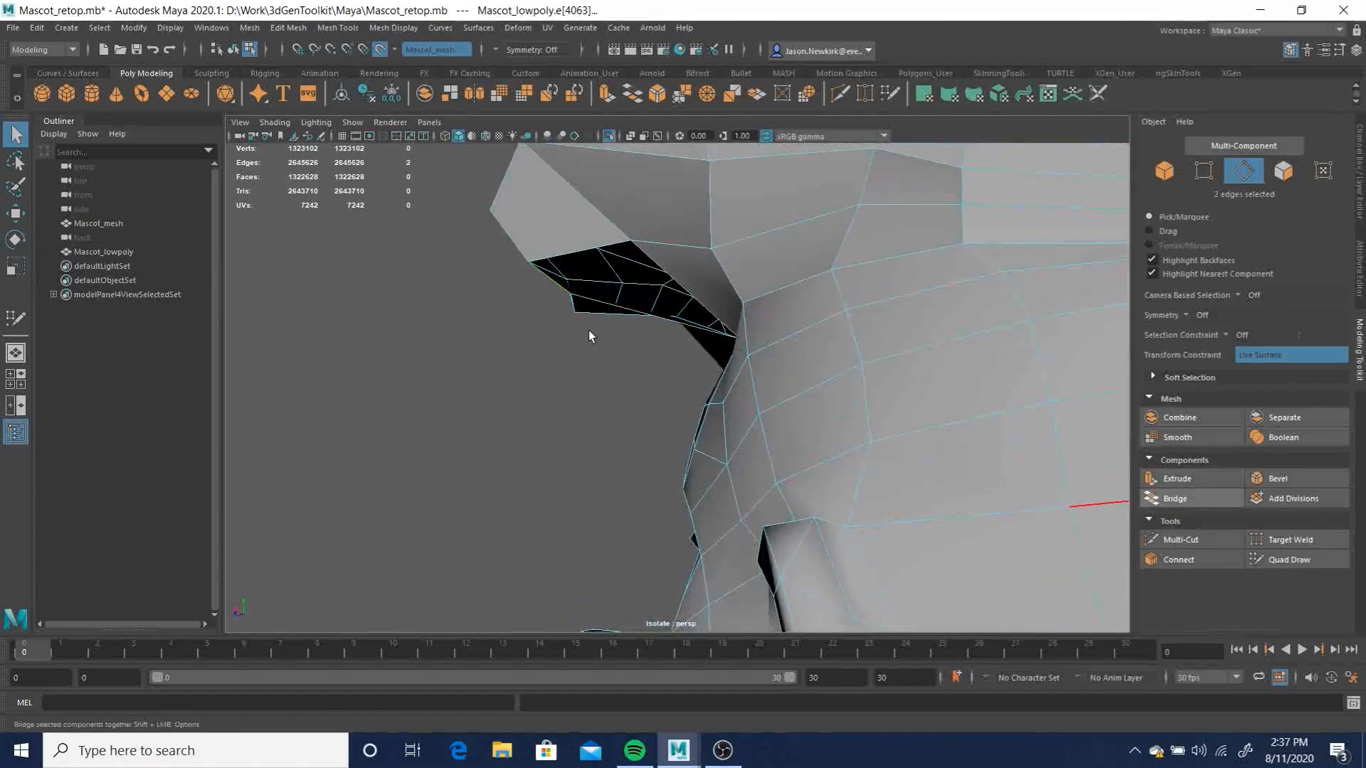
left_click_drag(719, 325, 738, 336, "alt")
left_click_drag(824, 344, 693, 376, "alt")
right_click_drag(694, 377, 412, 335, "alt")
left_click_drag(412, 335, 839, 335, "alt")
Turn off the live surface and move the vertex at the lower outer corner of the overhanging hair
left_click(1202, 168)
left_click_drag(973, 345, 774, 226, "alt")
left_click(701, 249)
key("w")
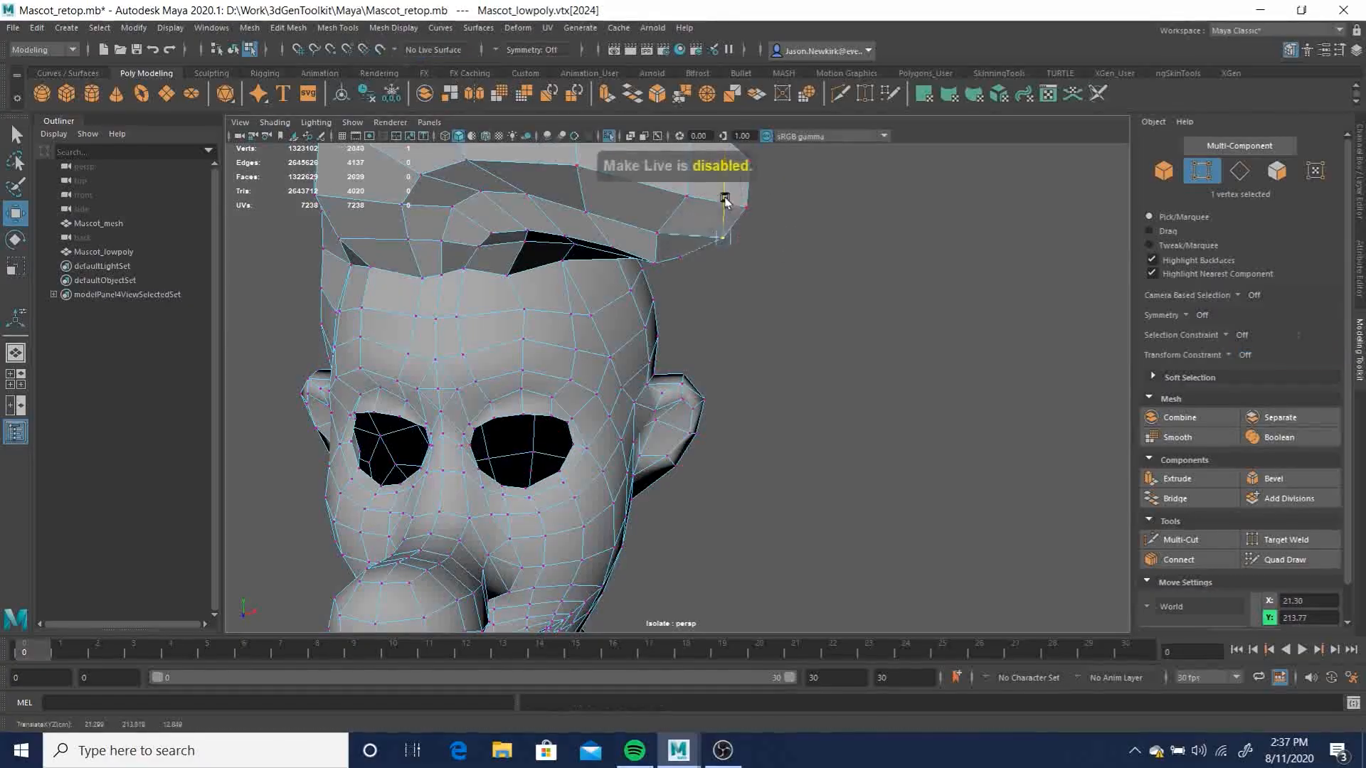
left_click_drag(930, 269, 1022, 293, "alt")
left_click(723, 247)
left_click_drag(722, 247, 758, 366, "alt")
left_click_drag(696, 268, 562, 328, "alt")
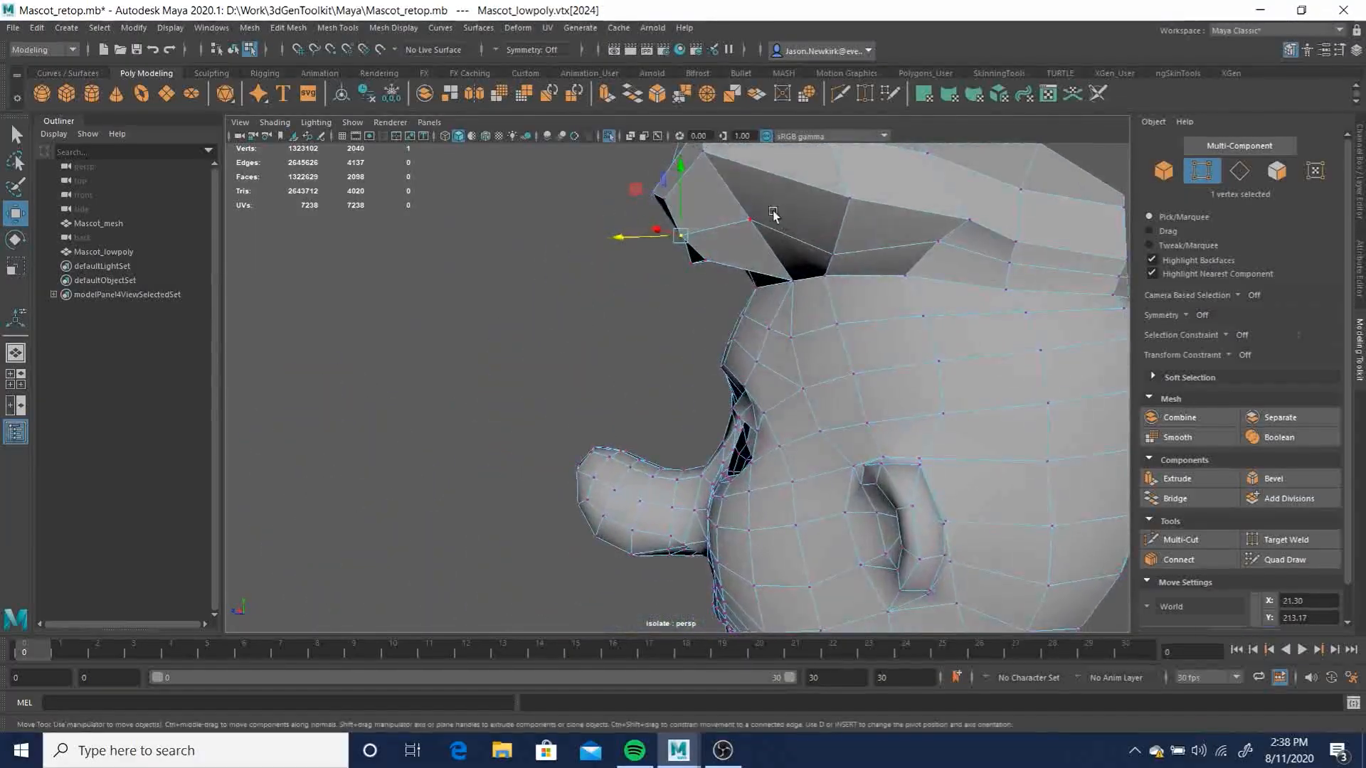
Reposition the upper vertex on the side of the overhanging hair to even out the surrounding faces
left_click_drag(776, 233, 729, 128, "alt")
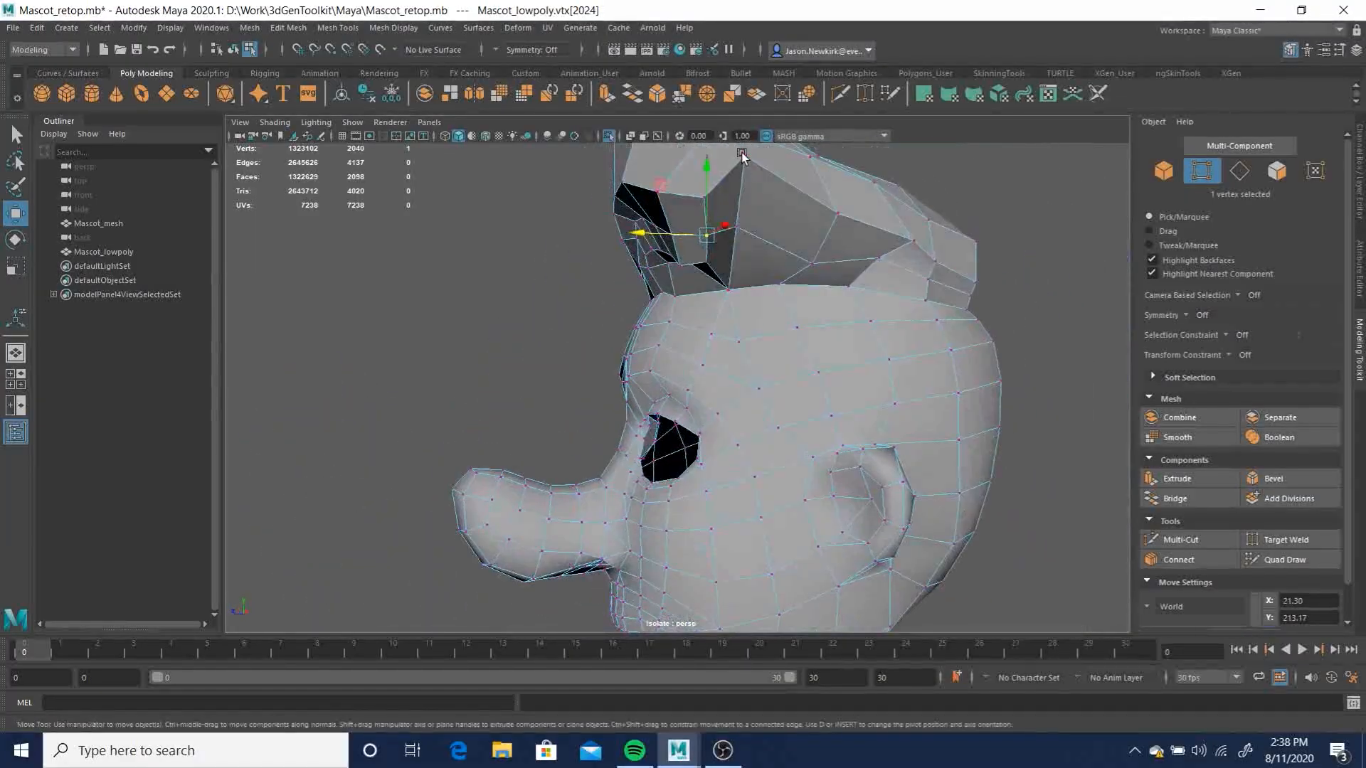
left_click_drag(818, 233, 942, 251, "alt")
middle_click_drag(942, 251, 956, 393, "alt")
right_click_drag(602, 284, 351, 278, "alt")
left_click_drag(351, 278, 631, 378, "alt")
right_click_drag(631, 378, 854, 428, "alt")
left_click_drag(853, 429, 411, 379, "alt")
mouse_move(479, 340)
left_mouse_down("alt")
mouse_move(528, 284)
mouse_move(574, 296)
mouse_move(451, 317)
mouse_move(238, 305)
mouse_move(265, 295)
mouse_move(280, 266)
mouse_move(467, 342)
left_mouse_up("alt")
right_click_drag(467, 341, 628, 201, "alt")
left_click_drag(628, 201, 692, 290, "alt")
right_click_drag(692, 290, 552, 254, "alt")
mouse_move(552, 254)
left_mouse_down("alt")
mouse_move(714, 225)
mouse_move(559, 235)
left_mouse_up("alt")
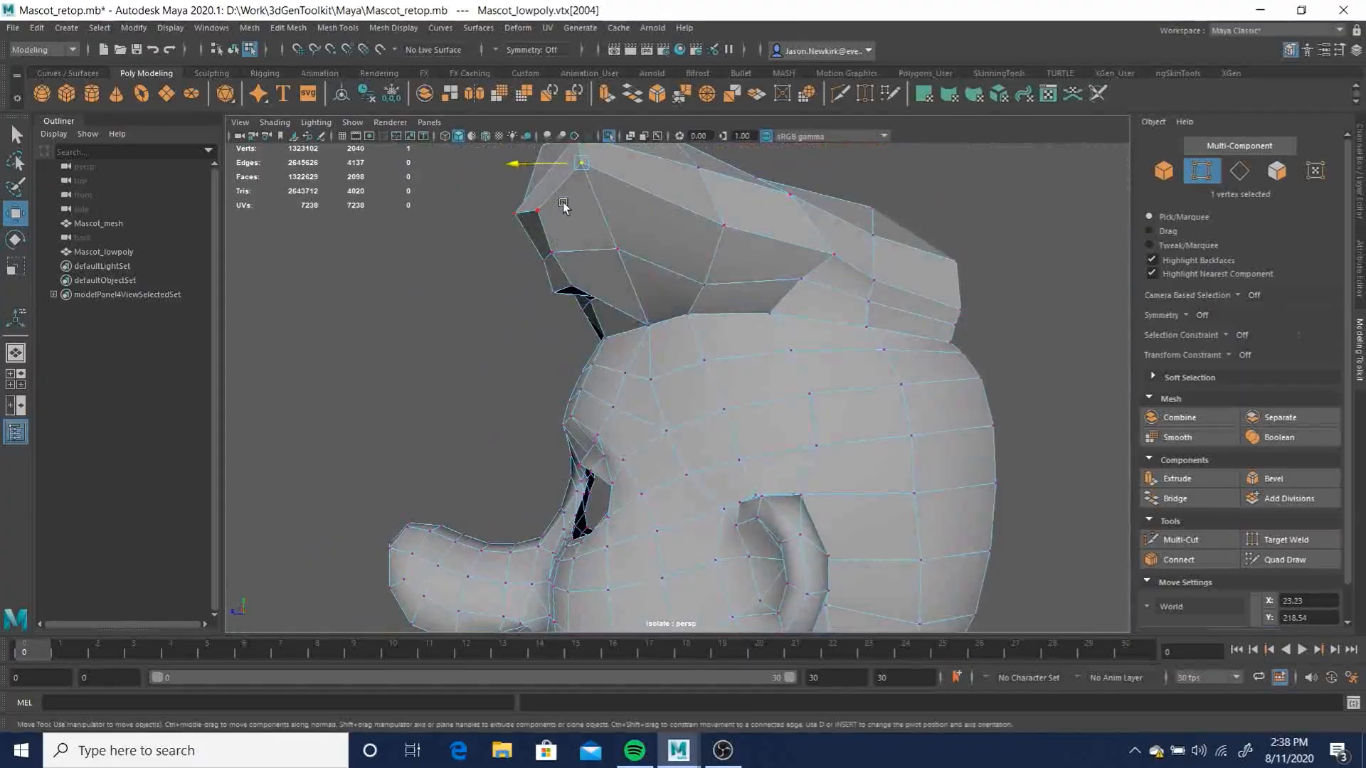
left_click_drag(637, 238, 669, 244, "alt")
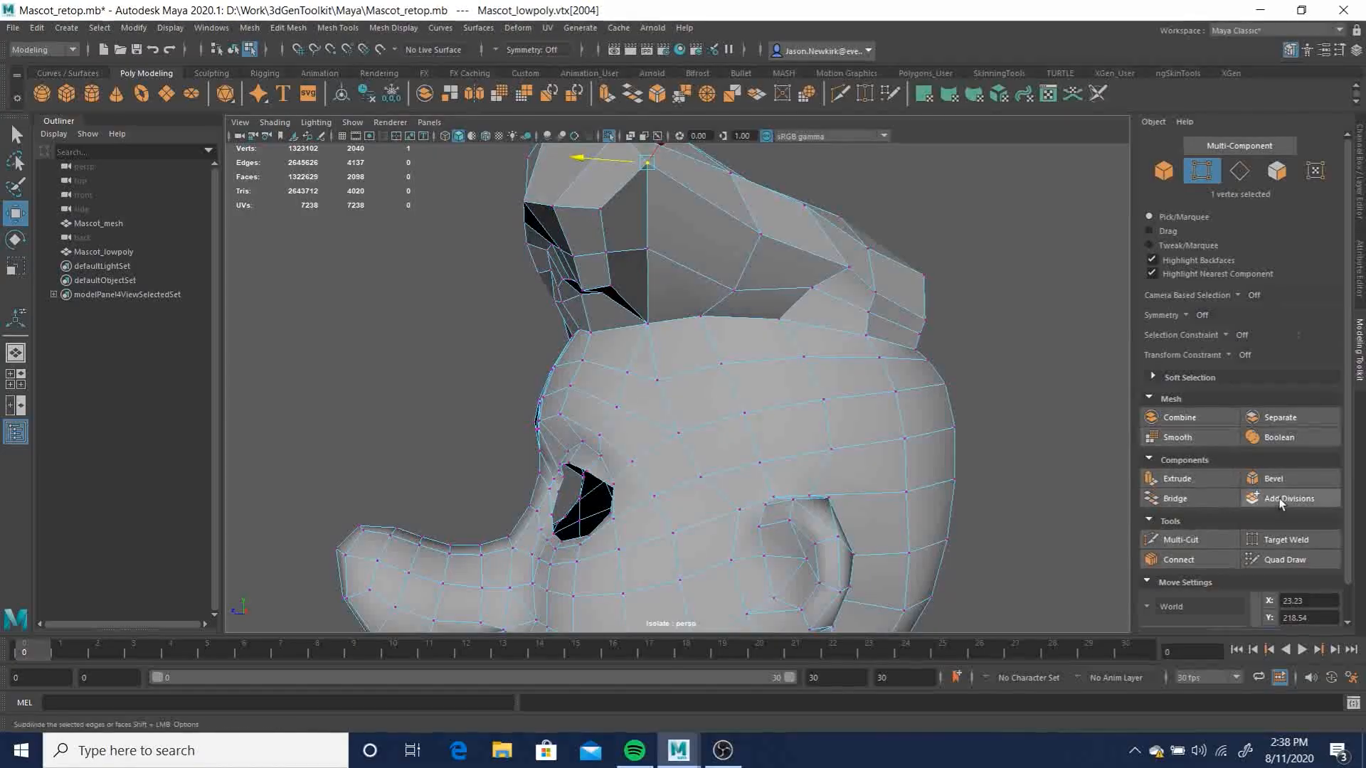
Cut a new edge across the two side faces of the hair with Multi-Cut, joining their opposite vertices
left_click(1200, 541)
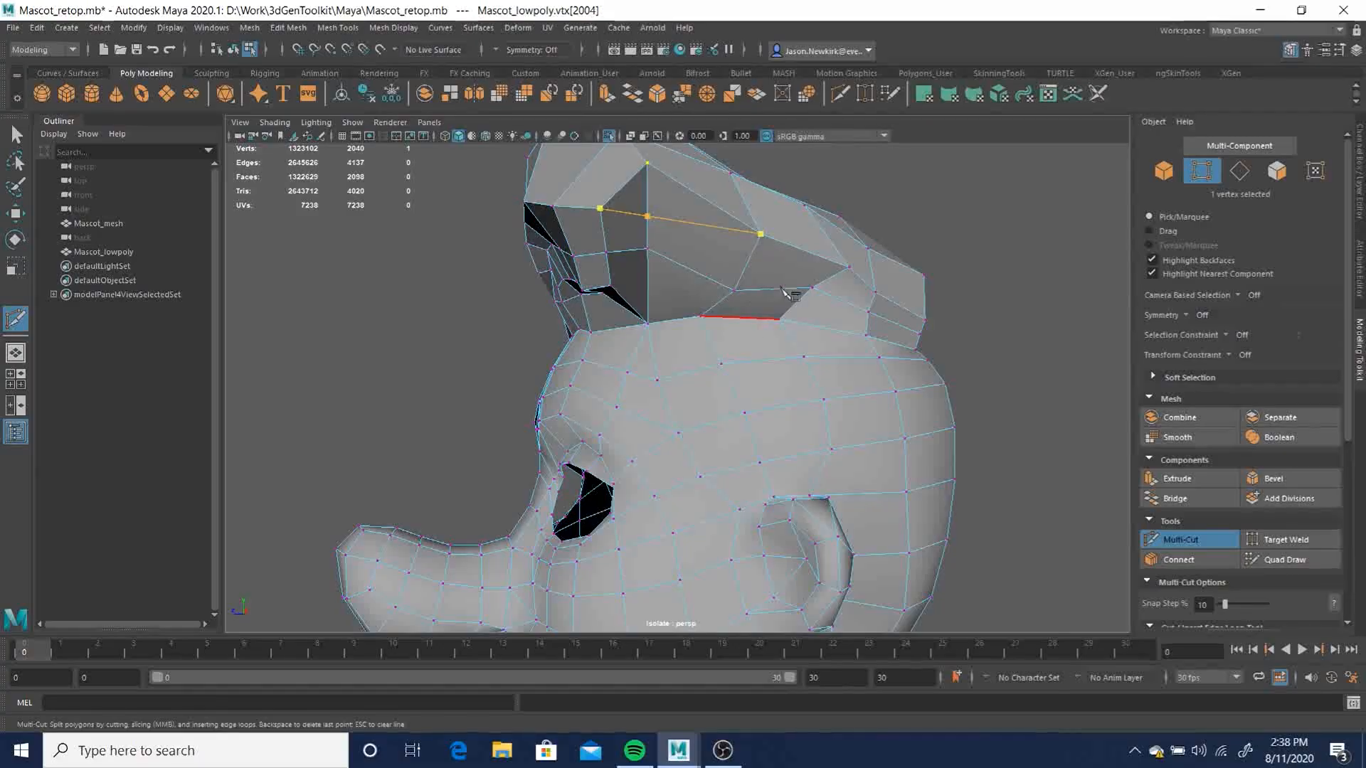
left_click_drag(874, 281, 562, 268, "alt")
key("q")
Move the newly cut vertex and the vertex below it to round out the side of the hair
left_click_drag(640, 324, 805, 329, "alt")
key("w")
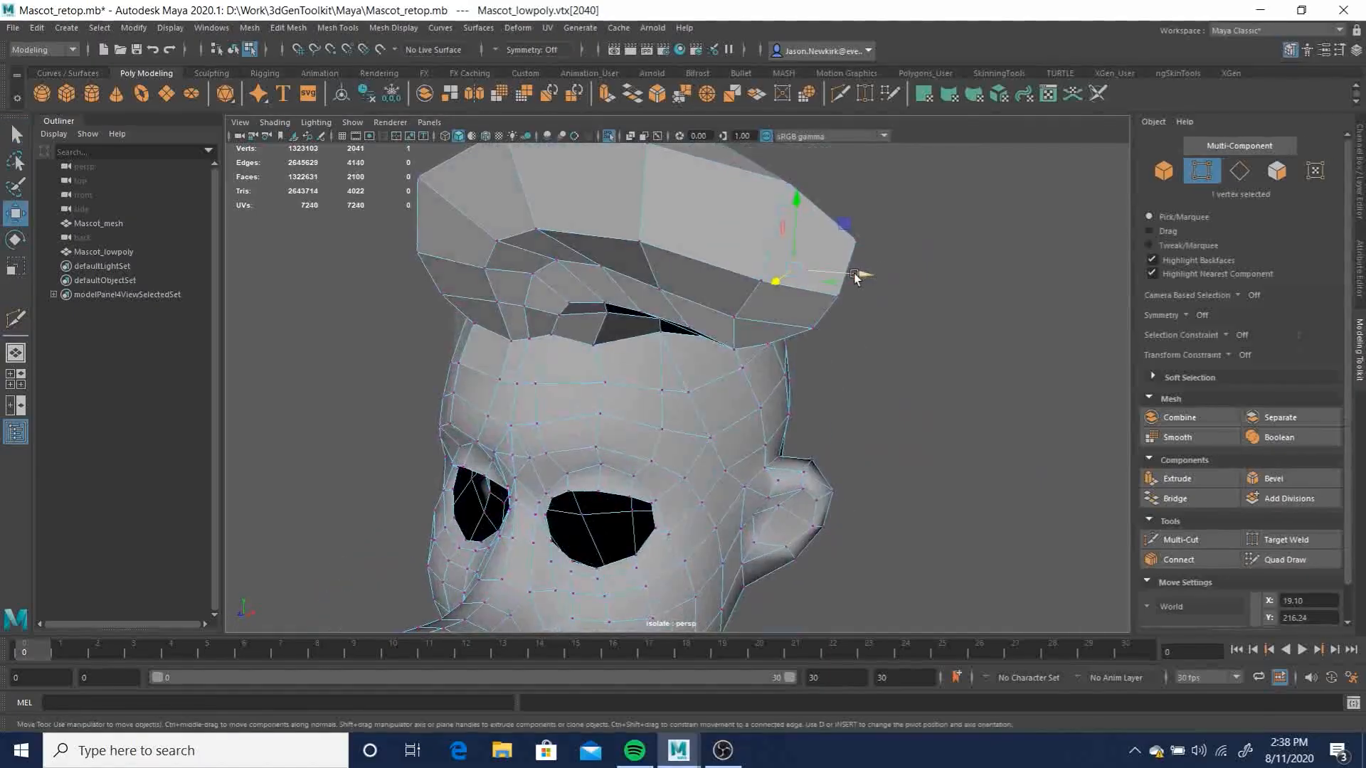
left_click_drag(925, 326, 602, 360, "alt")
left_click(611, 240)
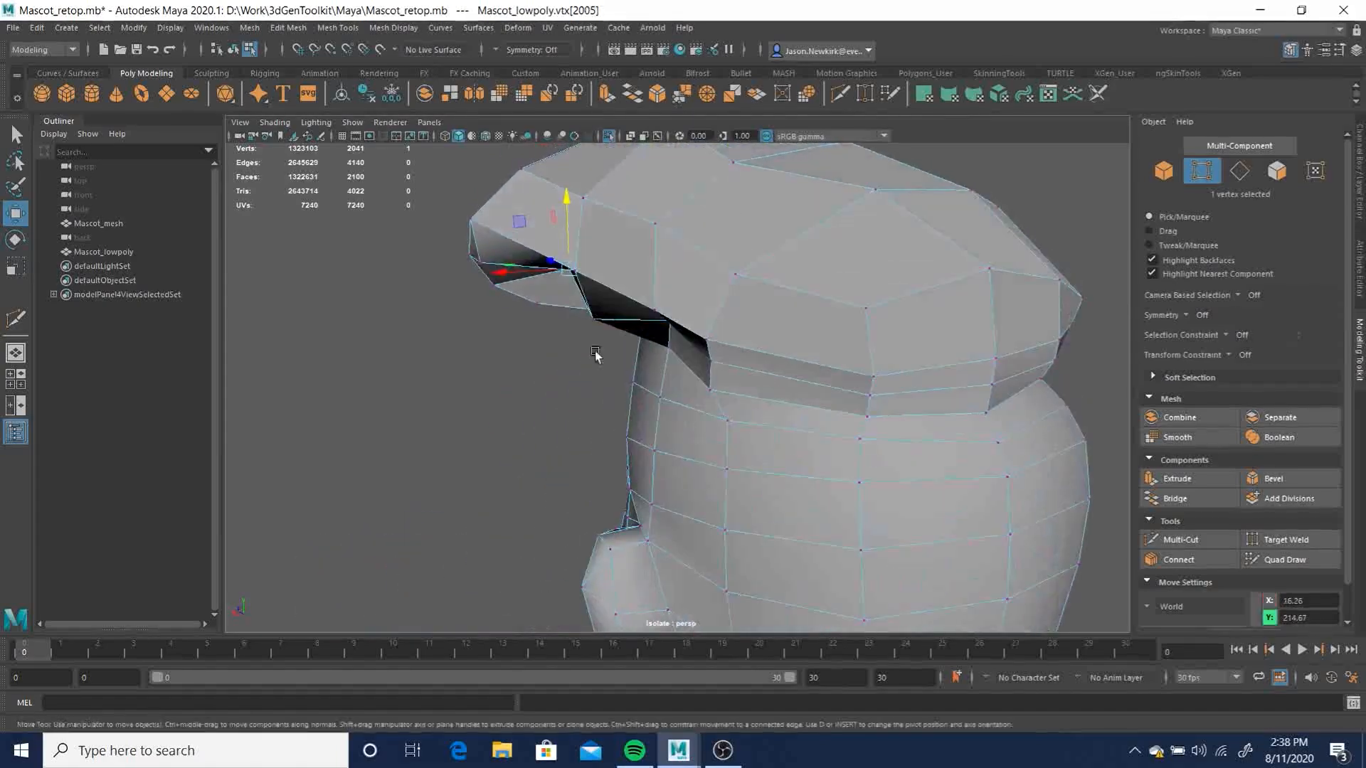
left_click_drag(535, 286, 708, 353, "alt")
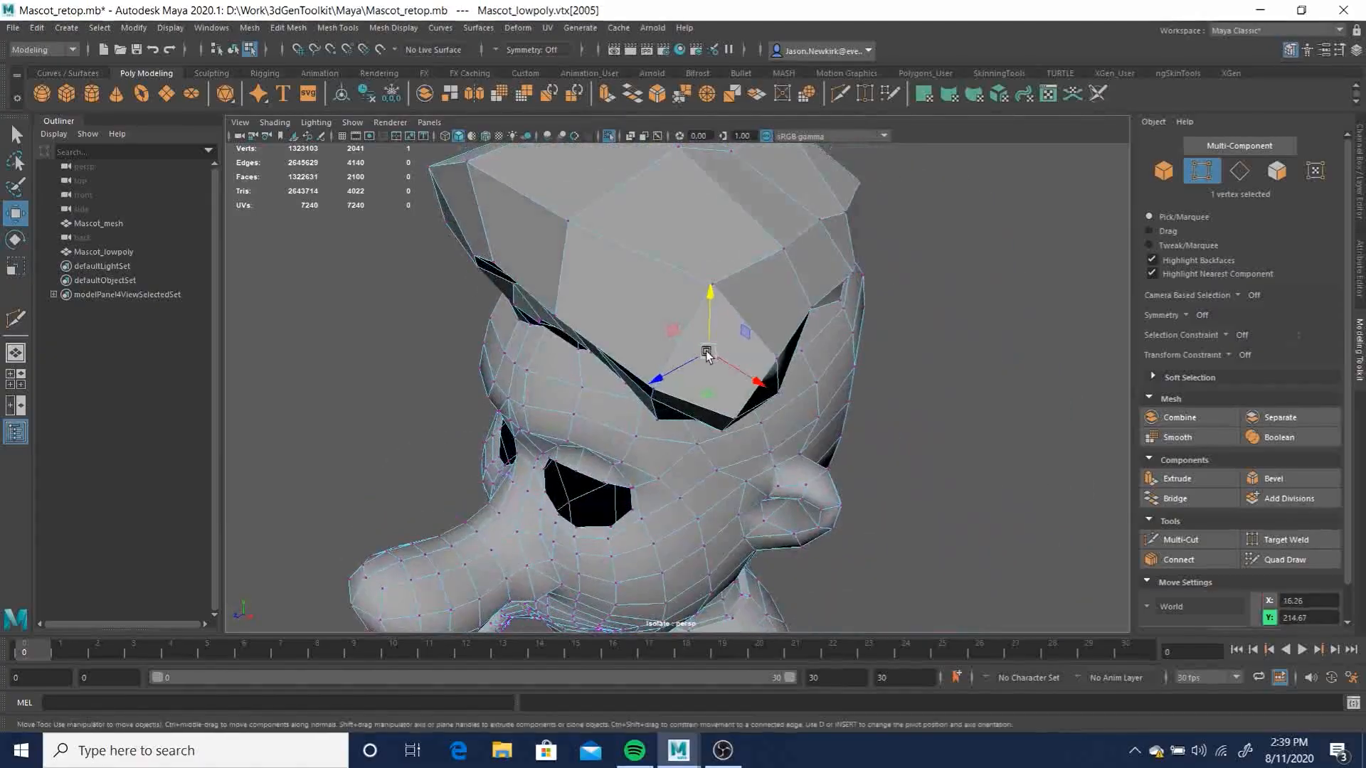
left_click_drag(787, 395, 687, 350, "alt")
left_click_drag(606, 199, 748, 264)
middle_click_drag(748, 264, 626, 313, "alt")
right_click_drag(626, 313, 655, 374, "alt")
left_click_drag(655, 374, 667, 375, "alt")
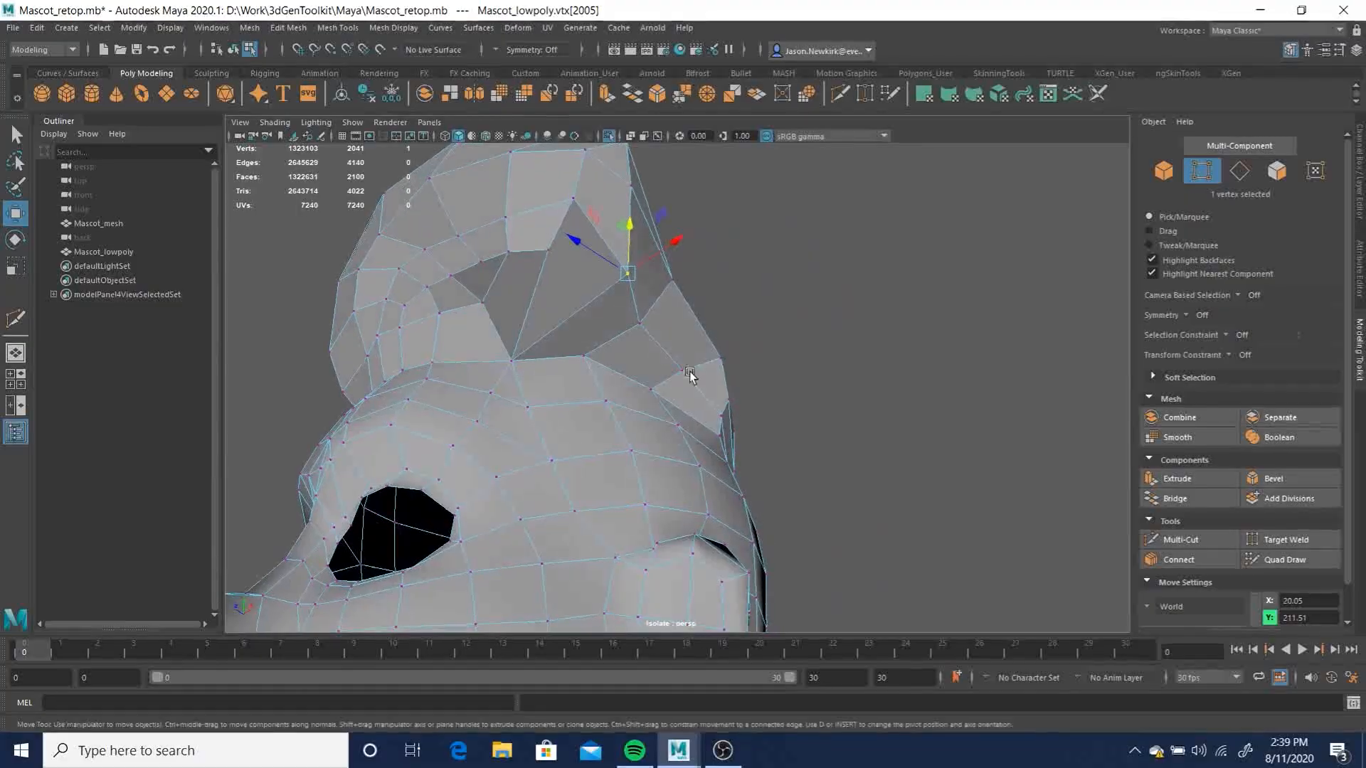
Target-weld the extra vertex on the side of the hair to the neighbouring vertex at the open border
left_click(1286, 540)
left_click_drag(549, 252, 633, 279)
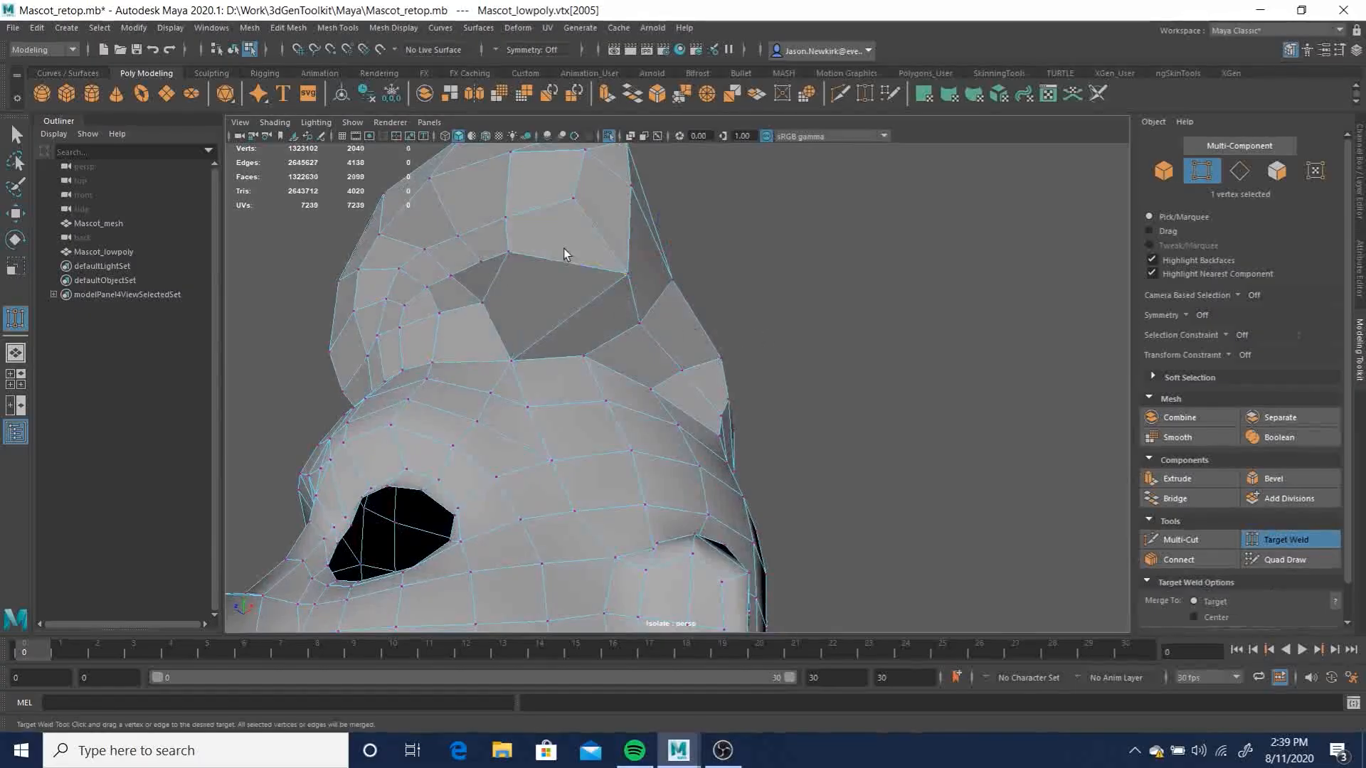
left_click_drag(701, 374, 712, 411, "alt")
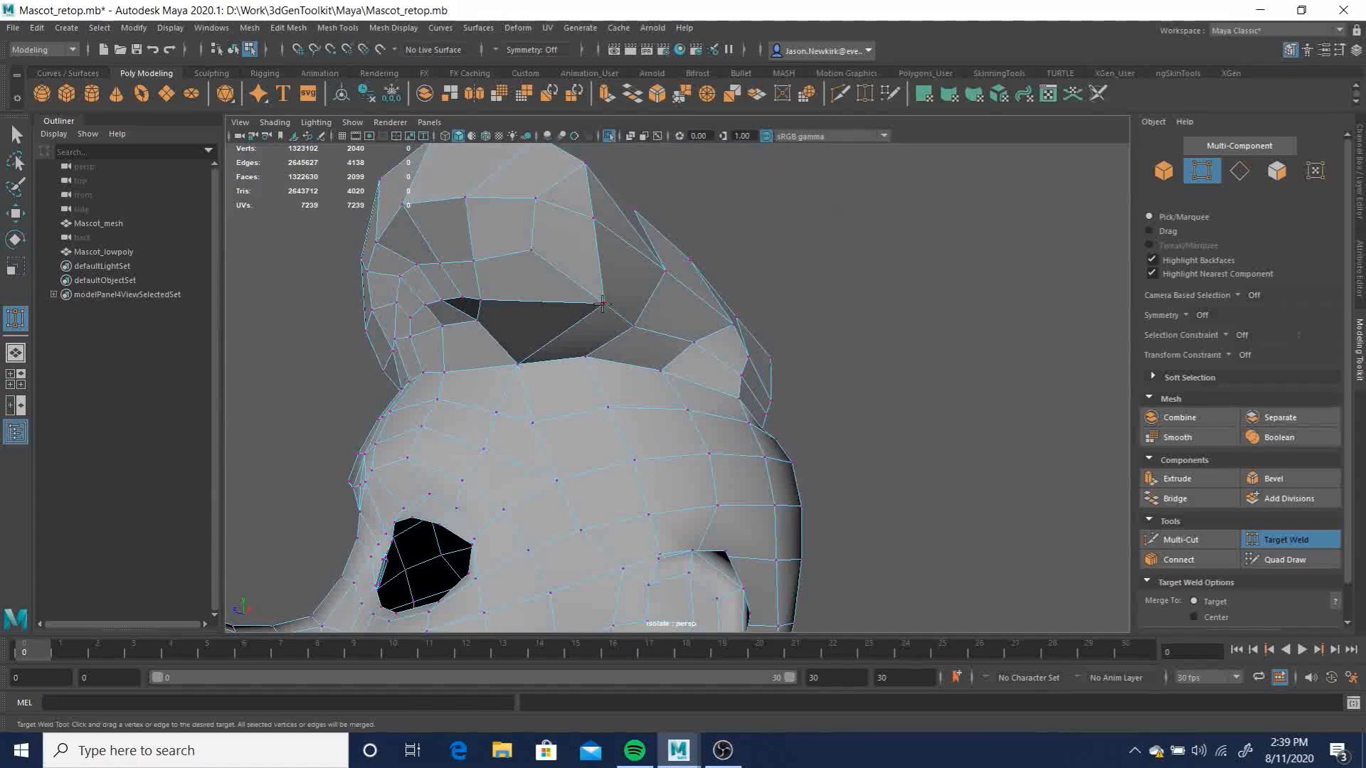
Move the welded vertex inward along the lower edge of the overhanging hair
key("q")
key("w")
left_click_drag(605, 313, 823, 378, "alt")
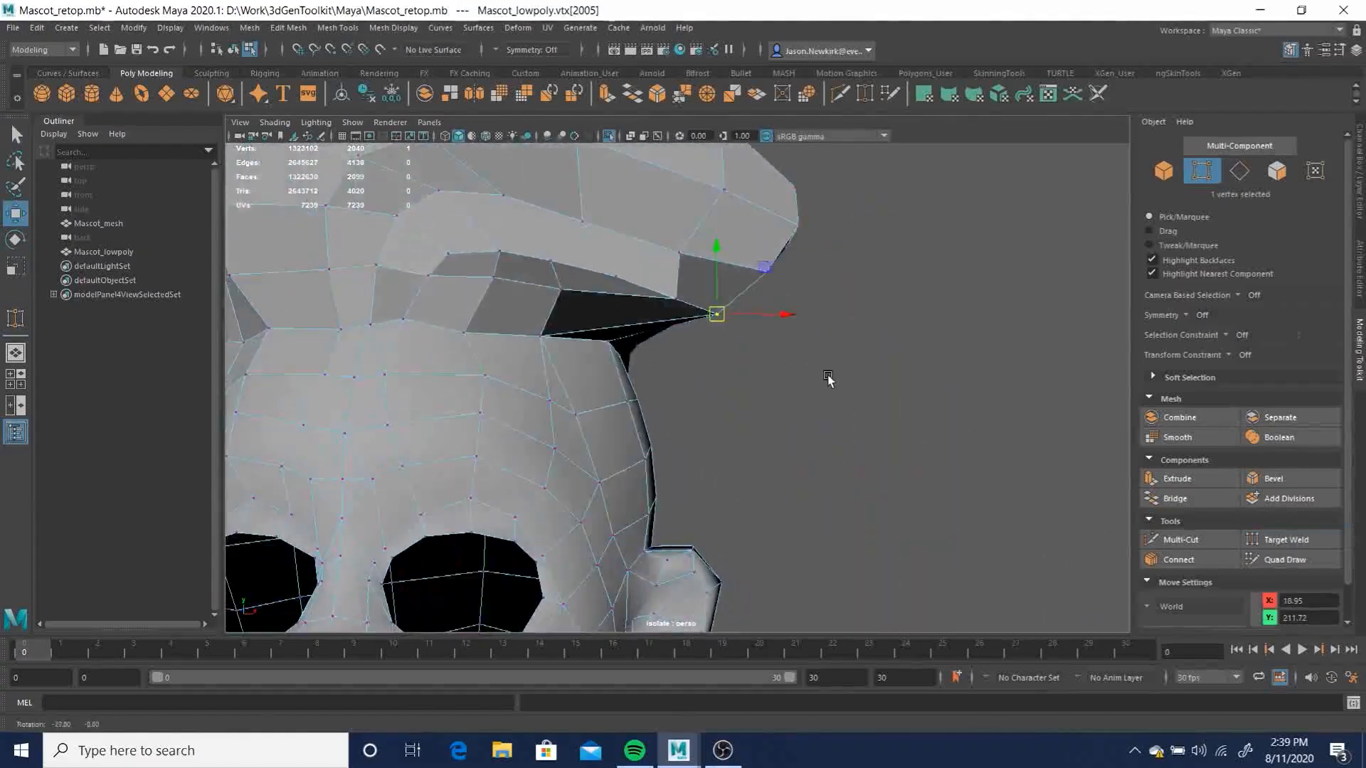
right_click_drag(824, 379, 570, 360, "alt")
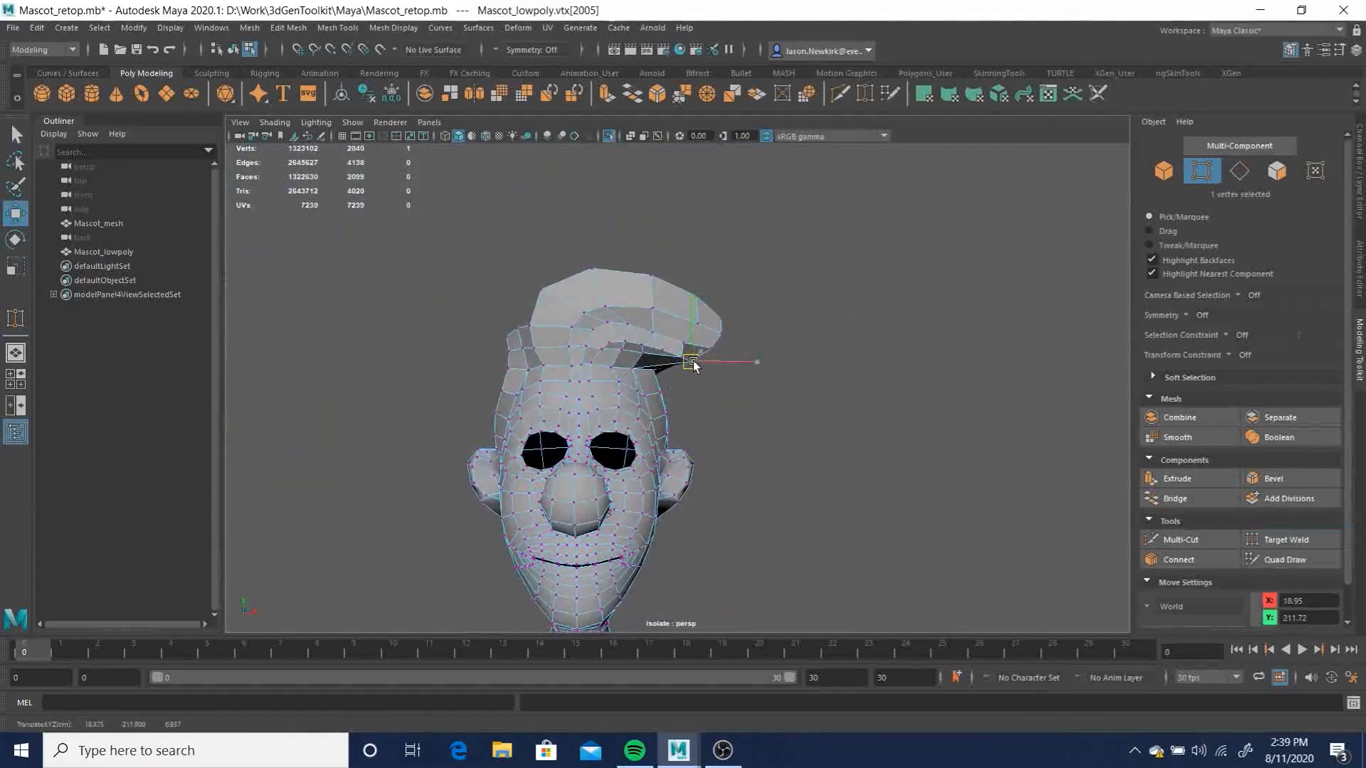
left_click_drag(749, 373, 597, 392, "alt")
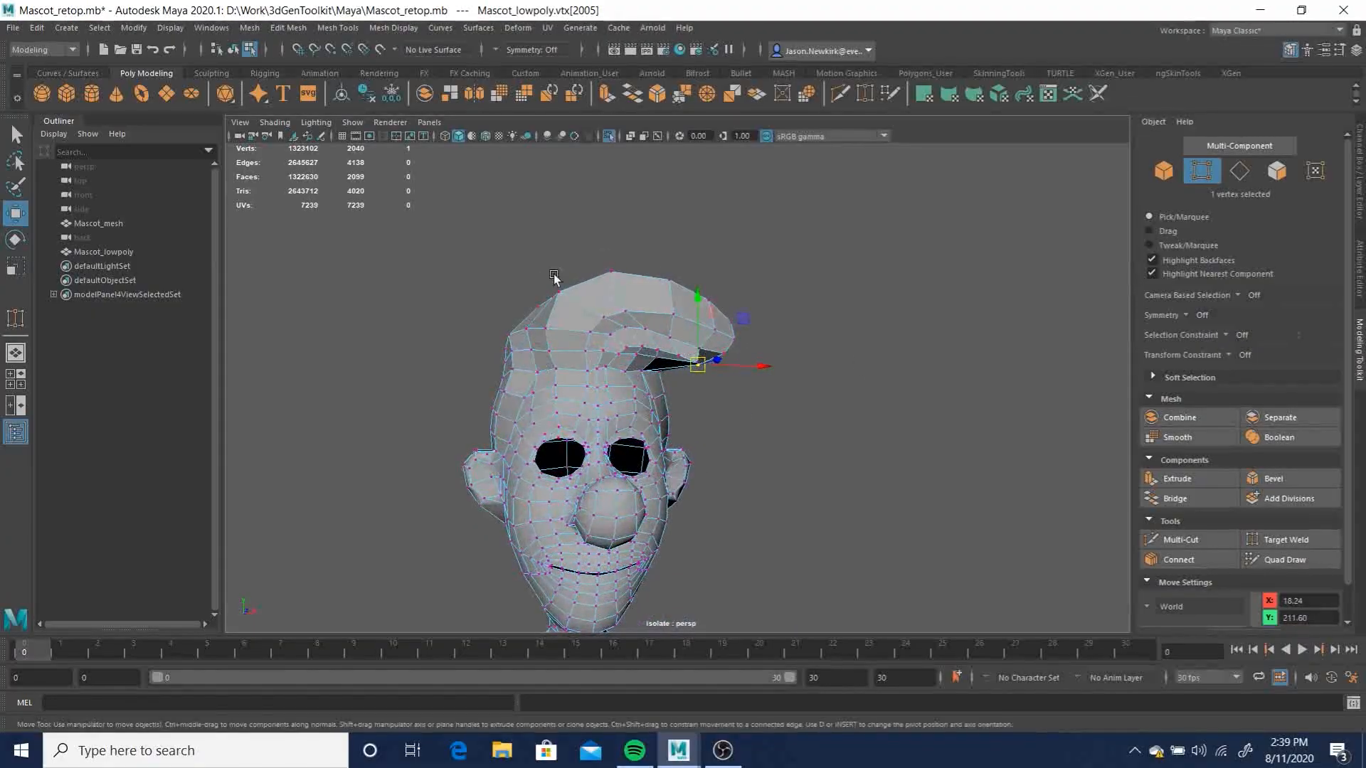
left_click_drag(695, 366, 768, 434, "alt")
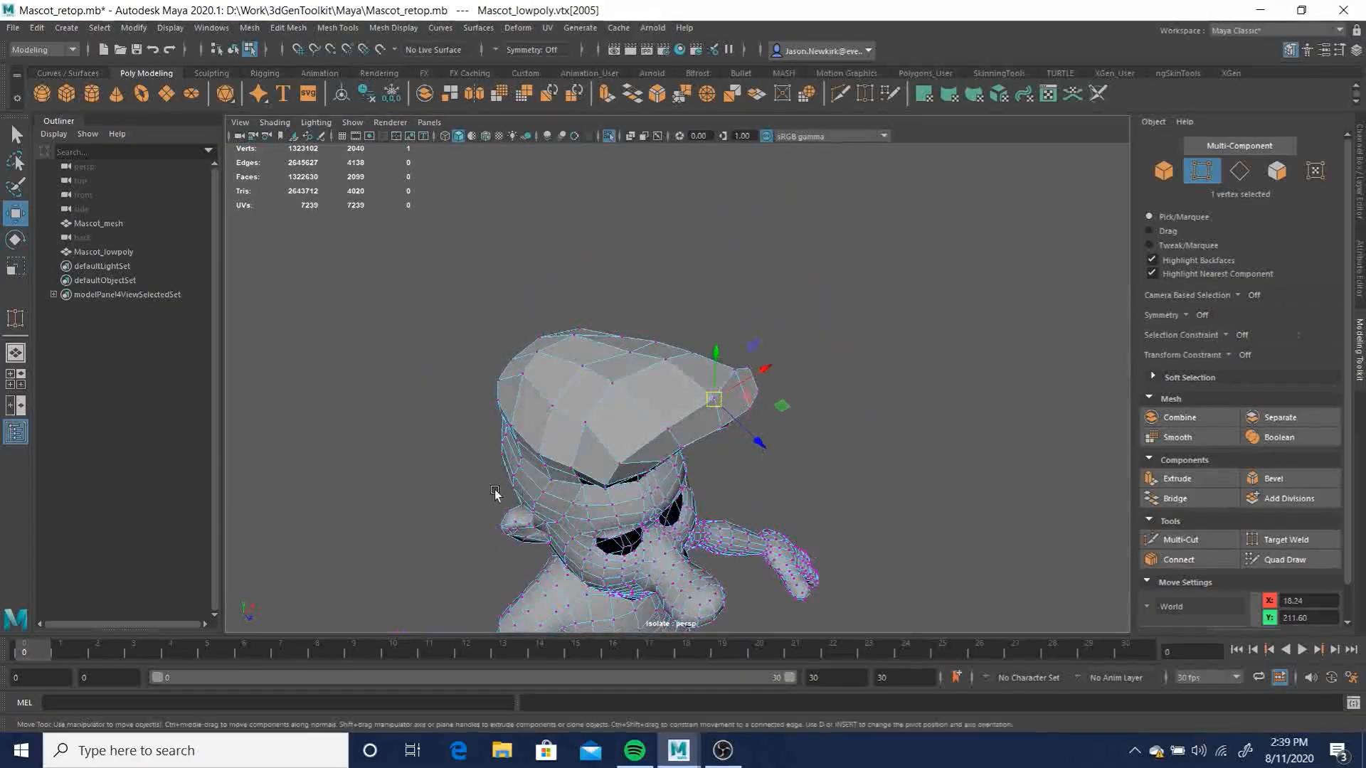
Adjust the vertex at the upper front of the hair, opposite the overhanging lock
scroll(486, 496, "up", 3)
left_click_drag(509, 455, 484, 398, "alt")
left_click(624, 334)
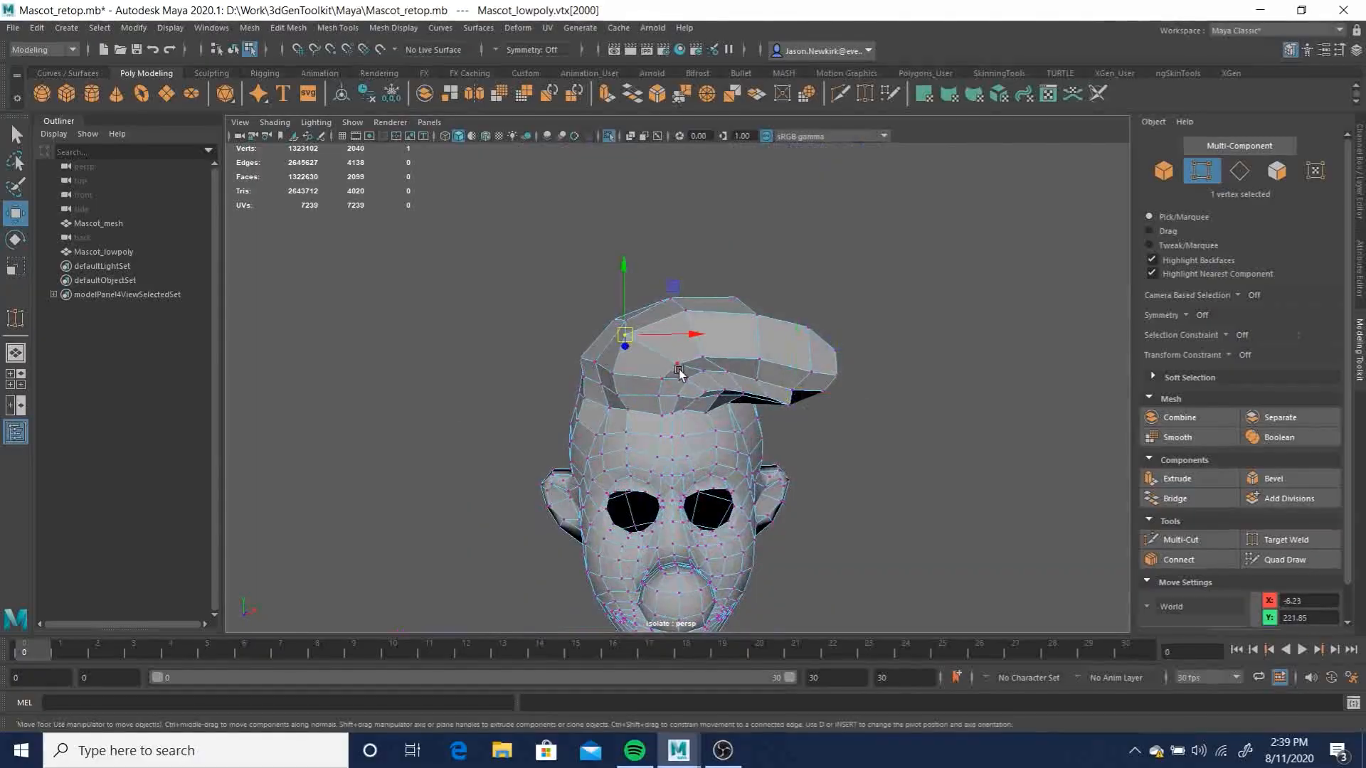
mouse_move(629, 340)
left_mouse_down("alt")
mouse_move(890, 421)
mouse_move(783, 412)
mouse_move(942, 399)
mouse_move(844, 436)
mouse_move(323, 430)
mouse_move(519, 439)
mouse_move(624, 361)
left_mouse_up("alt")
Switch to object selection, deselect the mesh, and examine the low-poly head and full body from several angles
right_click_drag(673, 375, 885, 515, "alt")
left_click_drag(821, 509, 956, 456, "alt")
right_click_drag(956, 455, 857, 468, "alt")
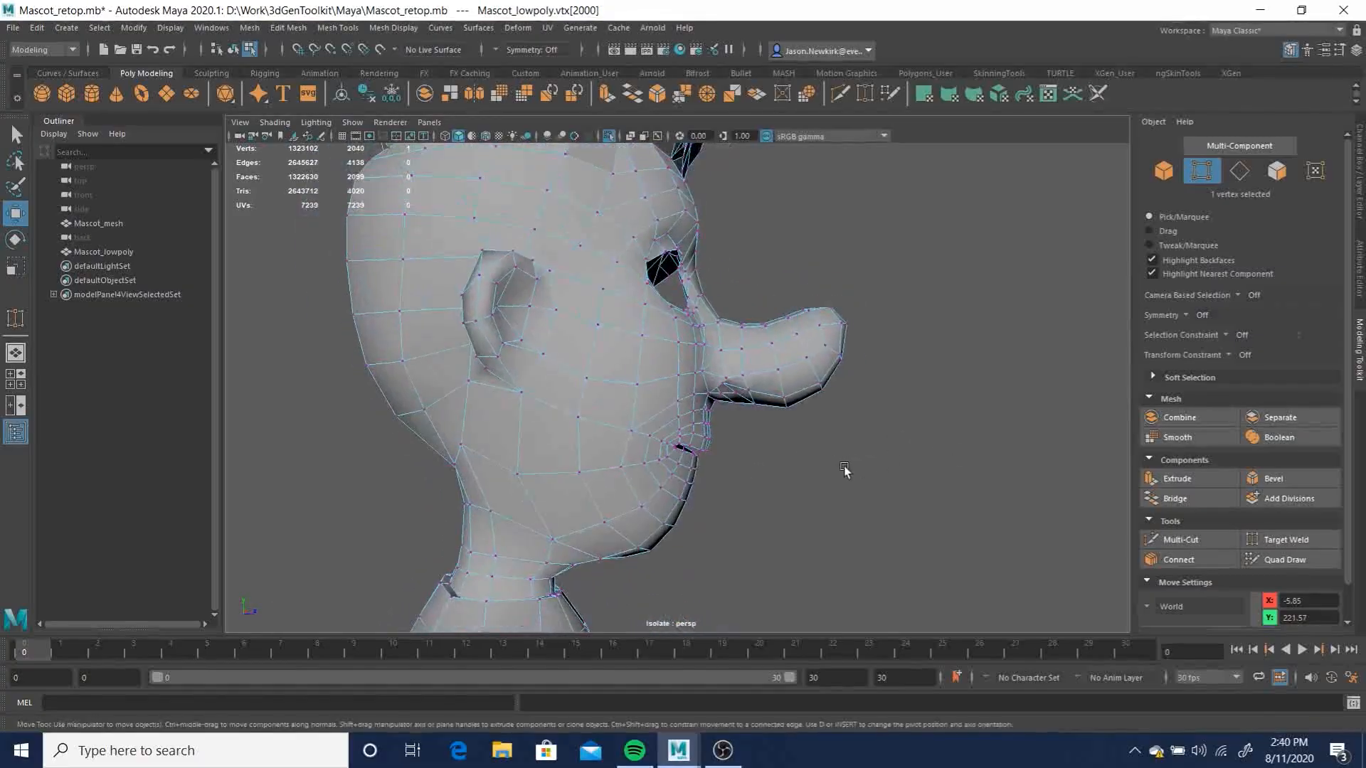
middle_click_drag(865, 517, 856, 430, "alt")
right_click_drag(856, 430, 680, 396, "alt")
left_click_drag(749, 397, 589, 415, "alt")
right_click_drag(588, 415, 741, 321, "alt")
mouse_move(762, 342)
left_mouse_down("alt")
mouse_move(811, 341)
mouse_move(774, 357)
left_mouse_up("alt")
key("F8")
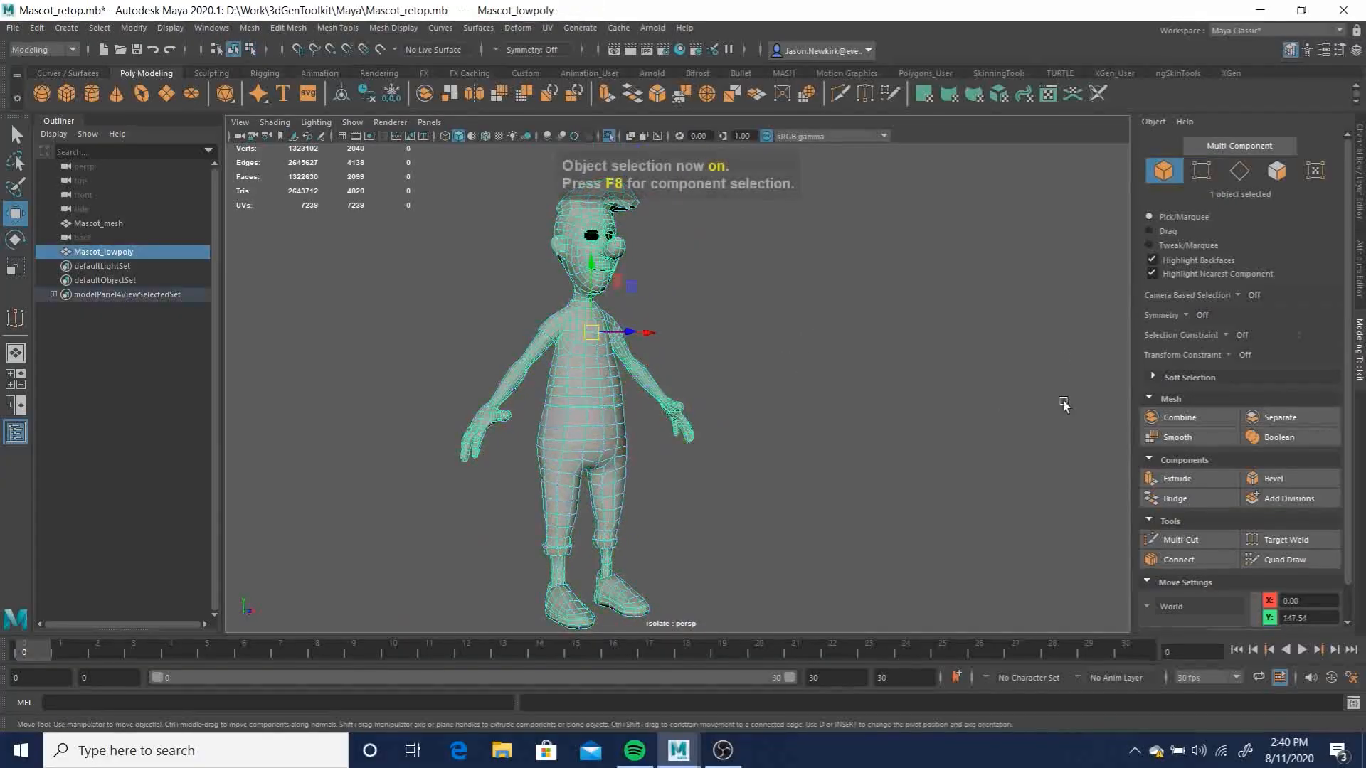
left_click(818, 377)
left_click_drag(824, 391, 663, 313, "alt")
right_click_drag(663, 313, 976, 413, "alt")
left_click_drag(976, 413, 508, 339, "alt")
right_click_drag(508, 339, 674, 405, "alt")
left_click_drag(674, 405, 603, 315, "alt")
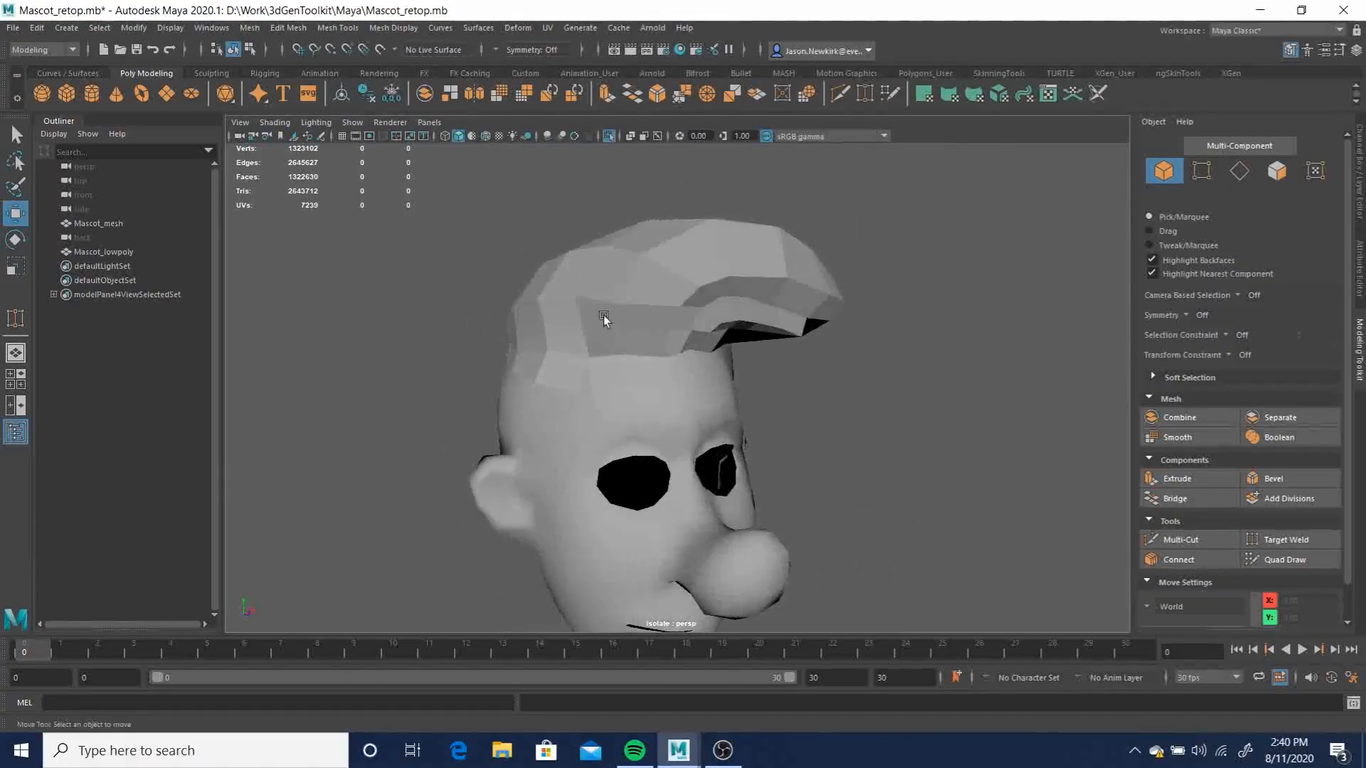
Select all edges of the hair and upper head and soften them
left_click(1242, 173)
left_click_drag(442, 164, 971, 420)
left_click_drag(436, 194, 936, 417)
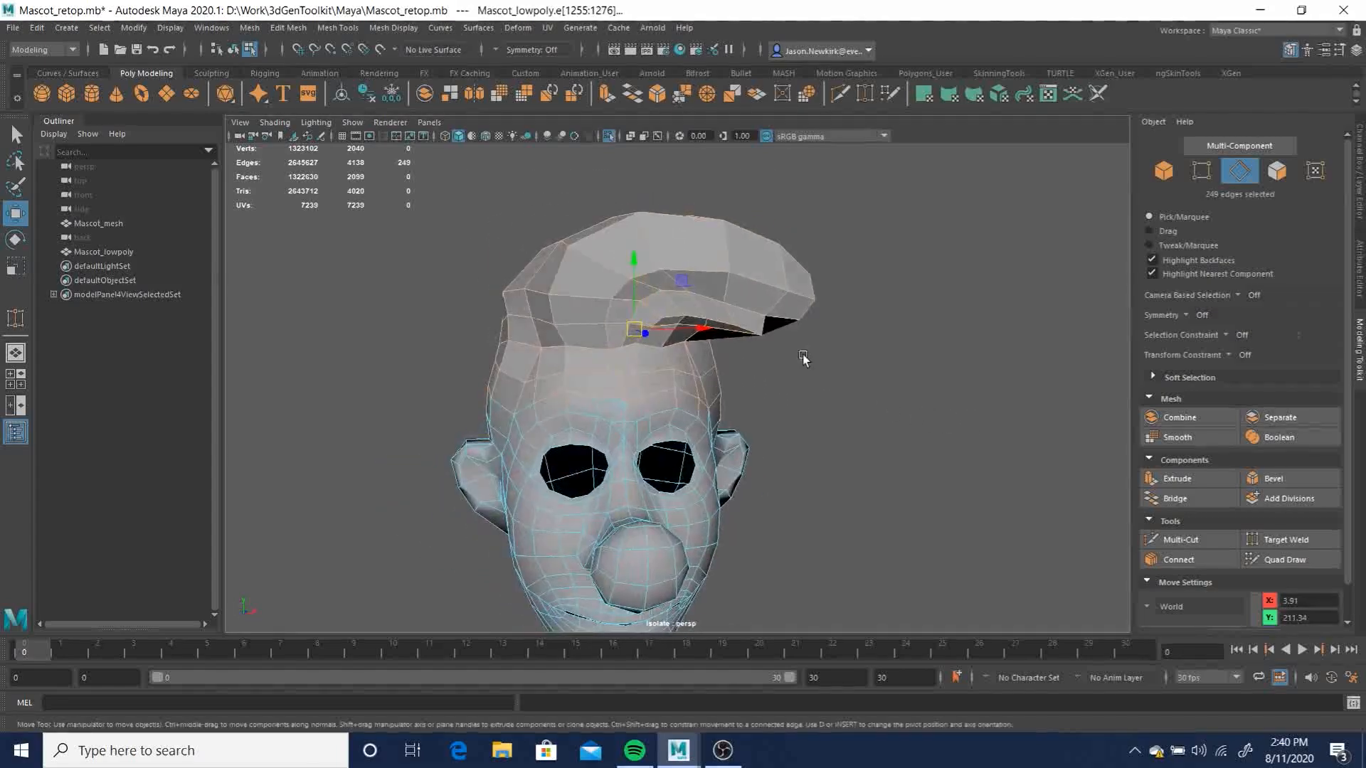
right_click(728, 267, "shift")
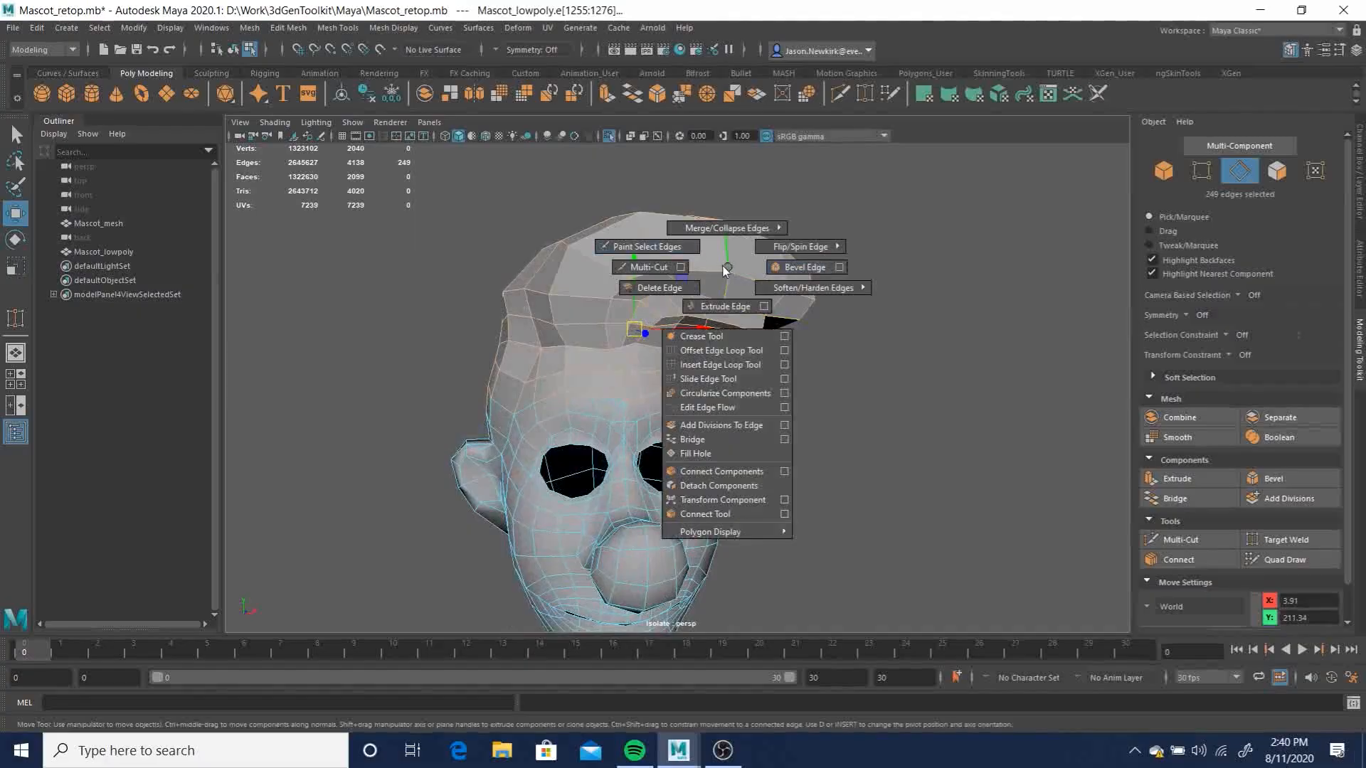
mouse_move(805, 291)
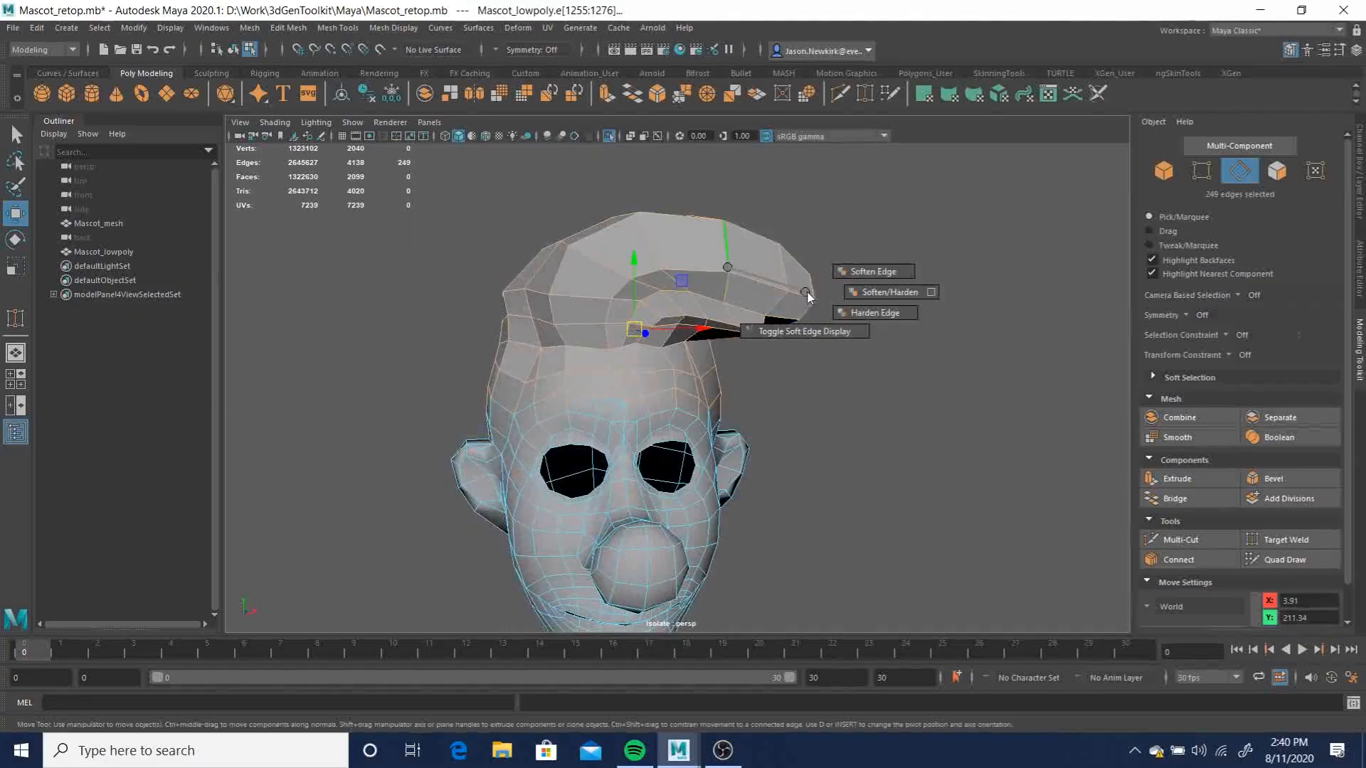
left_click(870, 273)
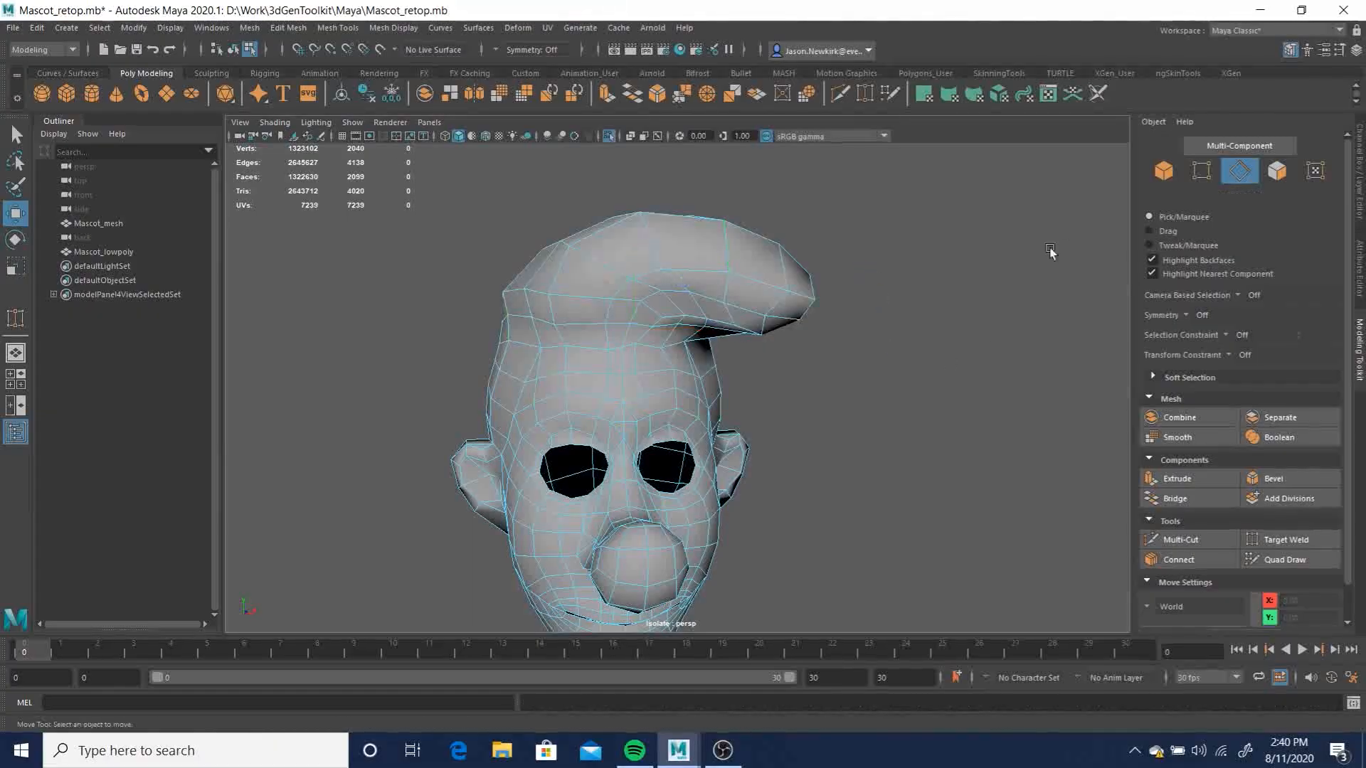
Select the edges outlining the front lock and the upper planes of the hair, and harden them
left_click(1239, 171)
left_click(612, 341)
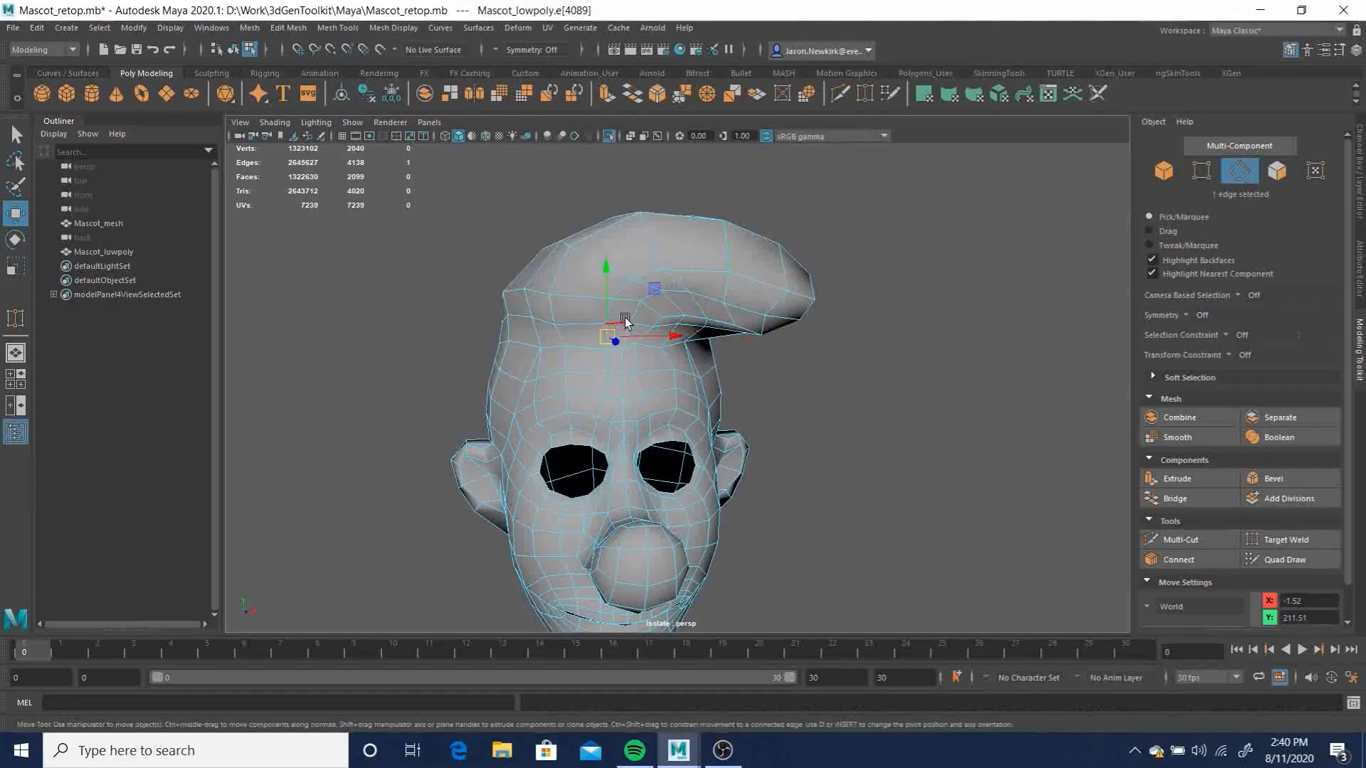
key("q")
left_click(617, 292, "shift")
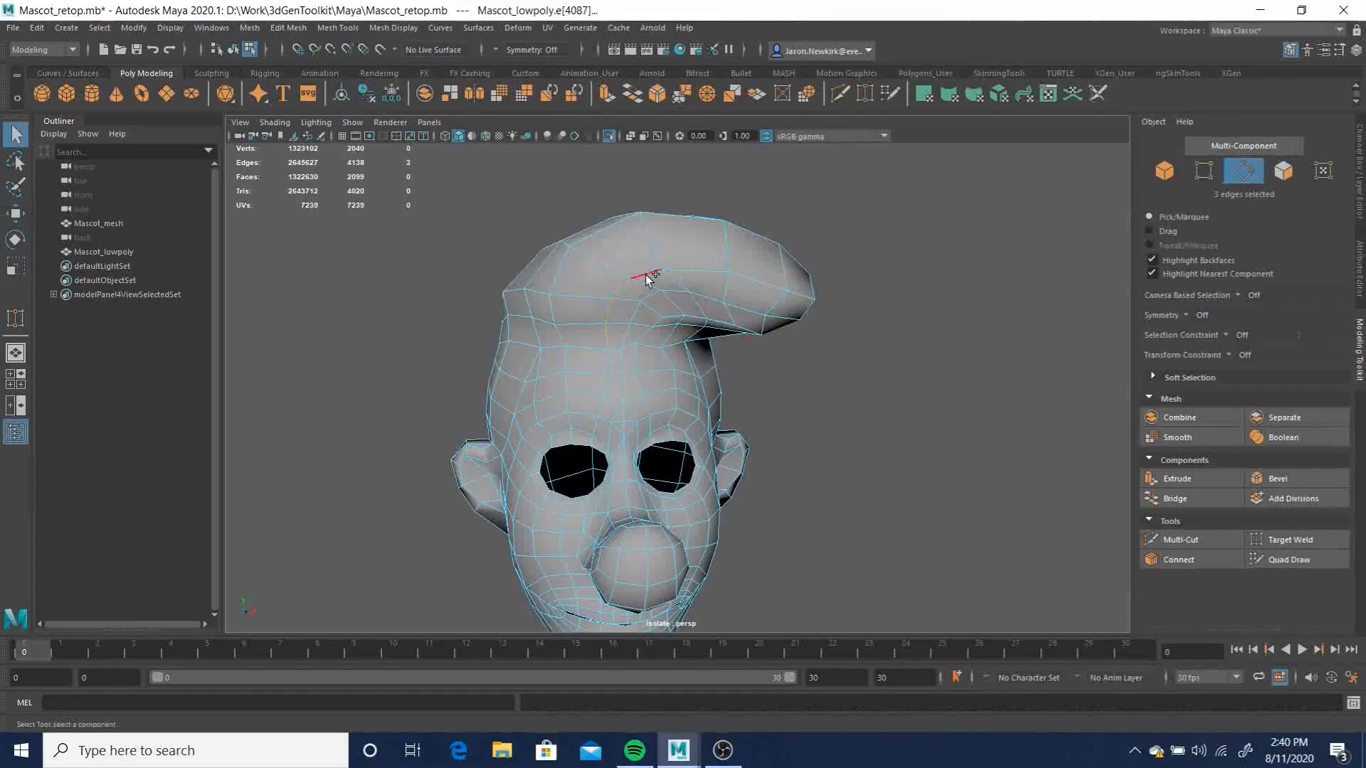
left_click(775, 291, "shift")
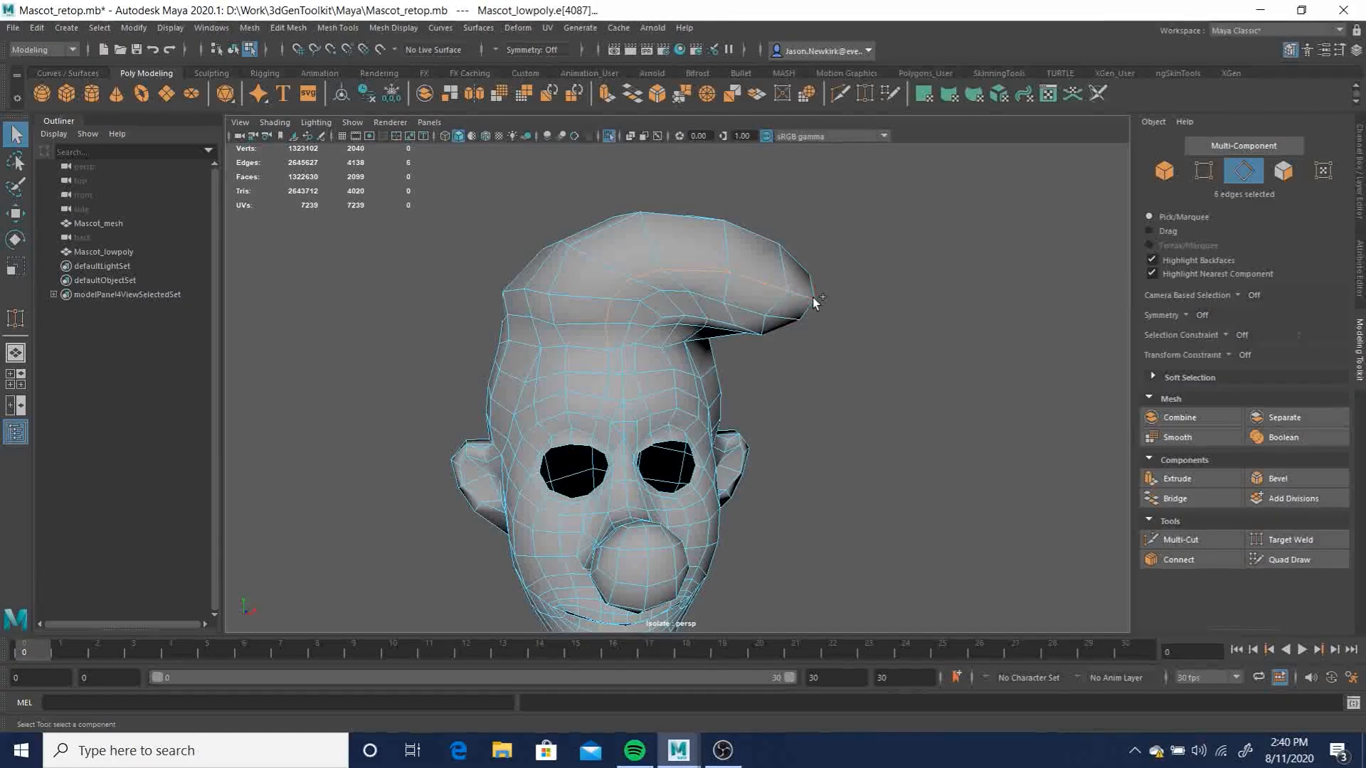
left_click(810, 300, "shift")
left_click(635, 316, "shift")
left_click(649, 298, "shift")
left_click(677, 291, "shift")
left_click(707, 297, "shift")
left_click(743, 306, "shift")
left_click_drag(787, 365, 655, 356, "alt")
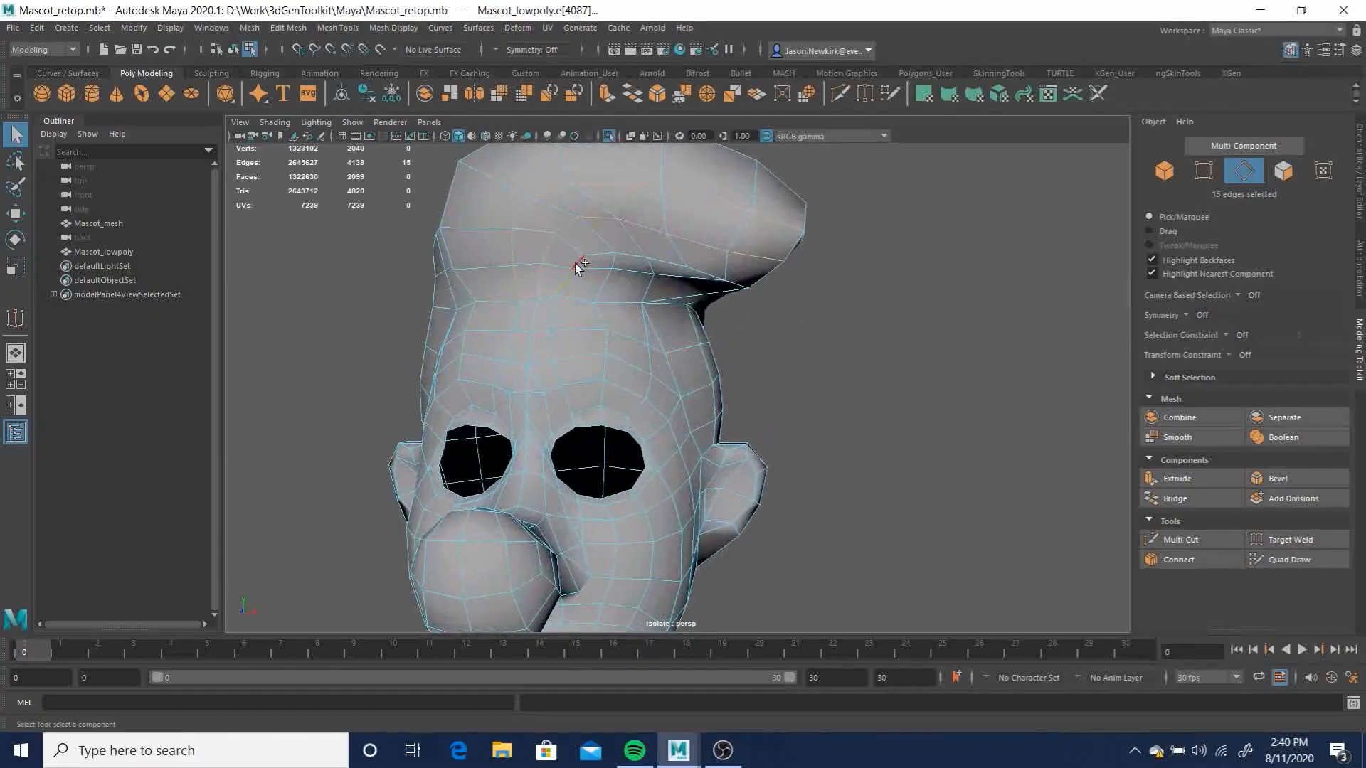
left_click(629, 262, "shift")
mouse_move(788, 338)
left_mouse_down("alt")
mouse_move(717, 329)
mouse_move(726, 351)
mouse_move(783, 357)
mouse_move(803, 342)
left_mouse_up("alt")
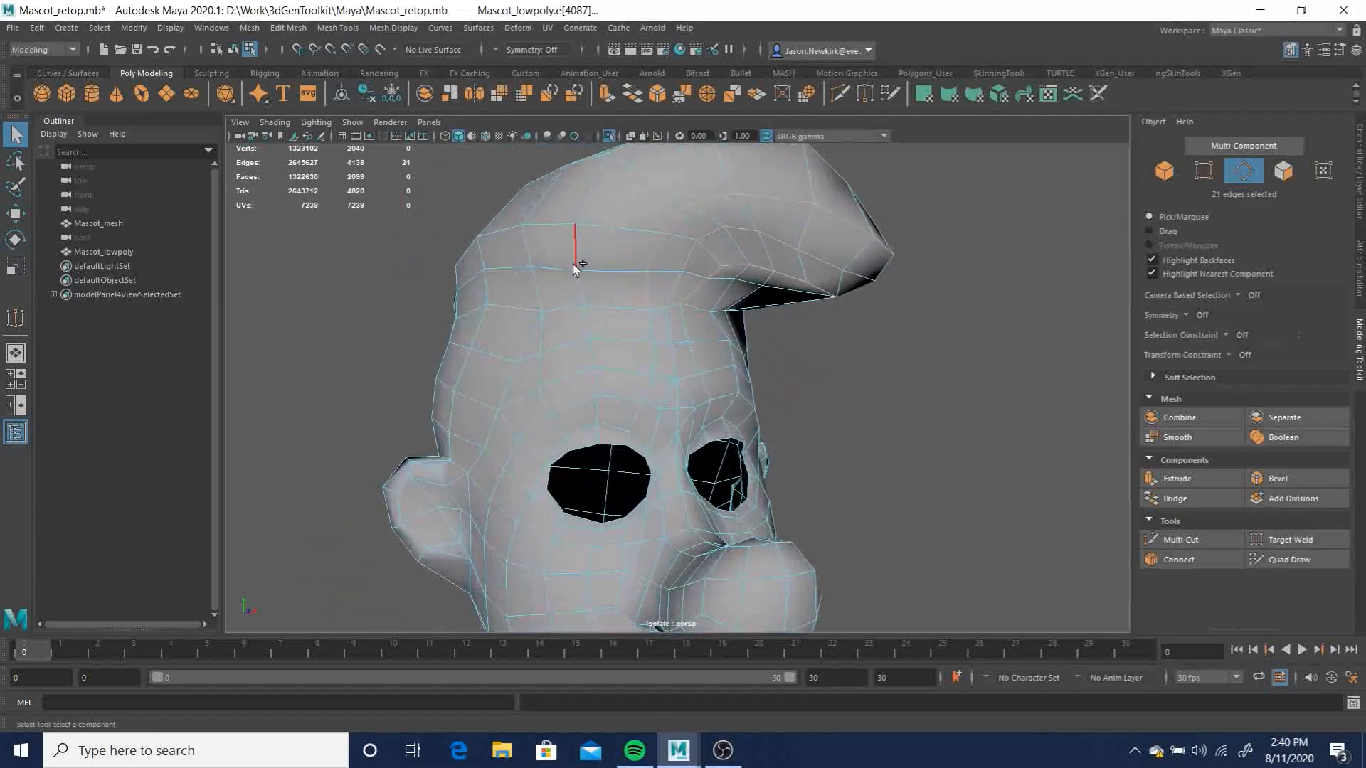
left_click(579, 288, "shift")
left_click(573, 244, "shift")
left_click(591, 212, "shift")
left_click_drag(602, 202, 619, 367, "alt")
left_click(580, 369, "shift")
left_click(635, 368, "shift")
left_click_drag(799, 410, 630, 325, "alt")
left_click(661, 399, "shift")
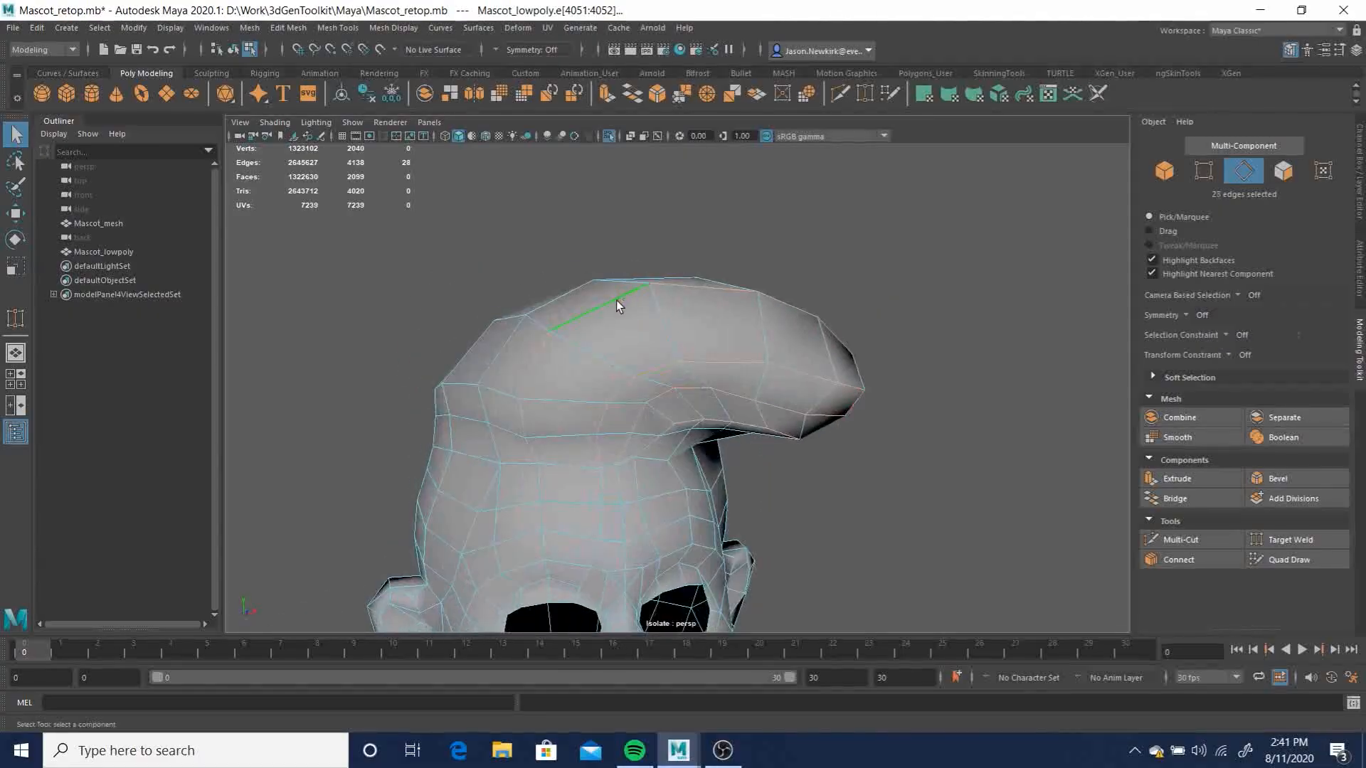
right_click_drag(610, 300, 775, 347, "shift")
left_click(939, 328)
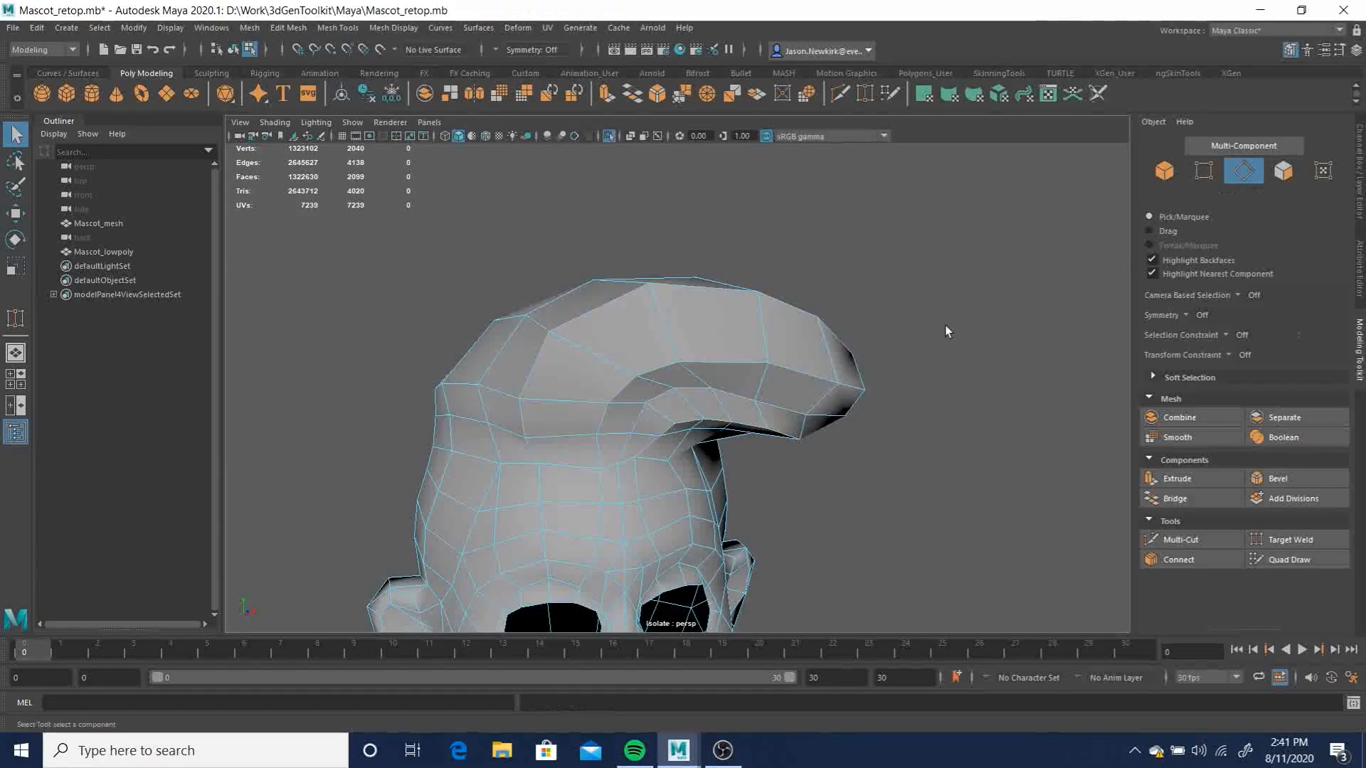
right_click_drag(979, 338, 701, 317, "alt")
middle_click_drag(769, 363, 760, 262, "alt")
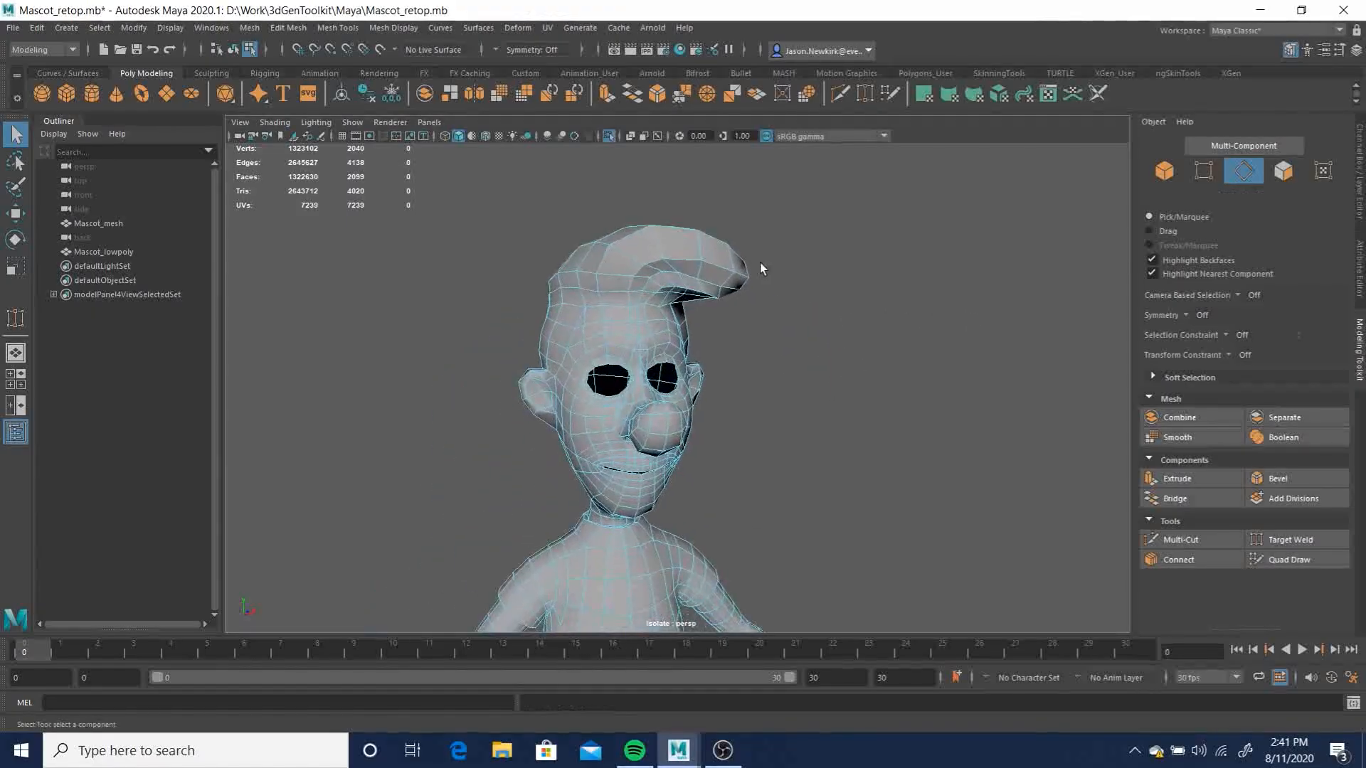
Return to object selection, deselect the mesh, and examine the shading along the hairline from the side of the head
key("F8")
left_click(857, 337)
left_click_drag(925, 403, 628, 418, "alt")
scroll(728, 439, "up", 5)
left_click_drag(727, 440, 733, 424, "alt")
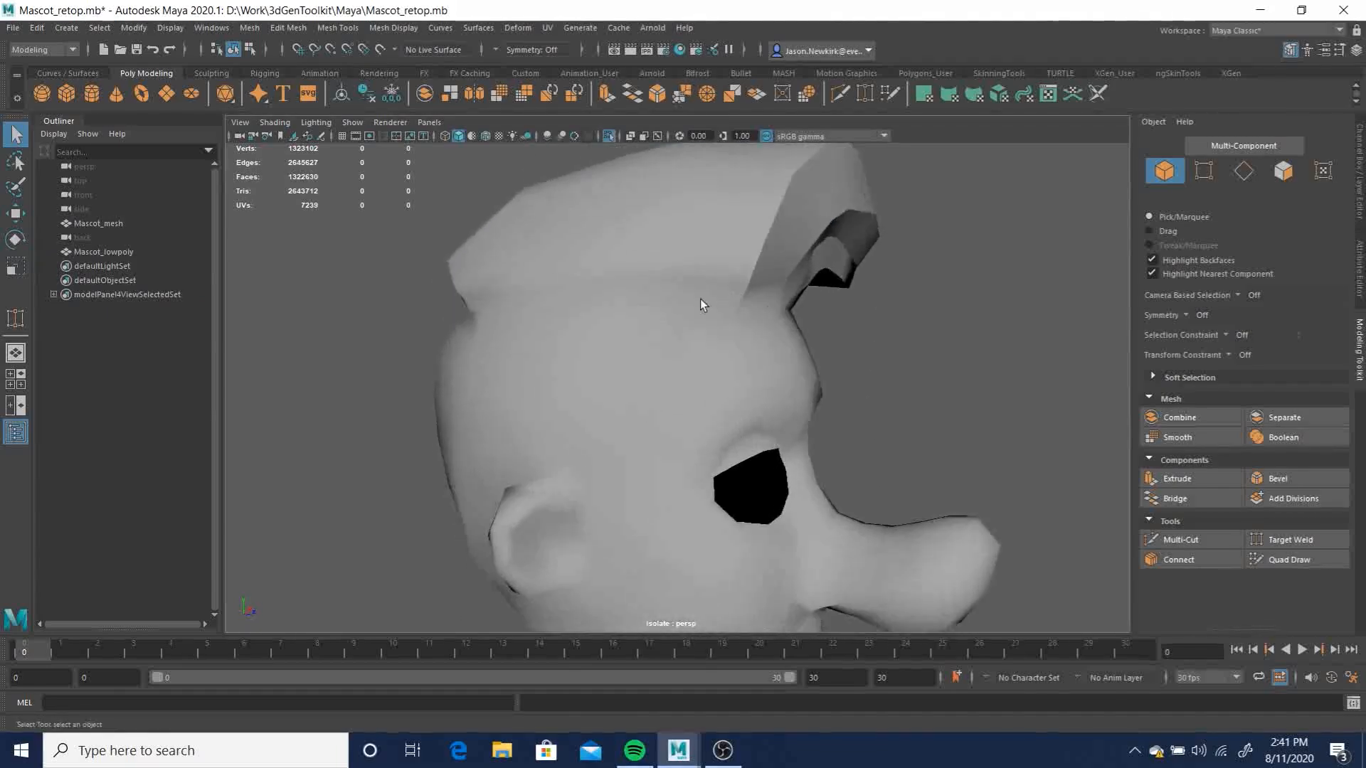
left_click_drag(663, 291, 805, 331, "alt")
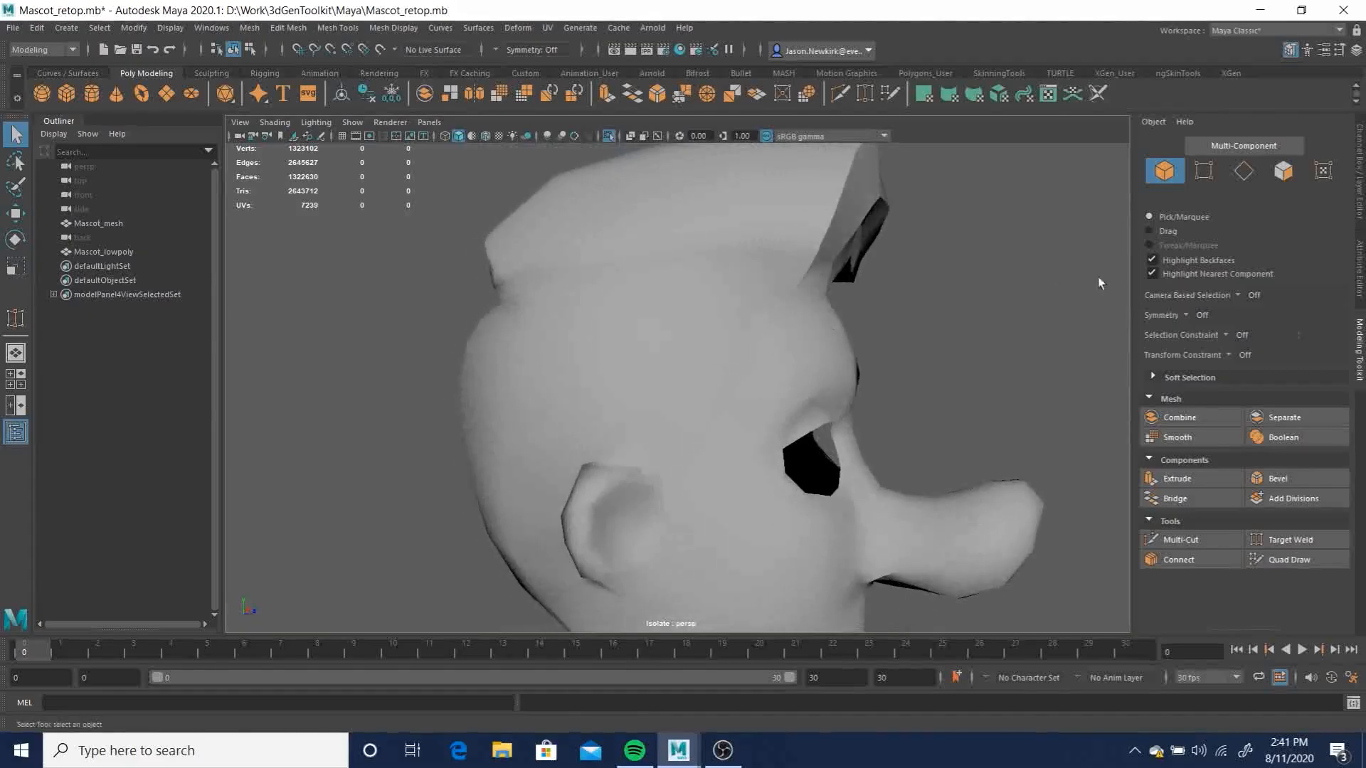
Lower the hairline vertex on the side of the head, above the ear, to even out the hairline edge flow
left_click(1241, 176)
left_click_drag(801, 280, 673, 328)
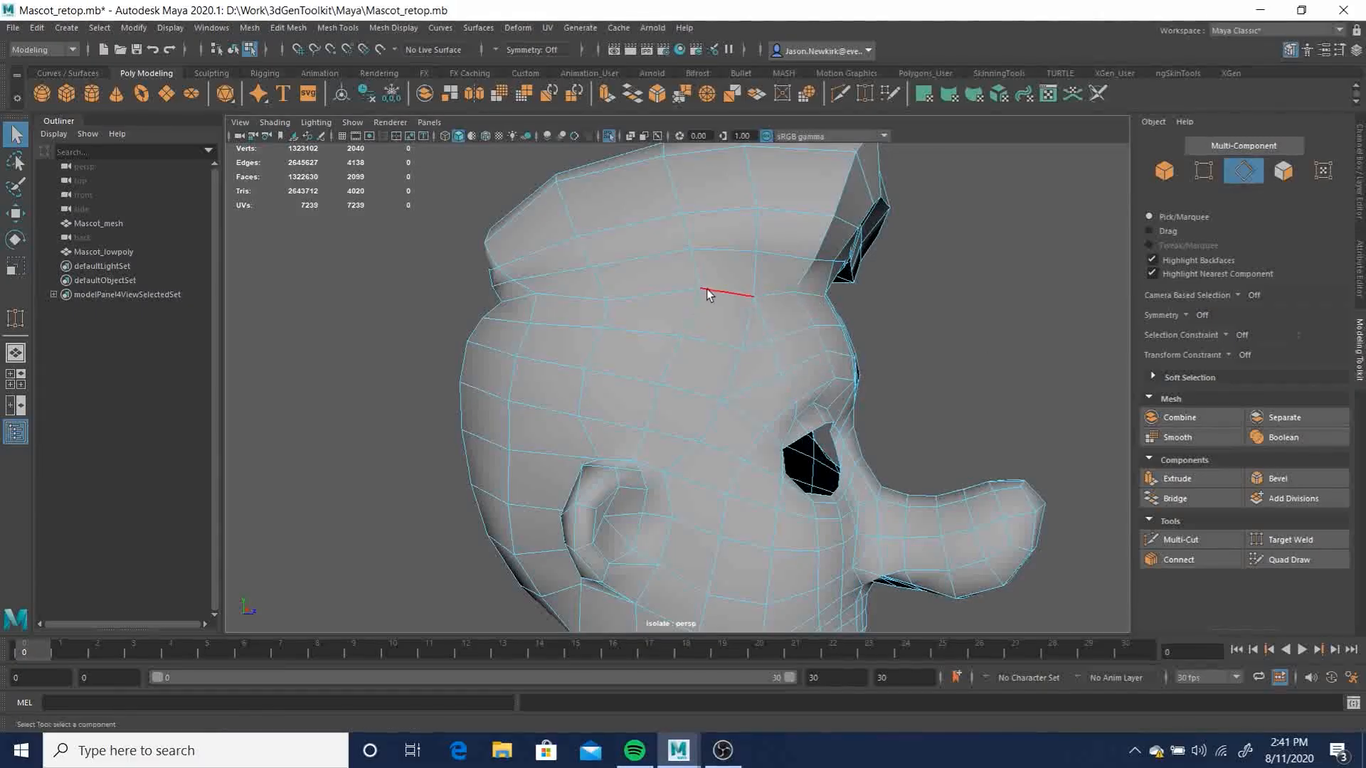
key("F9")
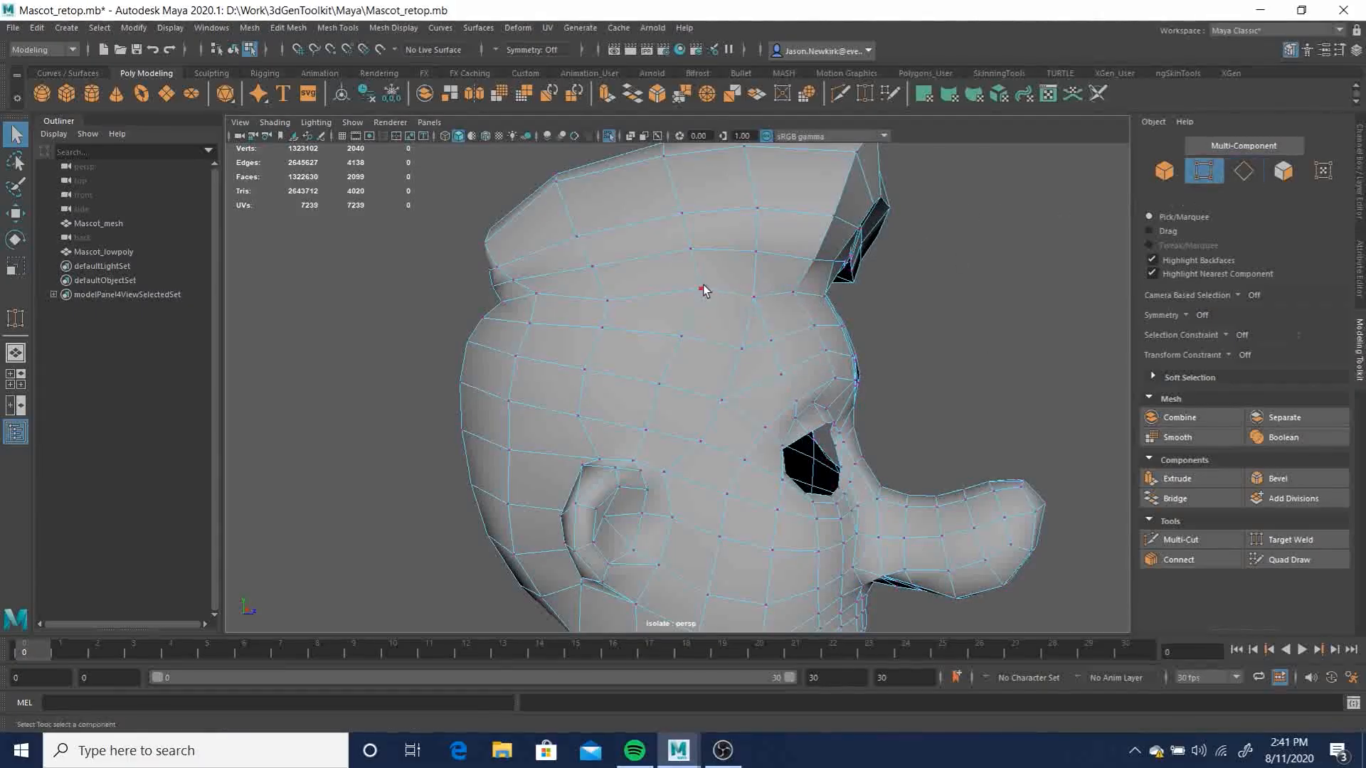
left_click(703, 289)
key("w")
left_click_drag(858, 327, 779, 345, "alt")
left_click_drag(548, 338, 648, 346, "alt")
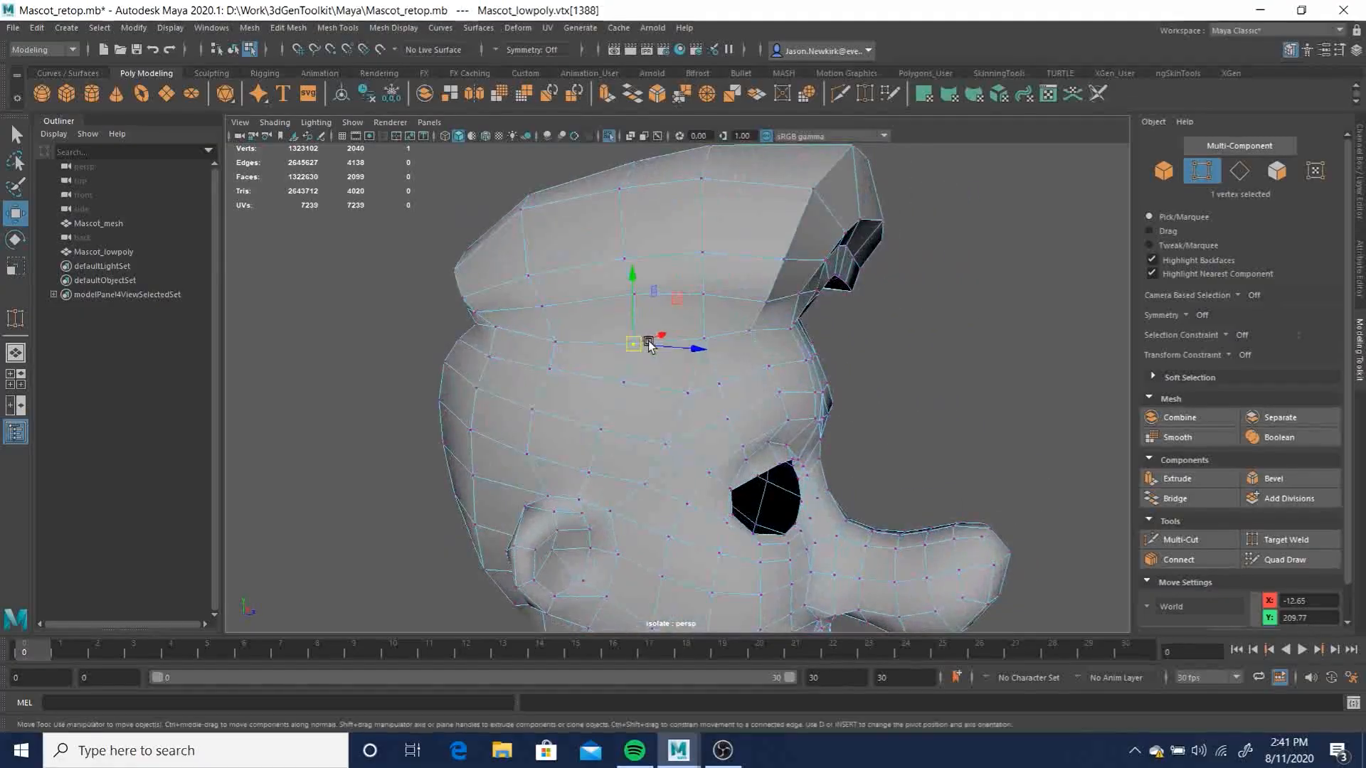
Select the edges running along the hairline, between the hair and the head, and harden them
key("q")
key("F10")
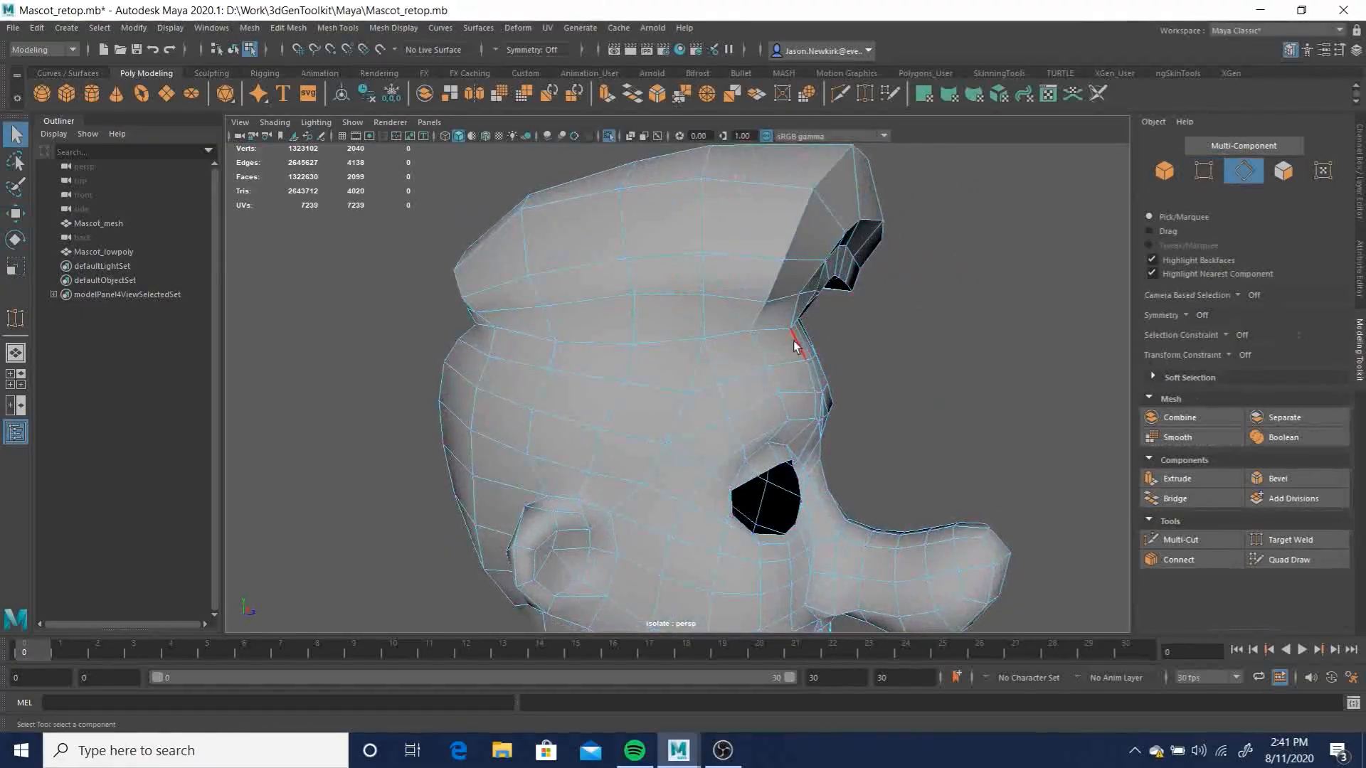
double_click(773, 329)
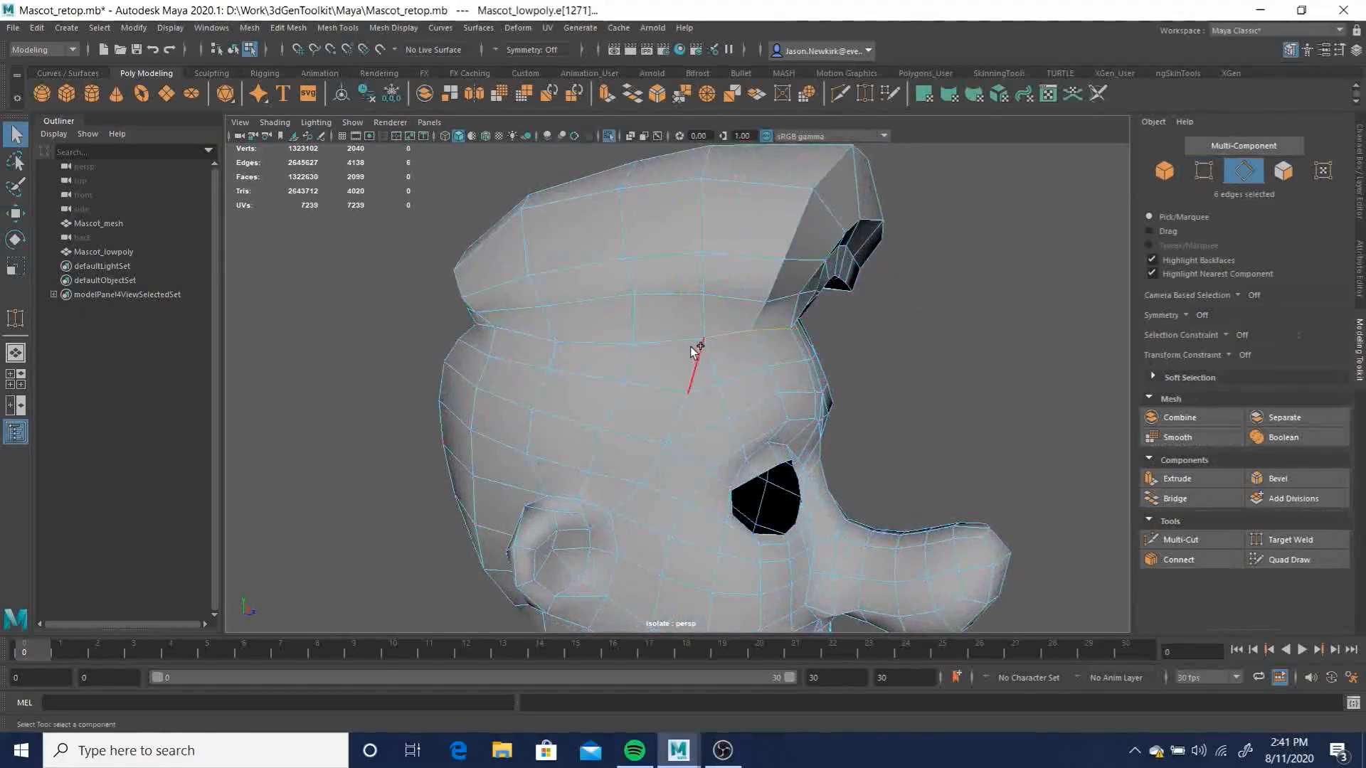
mouse_move(575, 367)
left_mouse_down("alt")
mouse_move(1004, 380)
mouse_move(725, 399)
mouse_move(788, 402)
mouse_move(510, 385)
mouse_move(587, 364)
left_mouse_up("alt")
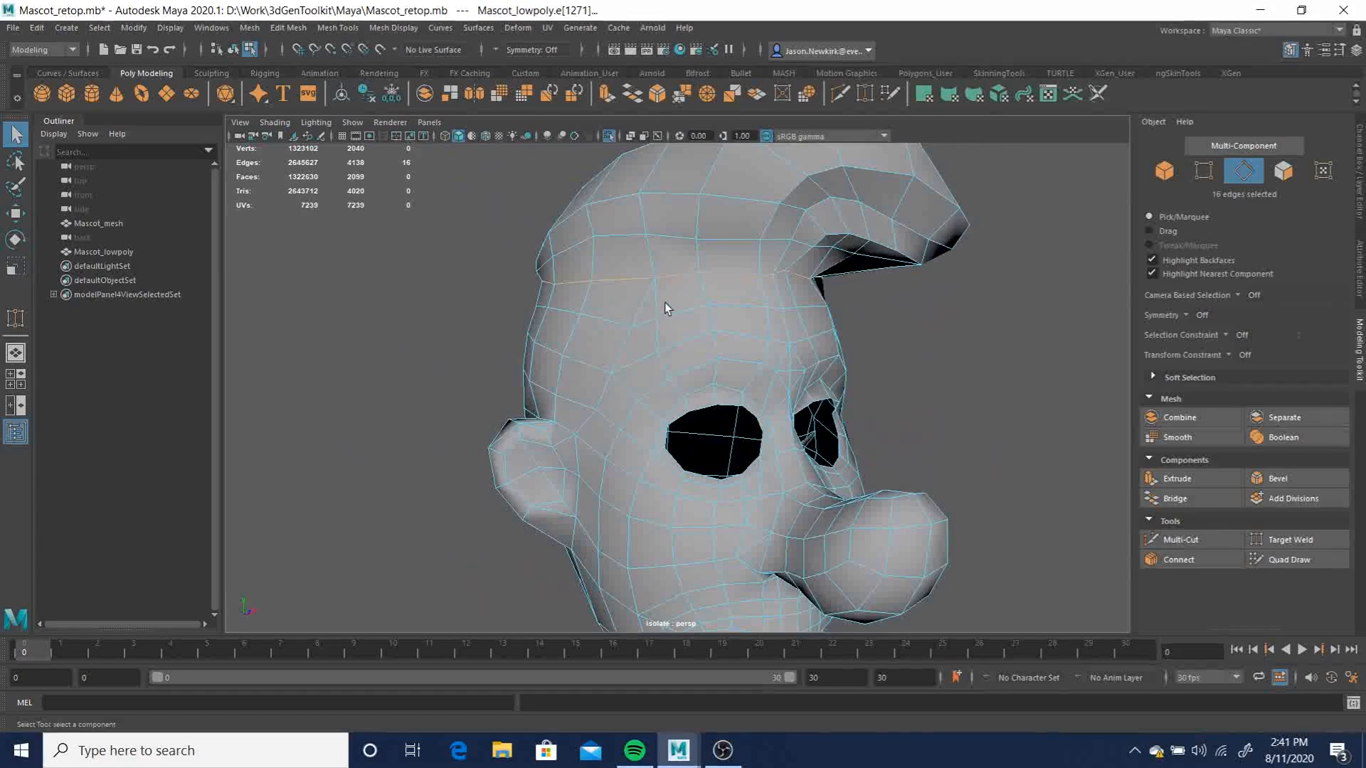
right_click_drag(668, 280, 815, 321, "shift")
Leave component selection, check the full low-poly character unselected, and select the Mascot_lowpoly object
key("F8")
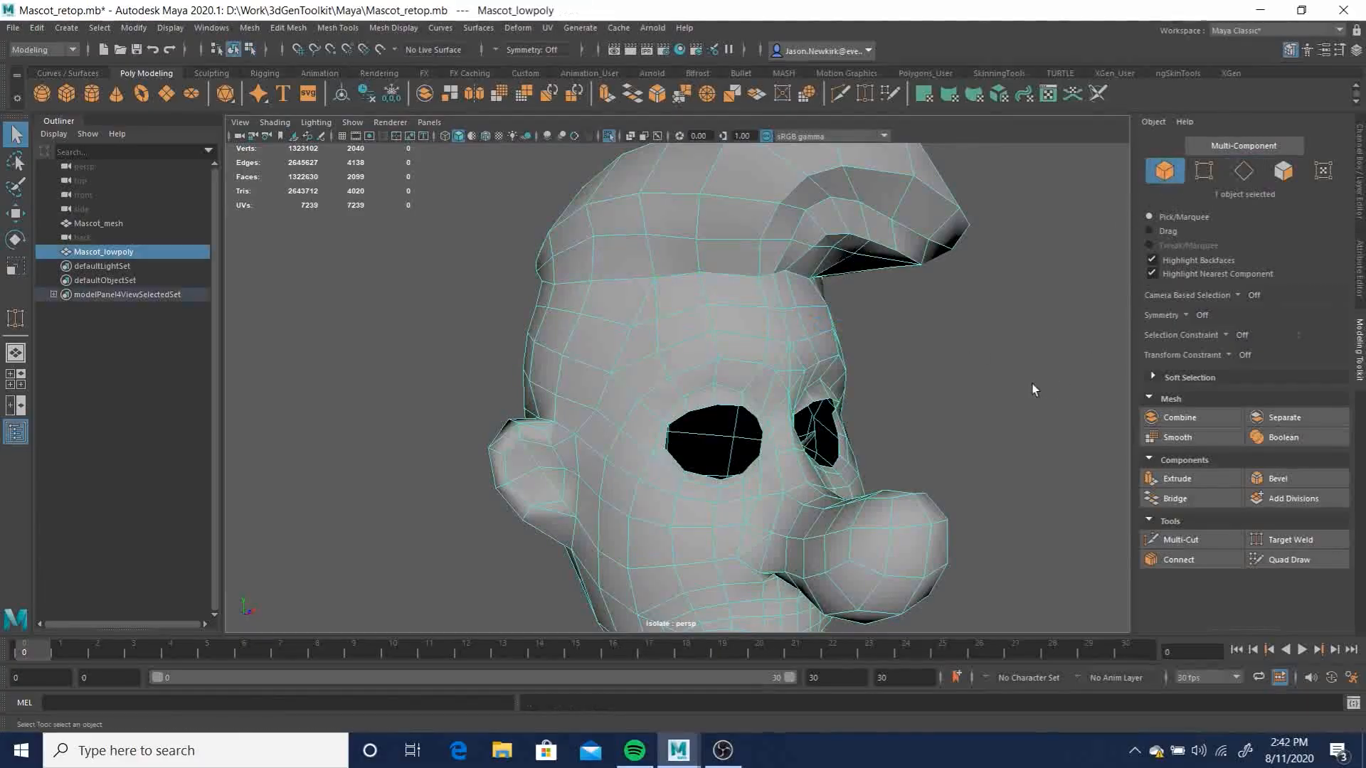
key("F8")
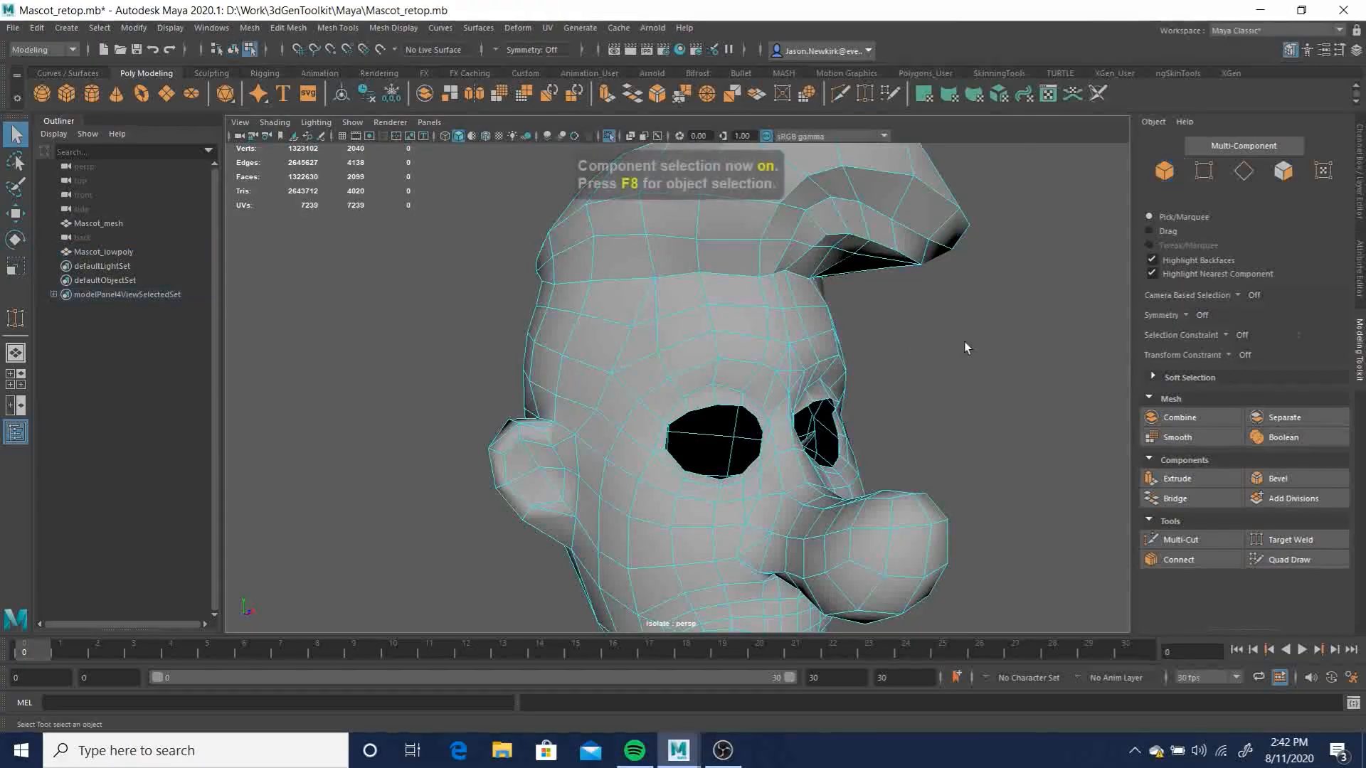
key("F8")
left_click(1022, 384)
left_click_drag(1022, 387, 829, 297, "alt")
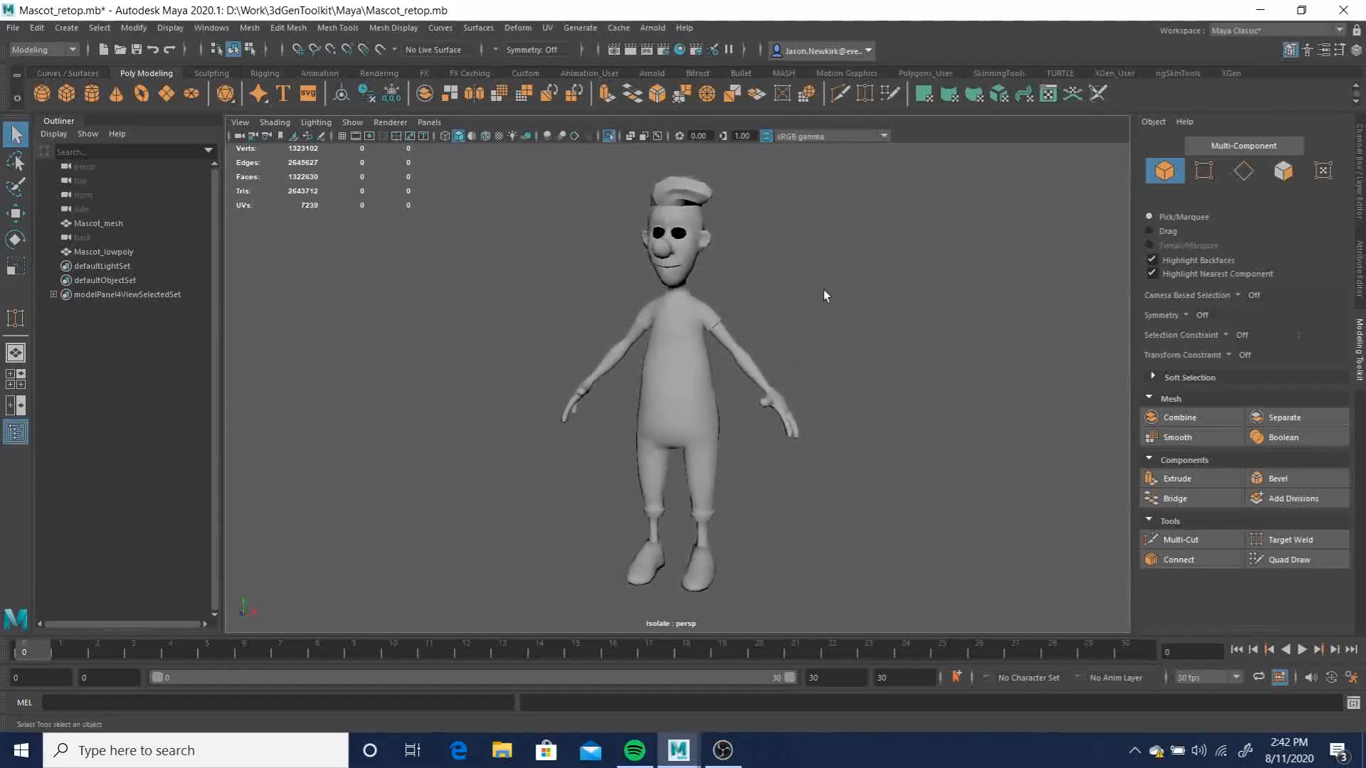
left_click(96, 250)
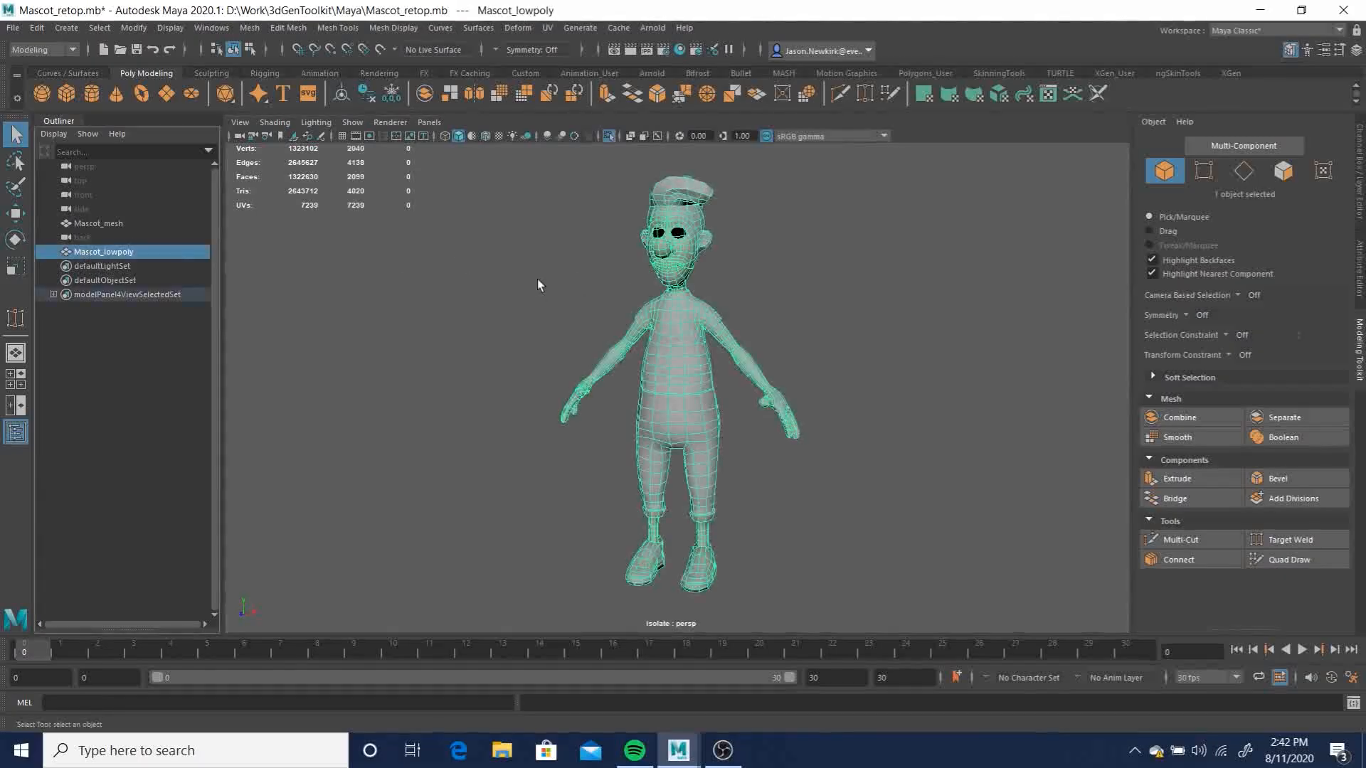